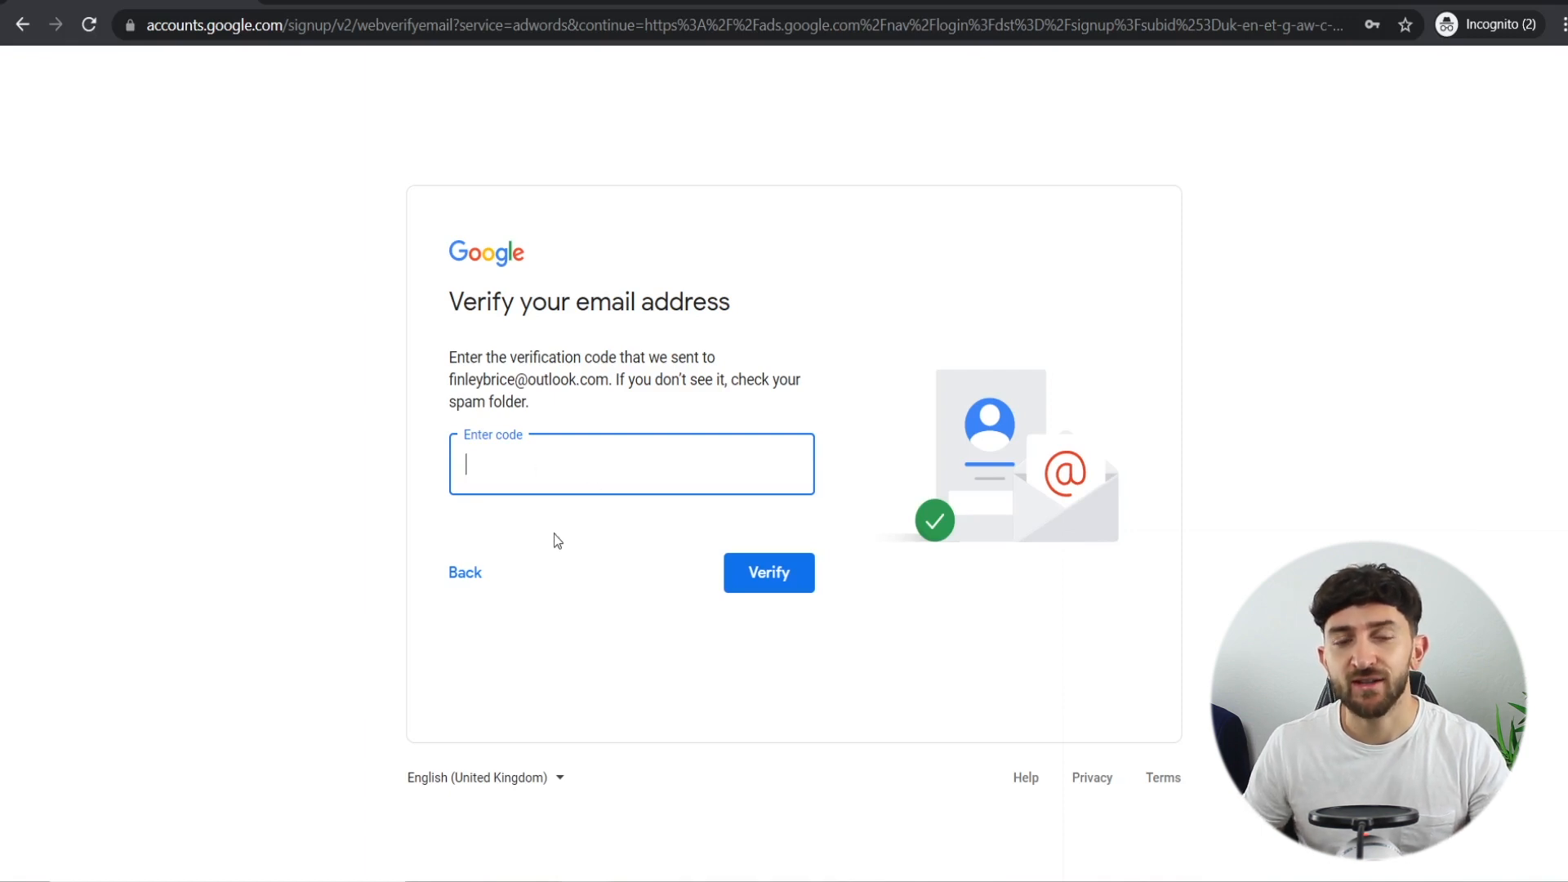
- Enter the emailed verification code to verify the email address, and verify the phone number with the code sent by text message
{"action": "key", "text": "ctrl+v"}
{"action": "left_click", "coordinate": [735, 583]}
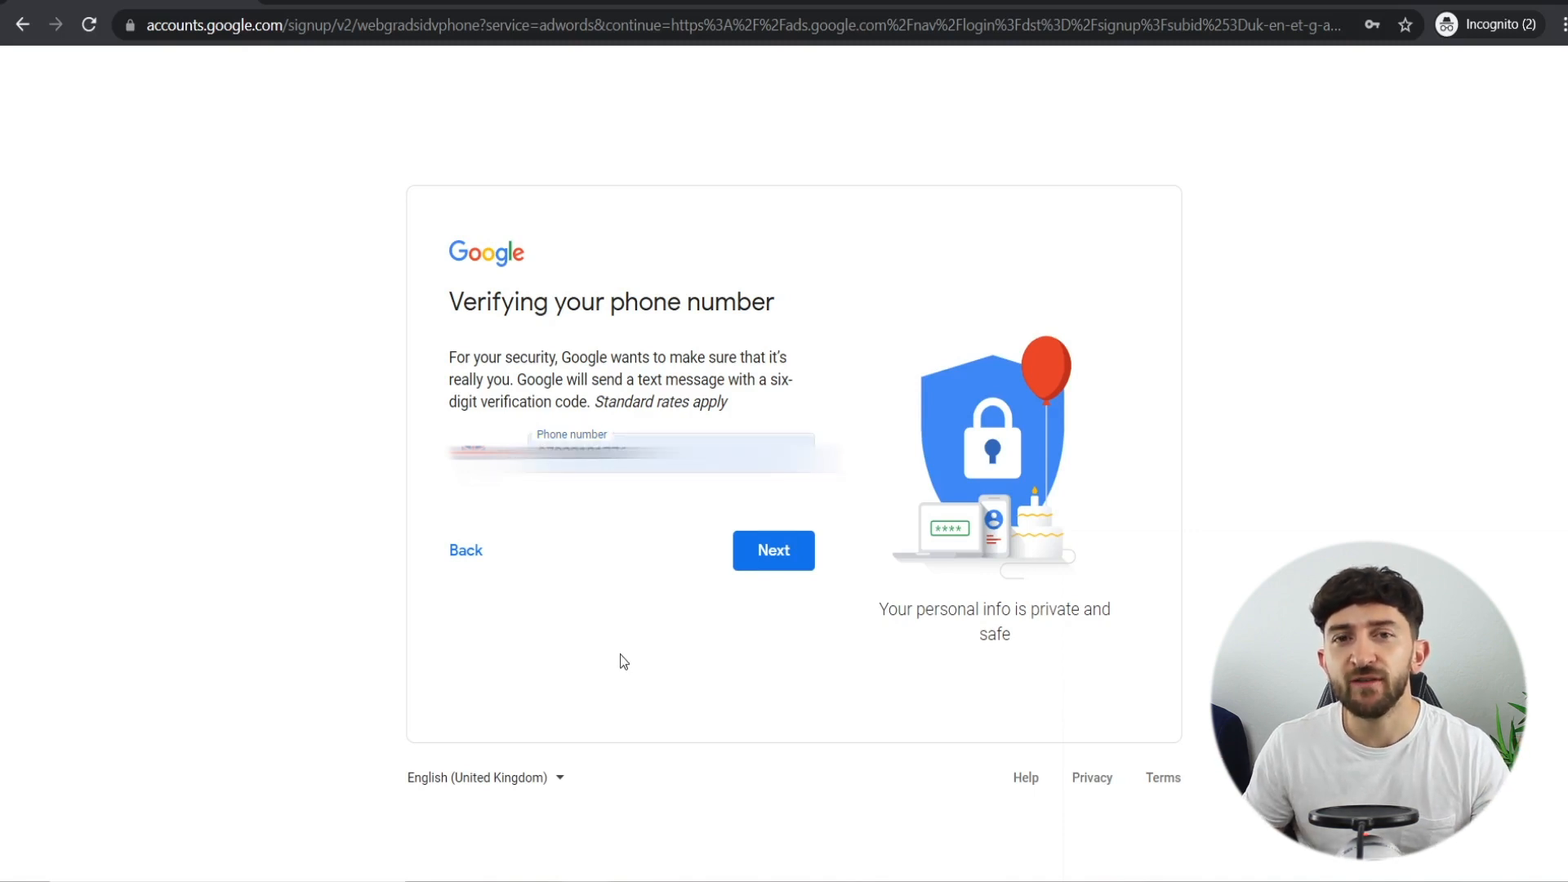
{"action": "left_click", "coordinate": [764, 567]}
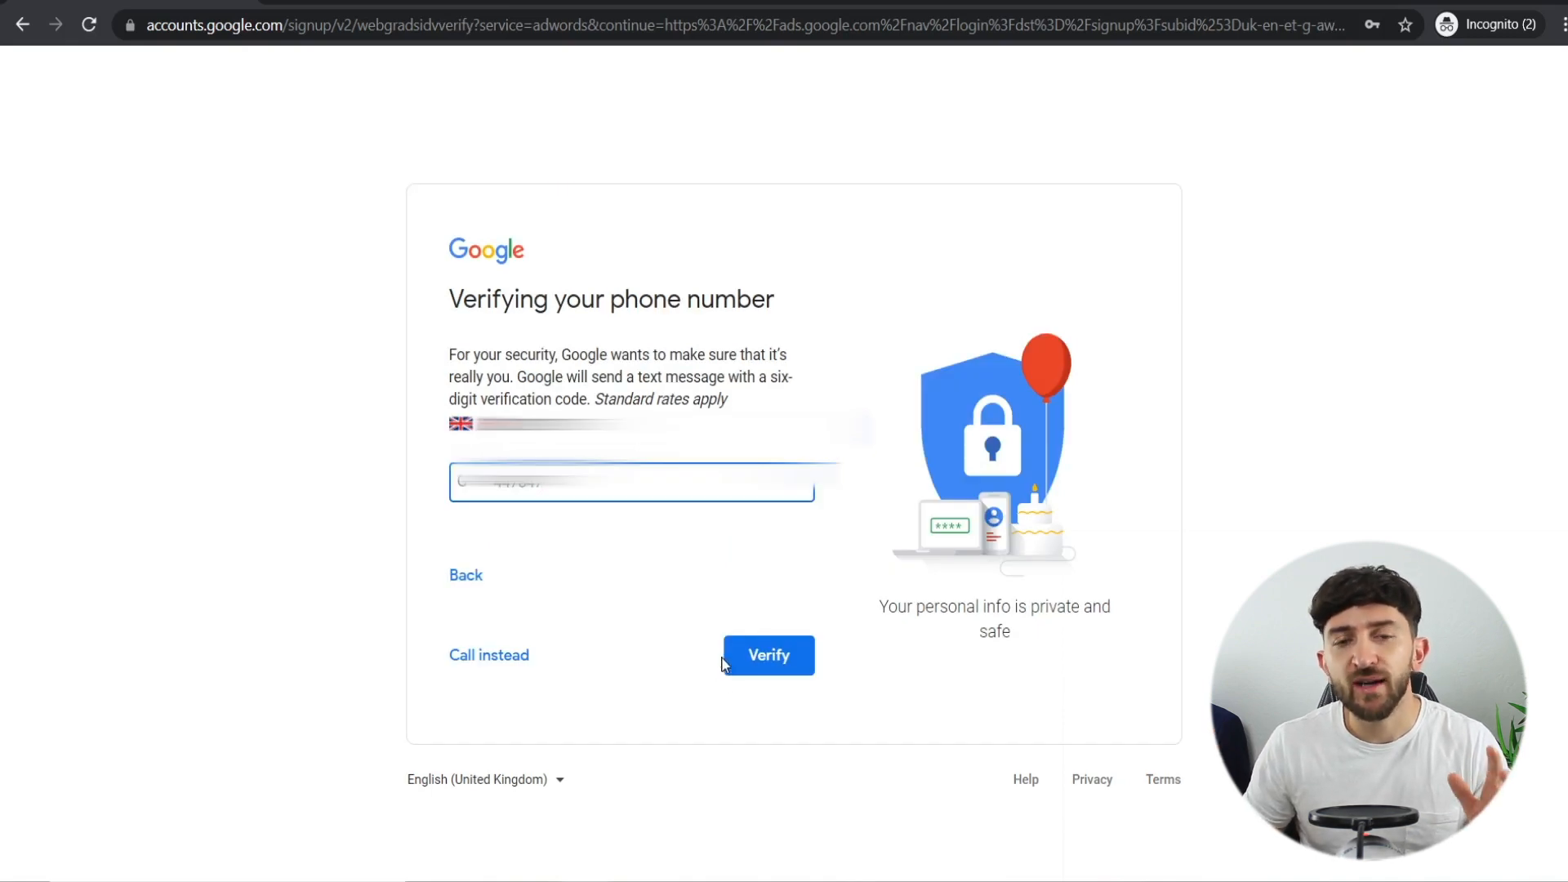
{"action": "left_click", "coordinate": [804, 666]}
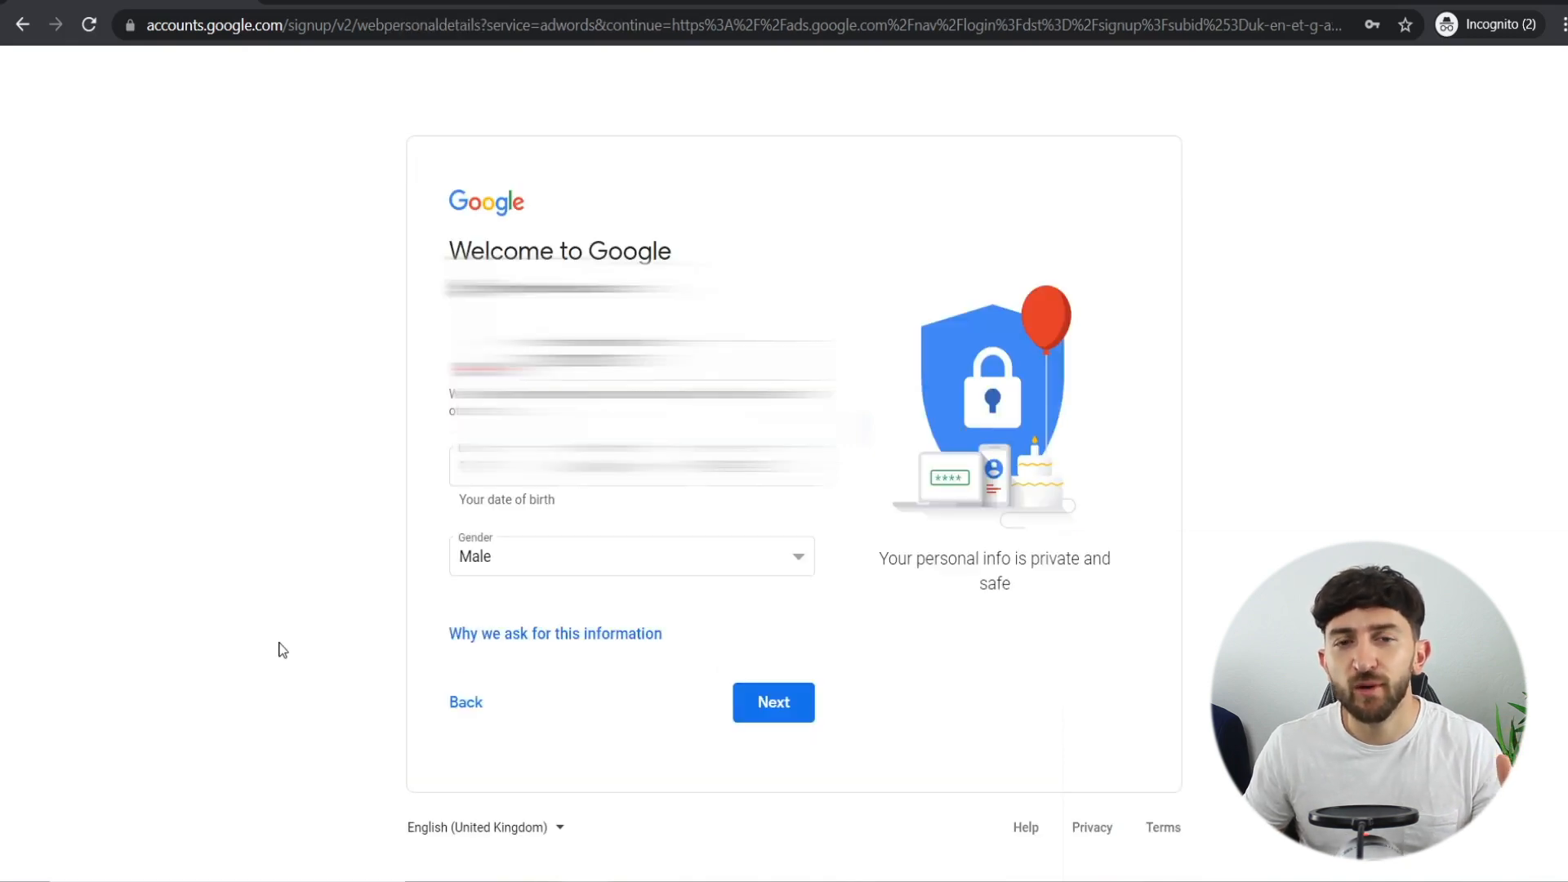
- Submit the personal details with gender Male and skip using the phone number across Google services
{"action": "left_click", "coordinate": [776, 704]}
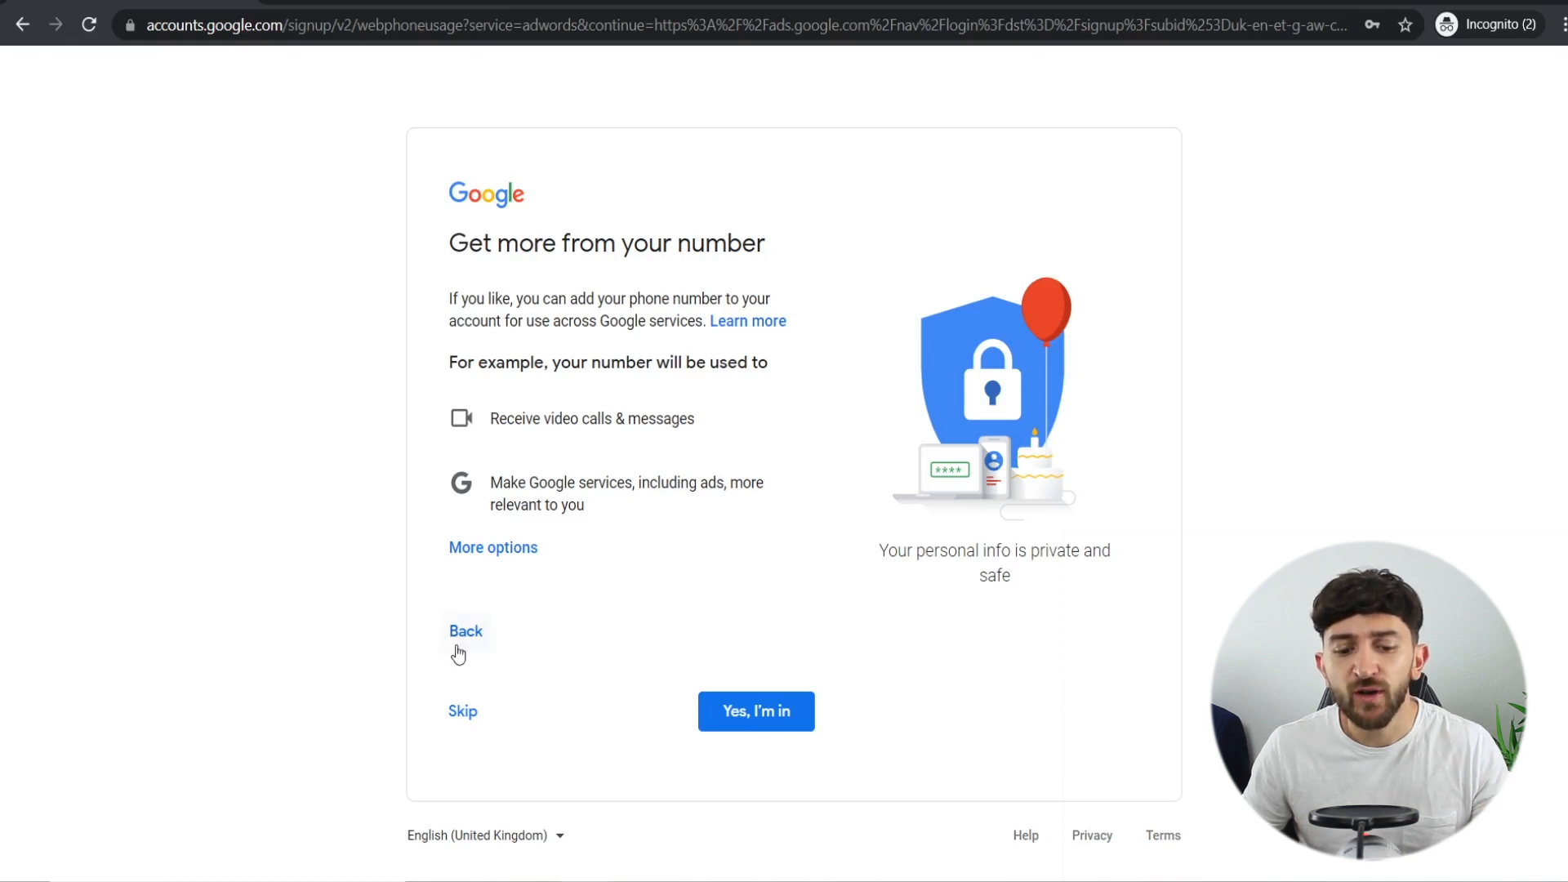
{"action": "left_click", "coordinate": [468, 713]}
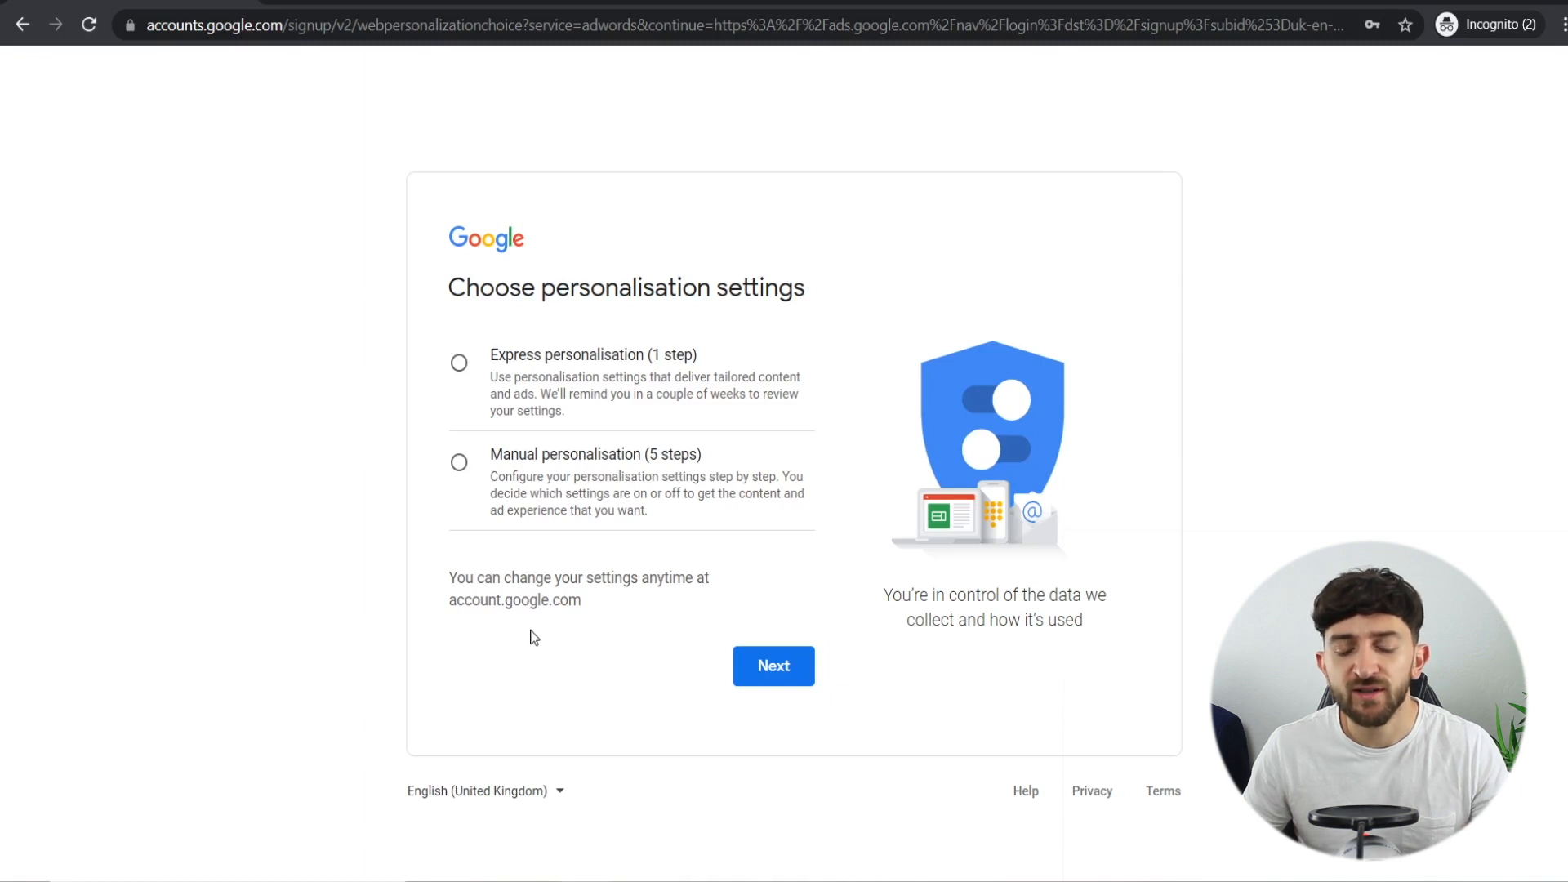
- Choose Express personalisation (1 step) and confirm the personalisation settings and cookies
{"action": "left_click", "coordinate": [460, 364]}
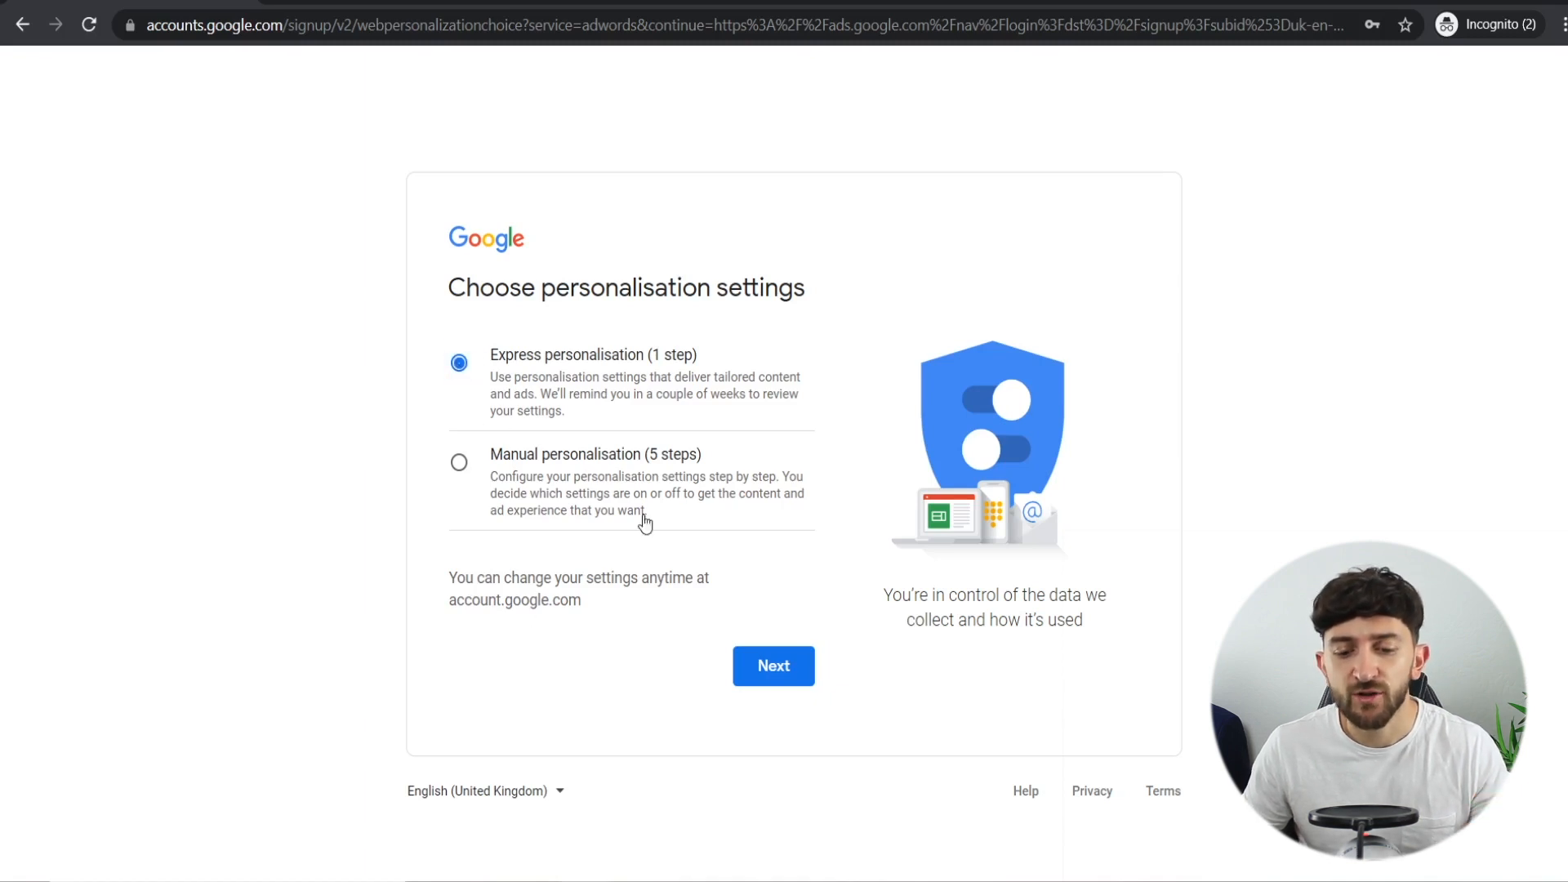
{"action": "left_click", "coordinate": [780, 666]}
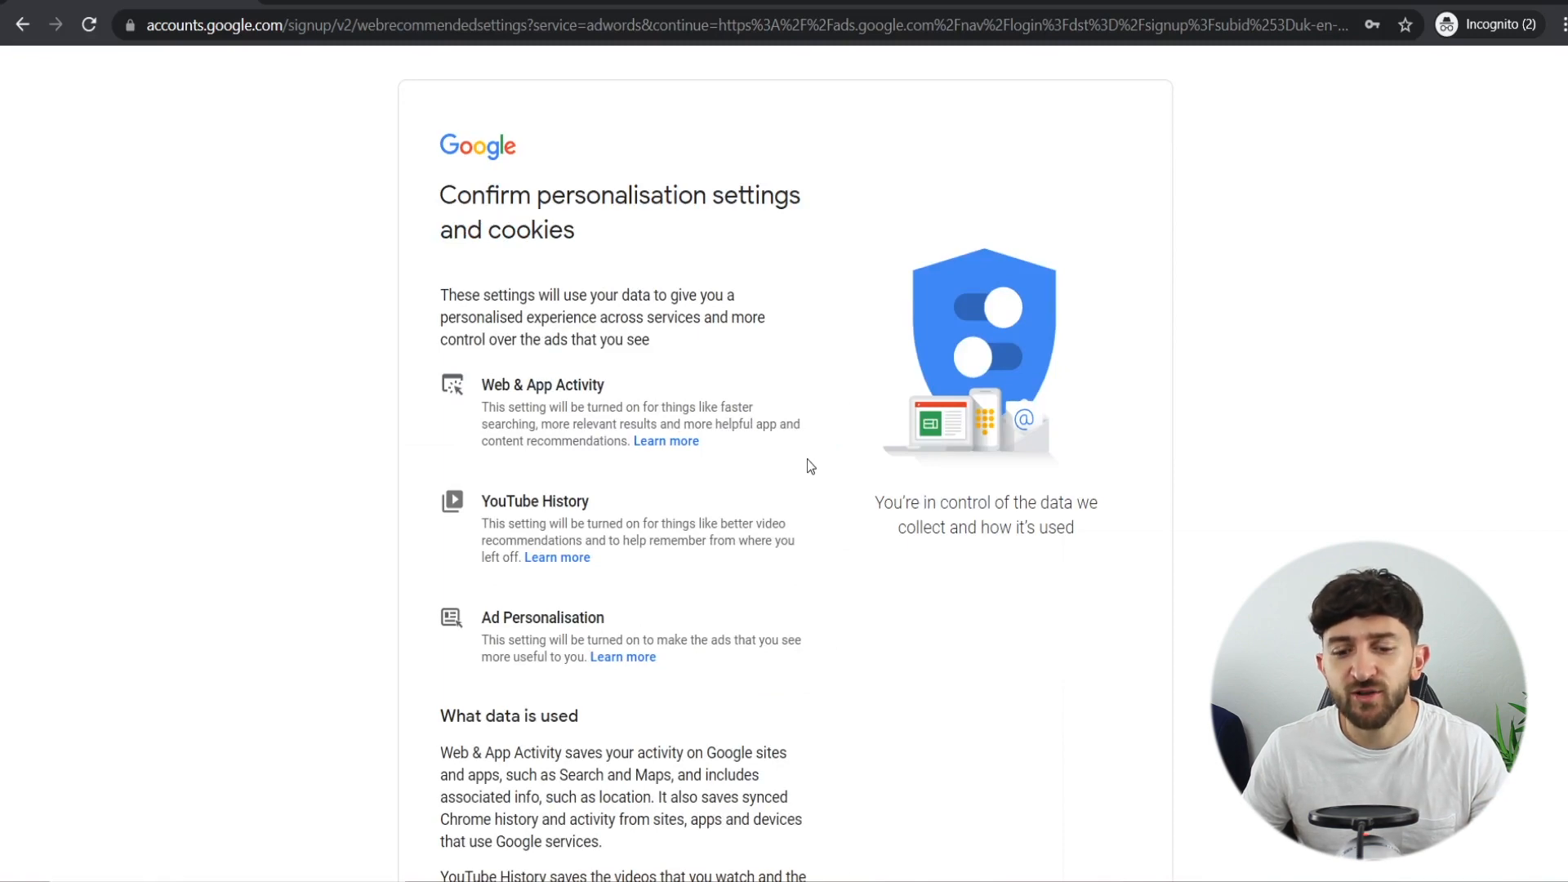
{"action": "scroll", "coordinate": [807, 459], "scroll_direction": "down", "scroll_amount": 15}
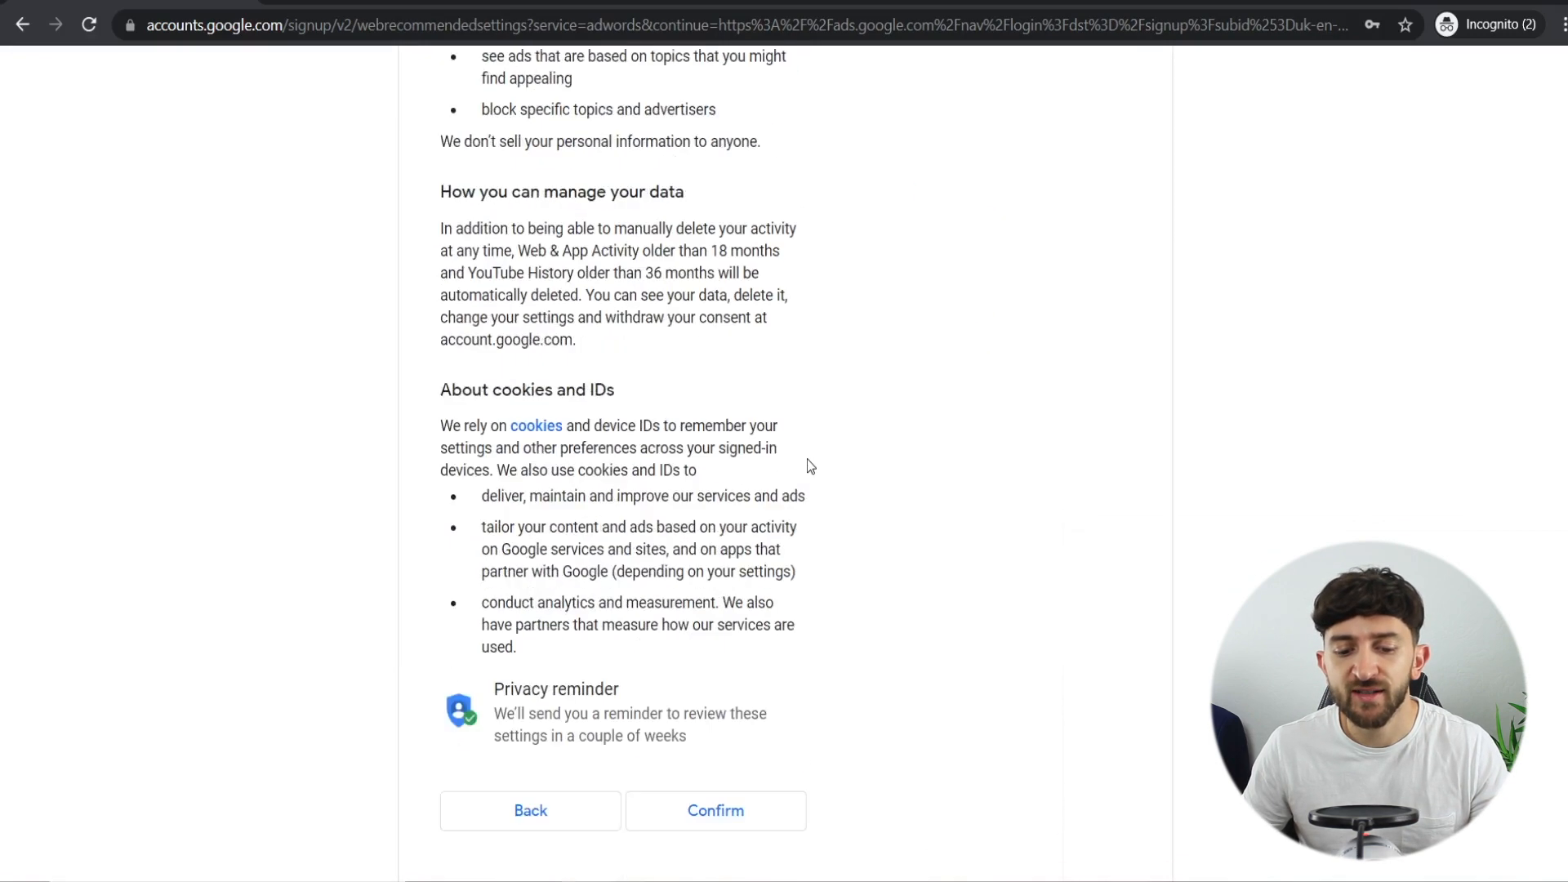
{"action": "left_click", "coordinate": [747, 733]}
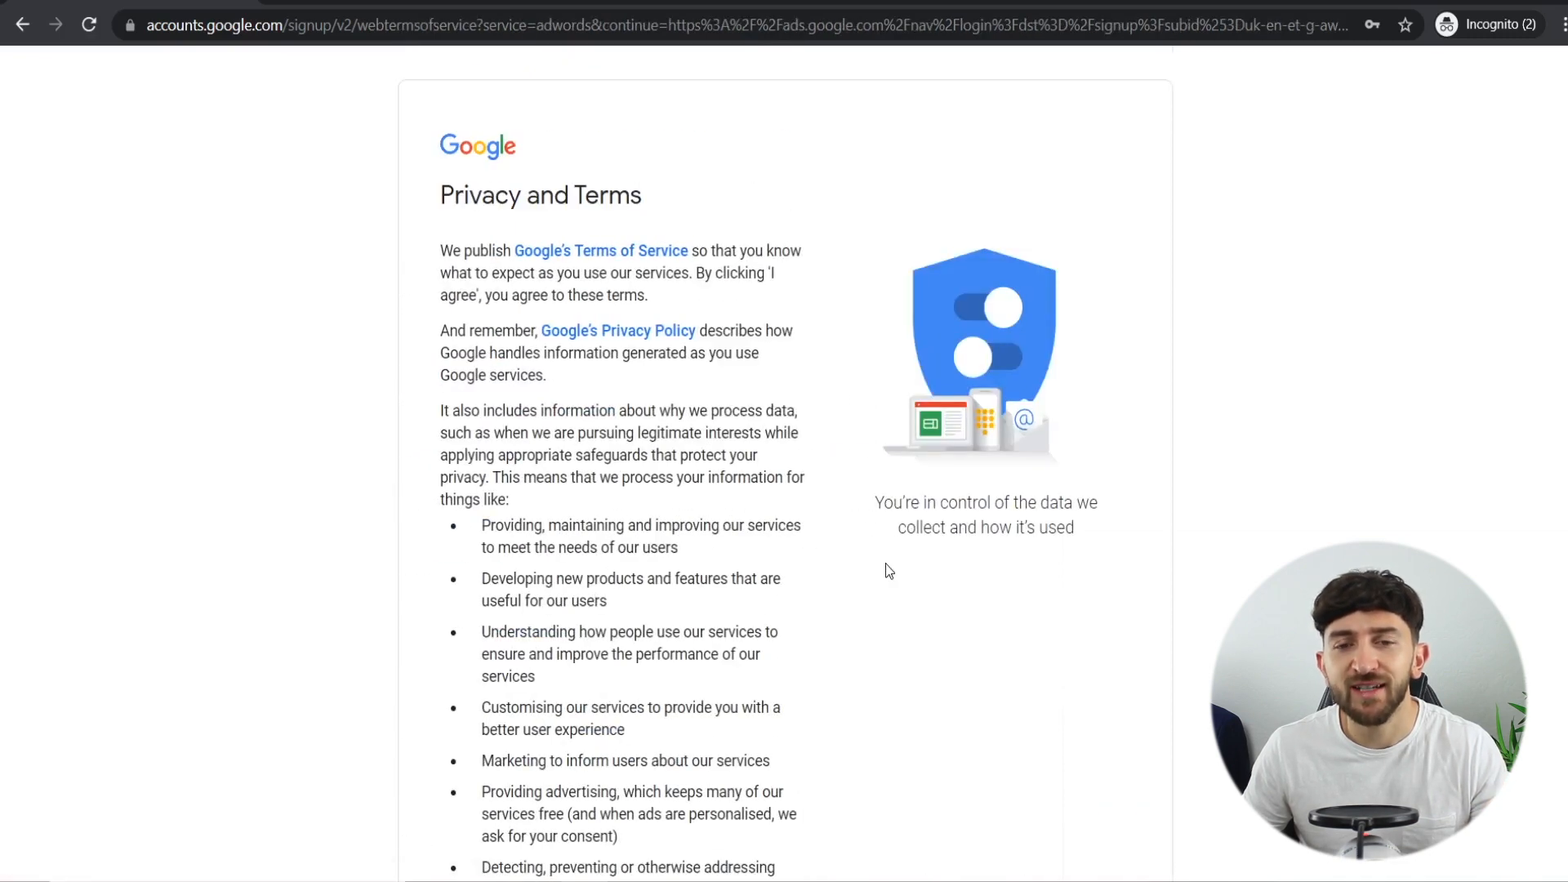
- Agree to Google's Privacy and Terms and decline adding a Business Profile for now
{"action": "scroll", "coordinate": [888, 564], "scroll_direction": "down", "scroll_amount": 8}
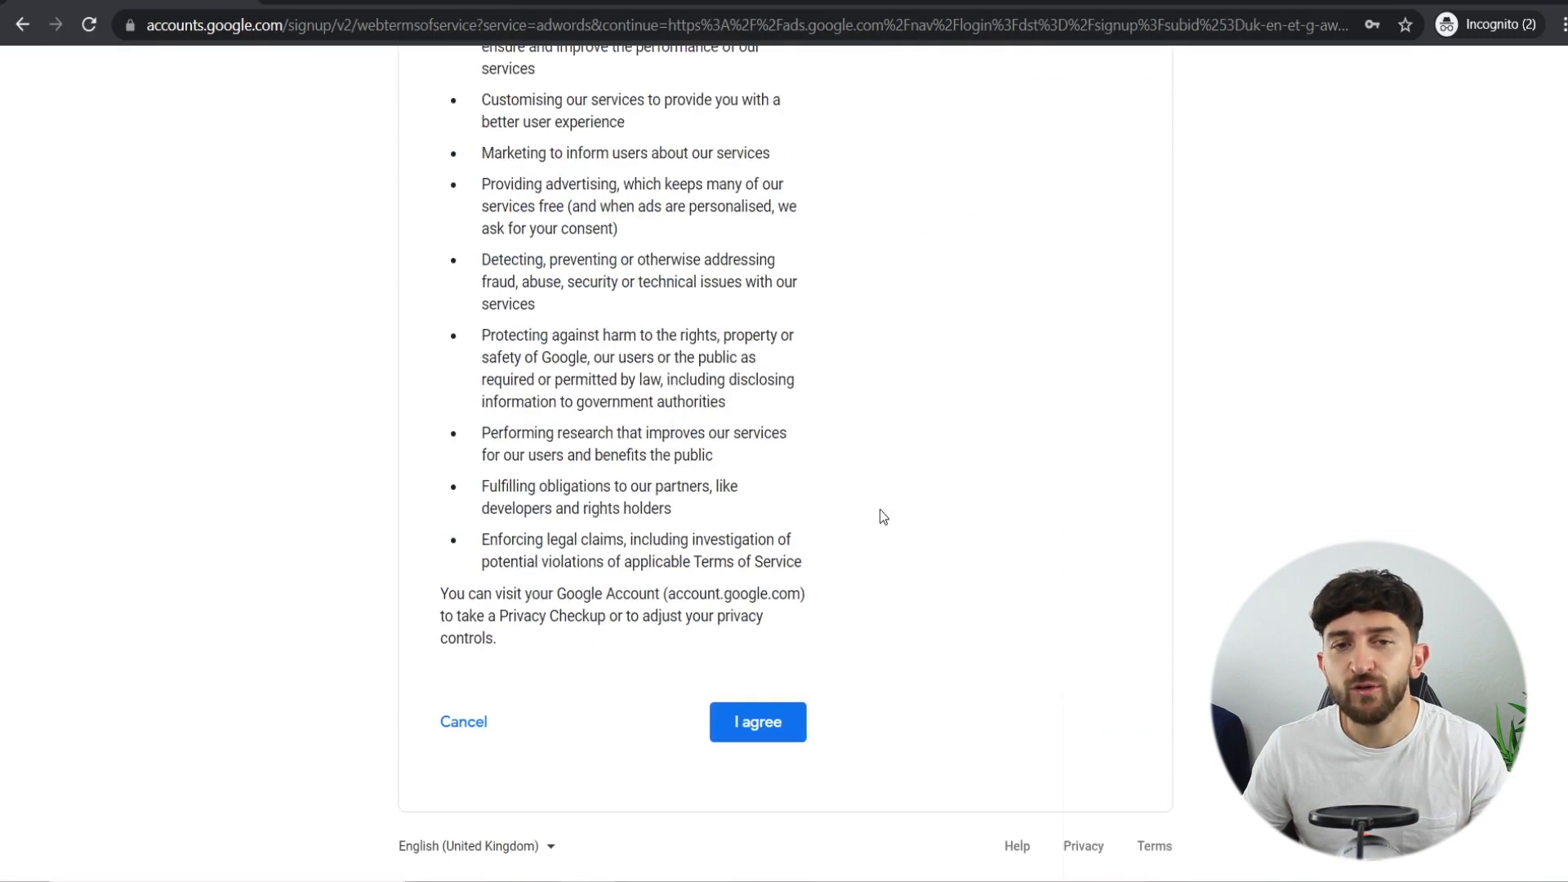
{"action": "left_click", "coordinate": [793, 722]}
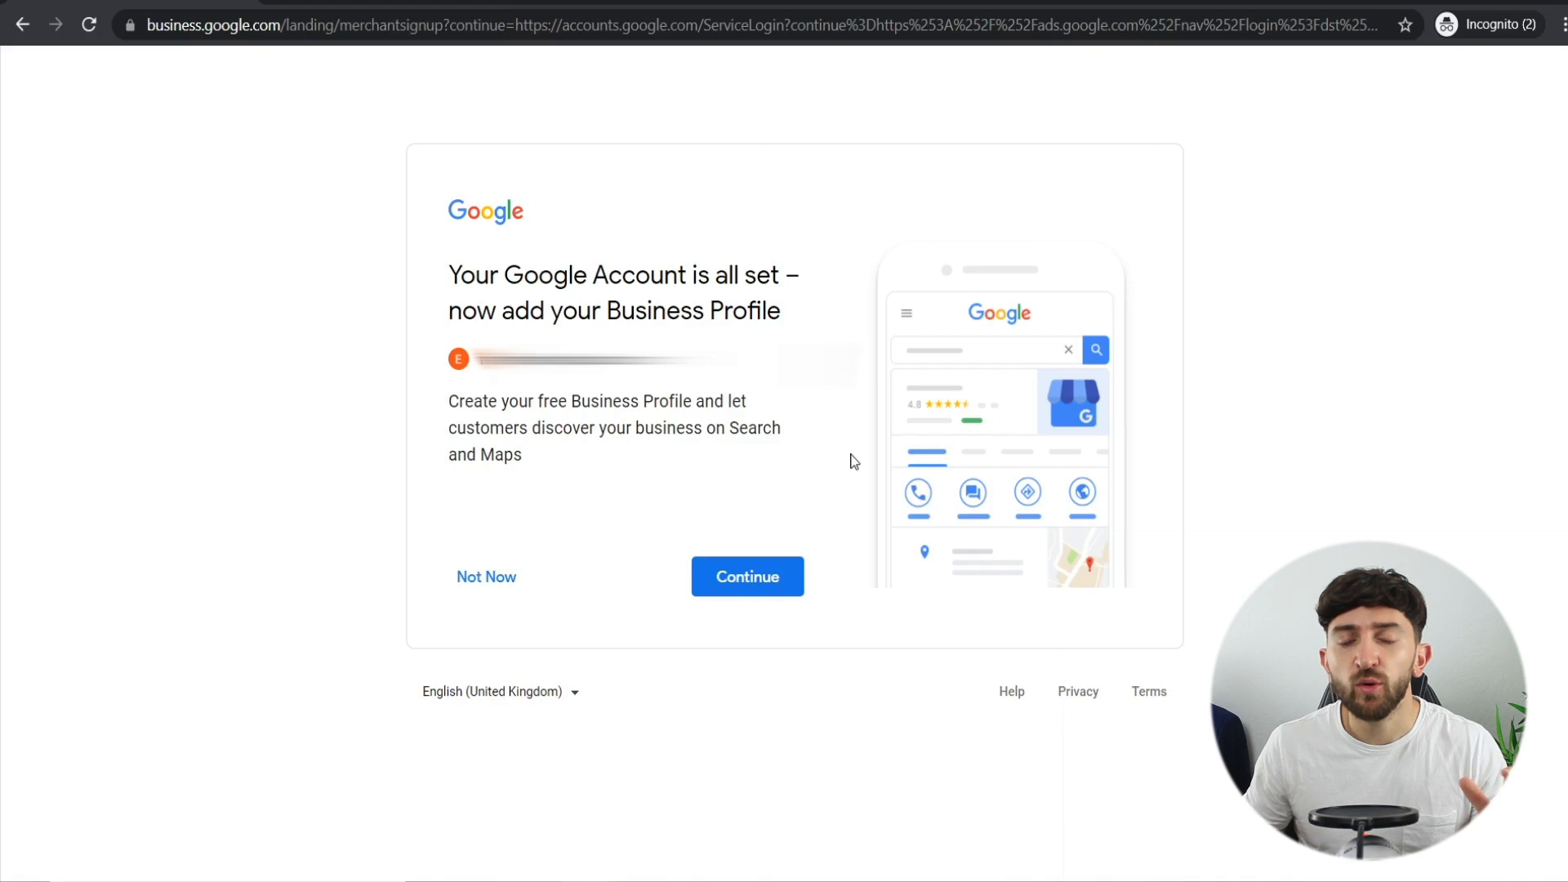
{"action": "left_click", "coordinate": [488, 582]}
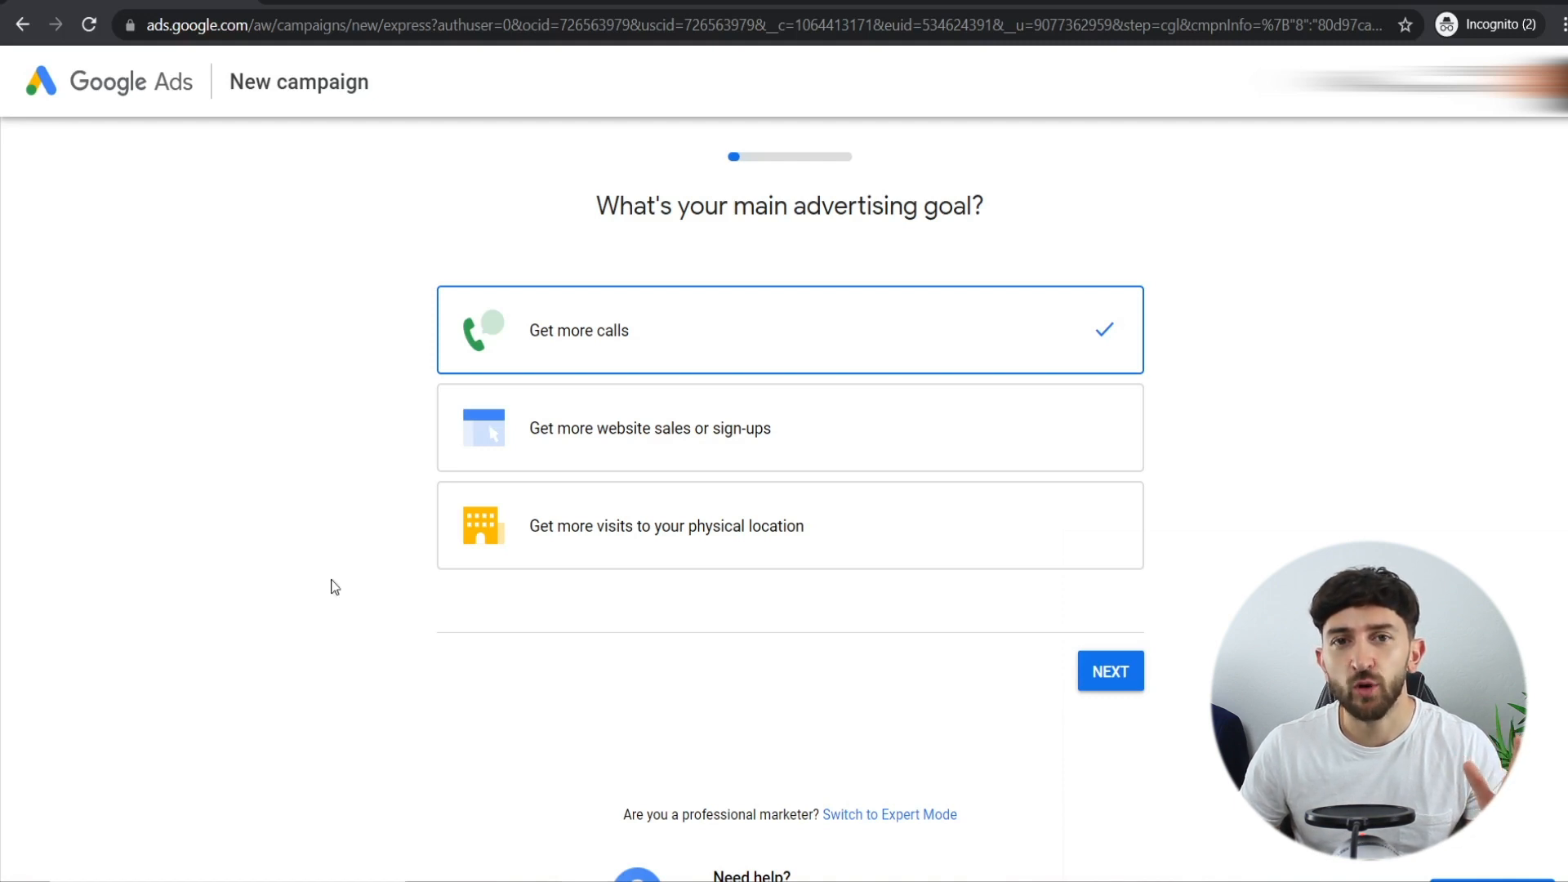
- Switch to Expert Mode and start a Video campaign created without a goal's guidance
{"action": "left_click", "coordinate": [903, 817]}
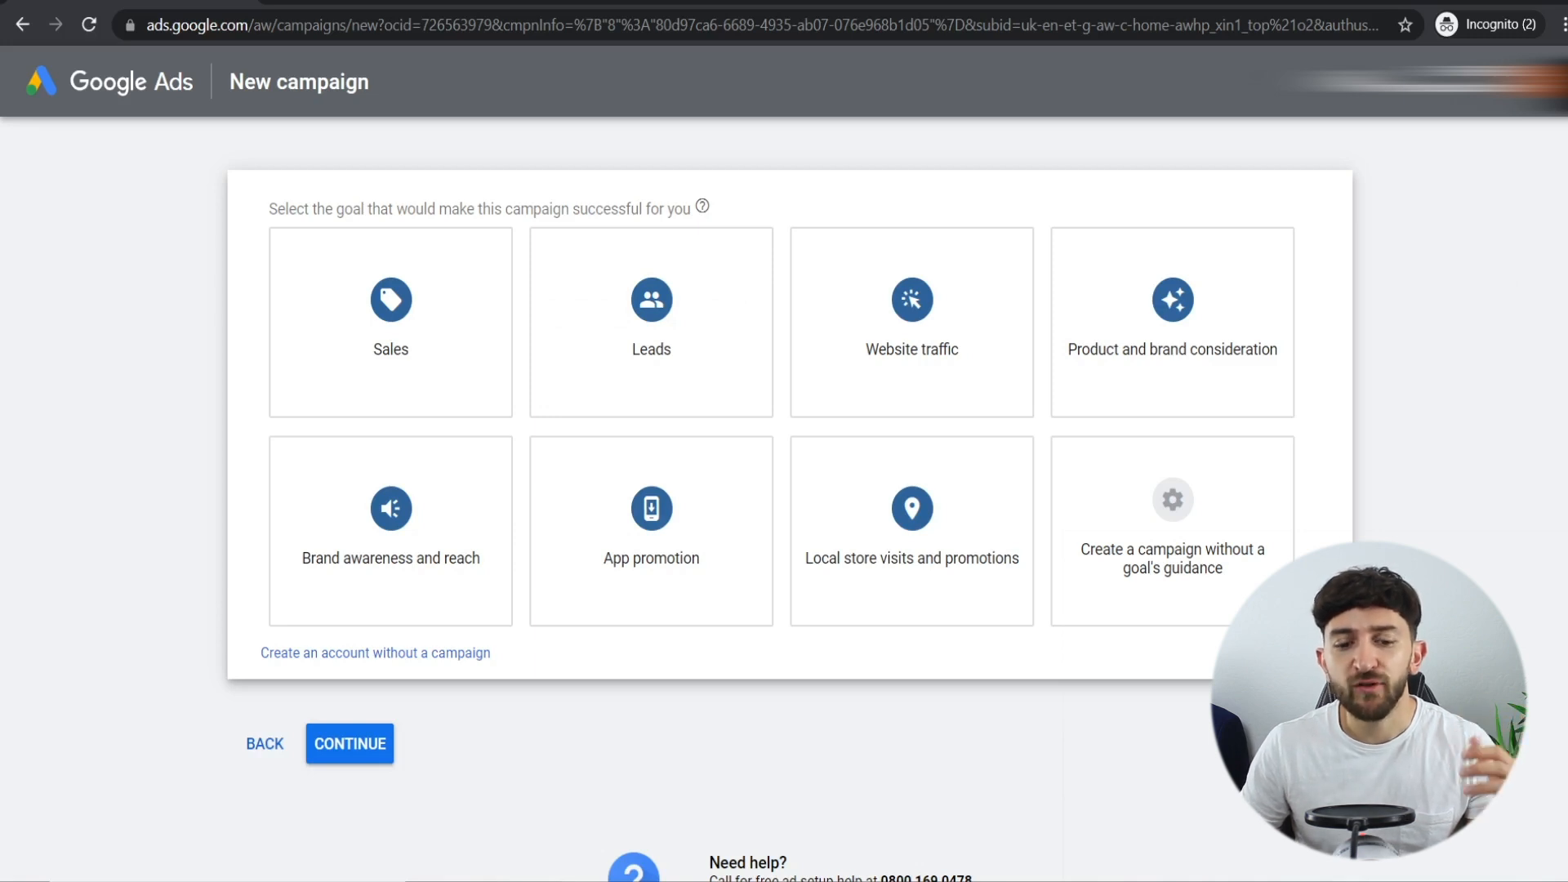
{"action": "mouse_move", "coordinate": [939, 396]}
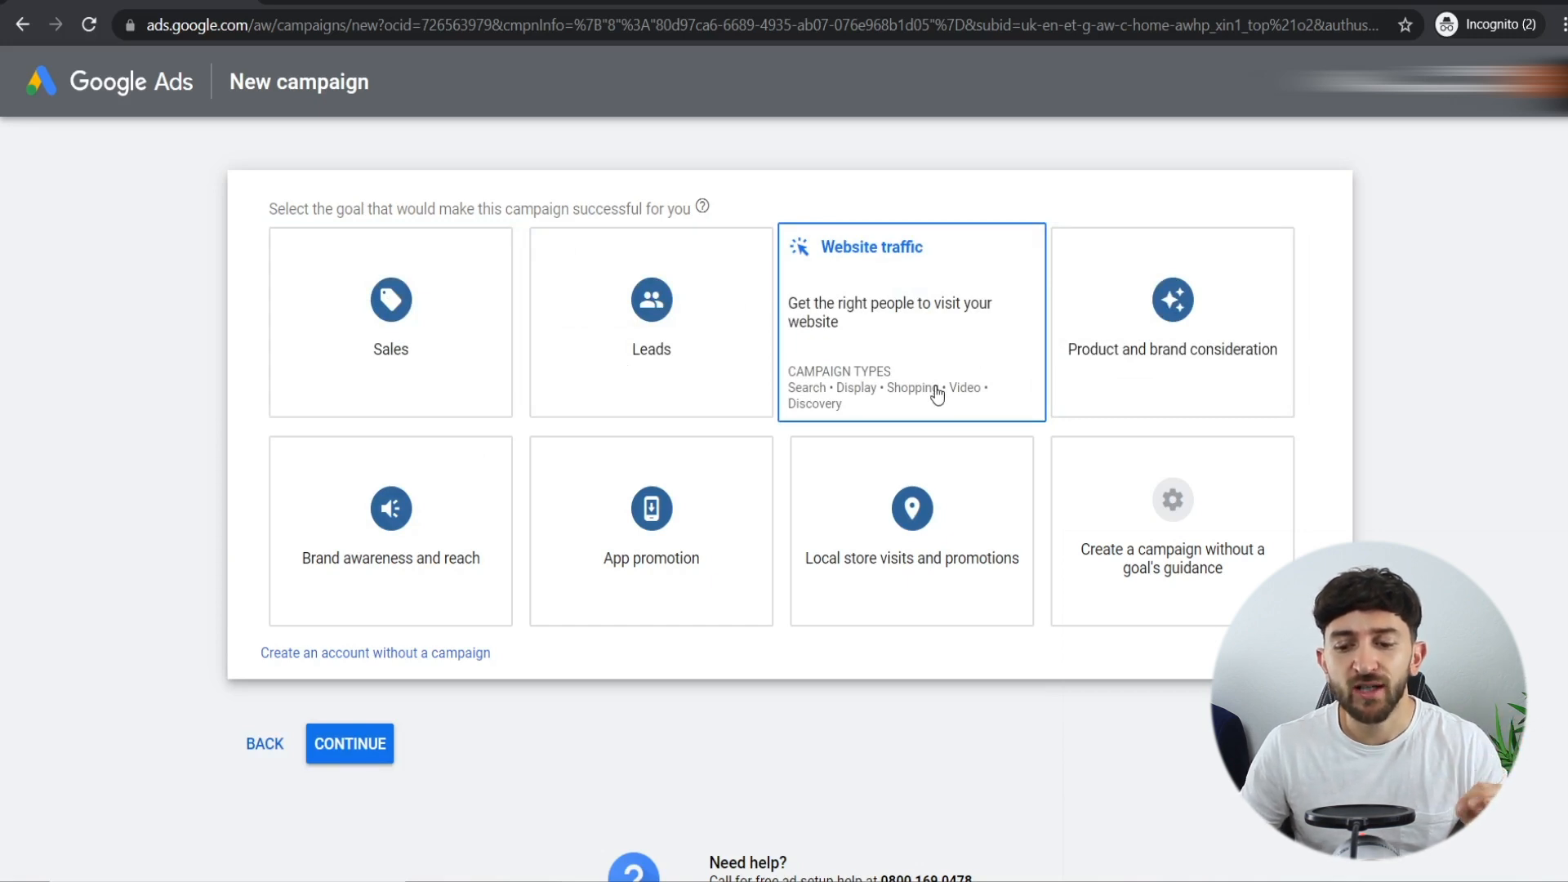
{"action": "mouse_move", "coordinate": [1128, 482]}
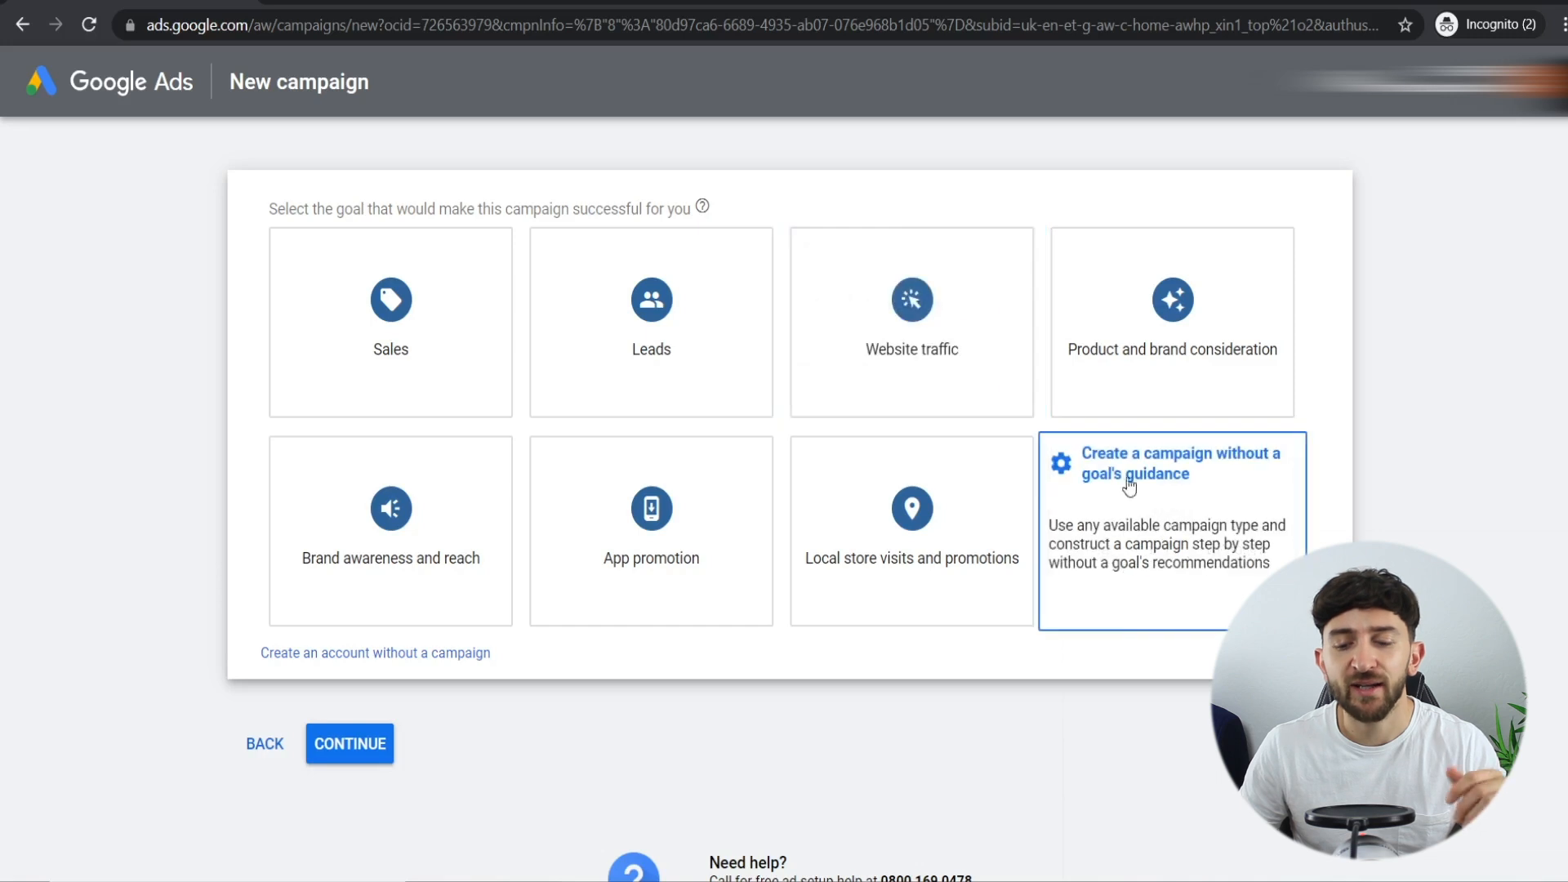
{"action": "left_click", "coordinate": [1189, 523]}
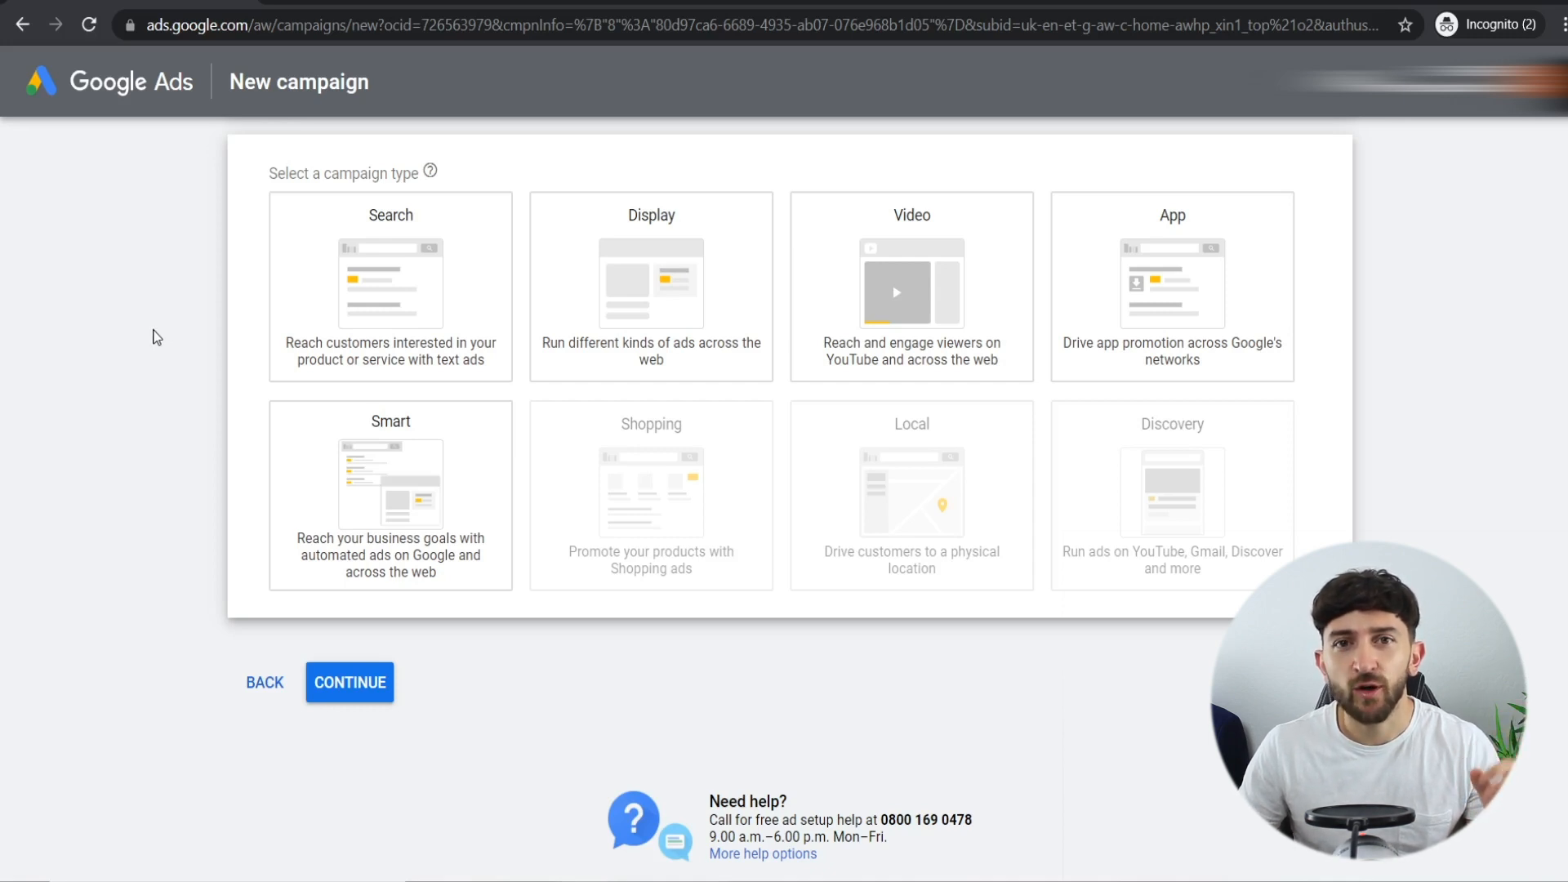
{"action": "mouse_move", "coordinate": [841, 286]}
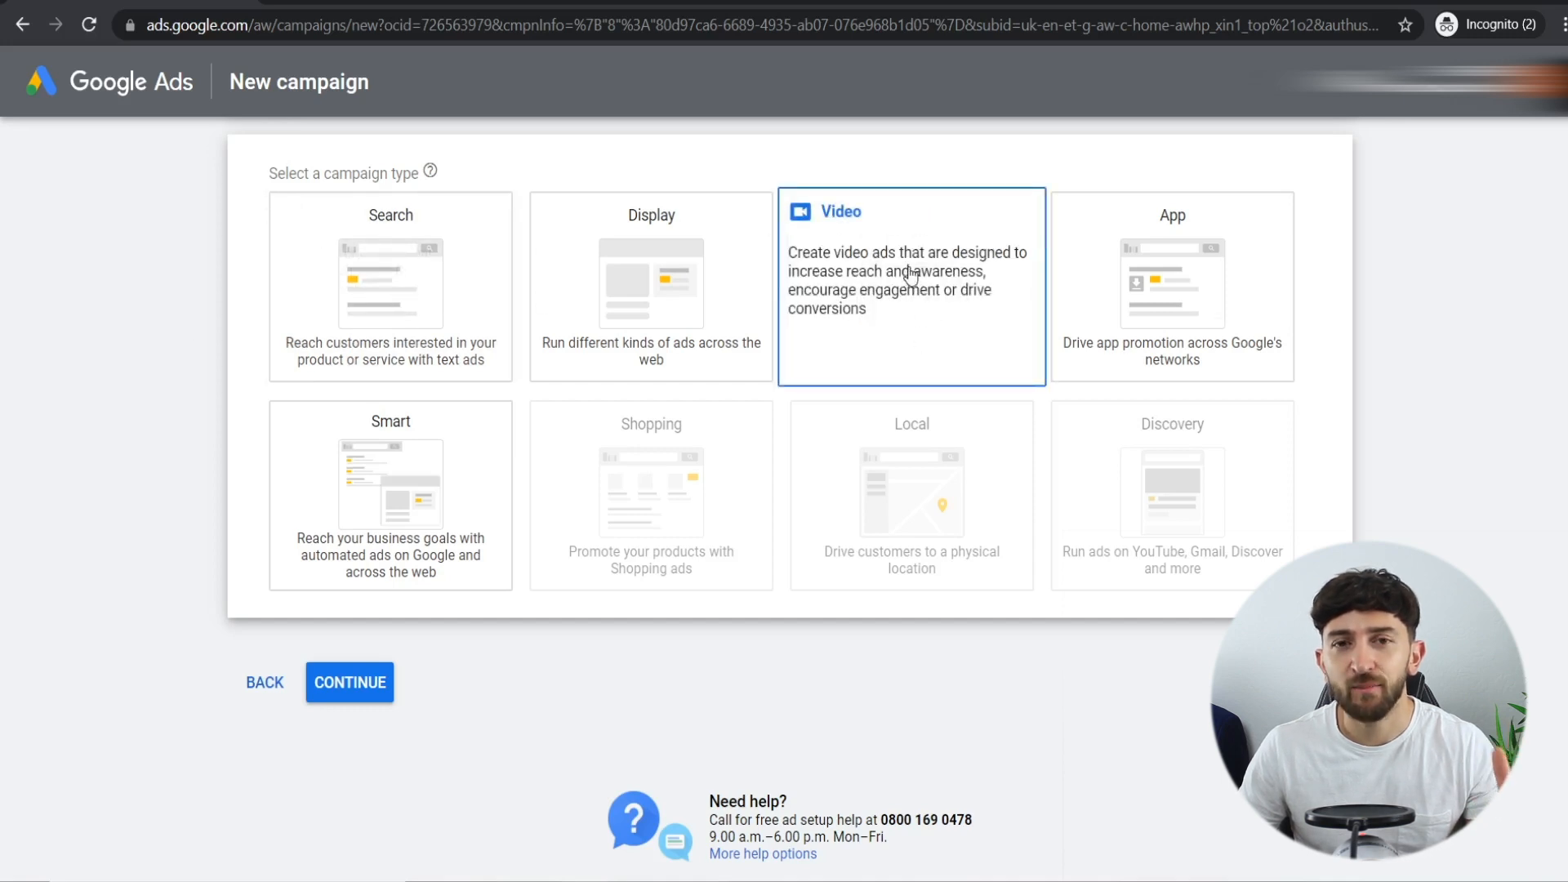
{"action": "left_click", "coordinate": [909, 277]}
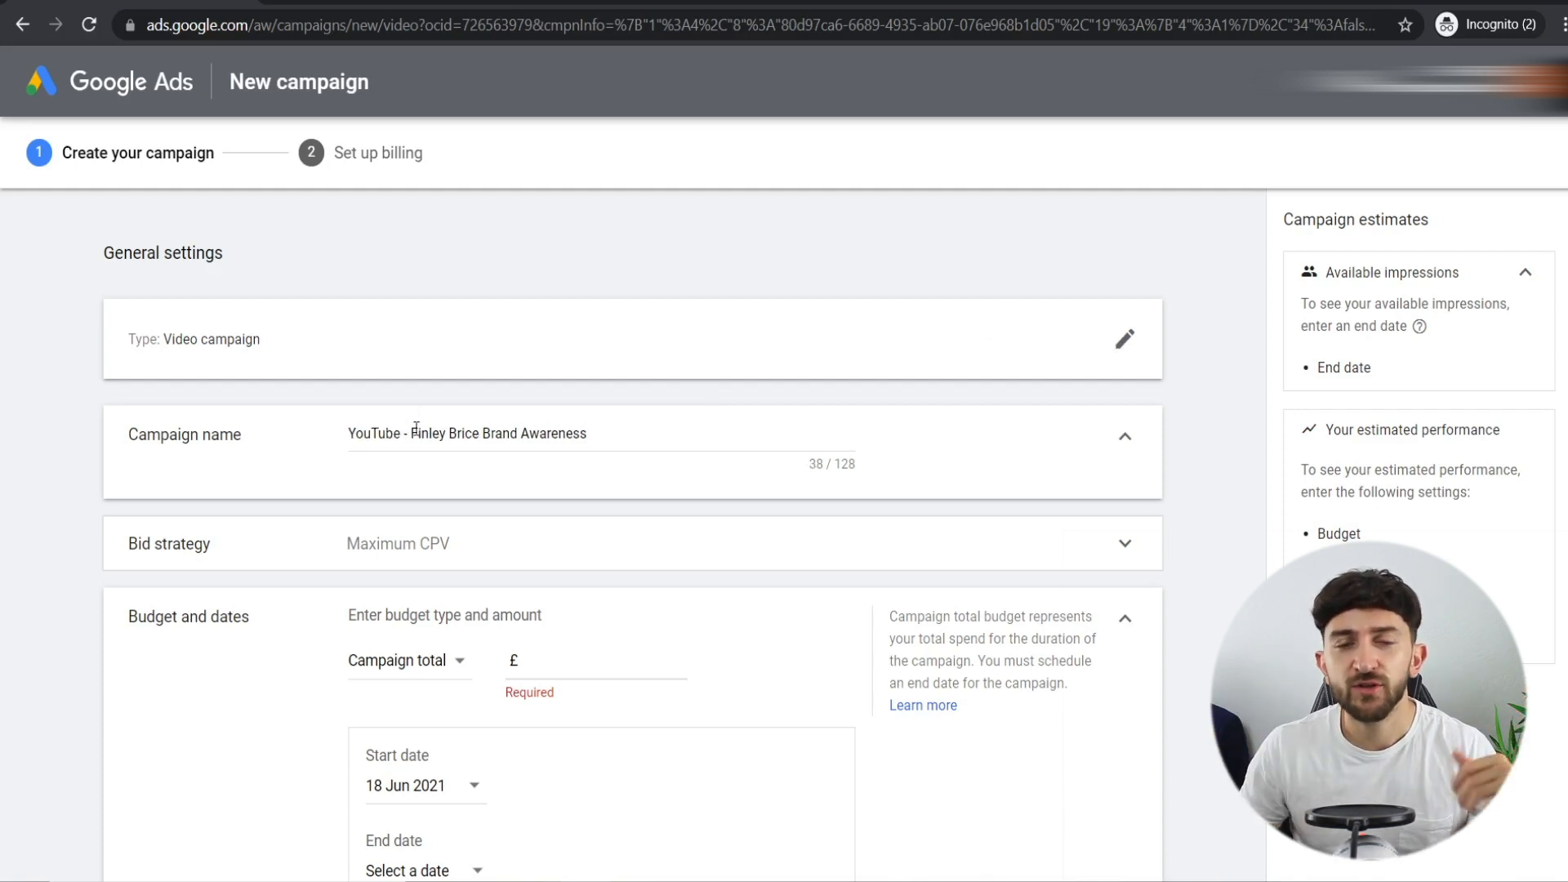
{"action": "left_click_drag", "start_coordinate": [406, 434], "coordinate": [478, 436]}
{"action": "left_click", "coordinate": [414, 482]}
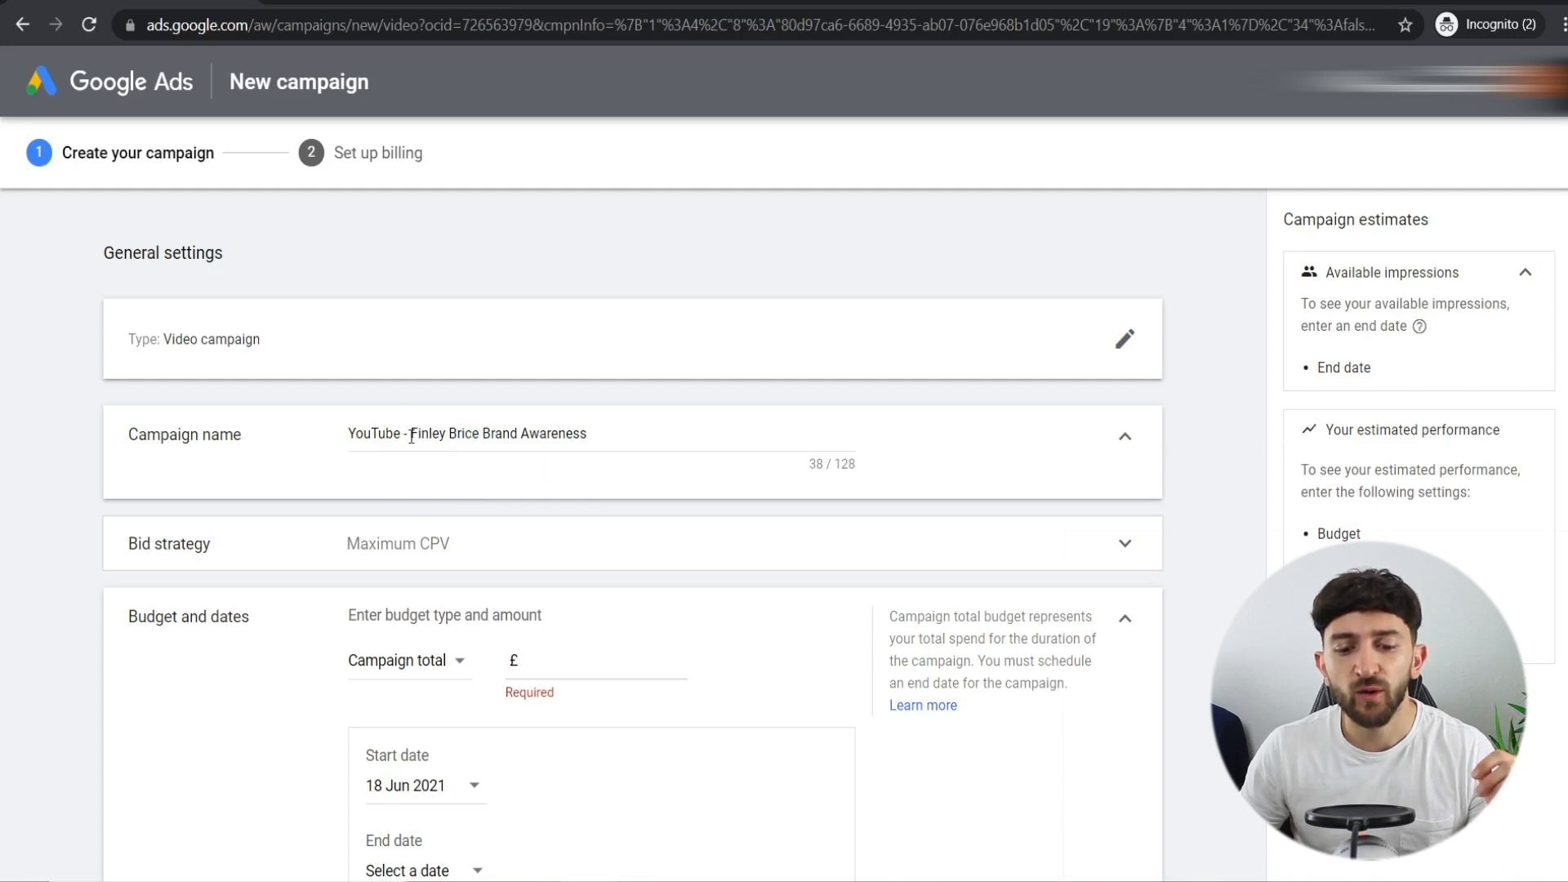
{"action": "left_click", "coordinate": [482, 434]}
{"action": "left_click", "coordinate": [596, 435], "text": "shift"}
{"action": "left_click", "coordinate": [599, 439]}
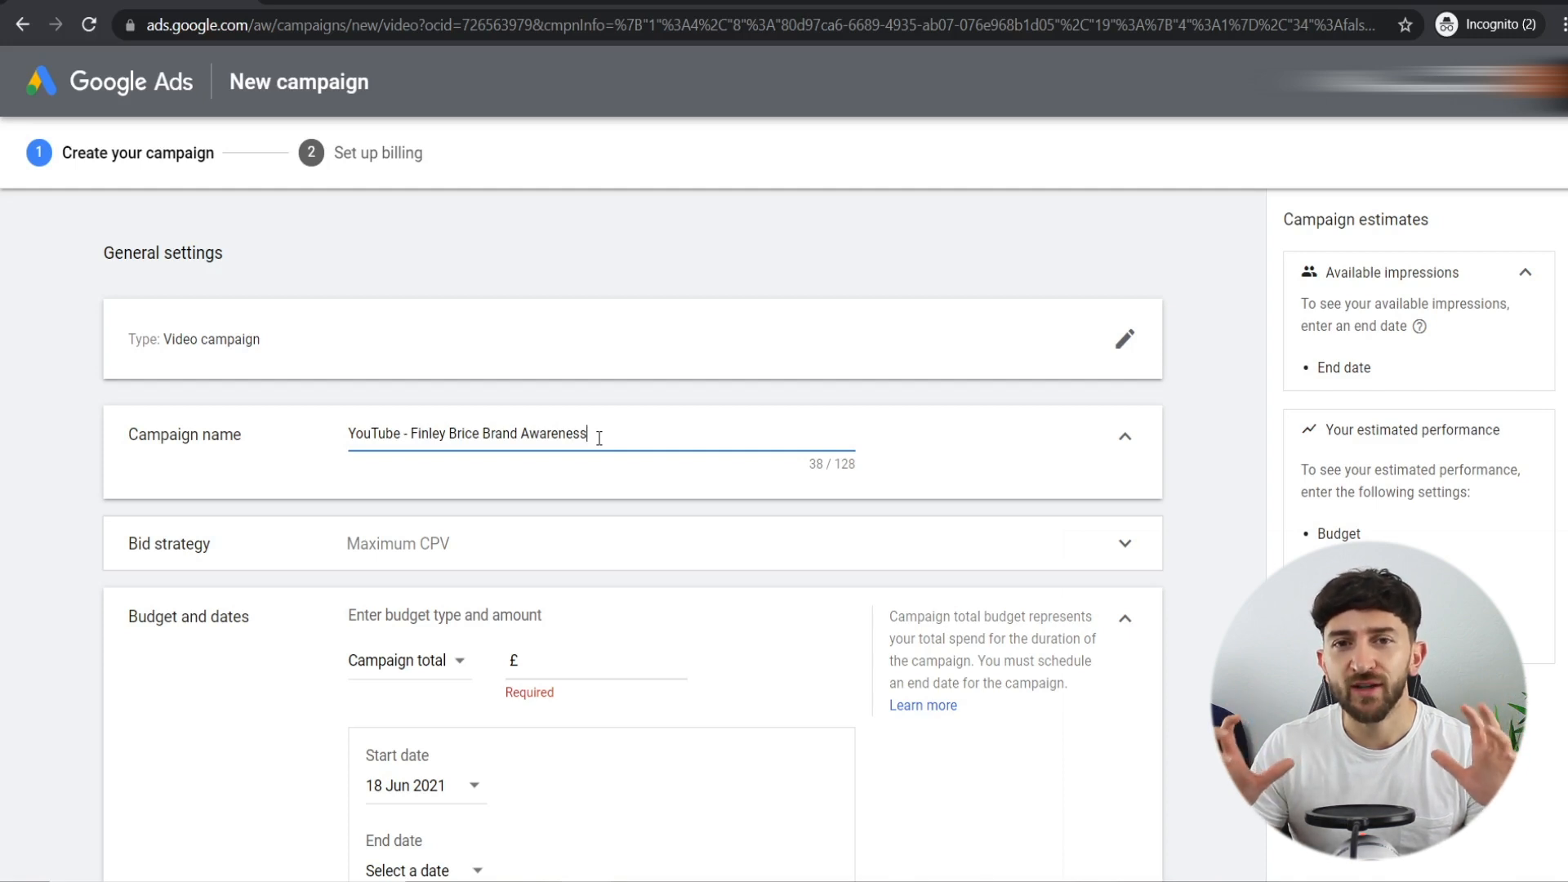
{"action": "left_click", "coordinate": [42, 569]}
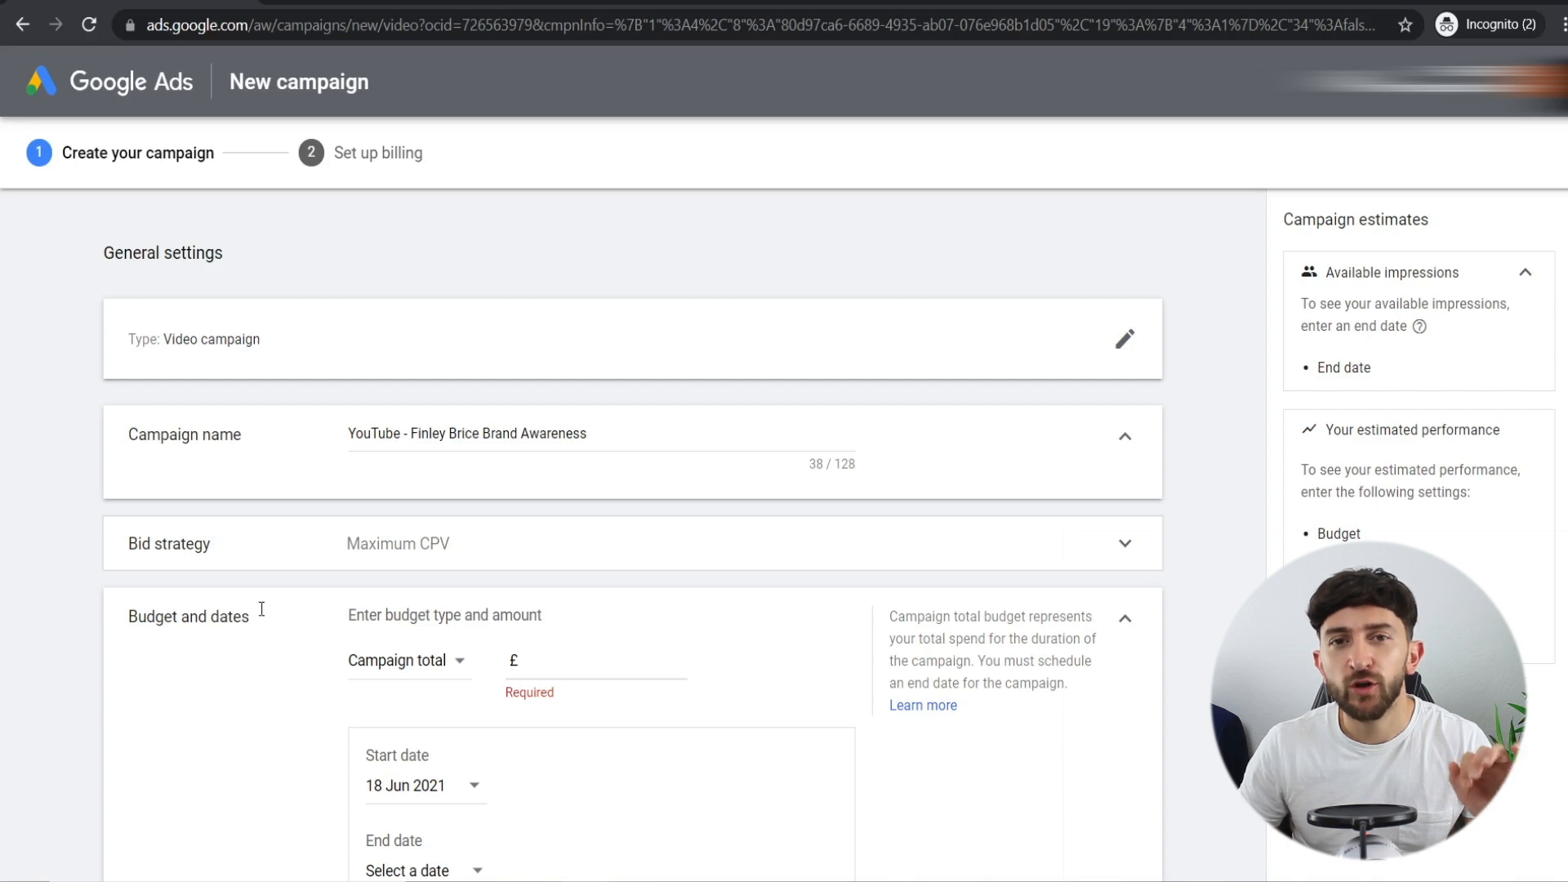
- Try Target CPM as the campaign's bid strategy and return it to Maximum CPV
{"action": "left_click", "coordinate": [546, 552]}
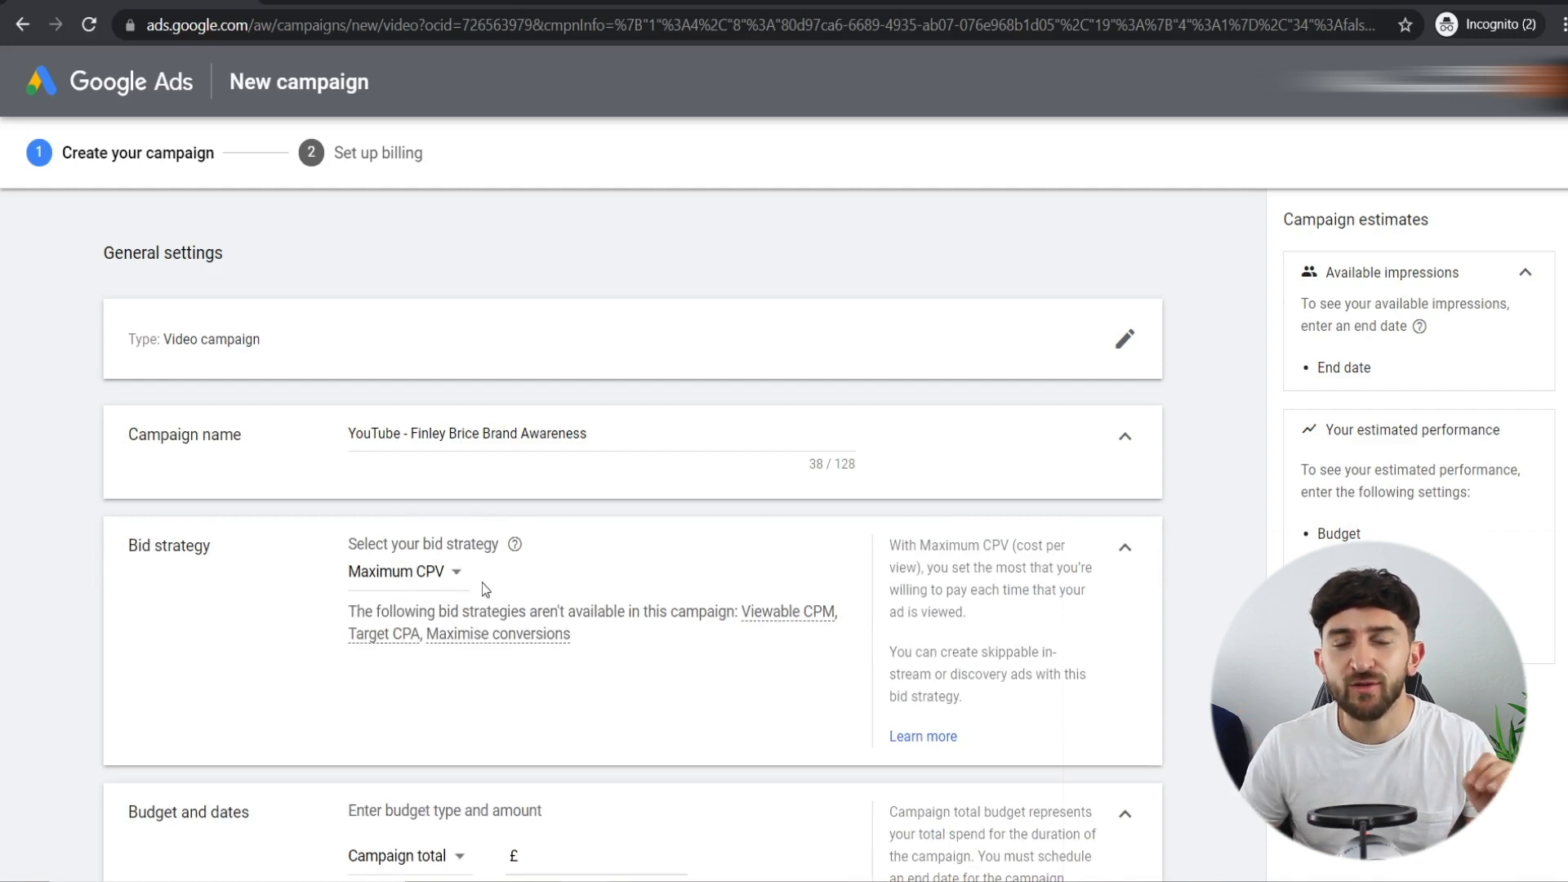
{"action": "left_click", "coordinate": [456, 573]}
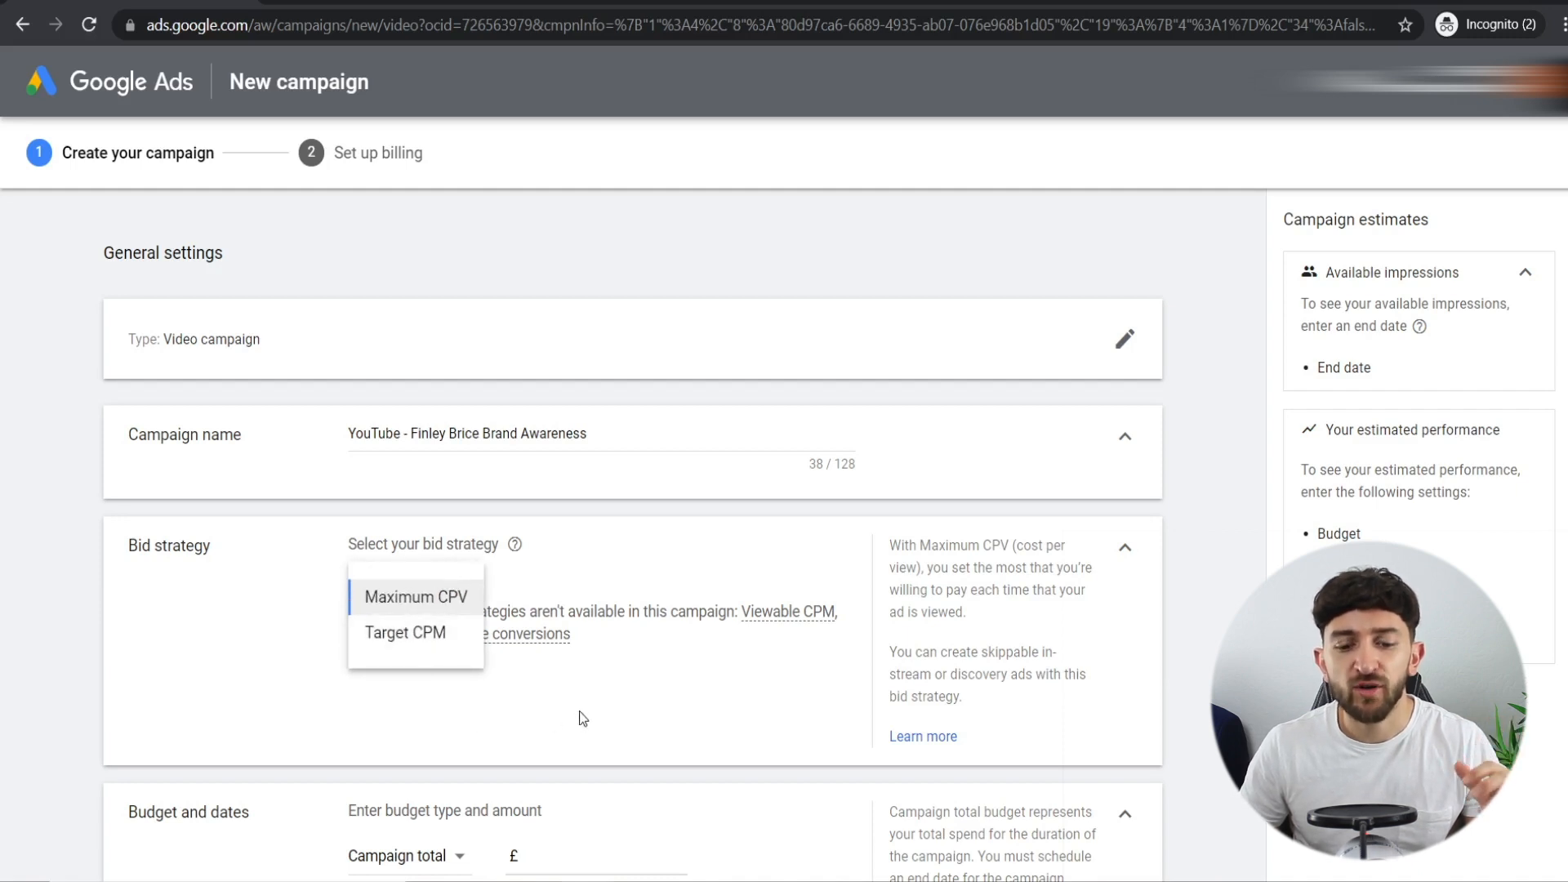
{"action": "left_click", "coordinate": [433, 644]}
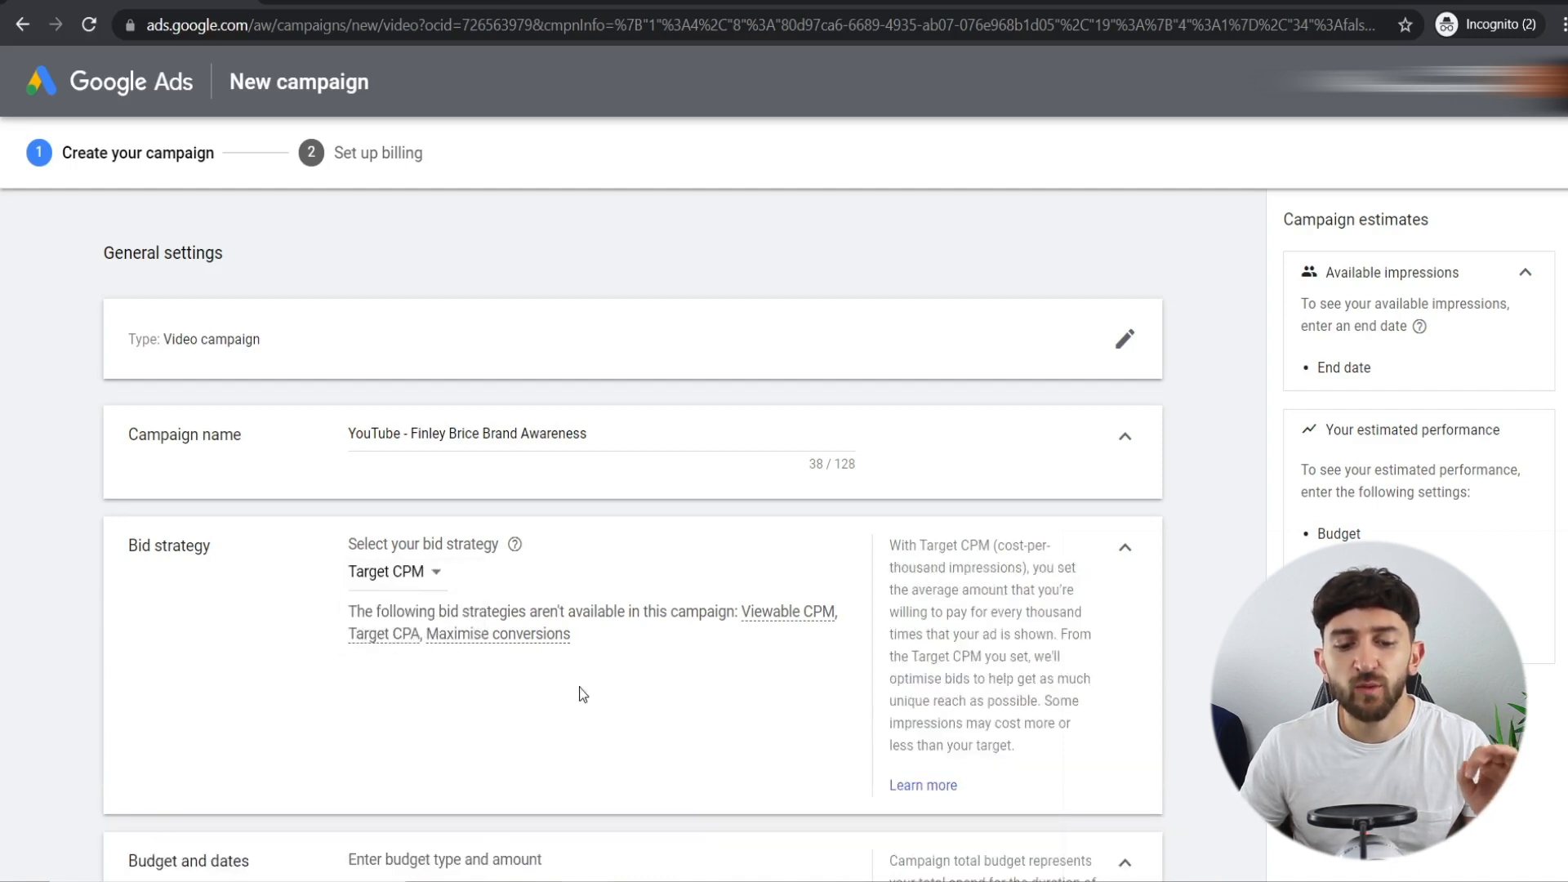
{"action": "left_click", "coordinate": [437, 578]}
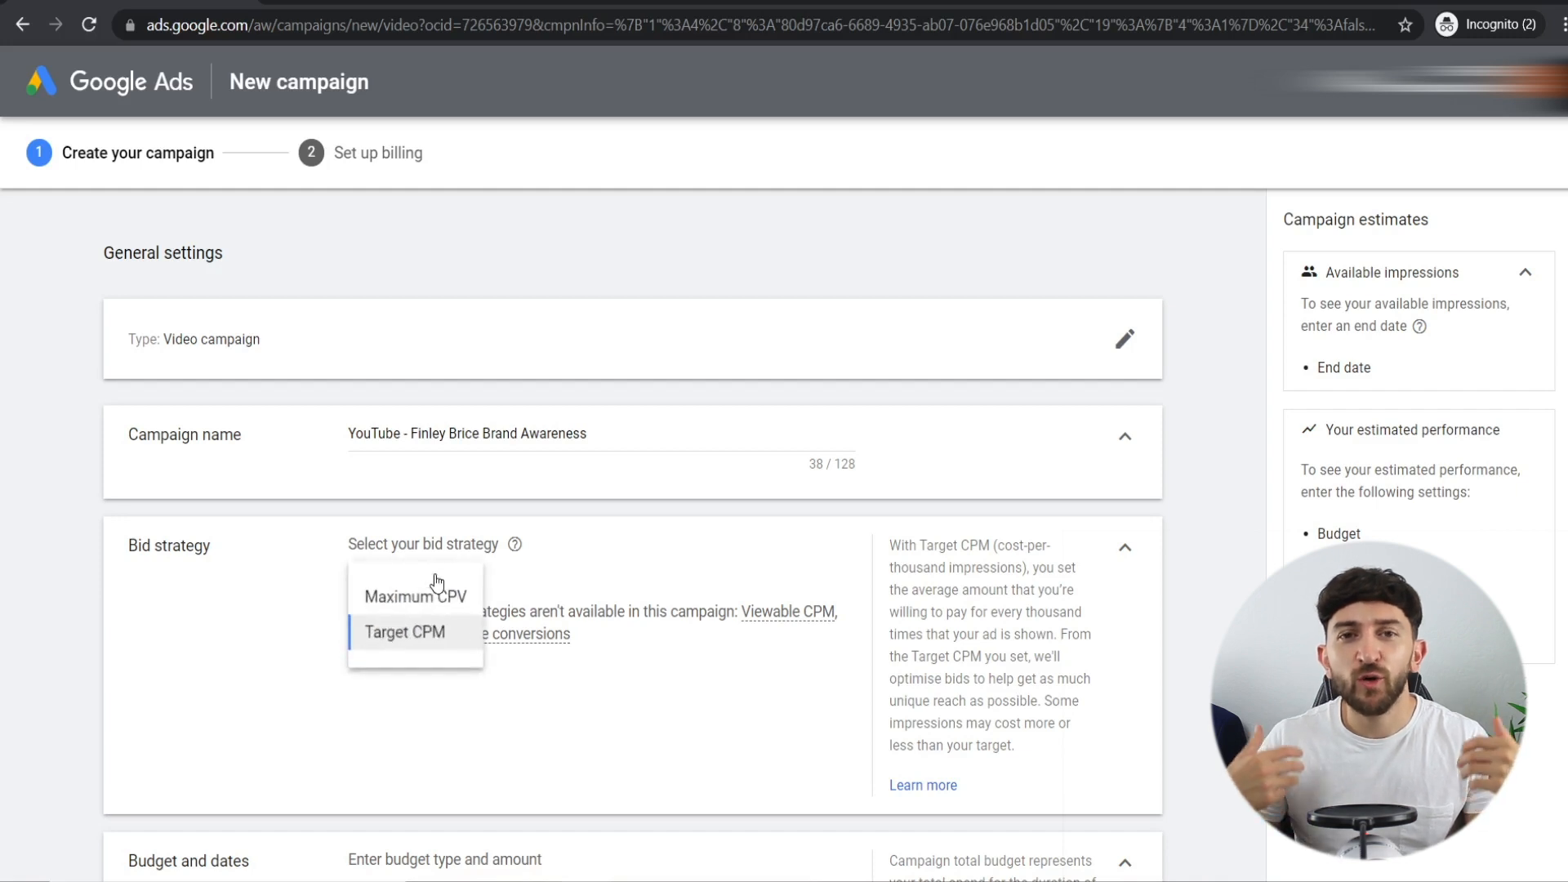
{"action": "left_click", "coordinate": [438, 601]}
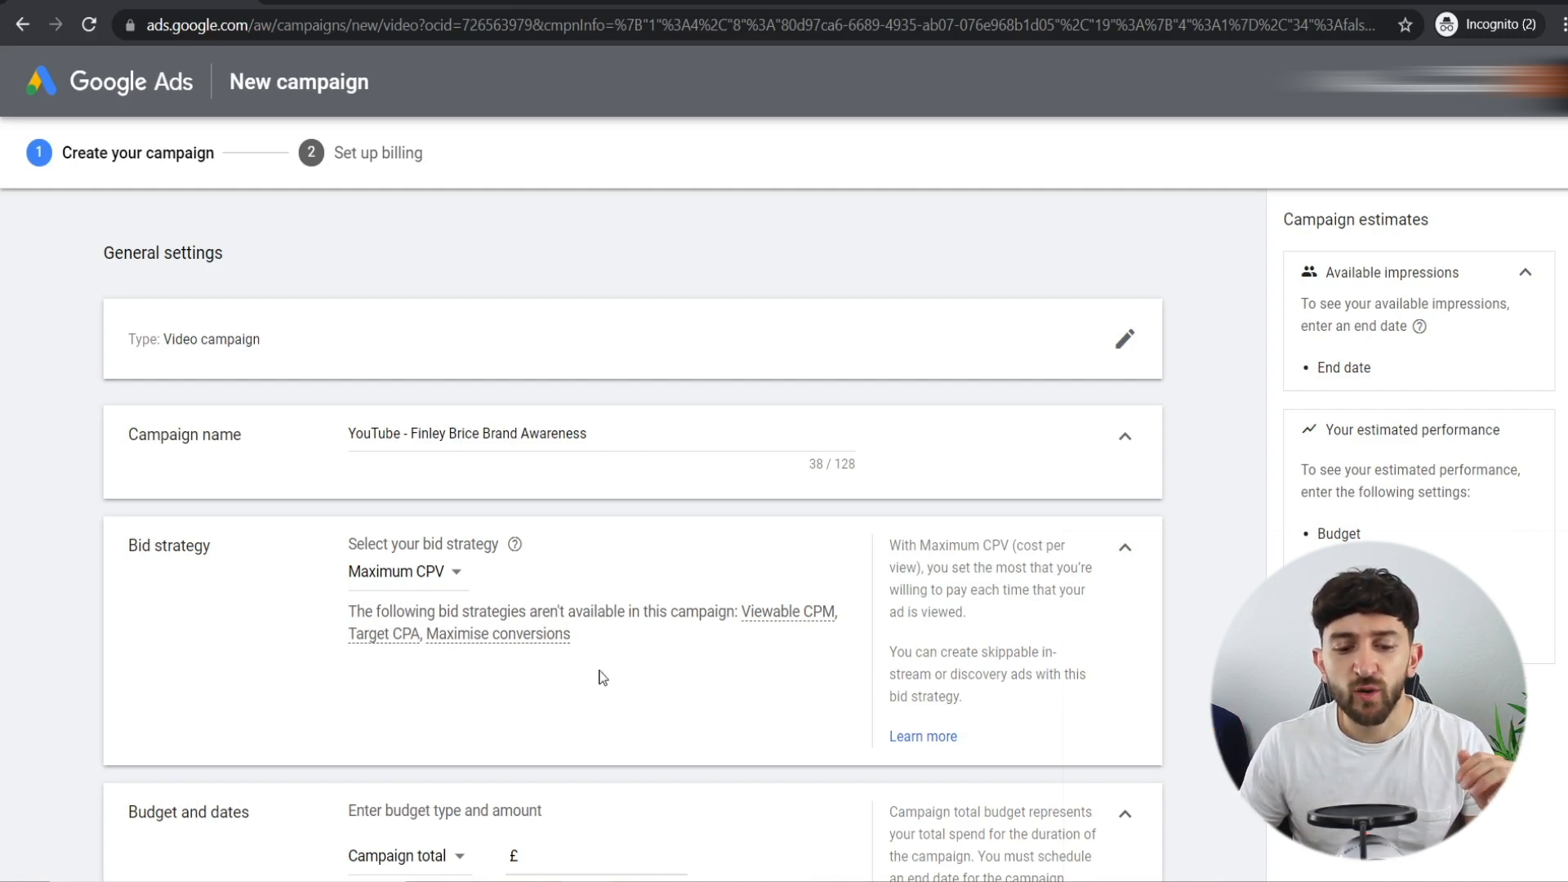
{"action": "left_click", "coordinate": [551, 571]}
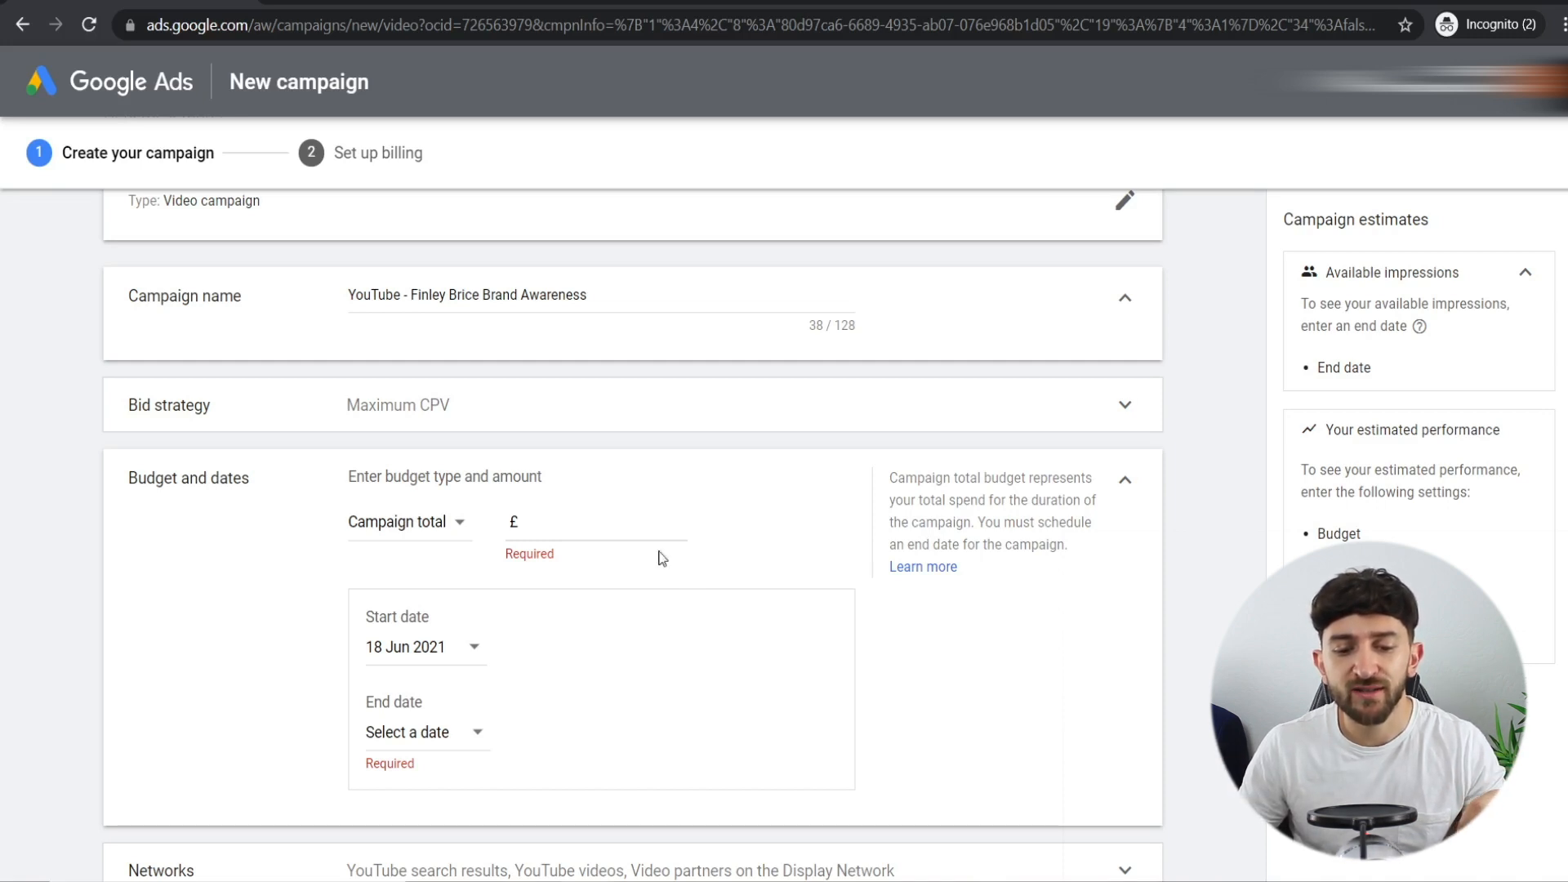
- Set a daily campaign budget of £100.00 and an end date of 23 Jun 2021
{"action": "left_click", "coordinate": [437, 527]}
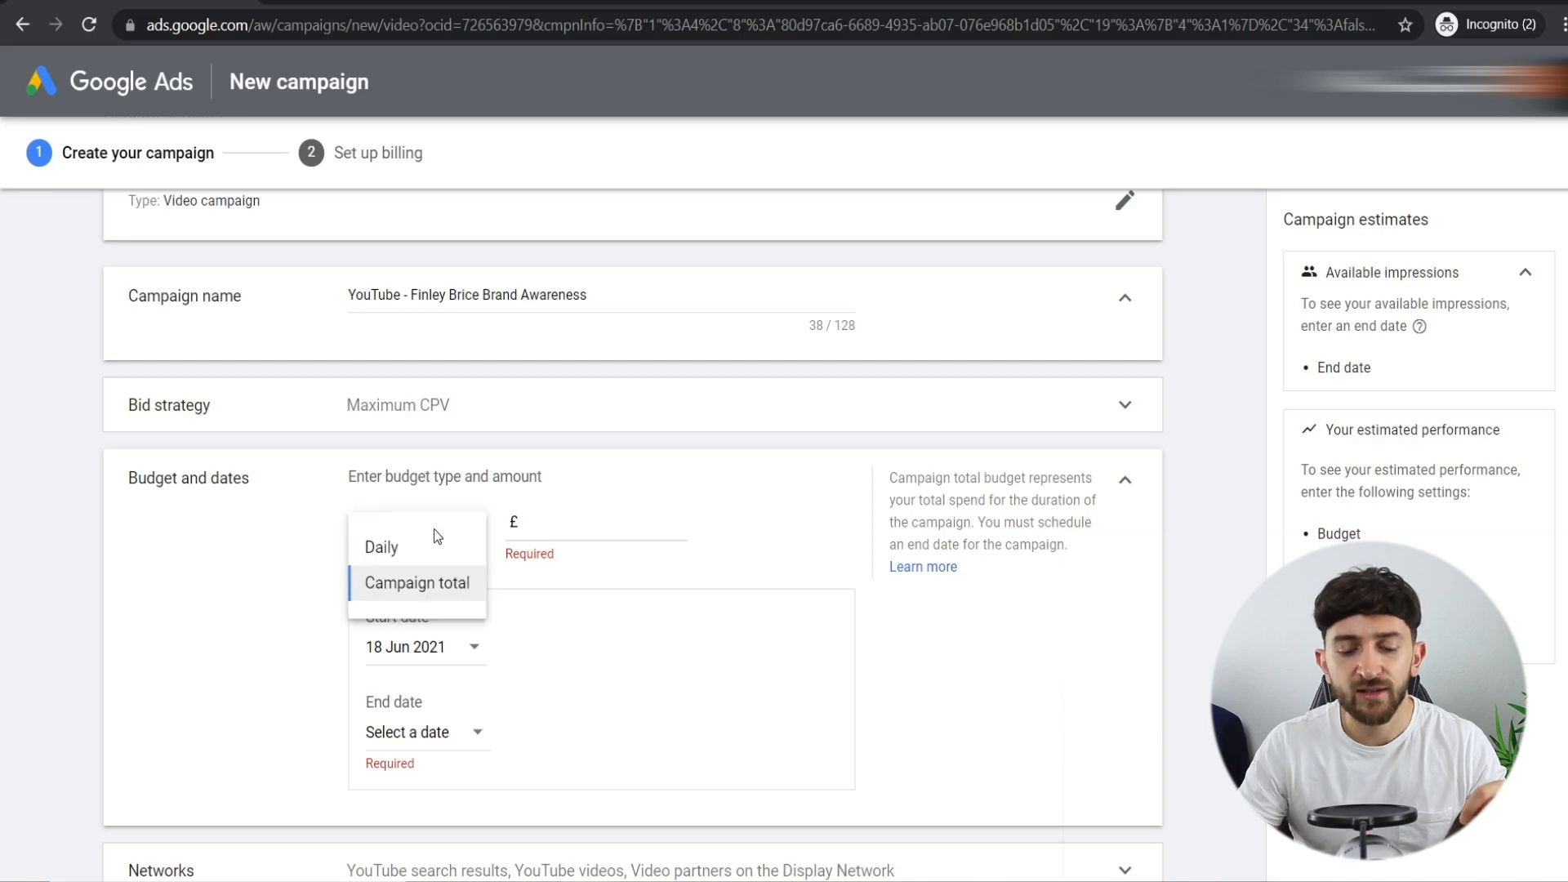
{"action": "left_click", "coordinate": [376, 546]}
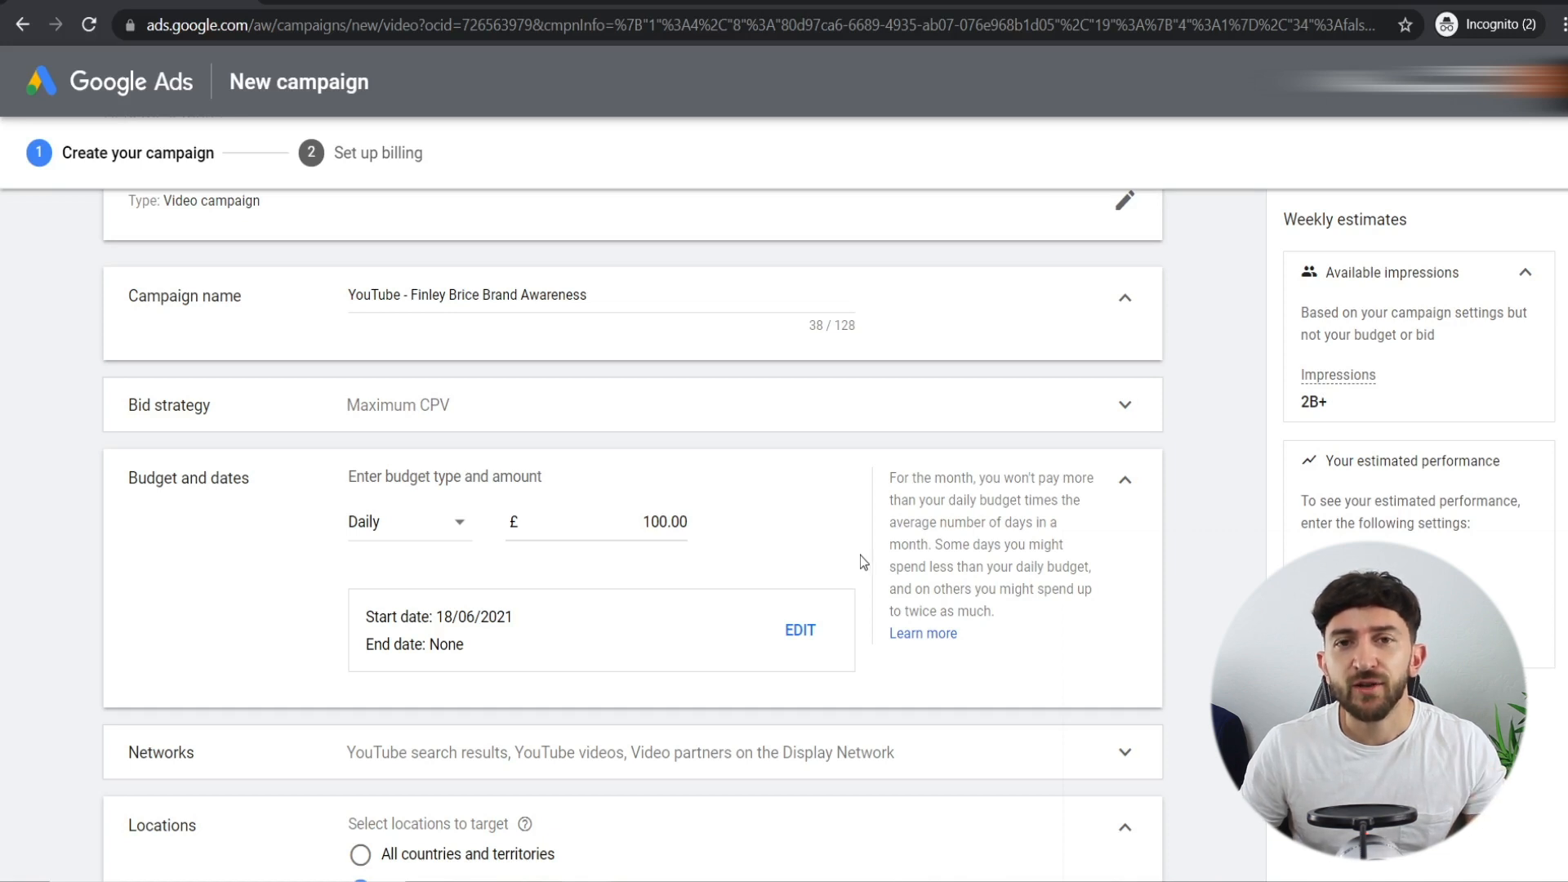
{"action": "left_click", "coordinate": [494, 625]}
{"action": "scroll", "coordinate": [543, 630], "scroll_direction": "down", "scroll_amount": 2}
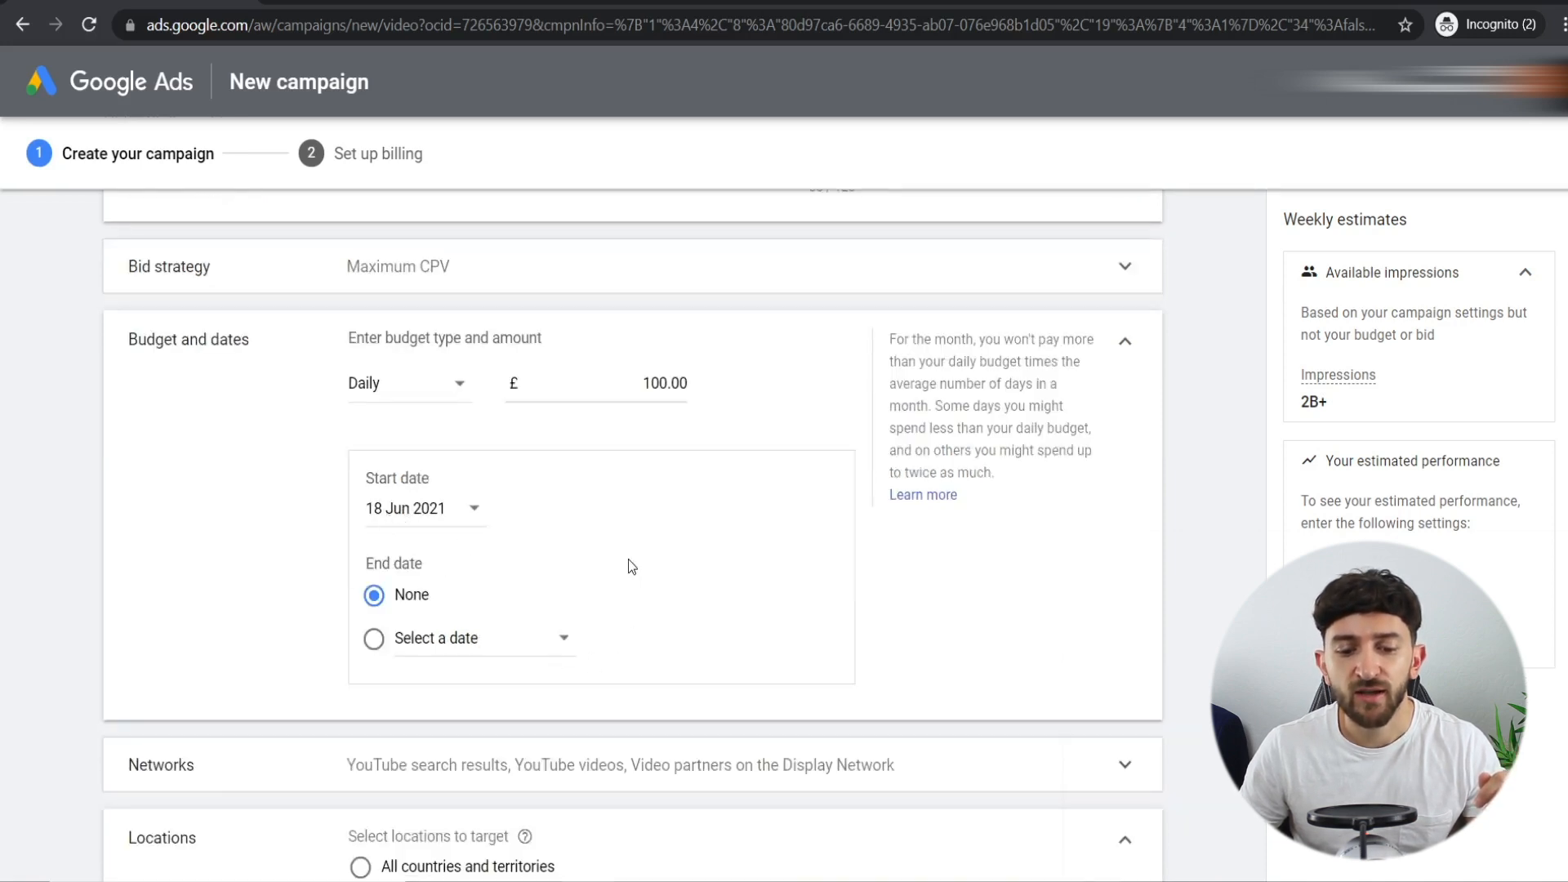
{"action": "left_click", "coordinate": [472, 640]}
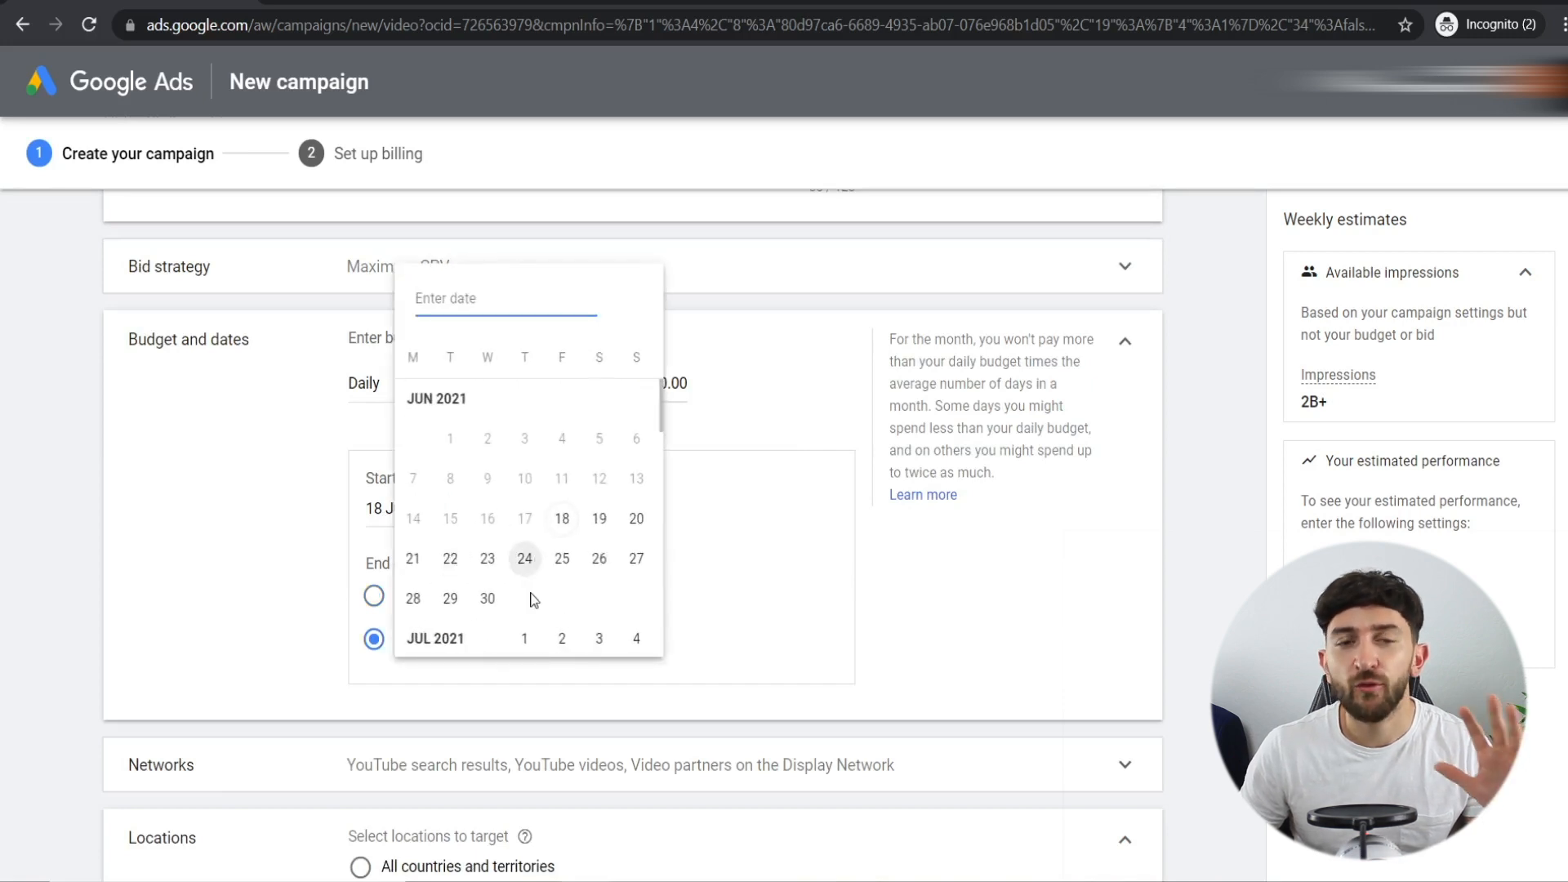
{"action": "left_click", "coordinate": [492, 561]}
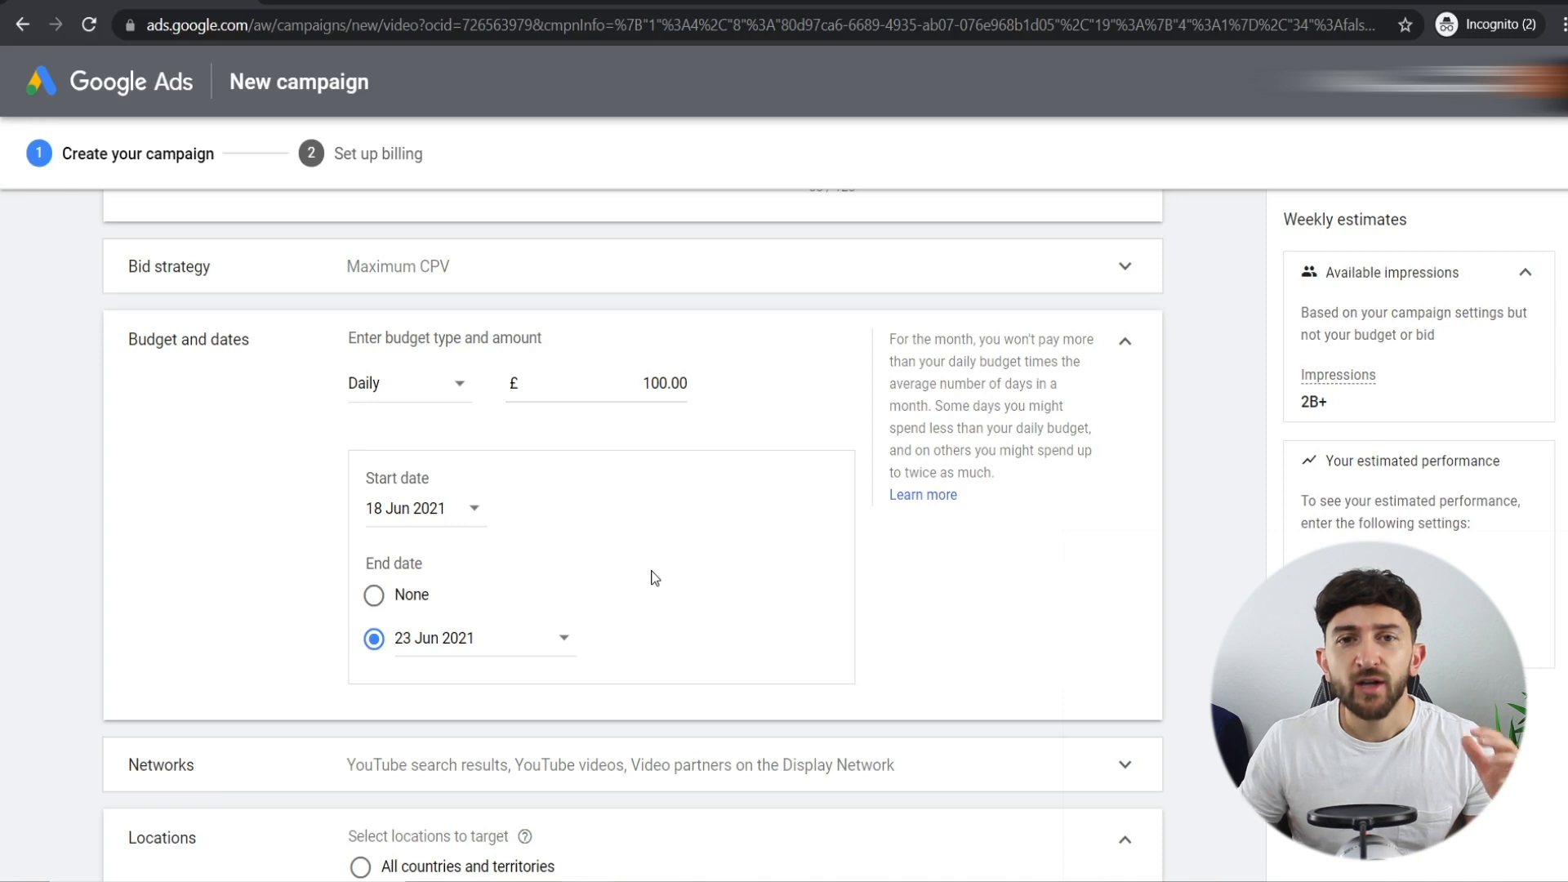
- Exclude YouTube search results and Video partners on the Display Network from the campaign's networks
{"action": "scroll", "coordinate": [645, 573], "scroll_direction": "down", "scroll_amount": 1}
{"action": "left_click", "coordinate": [625, 618]}
{"action": "scroll", "coordinate": [531, 609], "scroll_direction": "down", "scroll_amount": 2}
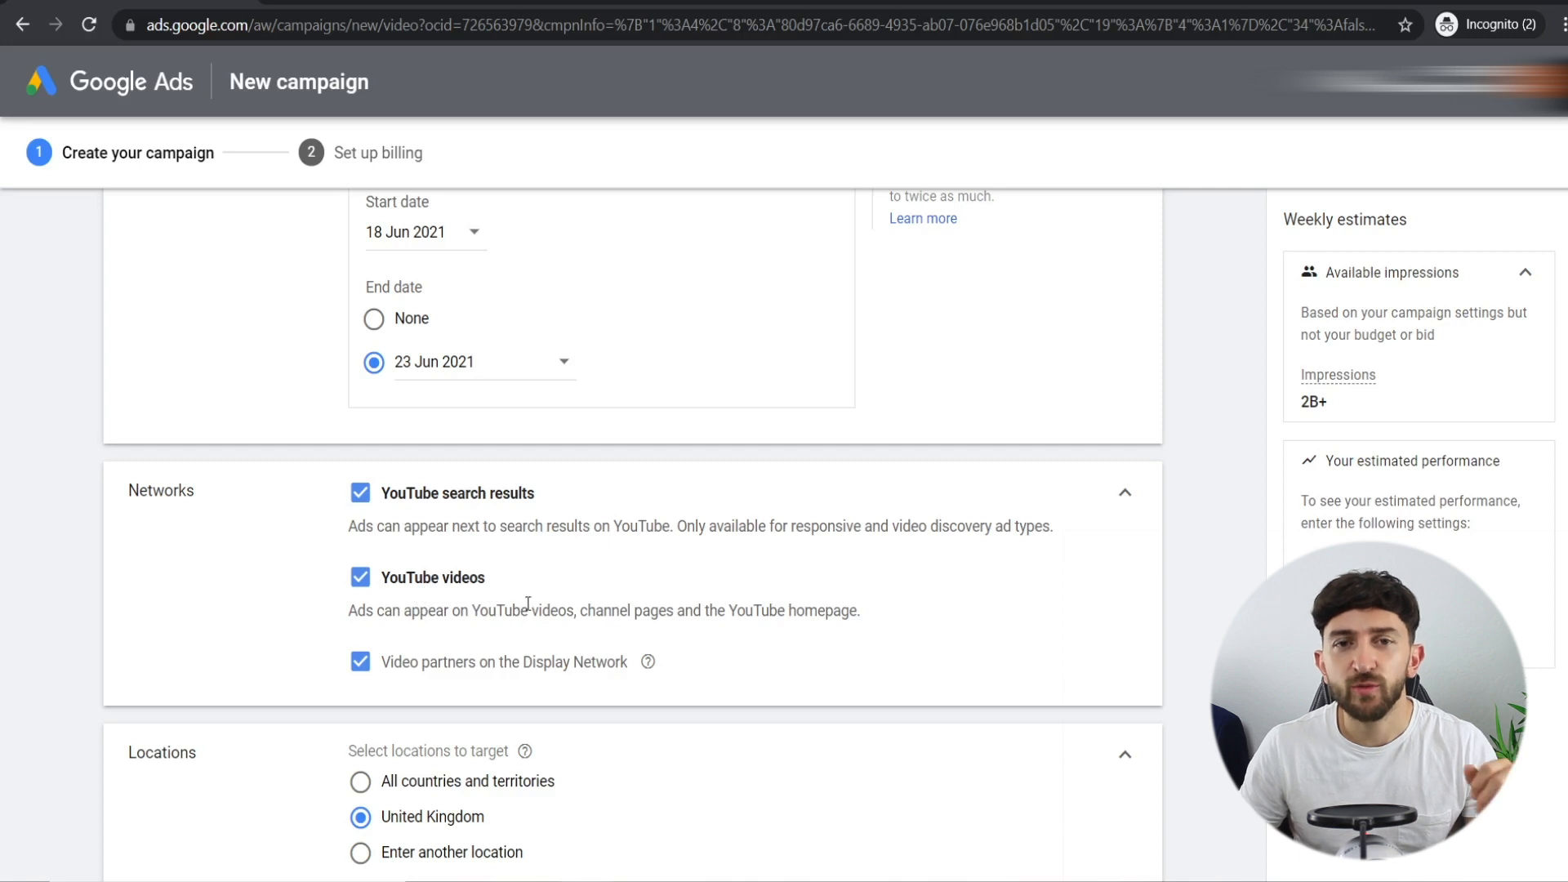
{"action": "left_click", "coordinate": [360, 495]}
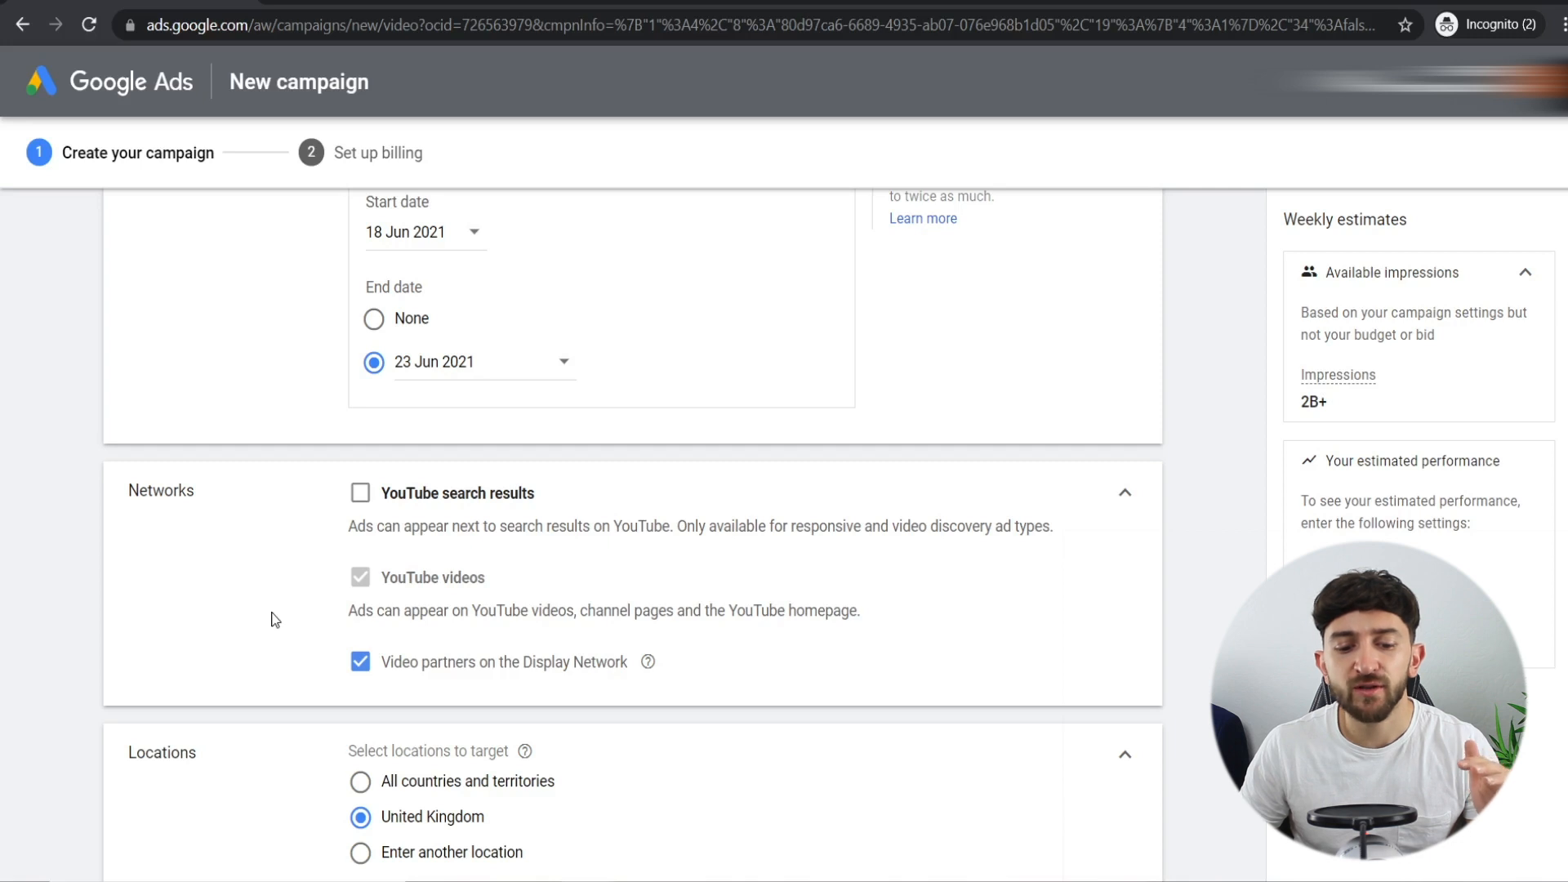
{"action": "left_click", "coordinate": [360, 662]}
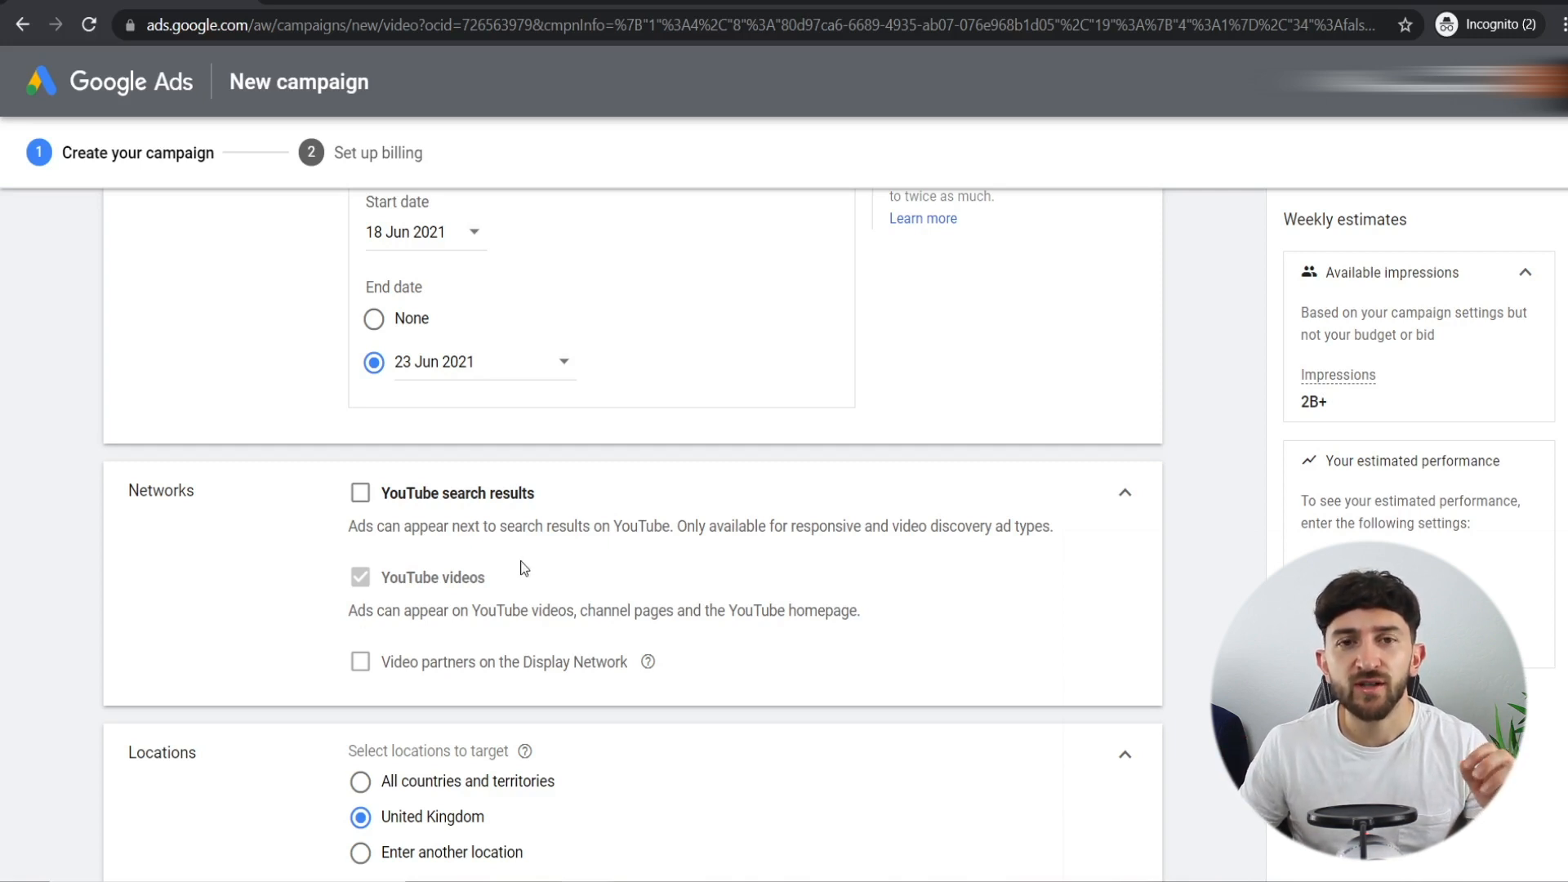
- Switch the campaign's location targeting to a custom location and search for "united sta"
{"action": "scroll", "coordinate": [494, 542], "scroll_direction": "down", "scroll_amount": 3}
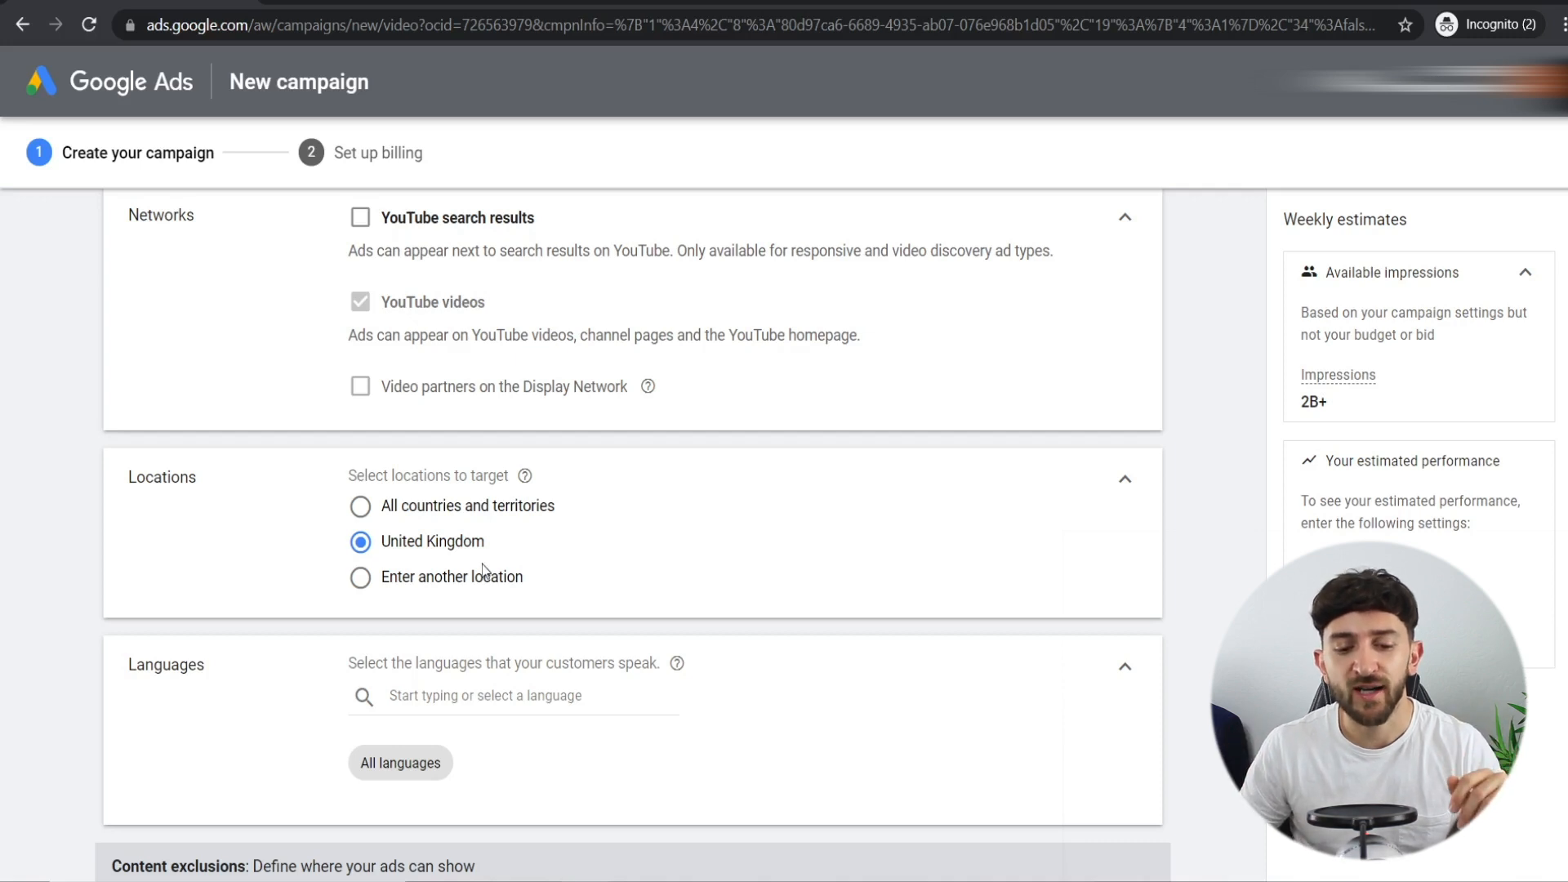
{"action": "left_click", "coordinate": [361, 577]}
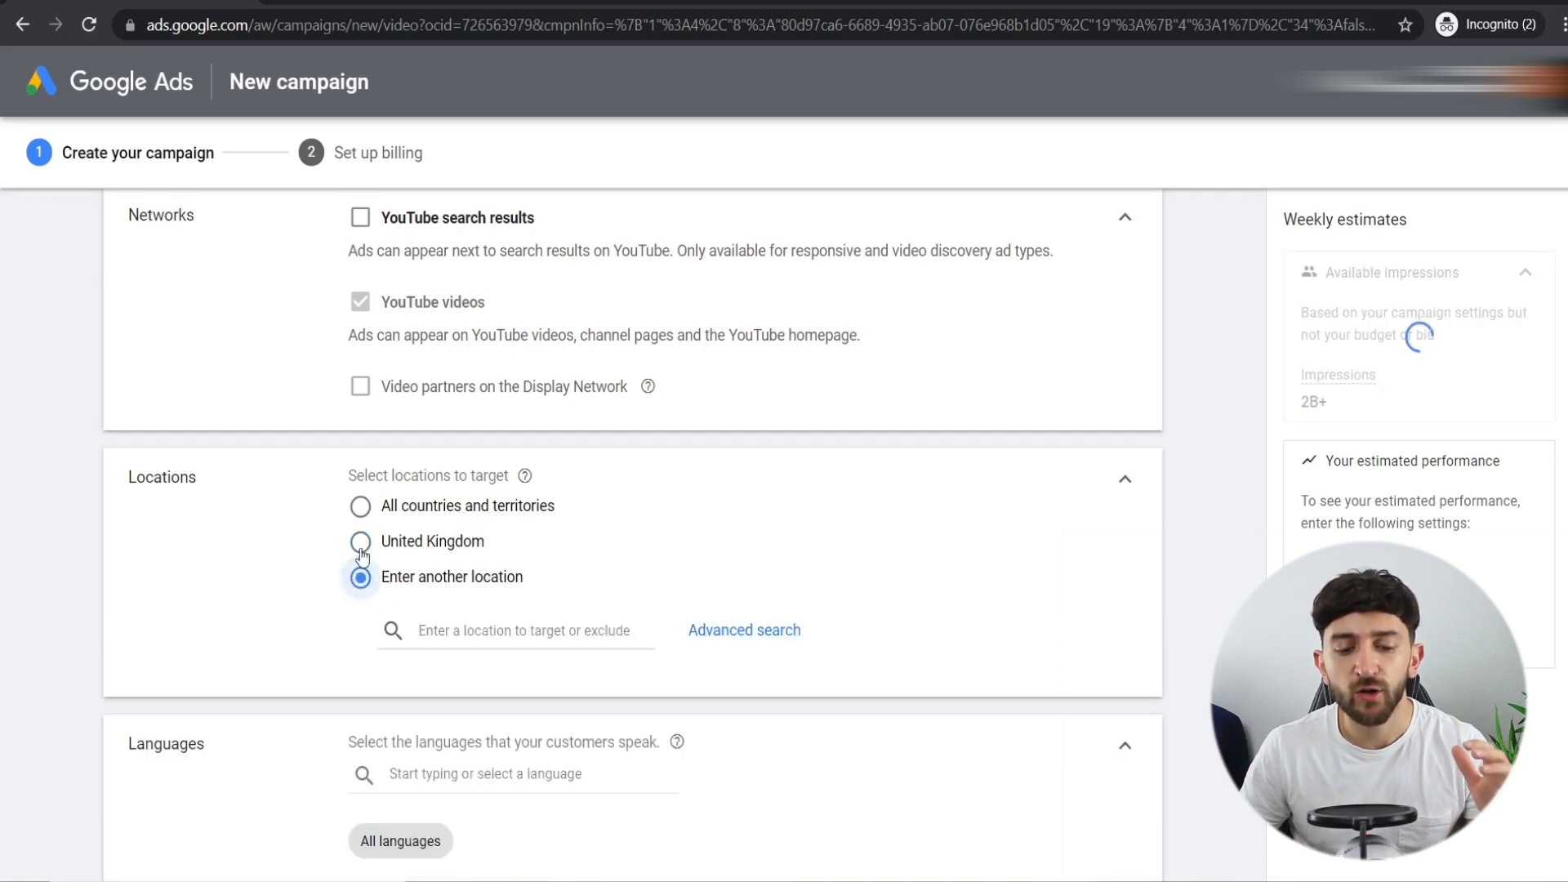
{"action": "left_click", "coordinate": [361, 548]}
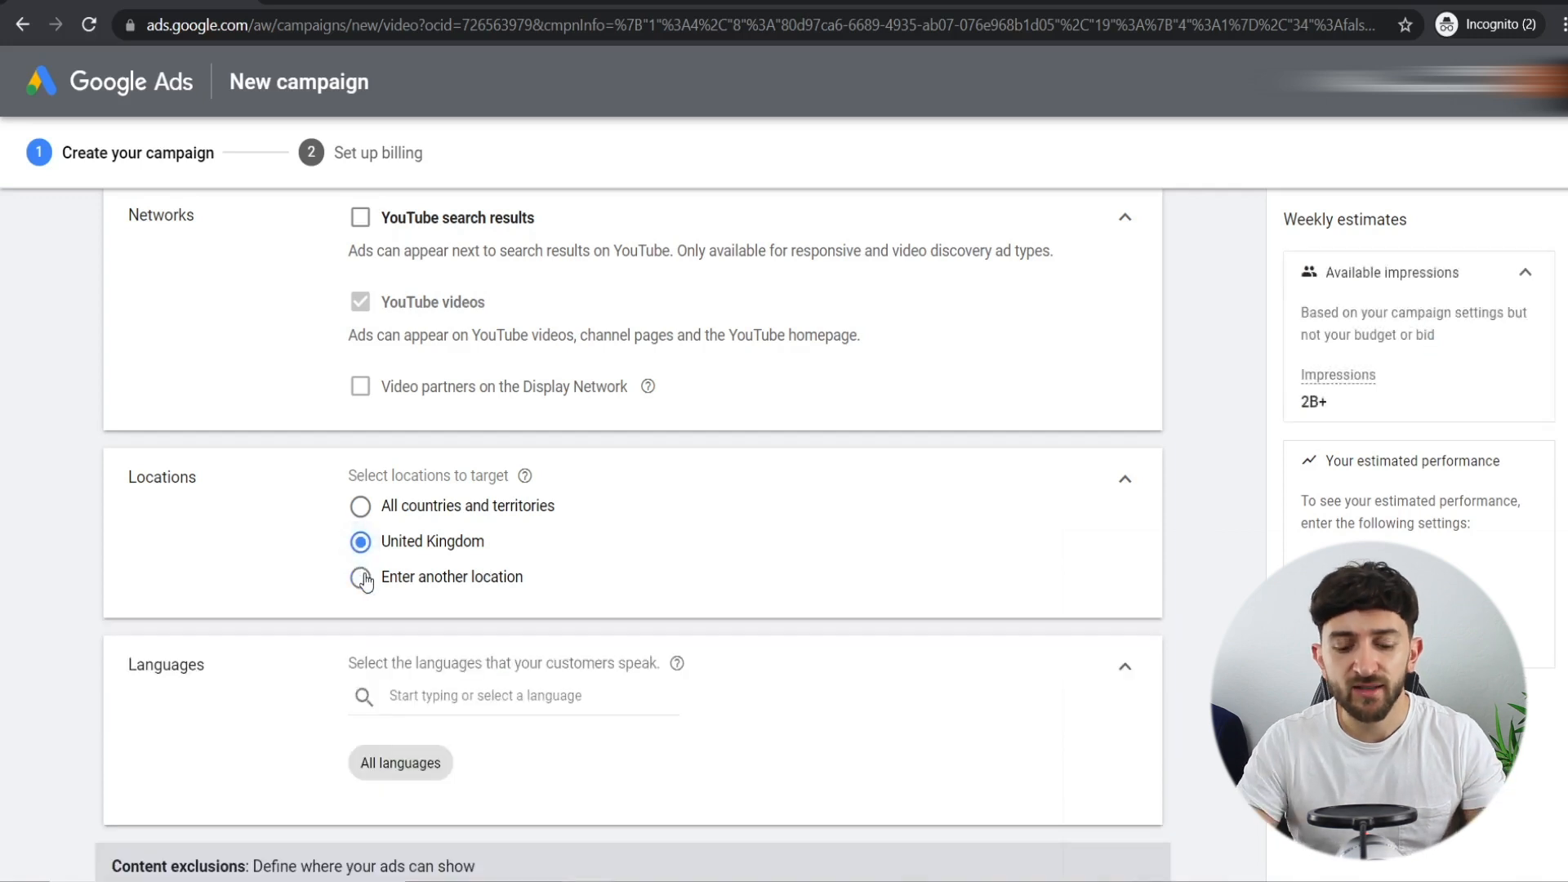
{"action": "left_click", "coordinate": [361, 578]}
{"action": "left_click", "coordinate": [466, 630]}
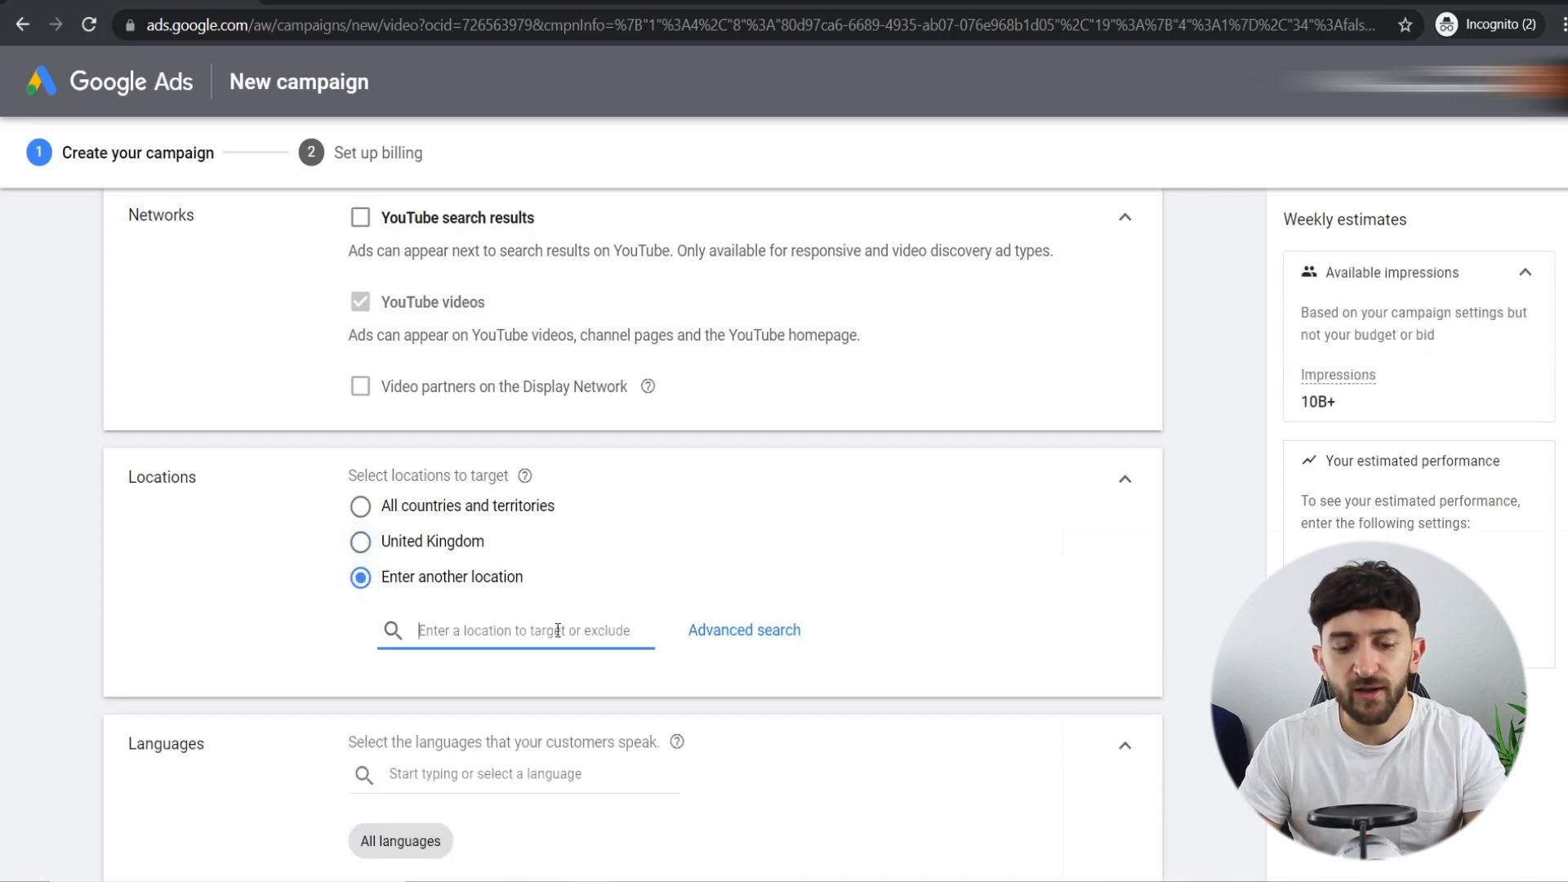
{"action": "type", "text": "united sta"}
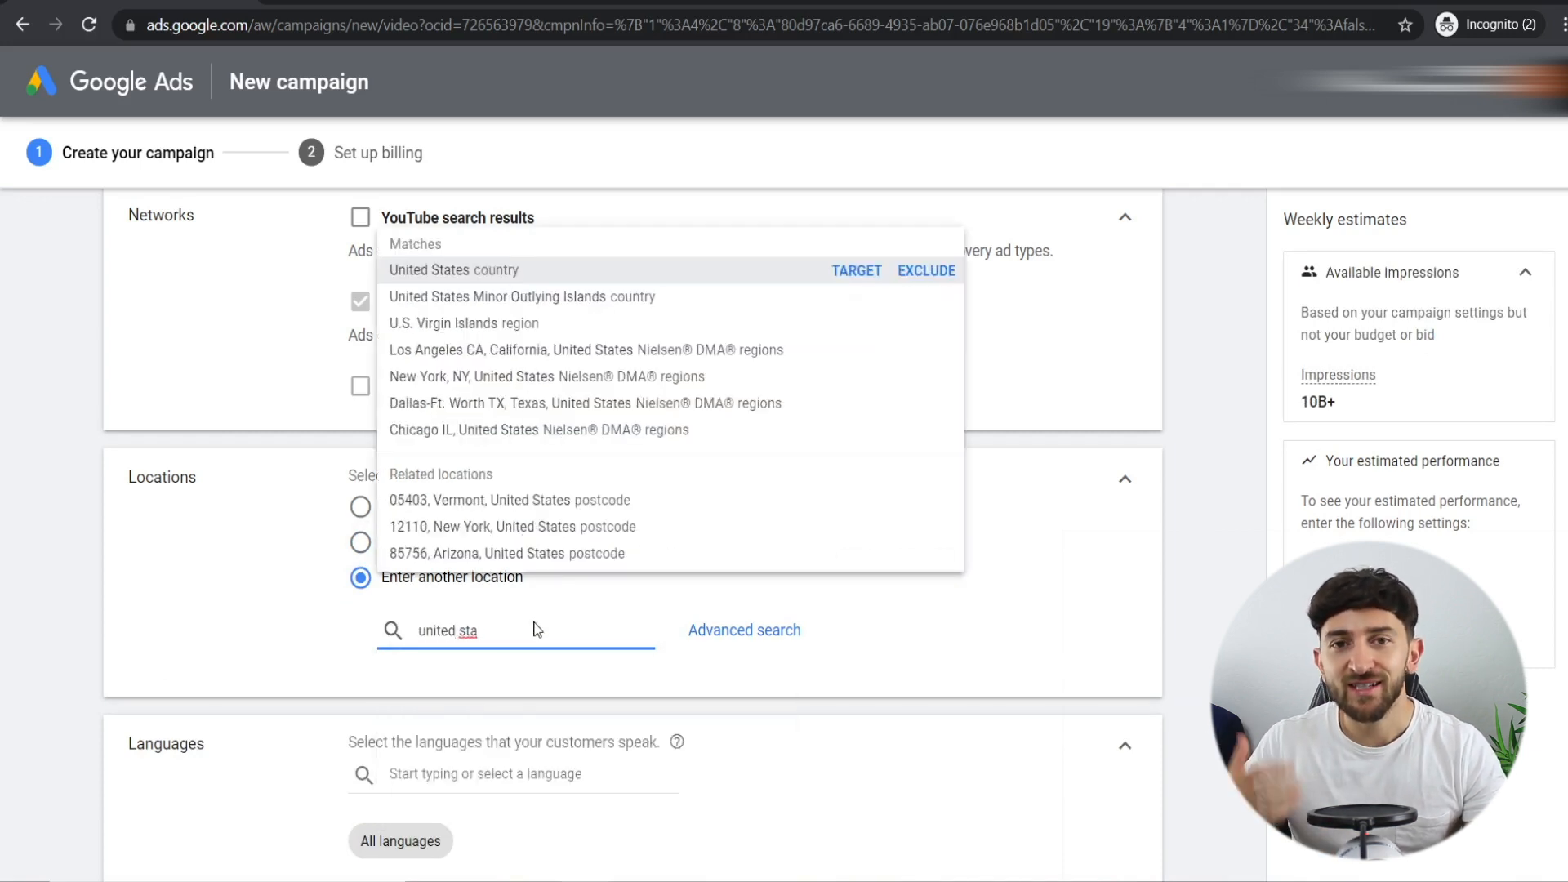
- Replace the location search with "london" and target the city of London, England, United Kingdom
{"action": "key", "text": "ctrl+a"}
{"action": "type", "text": "lomdp"}
{"action": "key", "text": "BackSpace"}
{"action": "key", "text": "BackSpace"}
{"action": "key", "text": "BackSpace"}
{"action": "key", "text": "BackSpace"}
{"action": "key", "text": "BackSpace"}
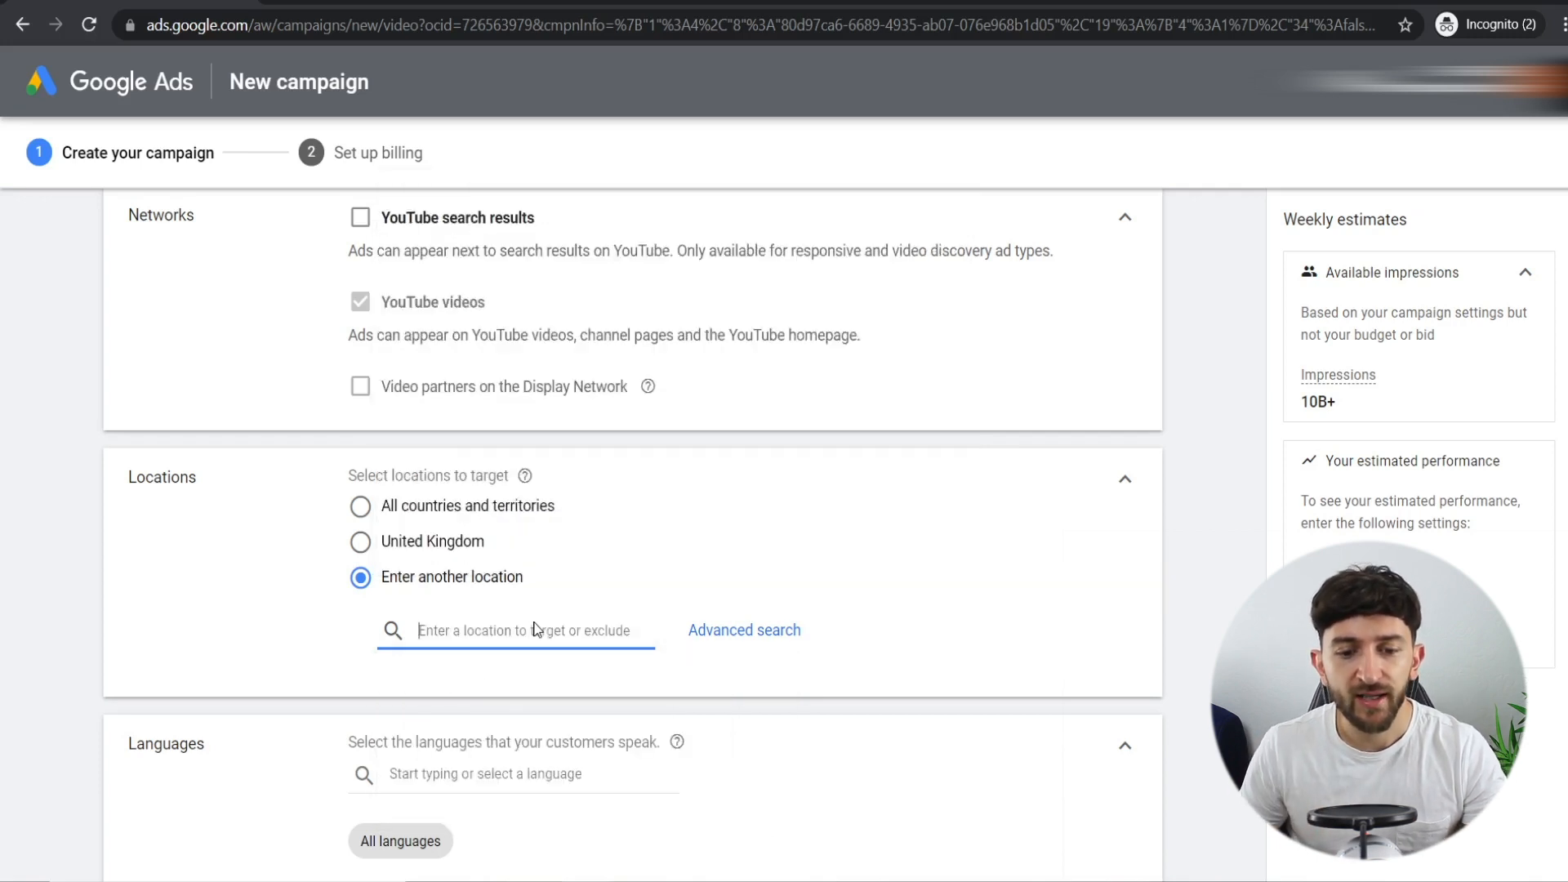
{"action": "type", "text": "london"}
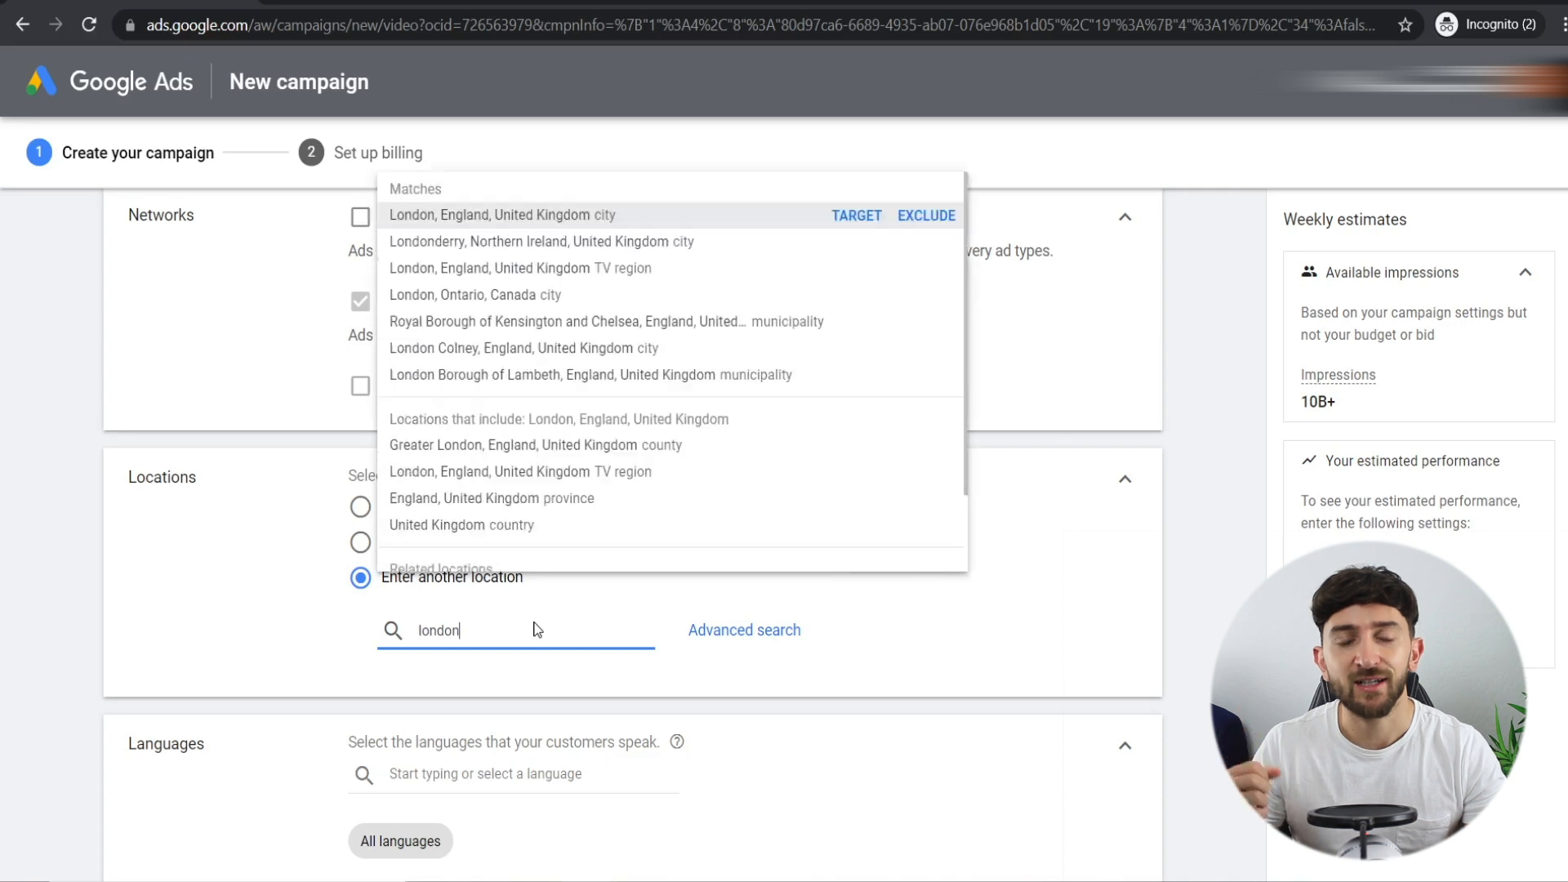
{"action": "key", "text": "Return"}
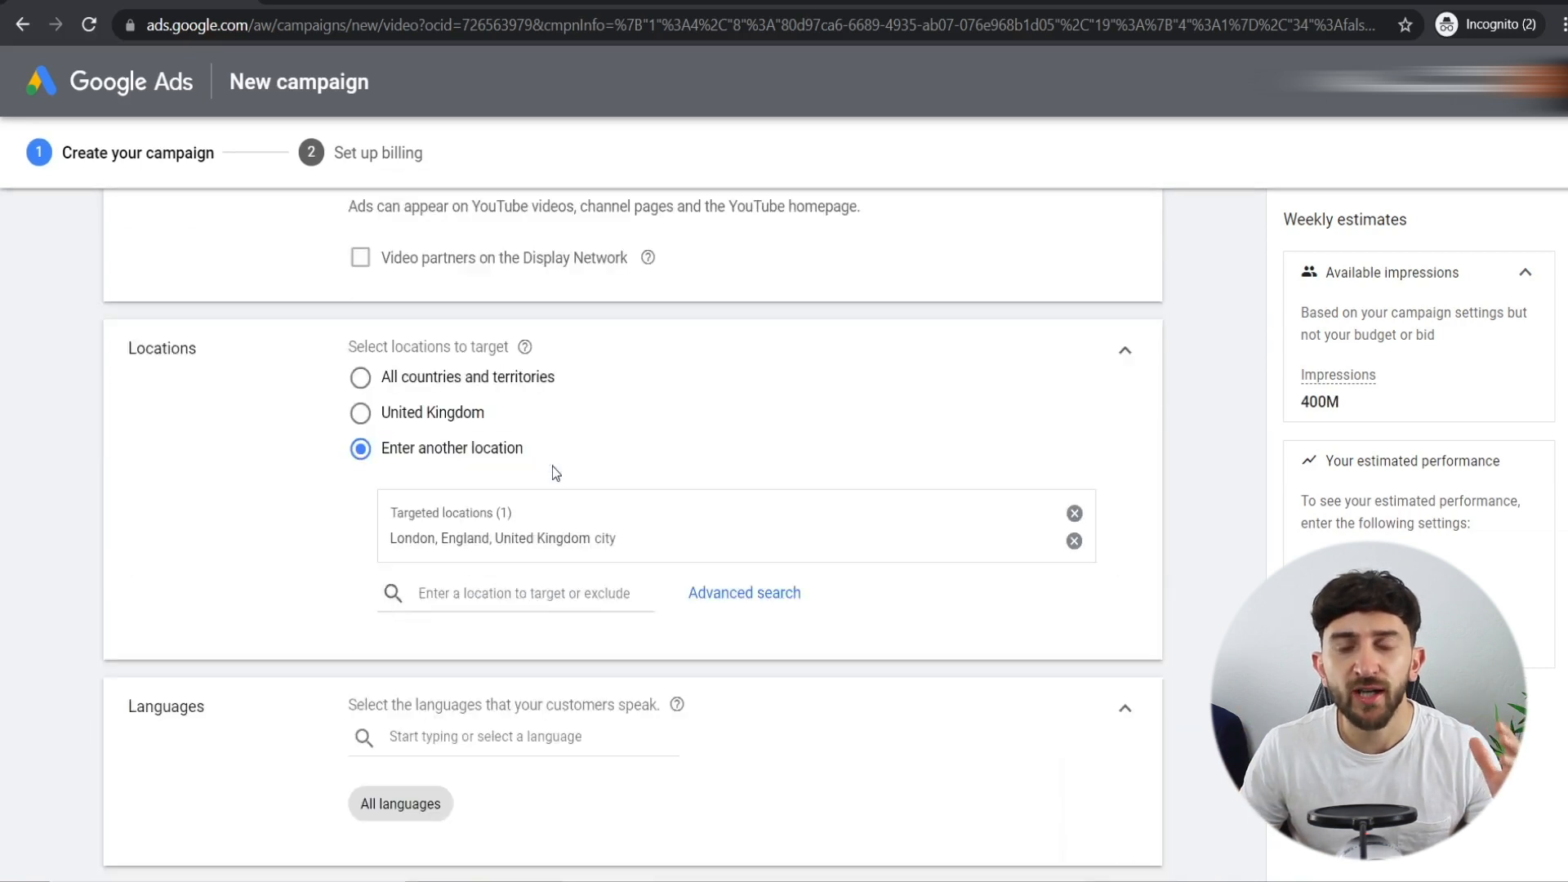
{"action": "scroll", "coordinate": [553, 465], "scroll_direction": "up", "scroll_amount": 2}
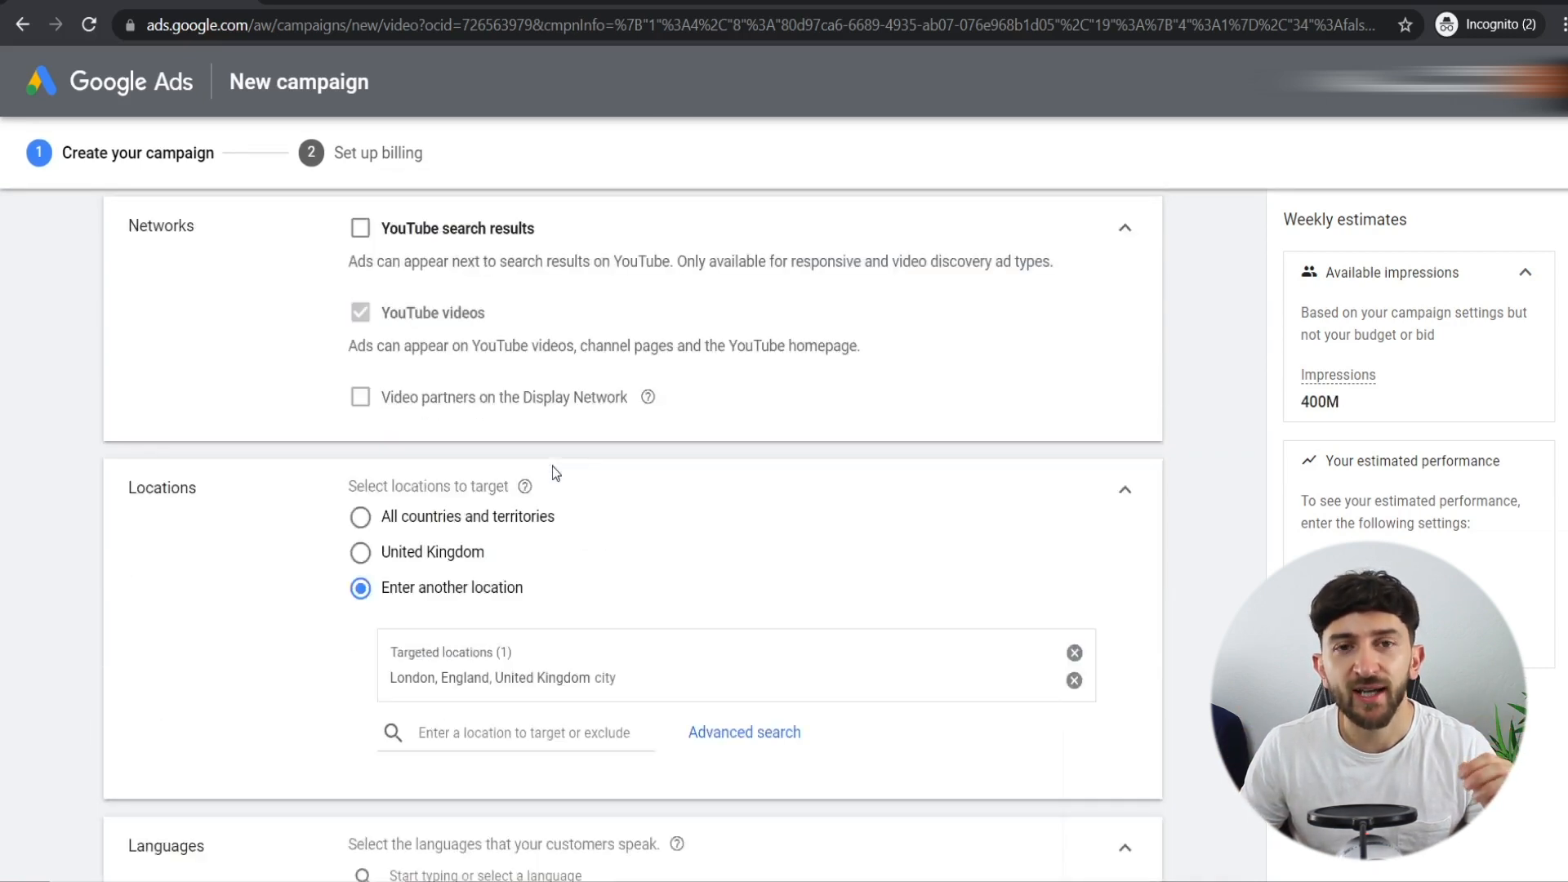
- Set English as the only language that the campaign's customers speak
{"action": "scroll", "coordinate": [545, 476], "scroll_direction": "down", "scroll_amount": 4}
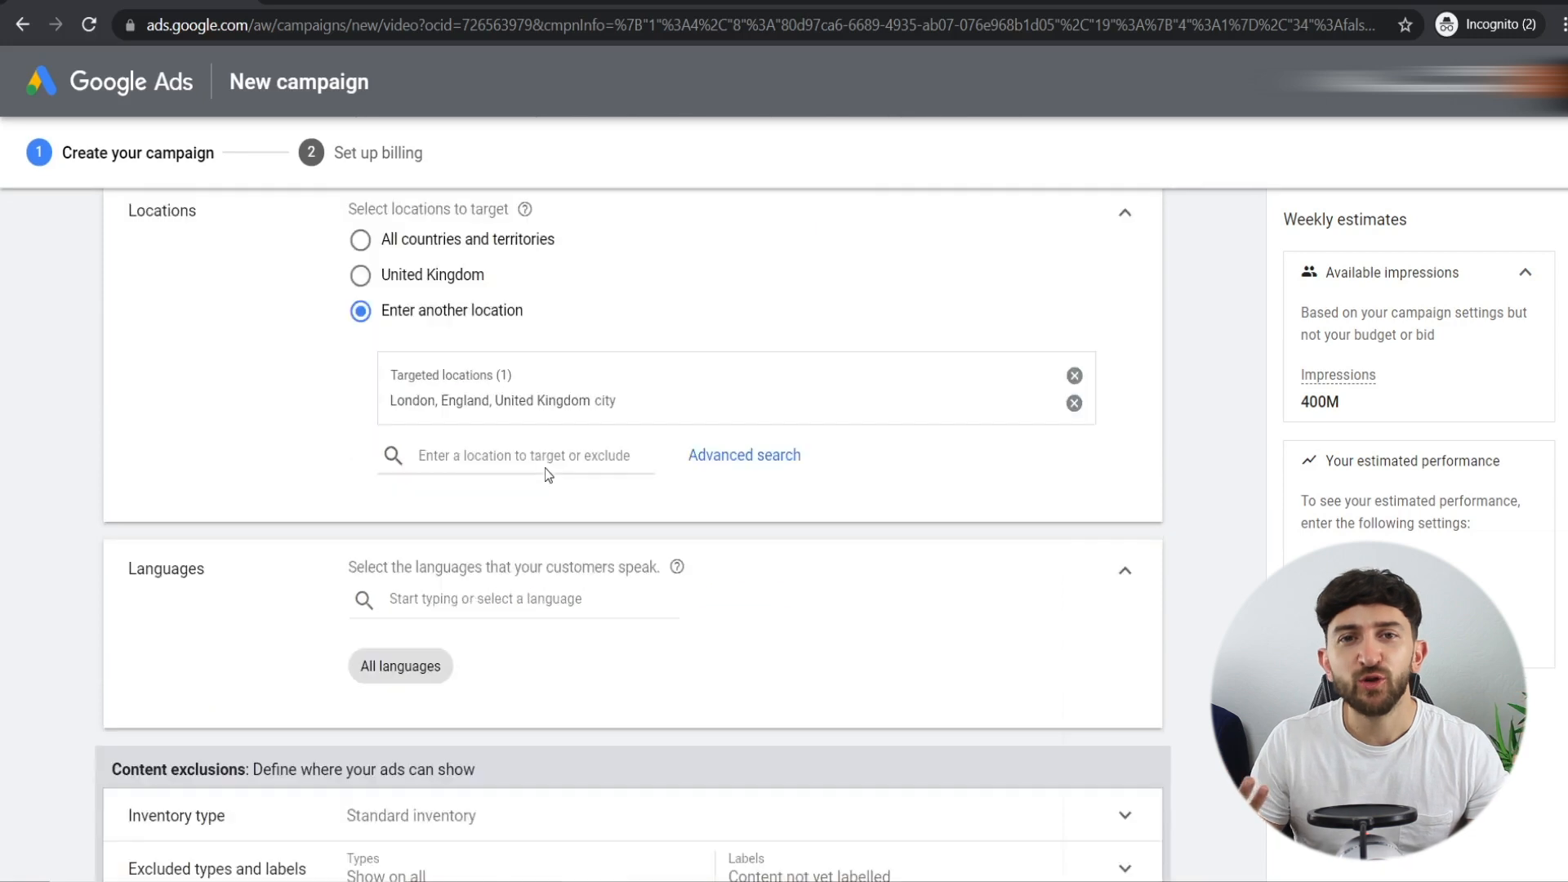
{"action": "left_click", "coordinate": [478, 596]}
{"action": "left_click", "coordinate": [380, 564]}
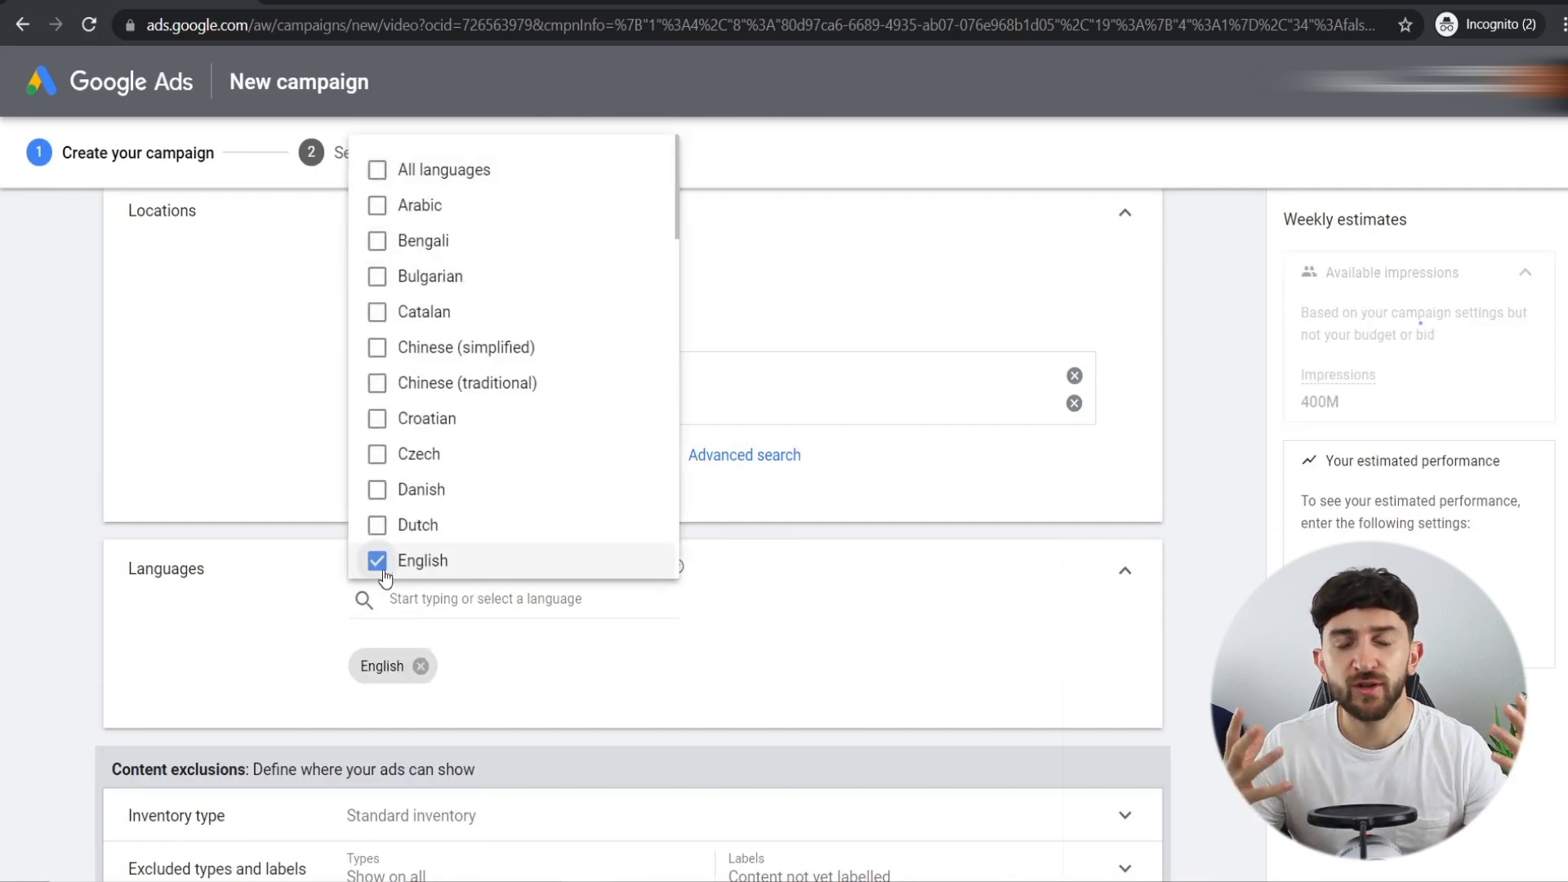
{"action": "left_click", "coordinate": [237, 650]}
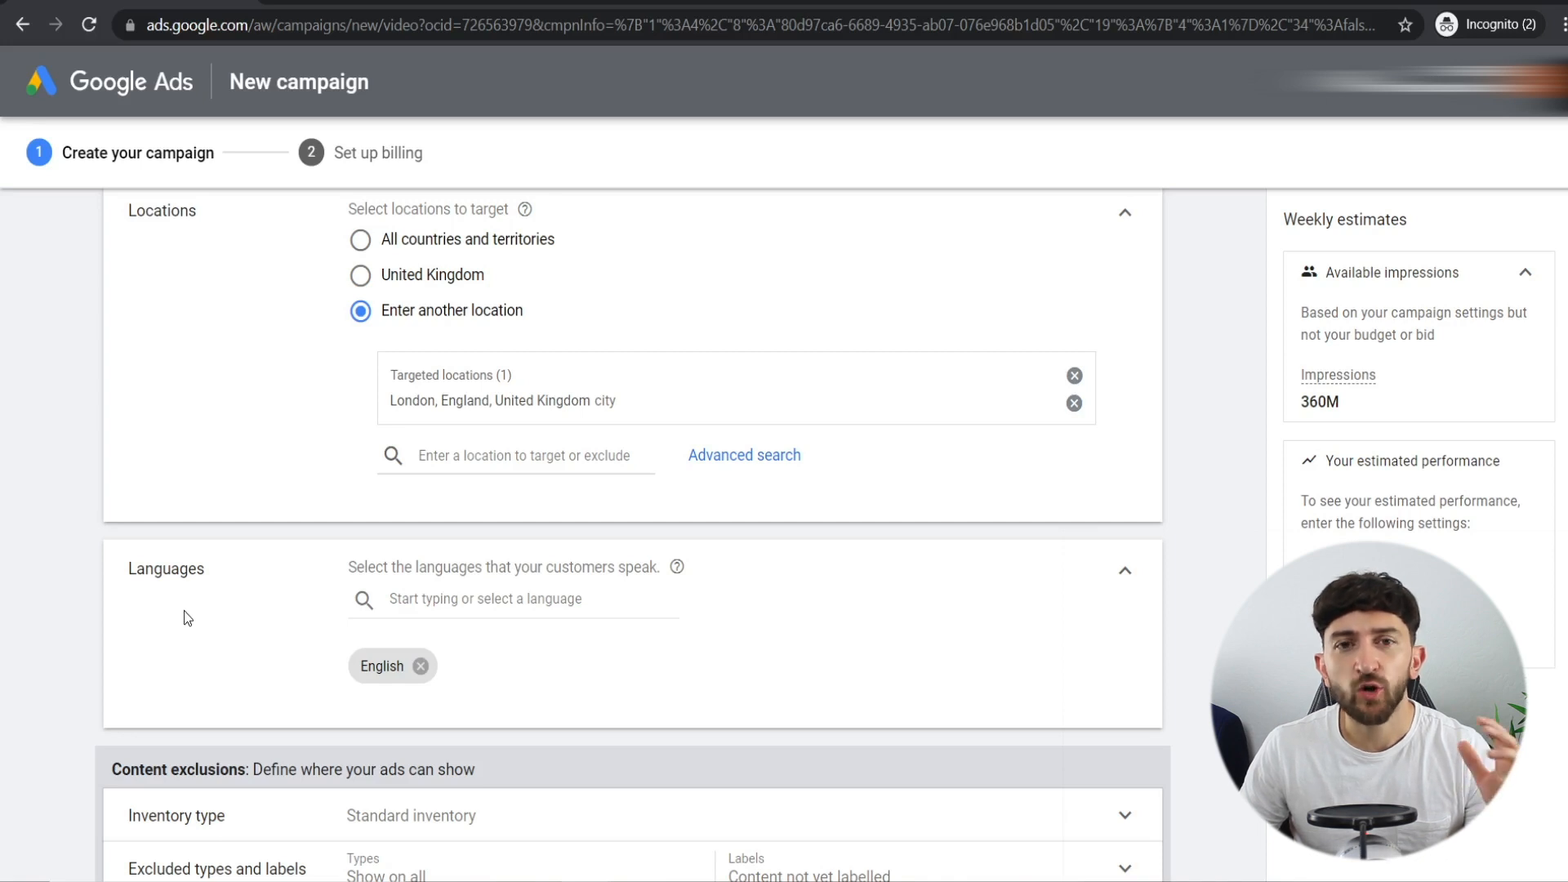
- Try Limited inventory as the campaign's inventory type and return it to Standard inventory
{"action": "scroll", "coordinate": [187, 618], "scroll_direction": "down", "scroll_amount": 5}
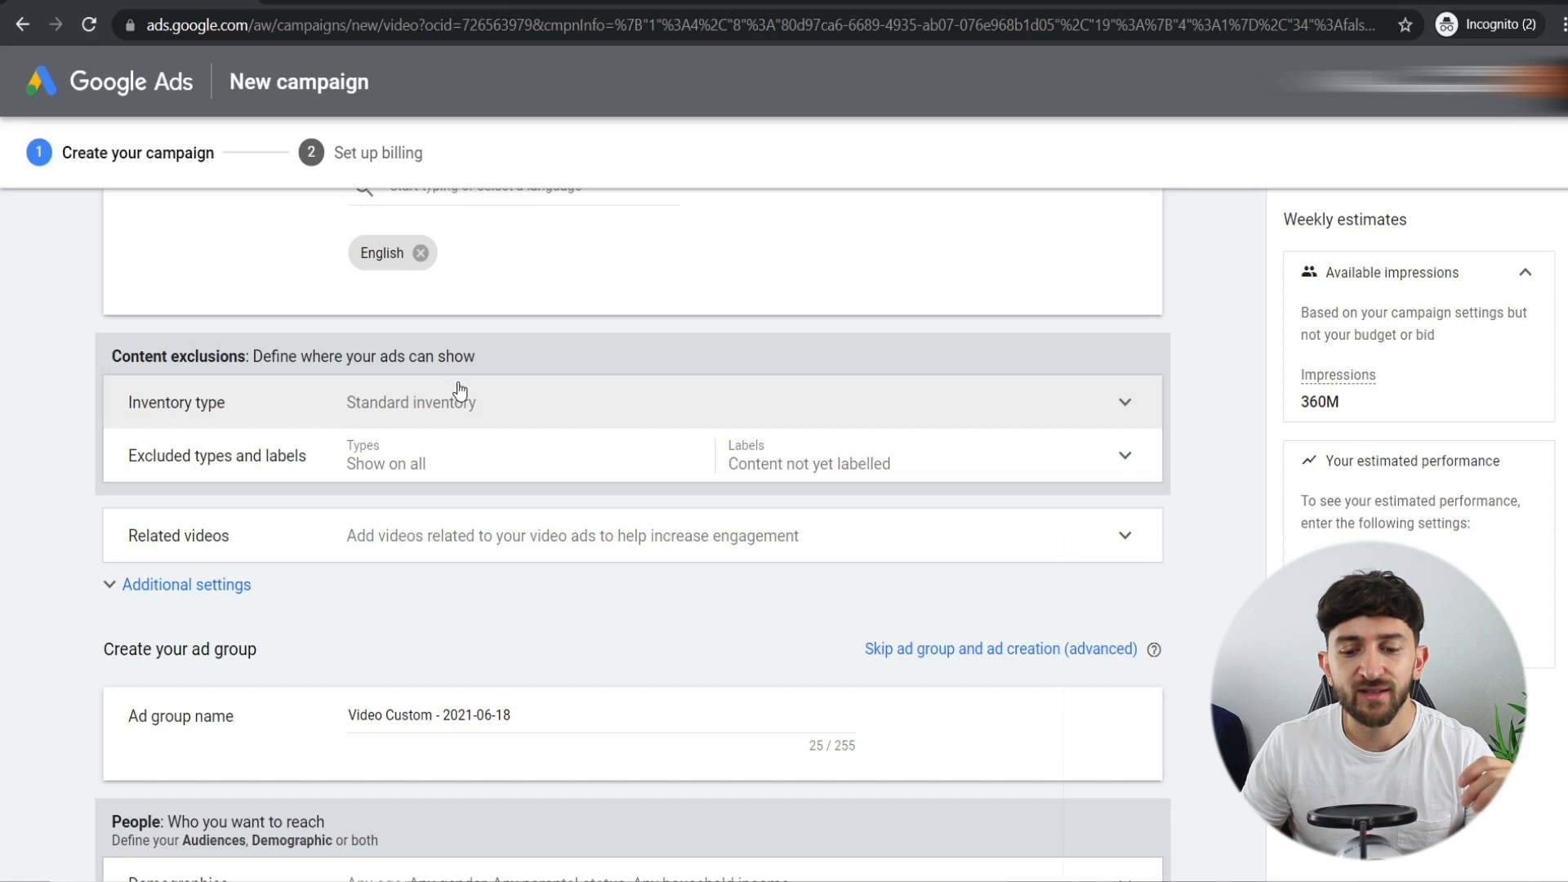
{"action": "left_click", "coordinate": [506, 408]}
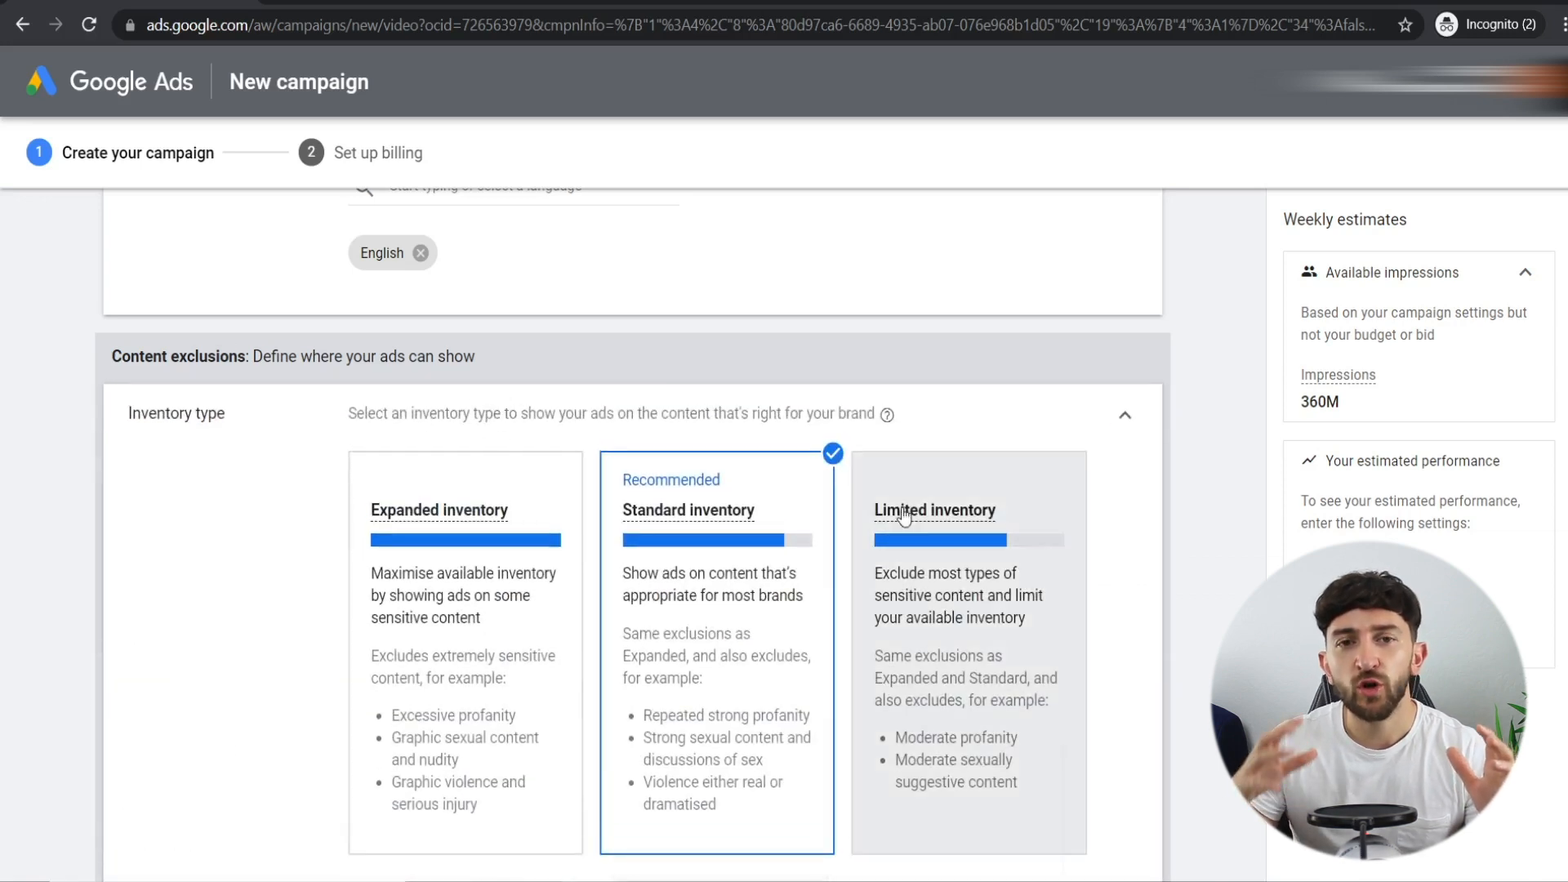
{"action": "left_click", "coordinate": [931, 490]}
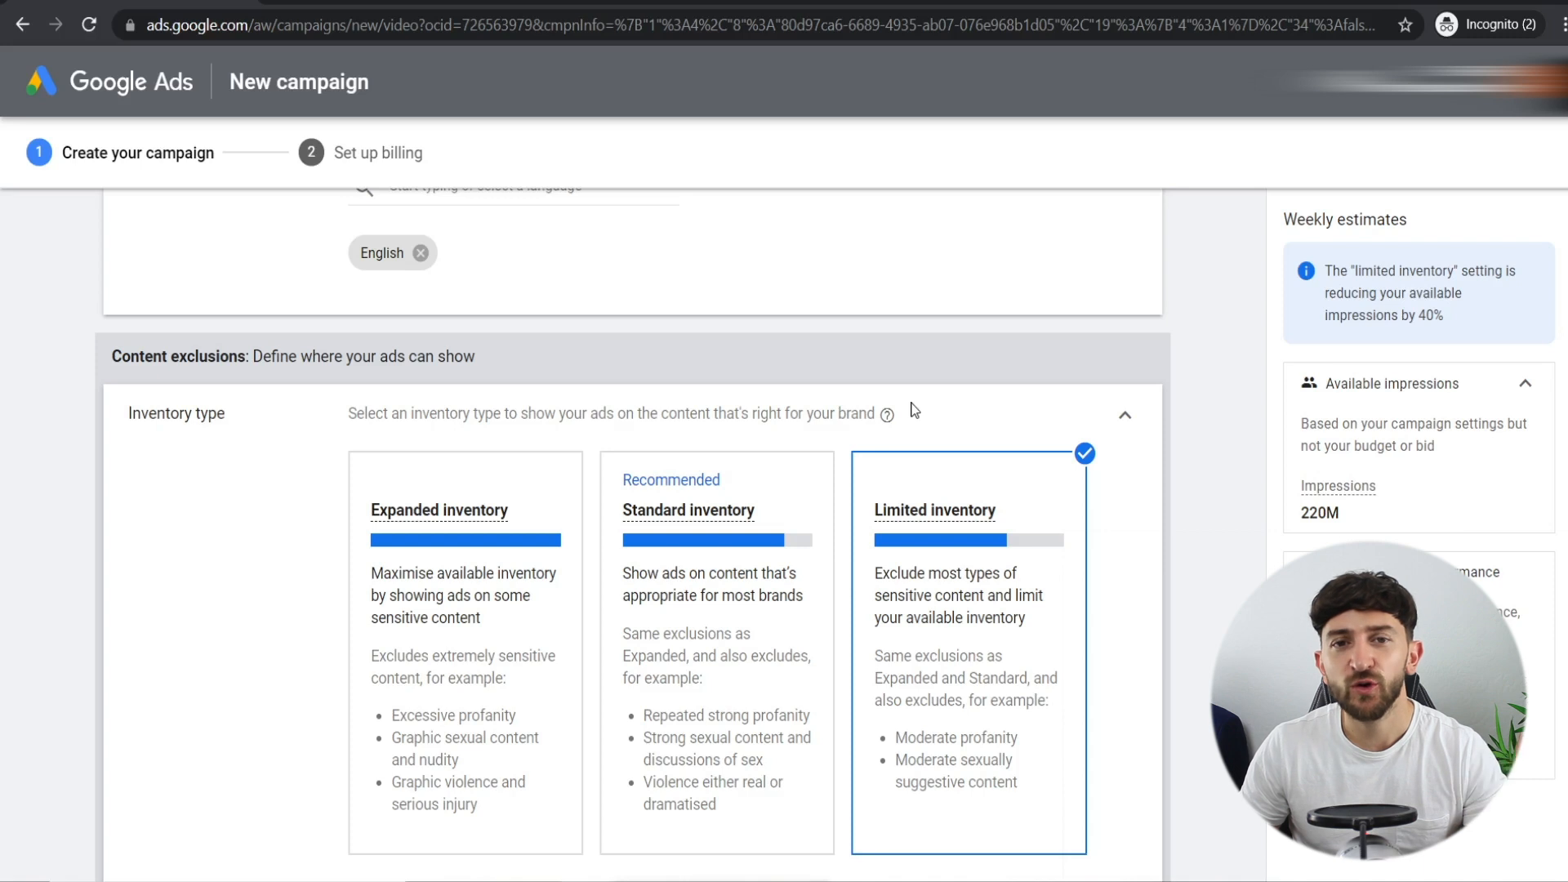
{"action": "left_click", "coordinate": [760, 497]}
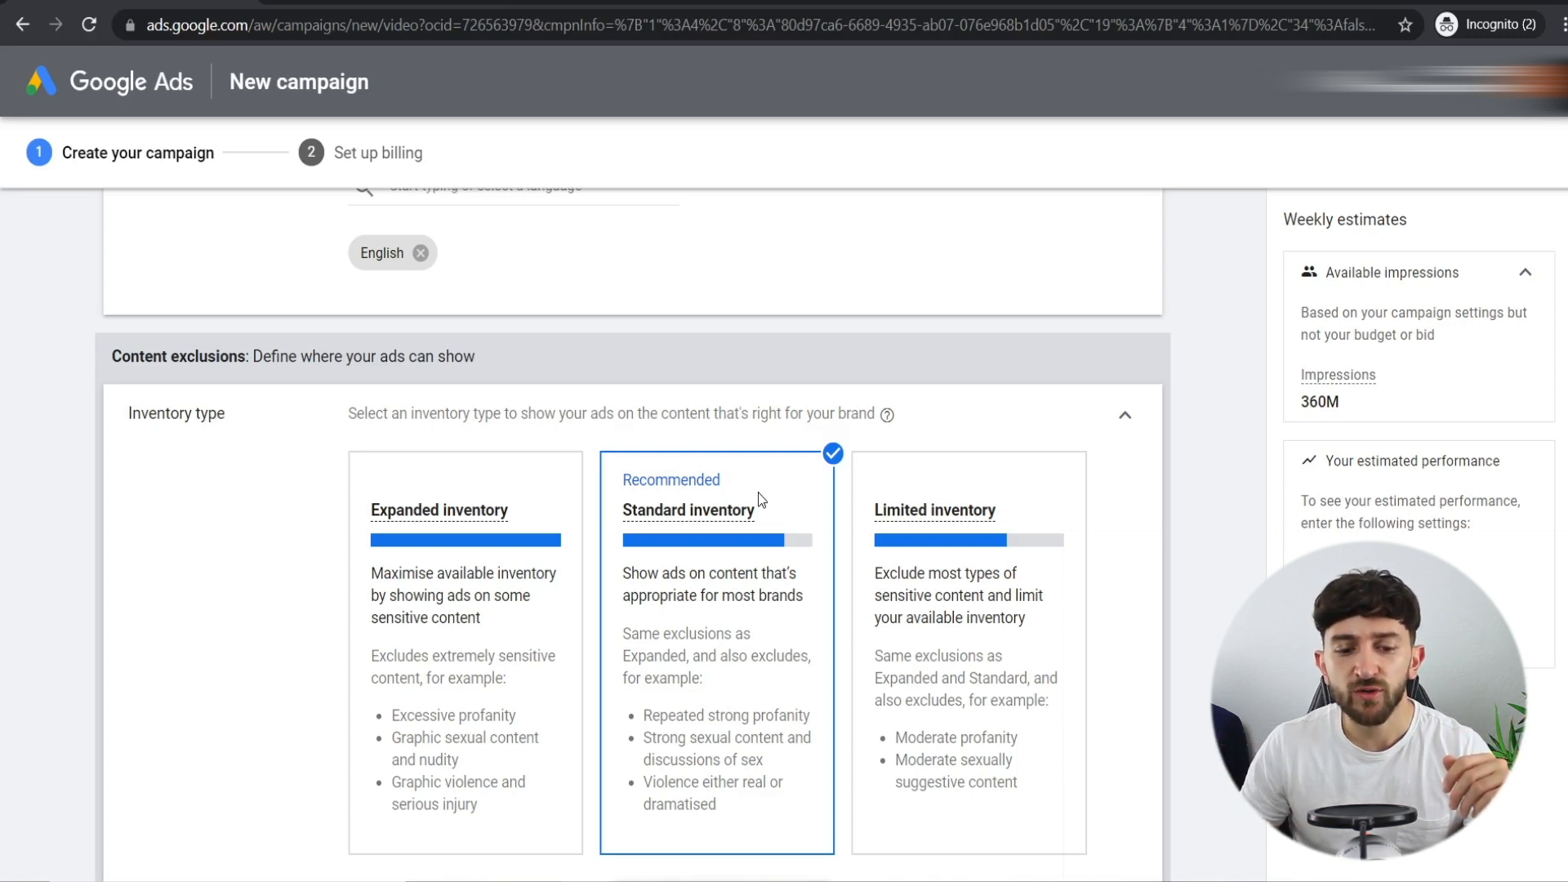
{"action": "left_click", "coordinate": [1132, 425]}
- Exclude embedded YouTube videos, live streaming videos and content labelled DL-MA: Mature audiences from the campaign
{"action": "left_click", "coordinate": [1125, 481]}
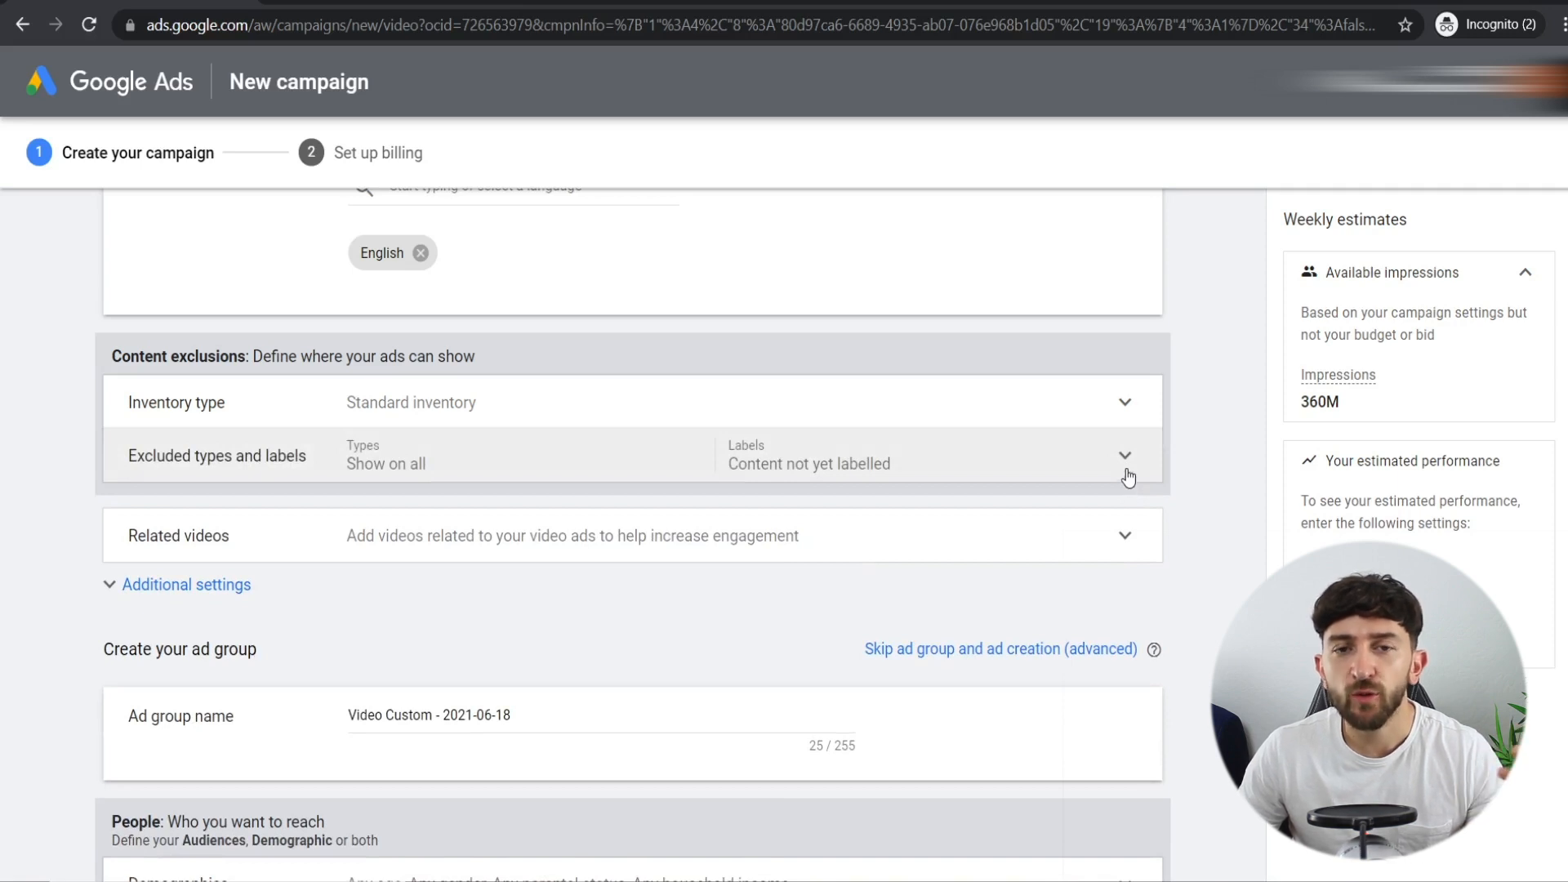
{"action": "left_click", "coordinate": [1125, 473]}
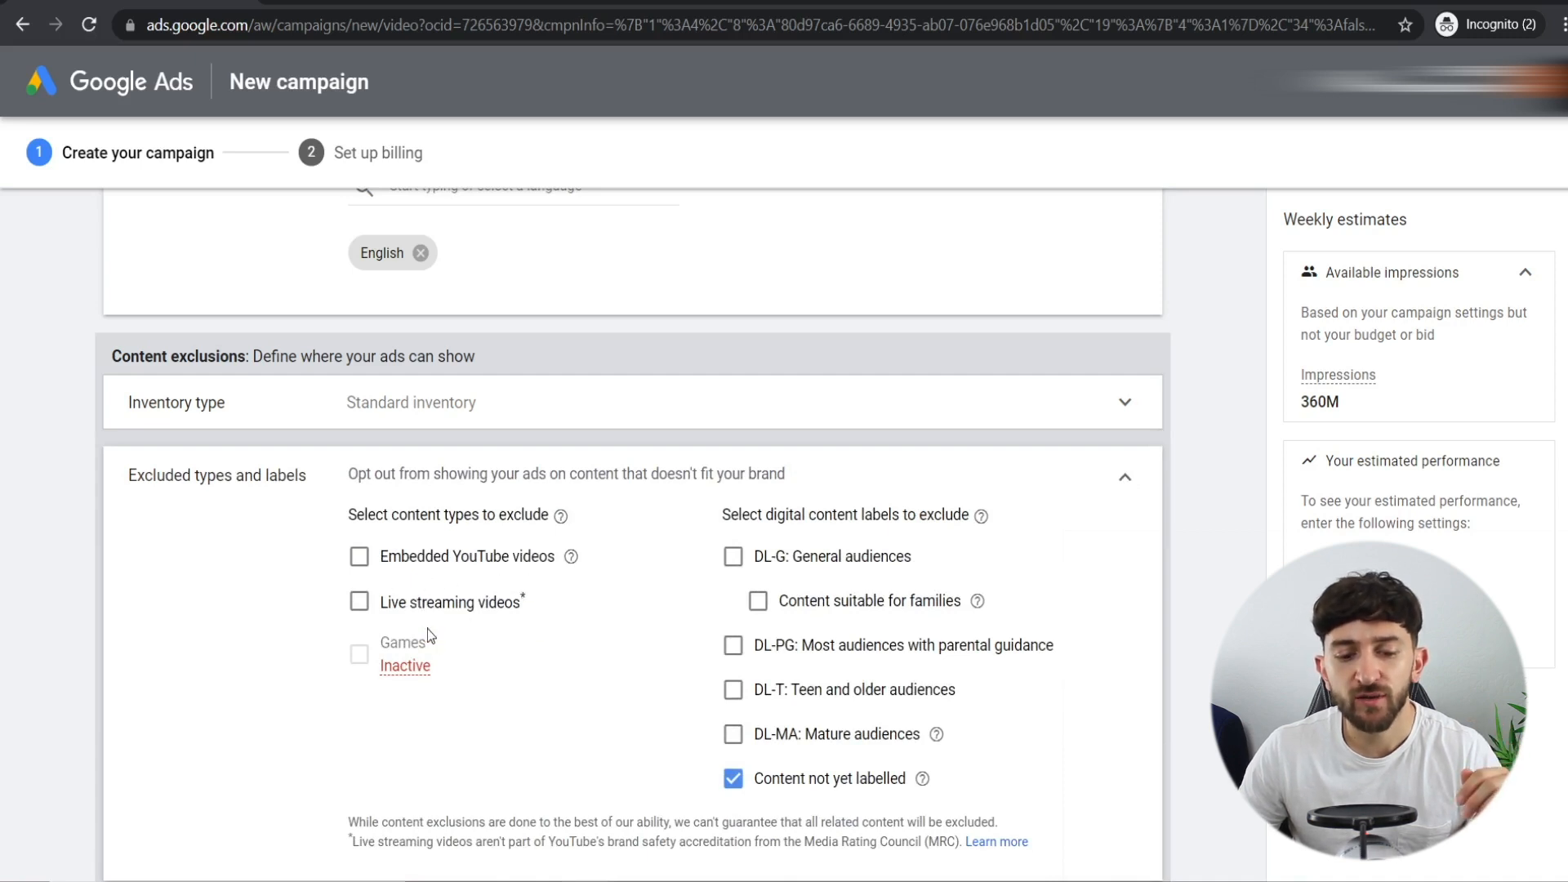
{"action": "left_click", "coordinate": [360, 559]}
{"action": "left_click", "coordinate": [361, 601]}
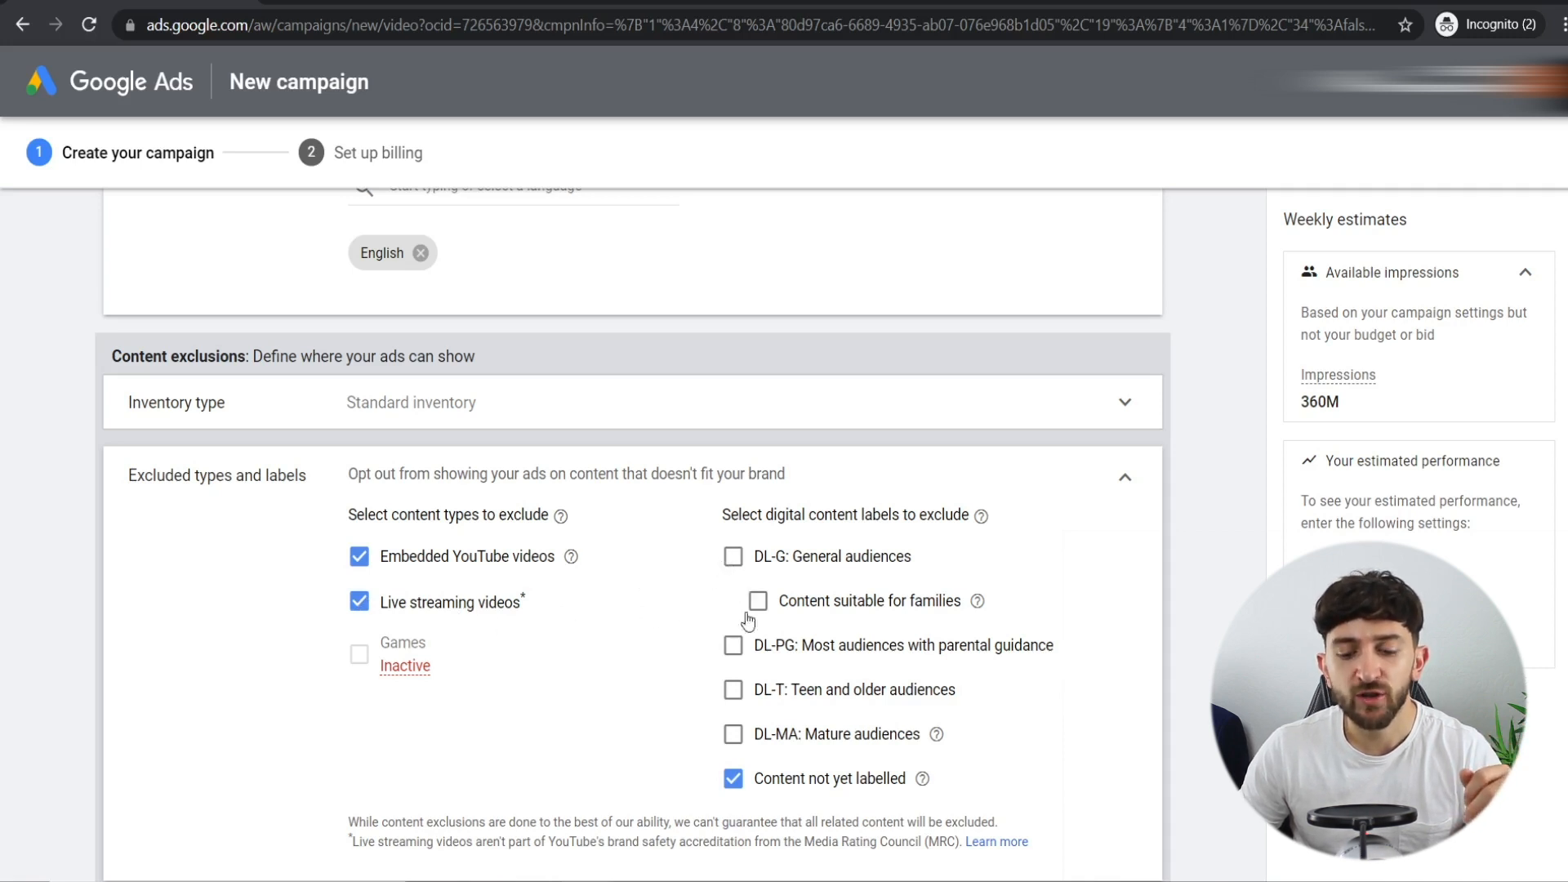
{"action": "left_click", "coordinate": [733, 735]}
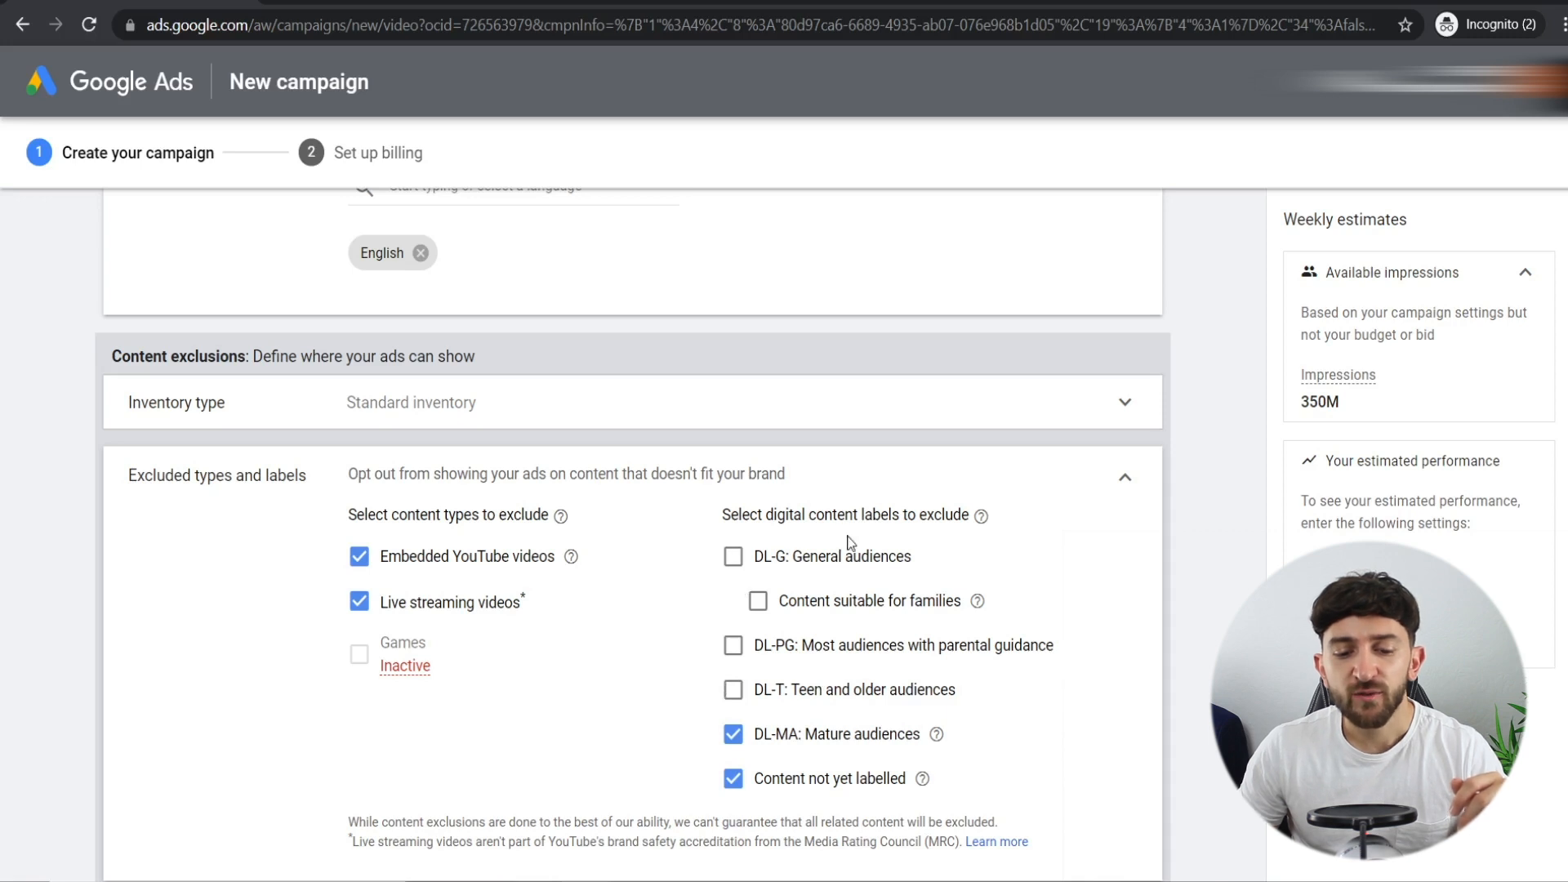
{"action": "left_click", "coordinate": [1124, 489]}
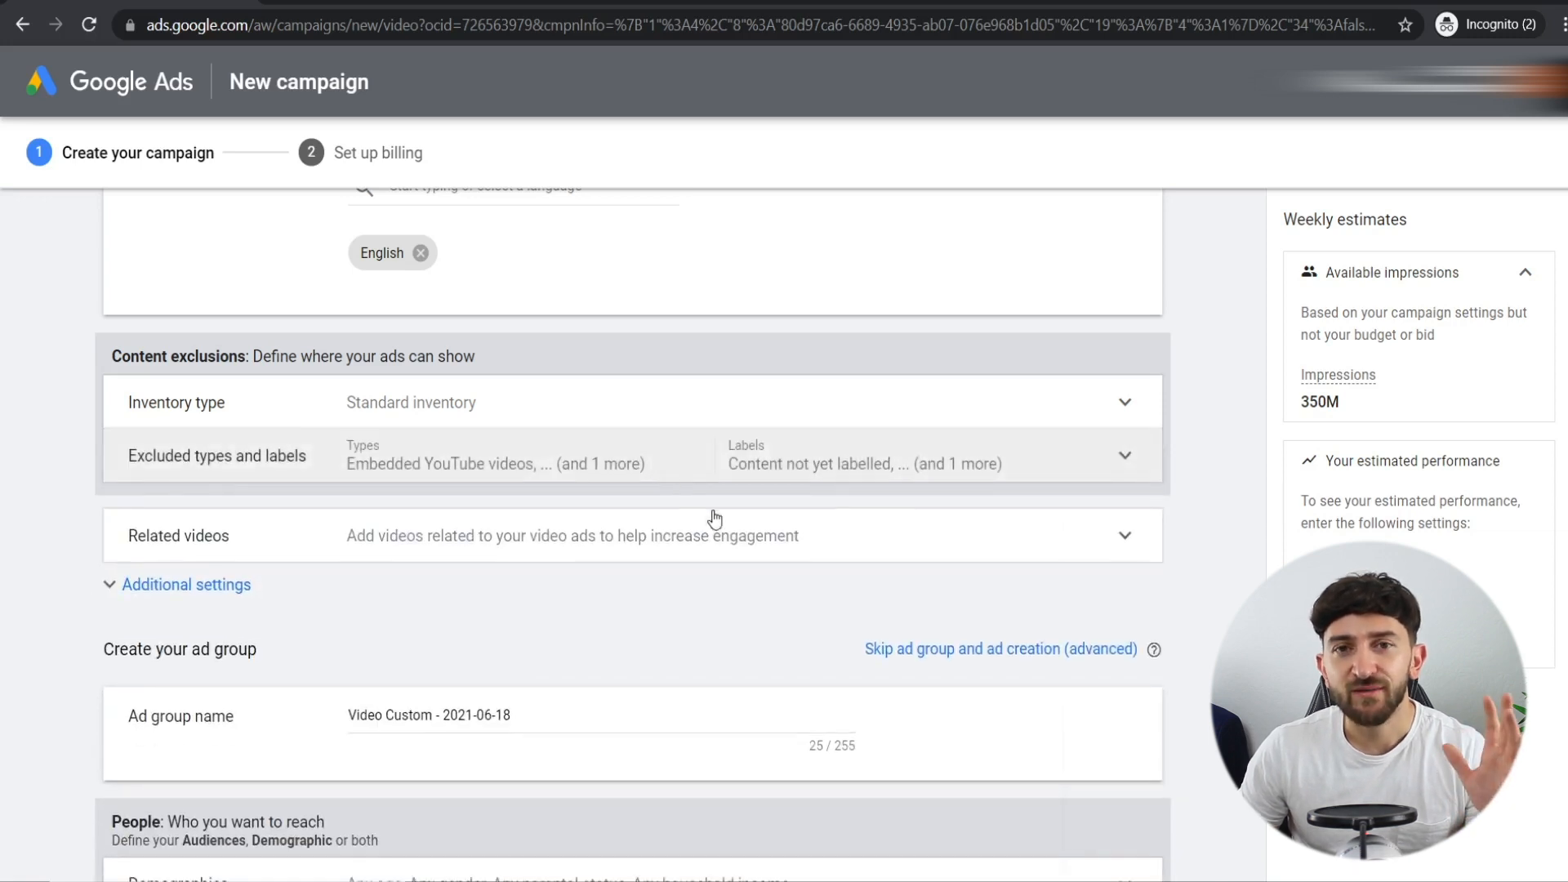
- Search for "how to build a website" among the videos that can be added as related videos
{"action": "scroll", "coordinate": [710, 519], "scroll_direction": "down", "scroll_amount": 2}
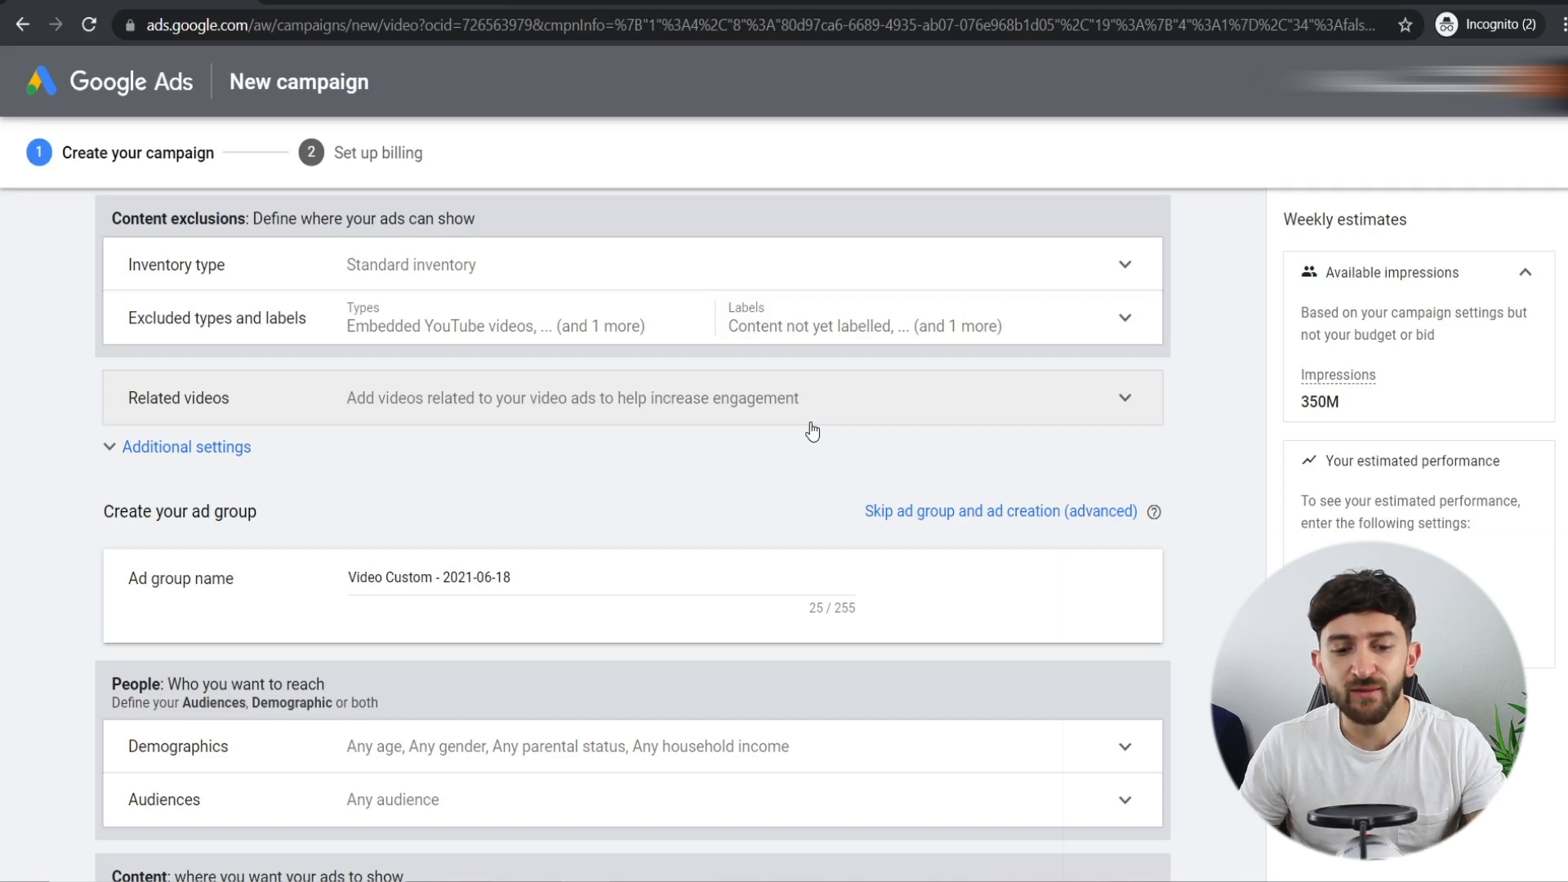
{"action": "left_click", "coordinate": [1127, 408]}
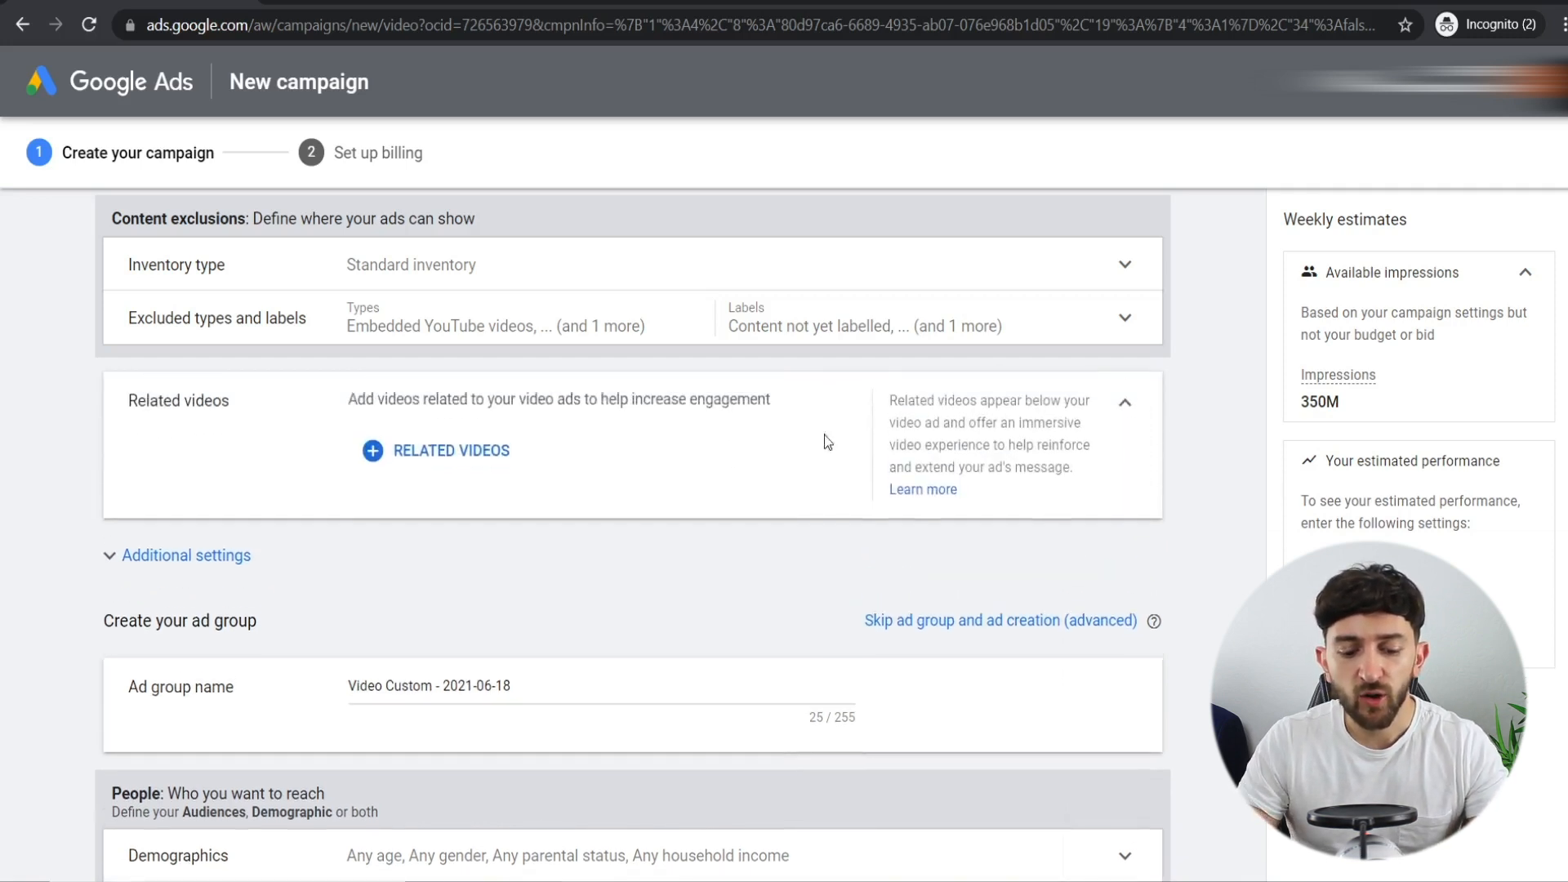
{"action": "left_click", "coordinate": [457, 455]}
{"action": "left_click", "coordinate": [375, 231]}
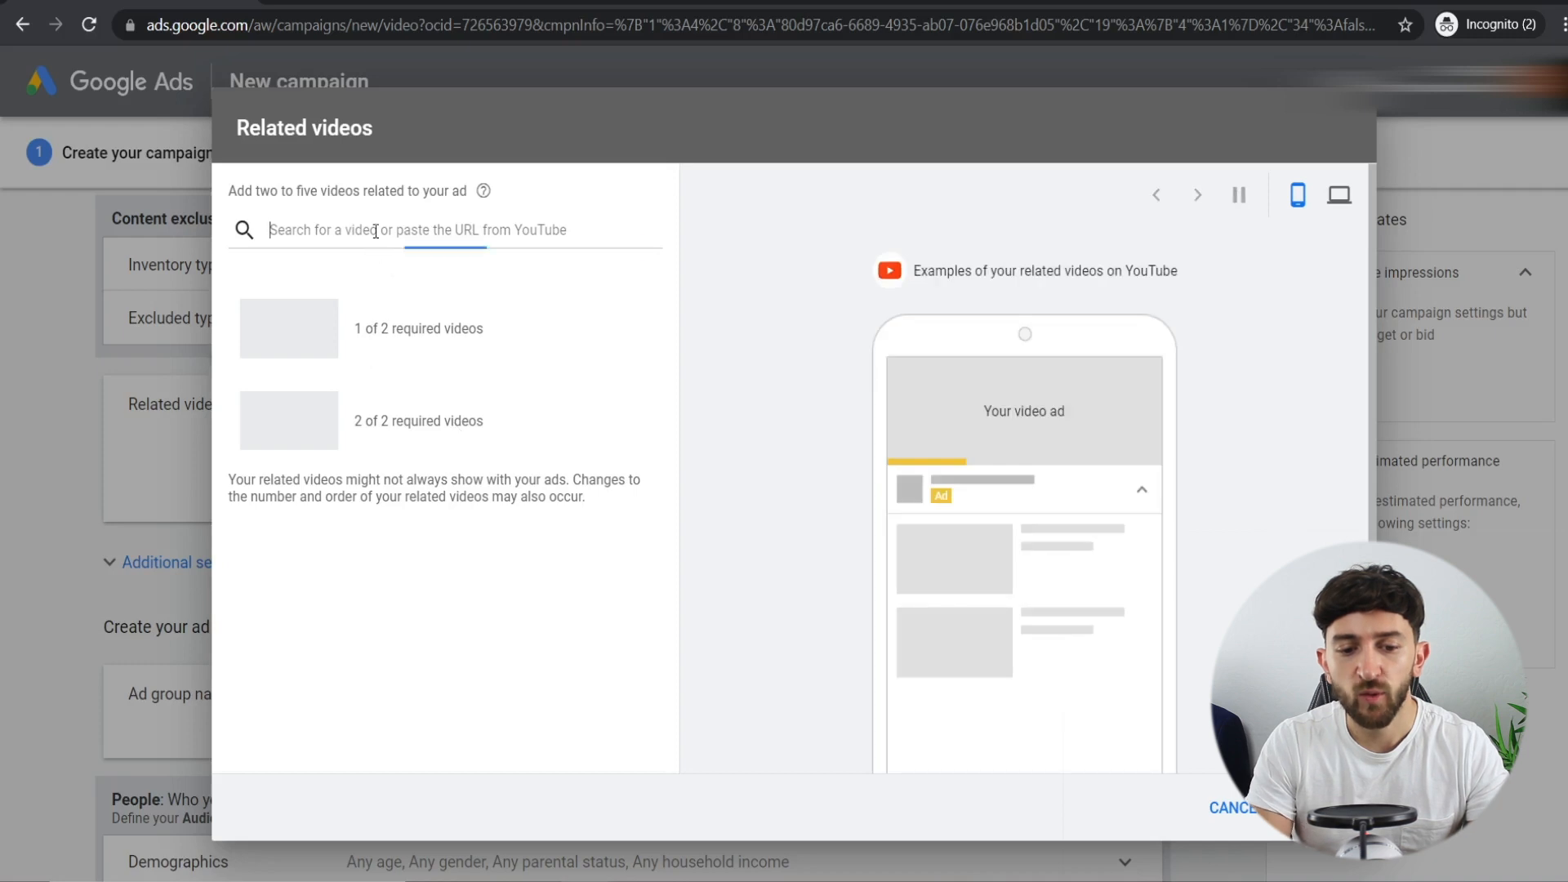
{"action": "type", "text": "ho"}
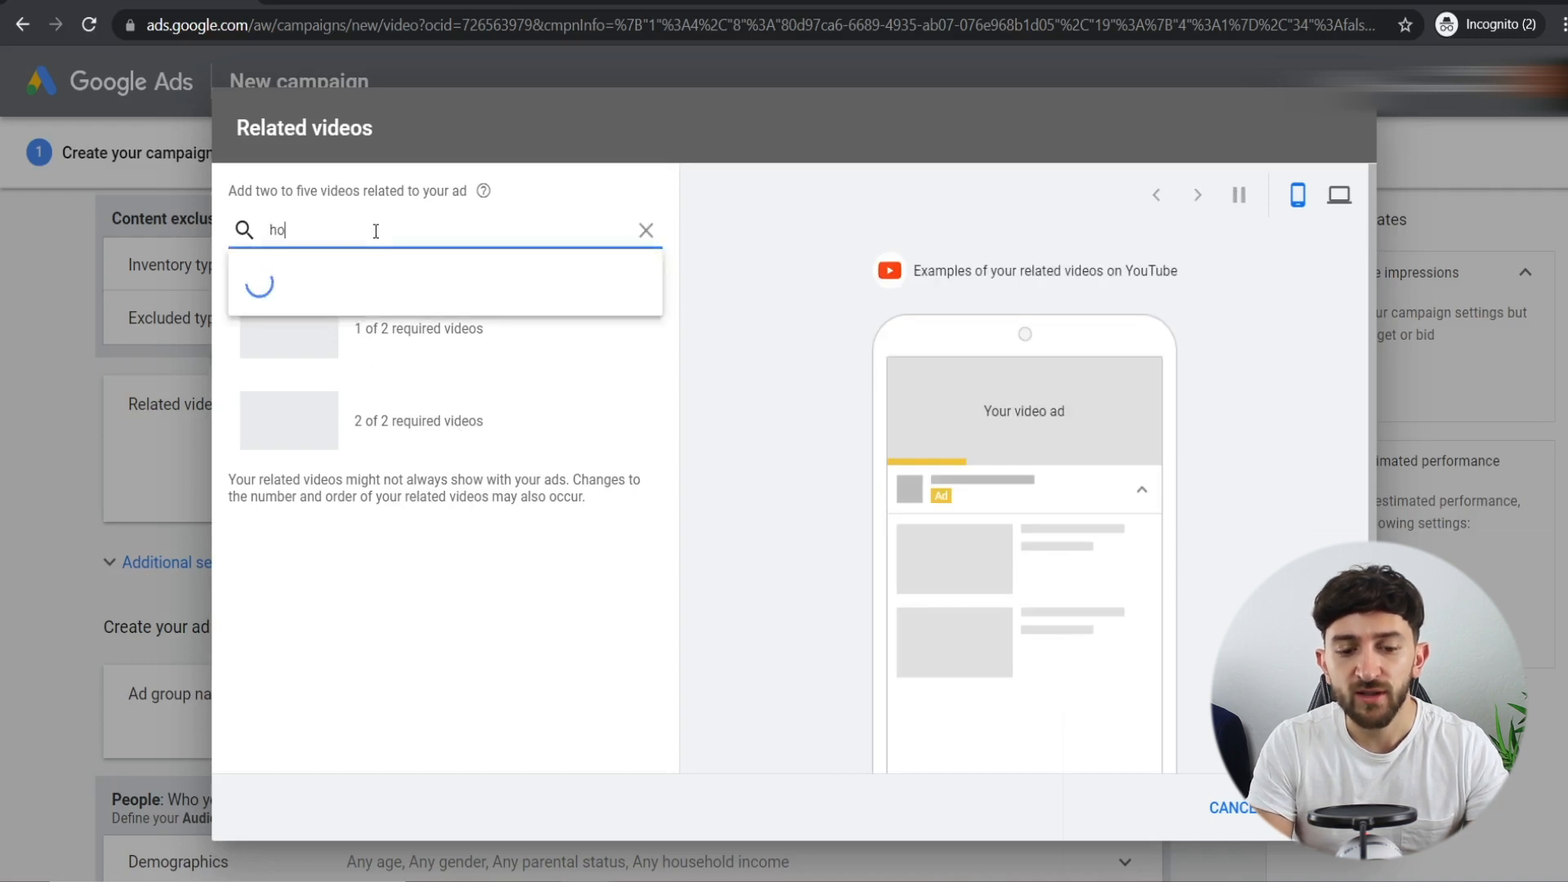
{"action": "type", "text": "w to build a web"}
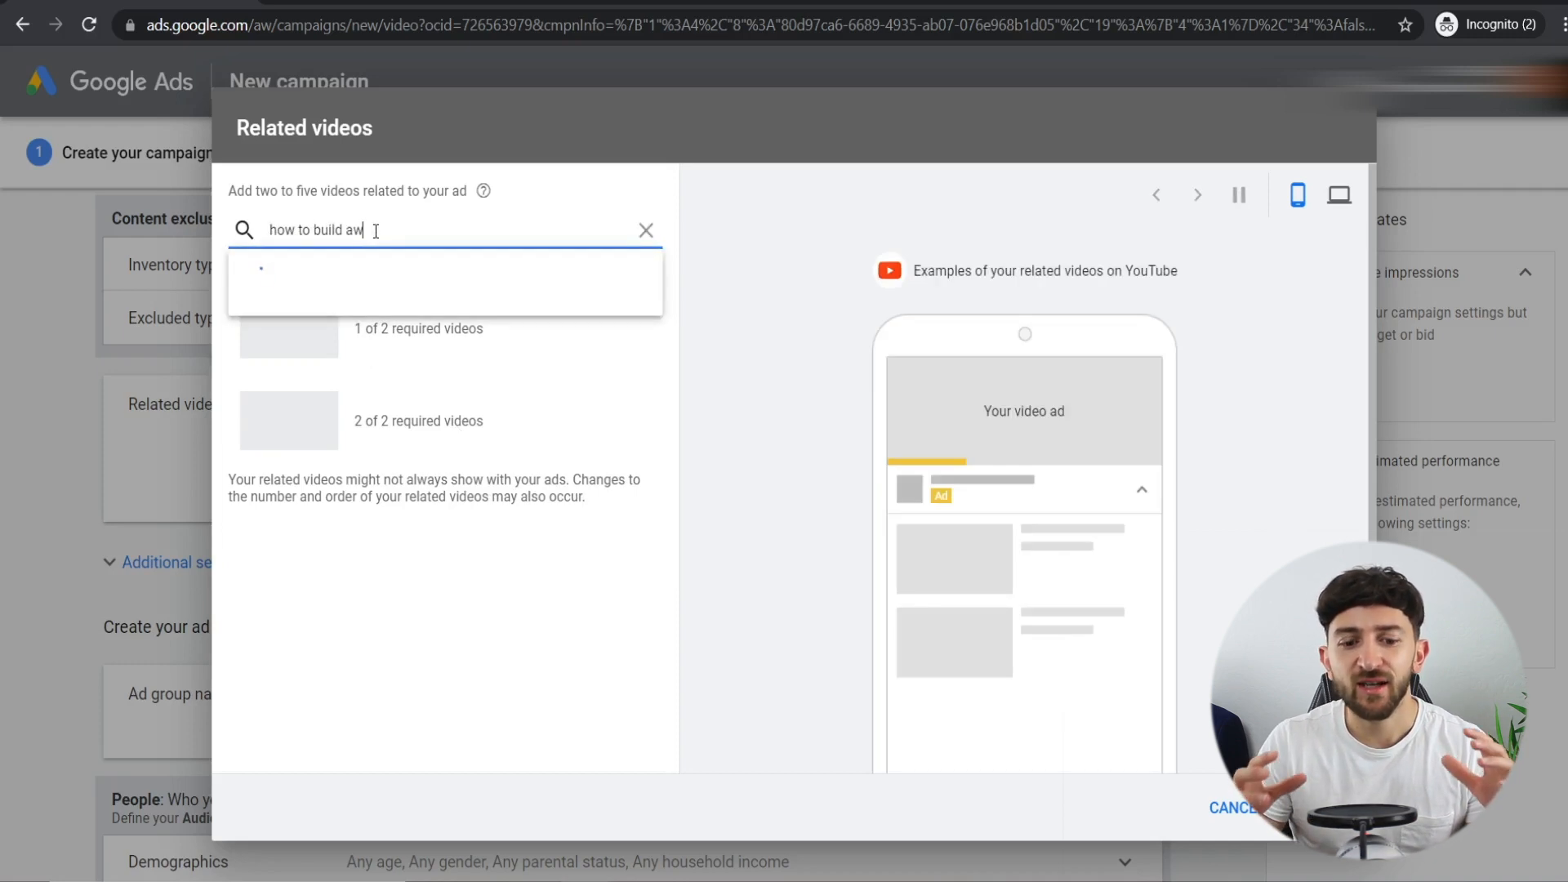
{"action": "key", "text": "BackSpace"}
{"action": "key", "text": "BackSpace"}
{"action": "key", "text": "BackSpace"}
{"action": "type", "text": "website"}
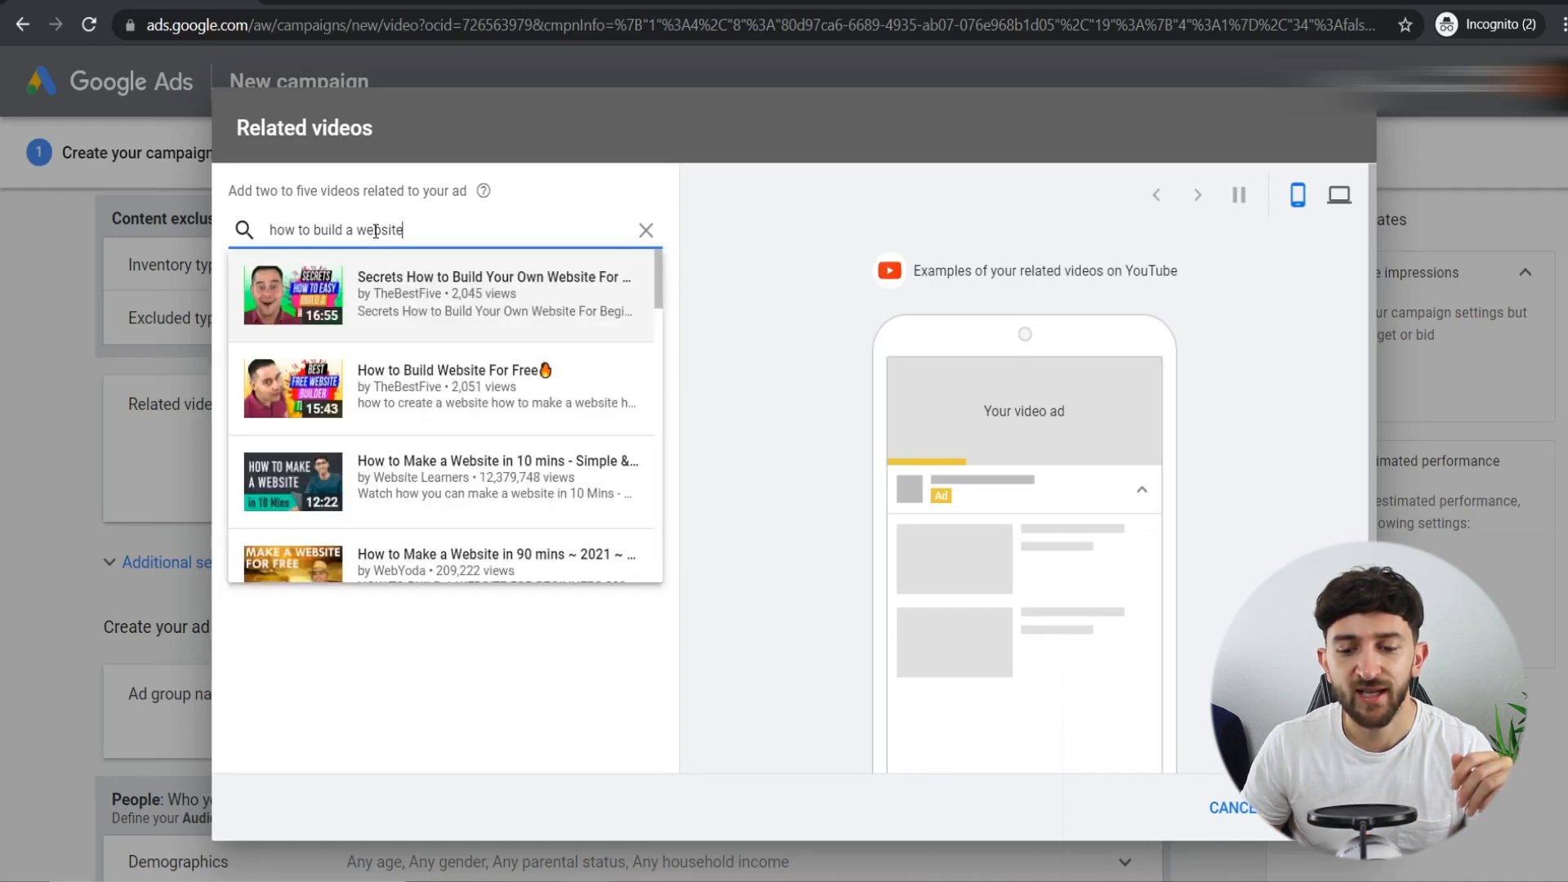
- Try adding the Website Learners video "How to Make a Website in 10 mins" as a related video and discard the changes
{"action": "left_click", "coordinate": [453, 478]}
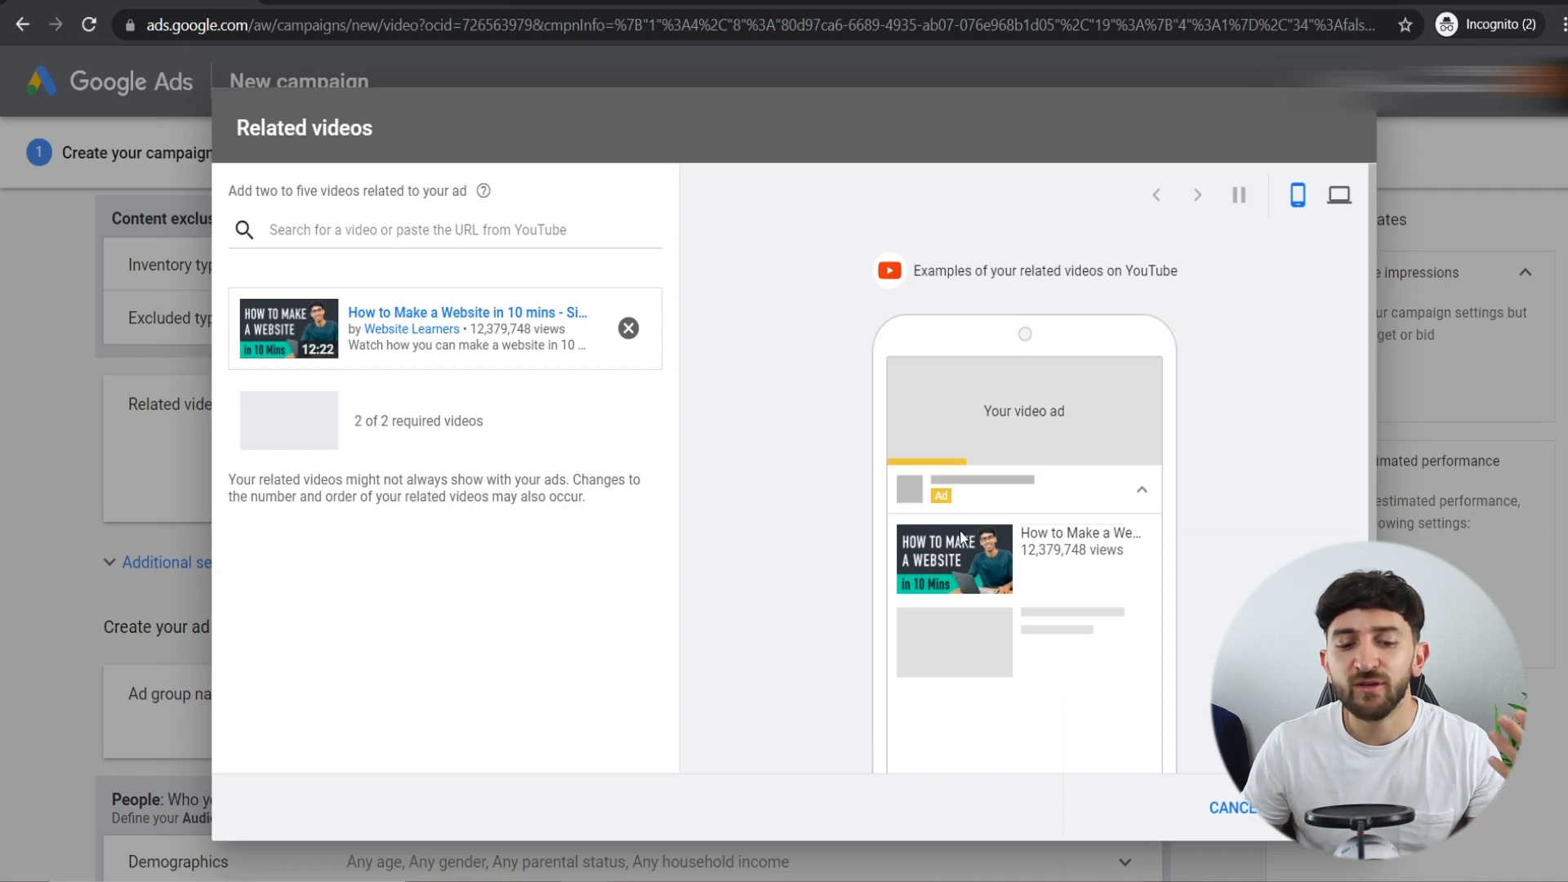
{"action": "left_click", "coordinate": [1233, 813]}
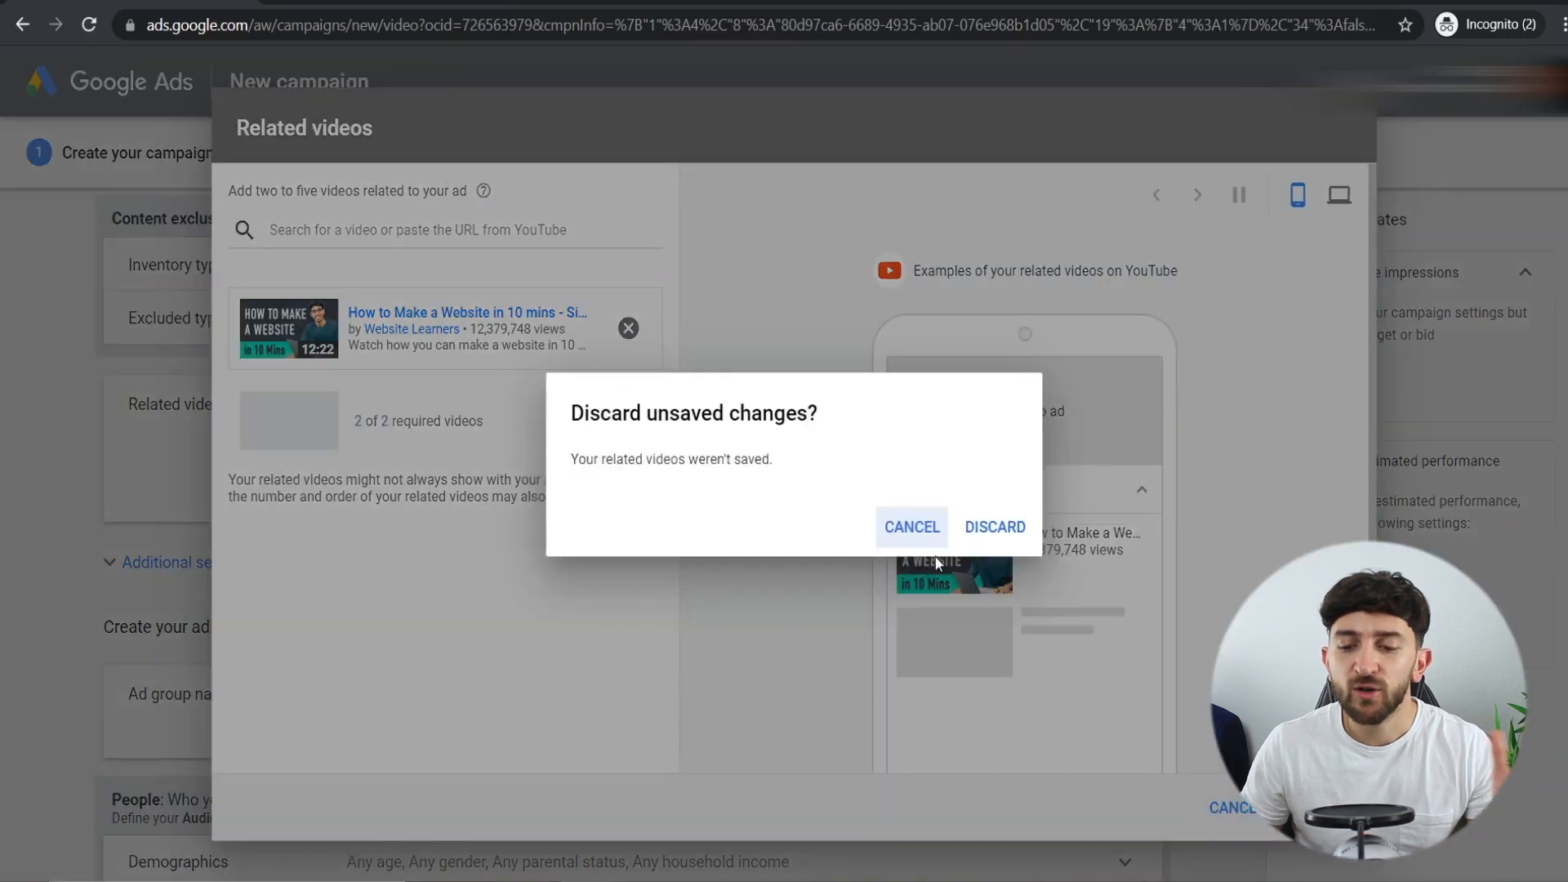
{"action": "left_click", "coordinate": [995, 526]}
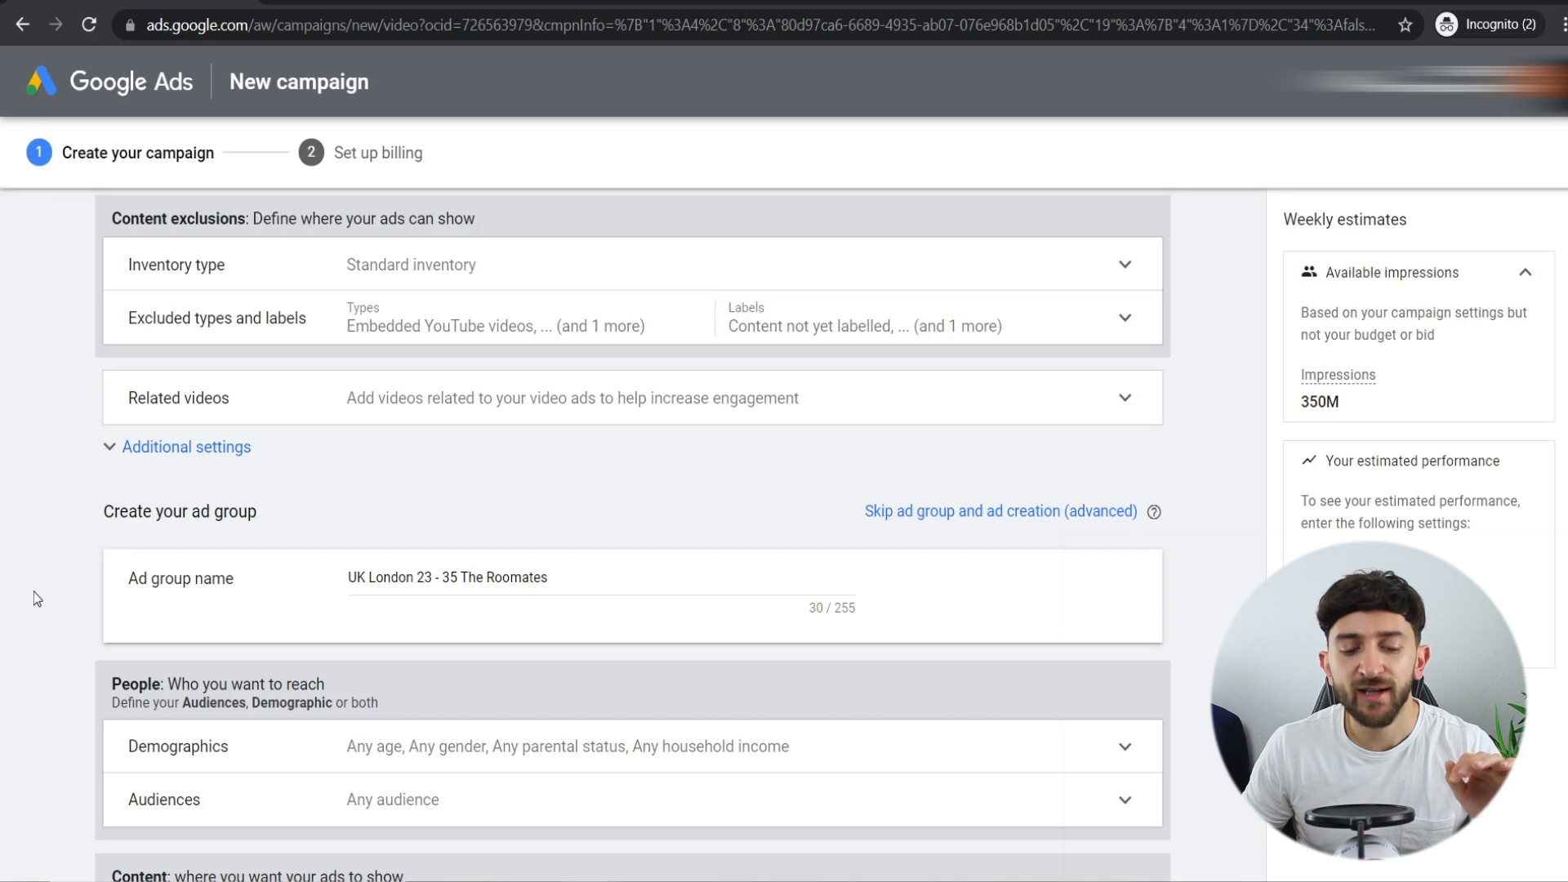
{"action": "left_click_drag", "start_coordinate": [348, 576], "coordinate": [578, 572]}
{"action": "left_click", "coordinate": [585, 573]}
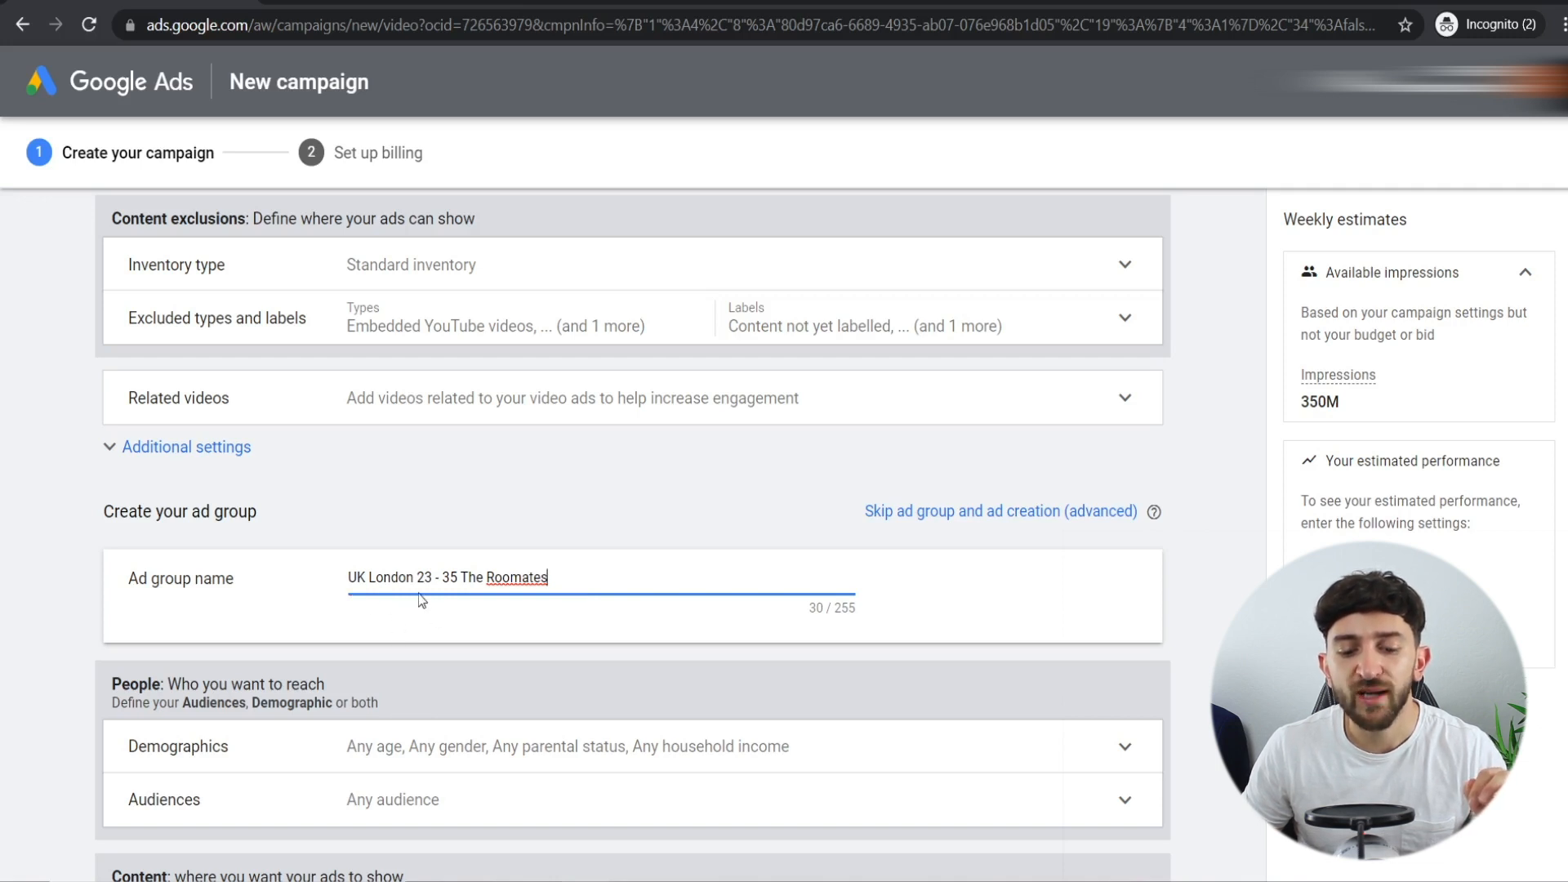
{"action": "left_click_drag", "start_coordinate": [459, 578], "coordinate": [571, 577]}
{"action": "left_click", "coordinate": [585, 582]}
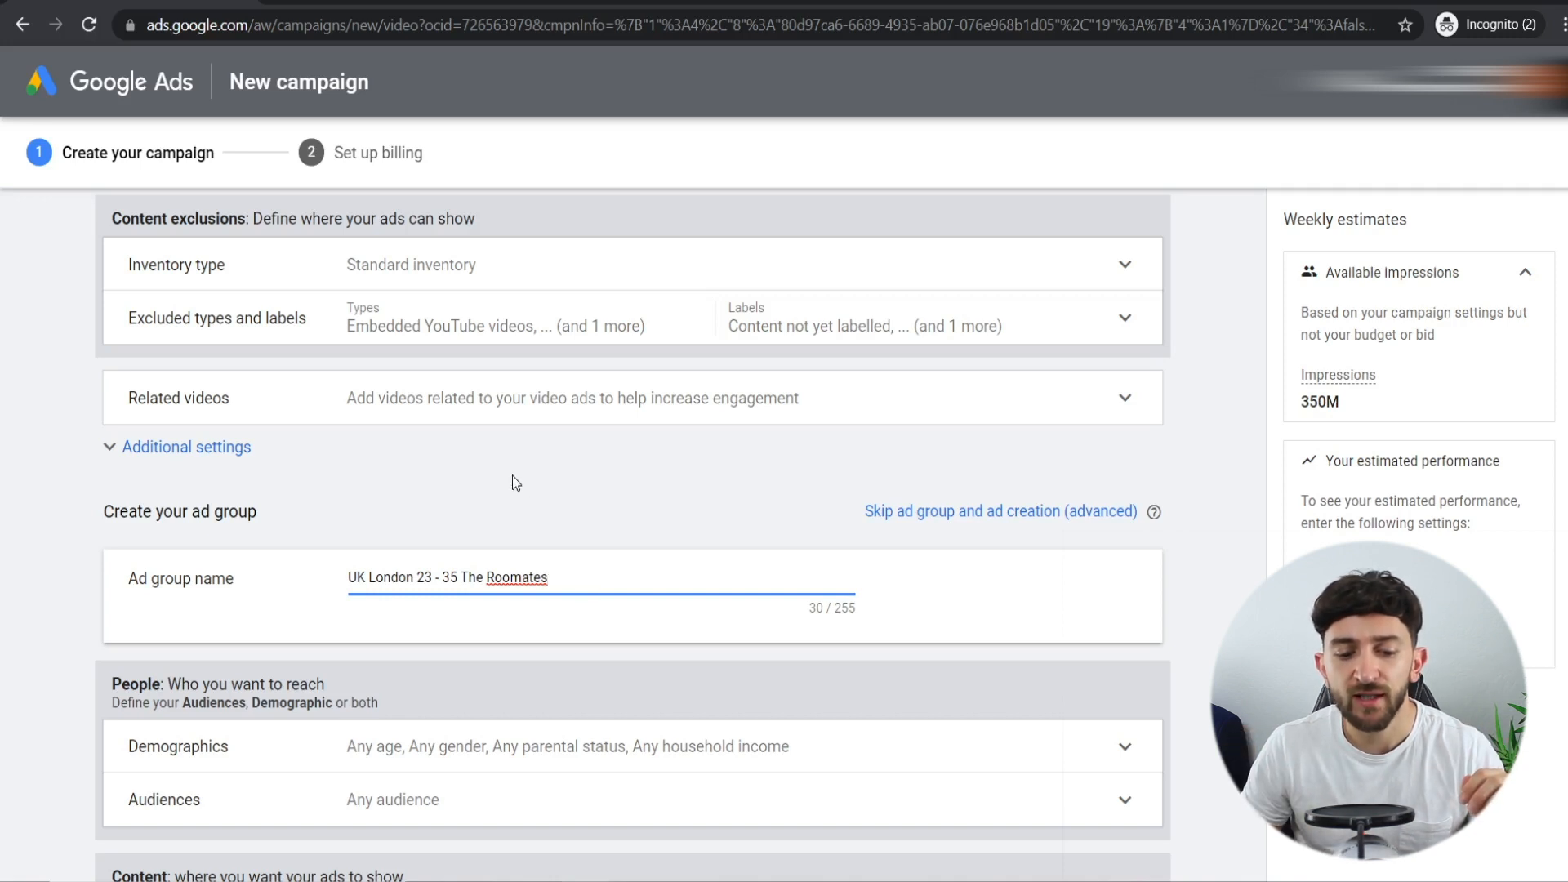
- Restrict the ad group's gender targeting to Male by excluding Female and Unknown
{"action": "scroll", "coordinate": [517, 474], "scroll_direction": "down", "scroll_amount": 2}
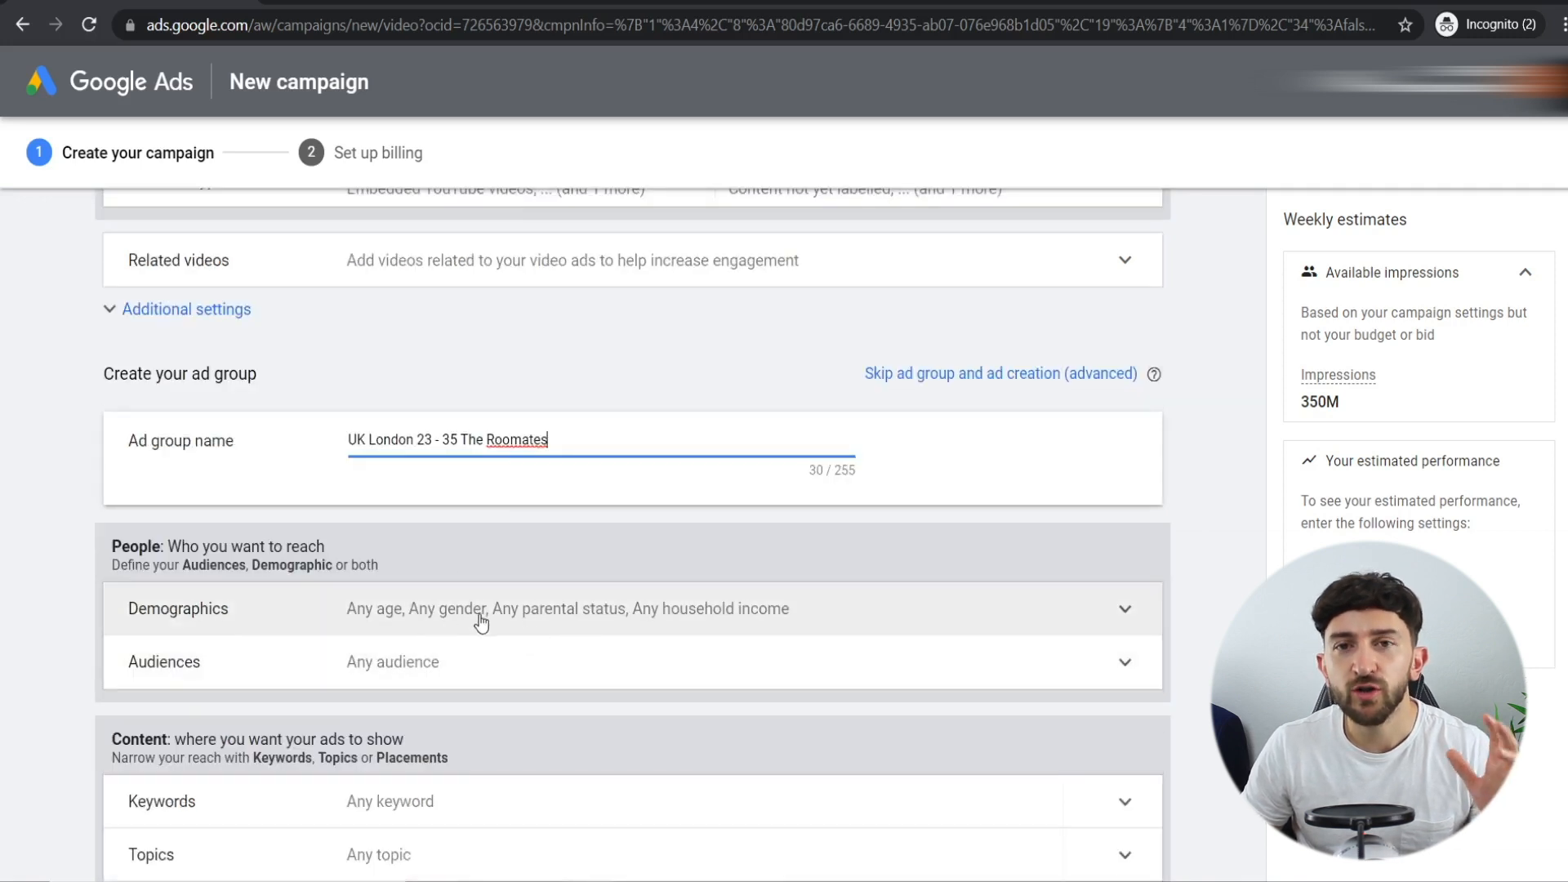
{"action": "left_click", "coordinate": [505, 610]}
{"action": "scroll", "coordinate": [549, 593], "scroll_direction": "down", "scroll_amount": 2}
{"action": "scroll", "coordinate": [546, 580], "scroll_direction": "down", "scroll_amount": 2}
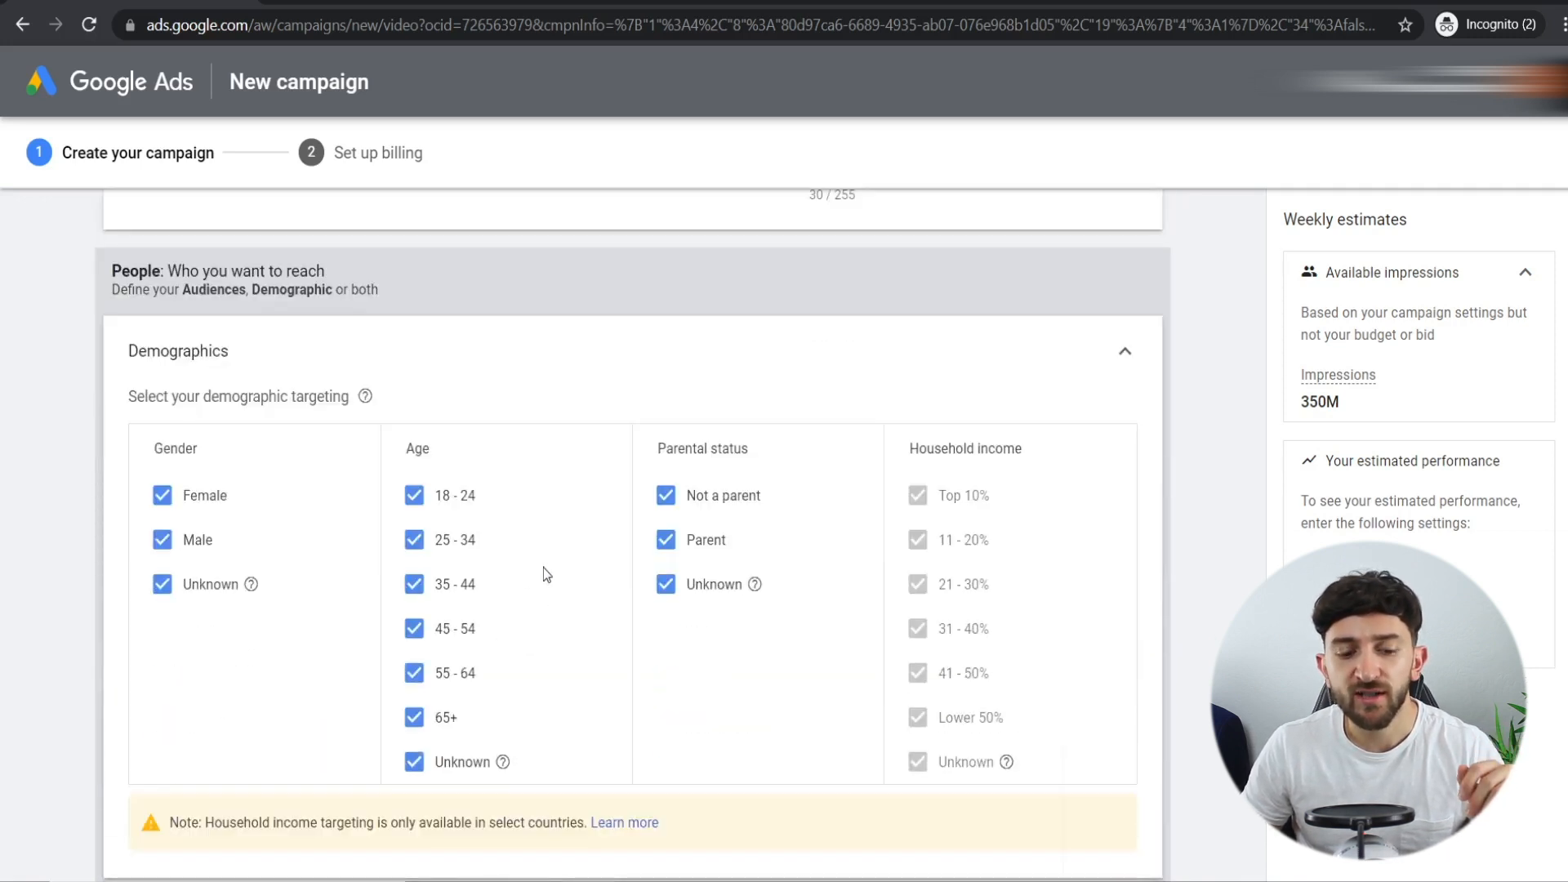
{"action": "left_click", "coordinate": [162, 584]}
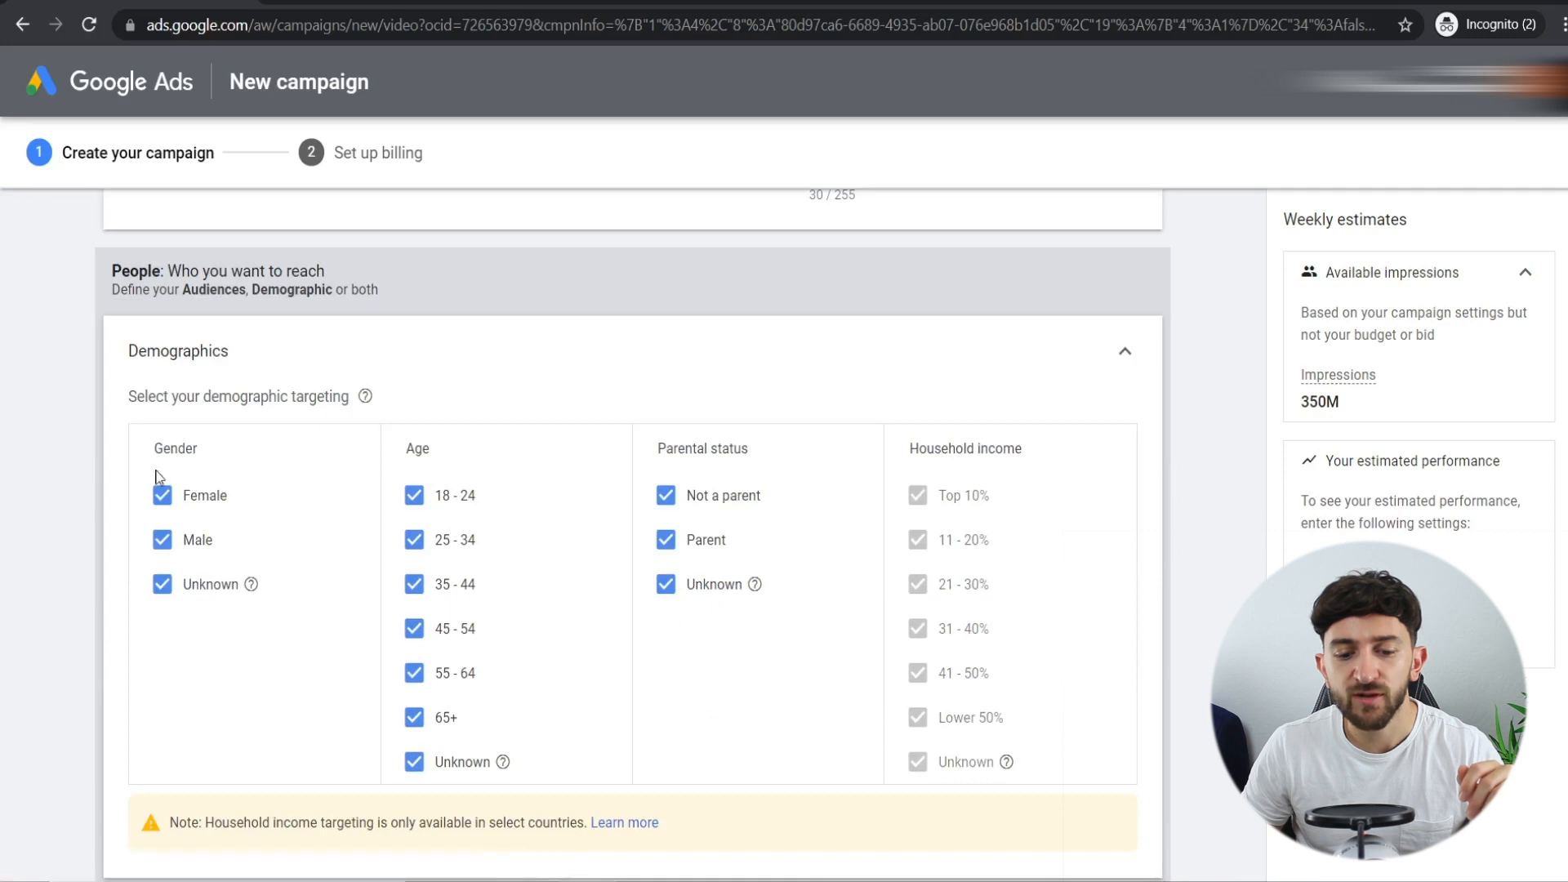
{"action": "left_click", "coordinate": [161, 495]}
{"action": "scroll", "coordinate": [457, 491], "scroll_direction": "up", "scroll_amount": 2}
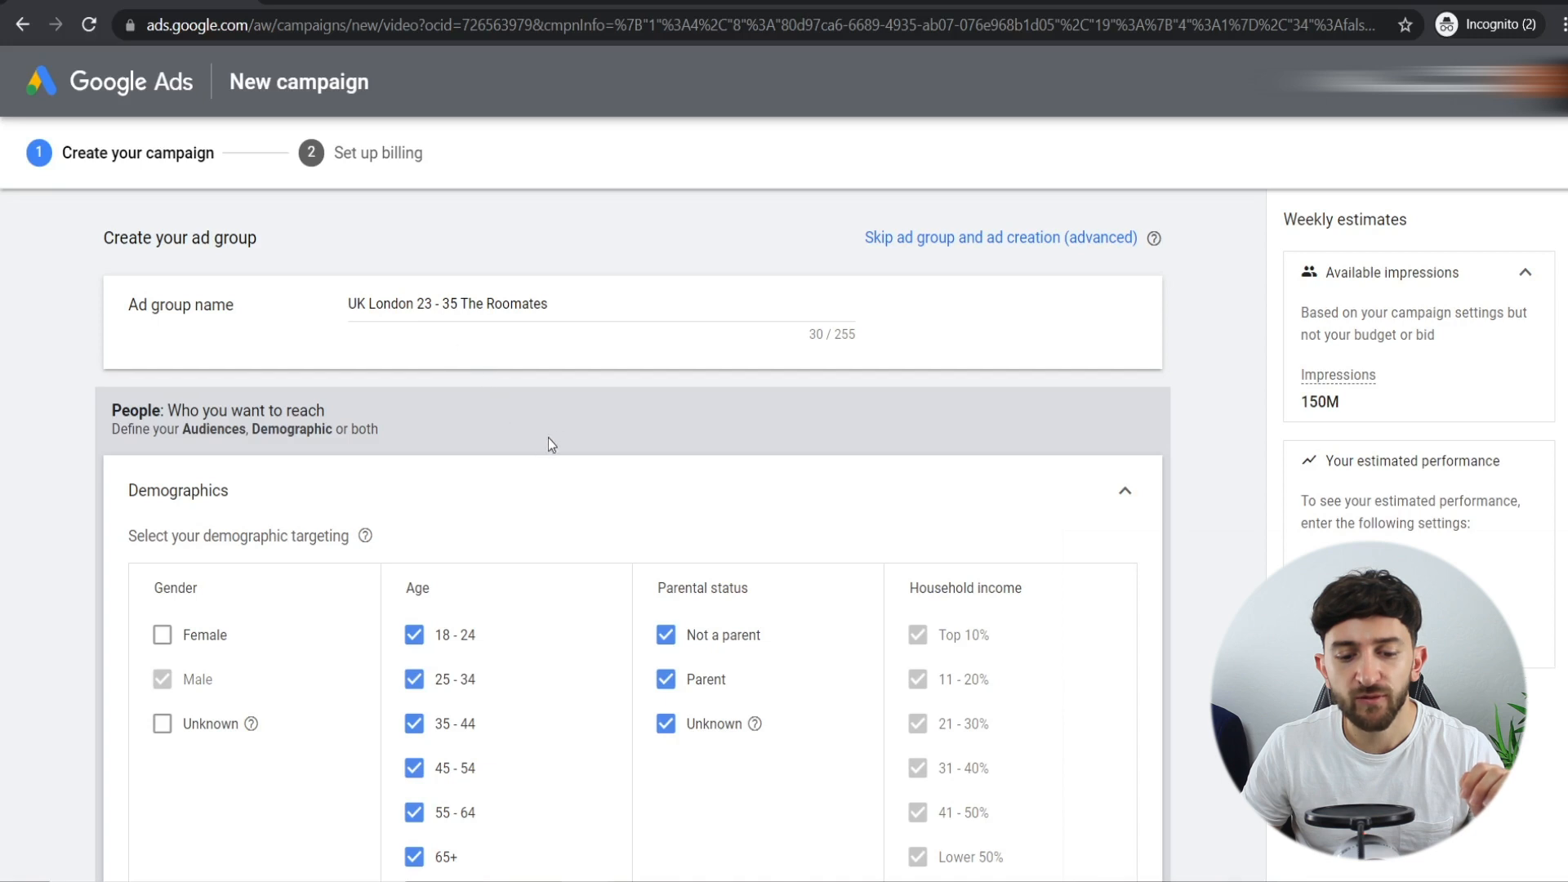
- Restrict the ad group's age targeting to the 18 - 24 and 25 - 34 ranges
{"action": "scroll", "coordinate": [556, 429], "scroll_direction": "down", "scroll_amount": 2}
{"action": "left_click", "coordinate": [414, 585]}
{"action": "left_click", "coordinate": [416, 636]}
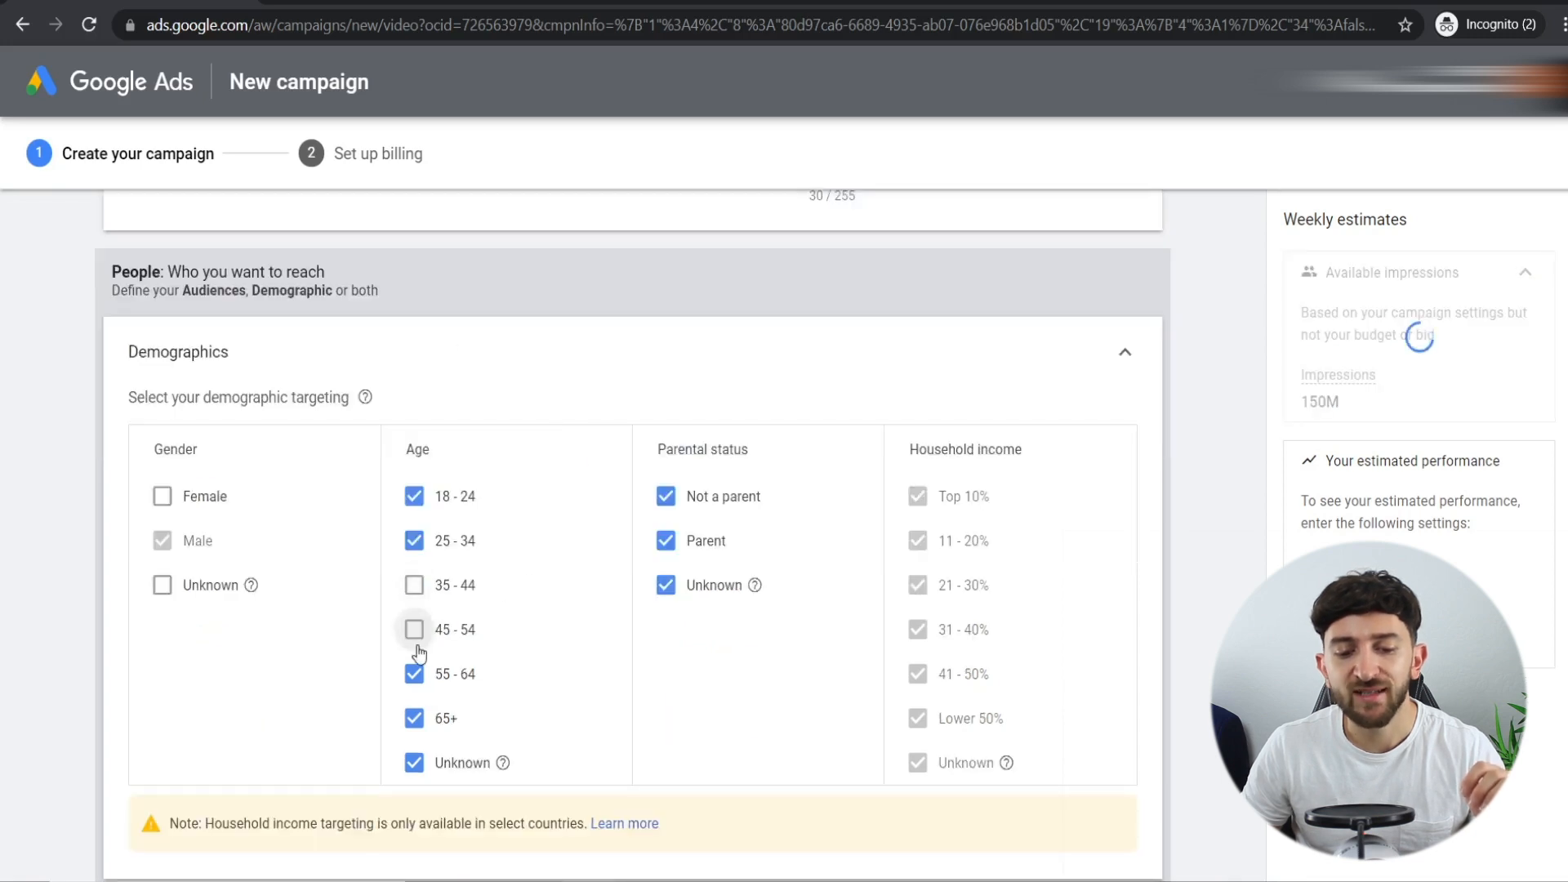
{"action": "left_click", "coordinate": [414, 674]}
{"action": "left_click", "coordinate": [414, 718]}
{"action": "left_click", "coordinate": [414, 762]}
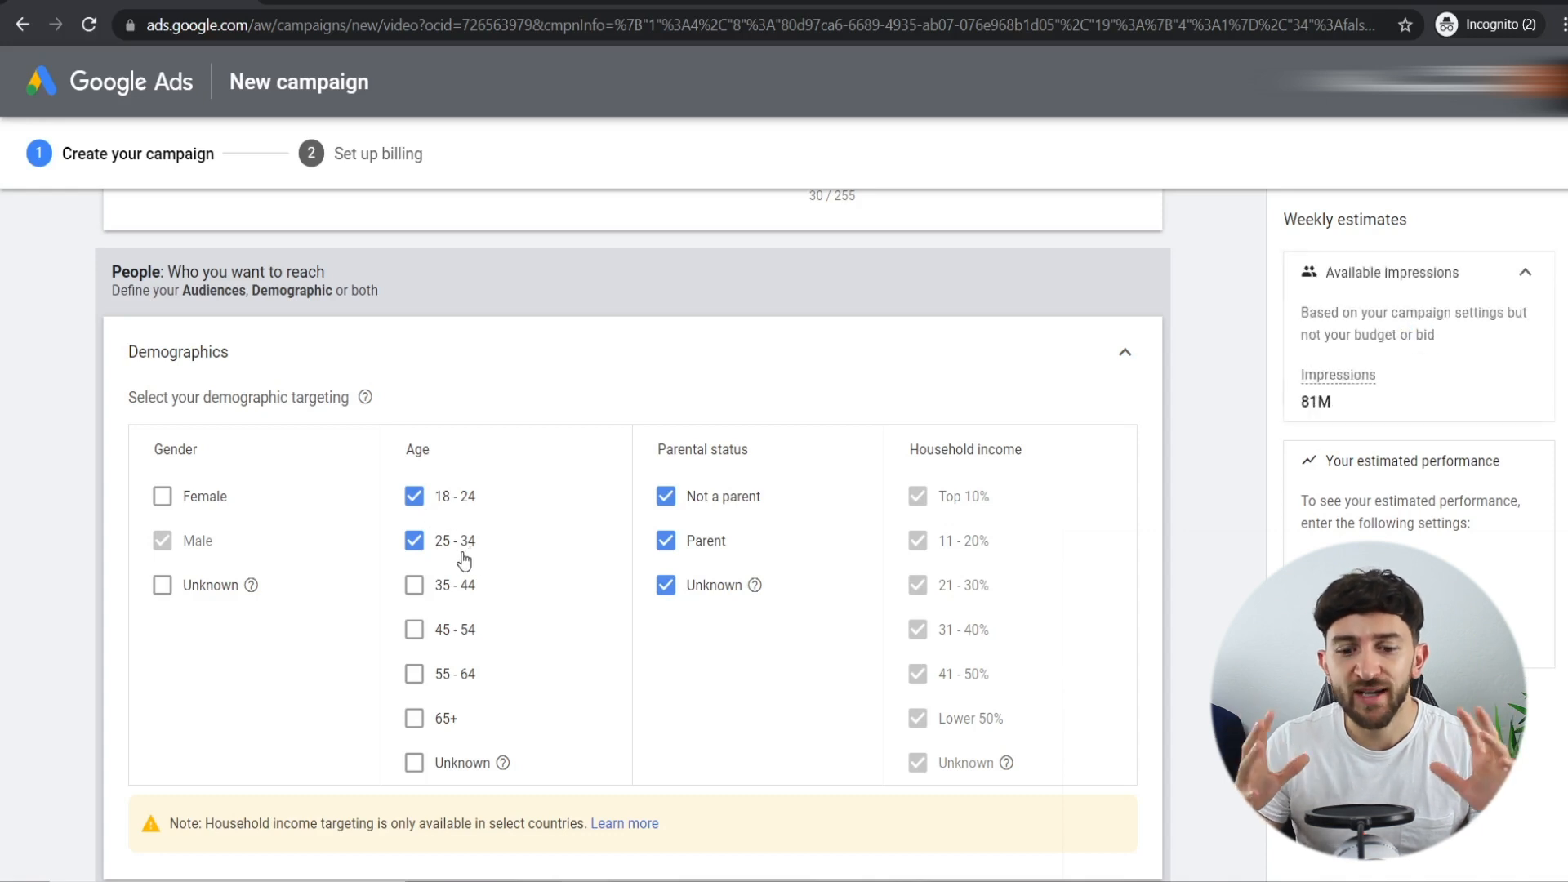
- Restrict the parental status targeting to Not a parent by excluding Parent and Unknown, and check the available impressions
{"action": "left_click", "coordinate": [666, 585]}
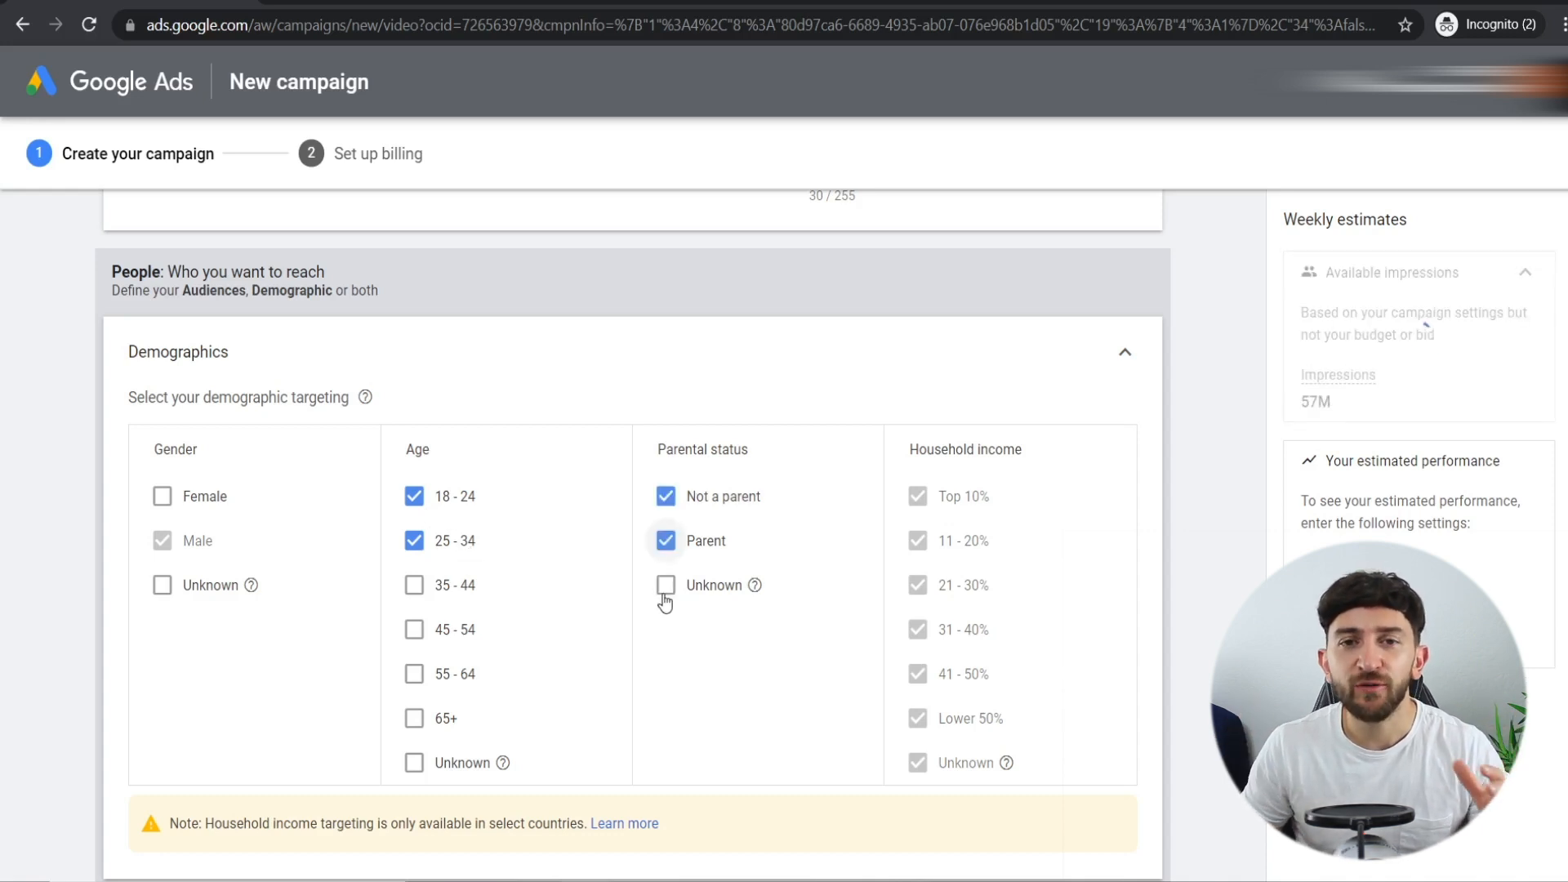
{"action": "left_click", "coordinate": [666, 585]}
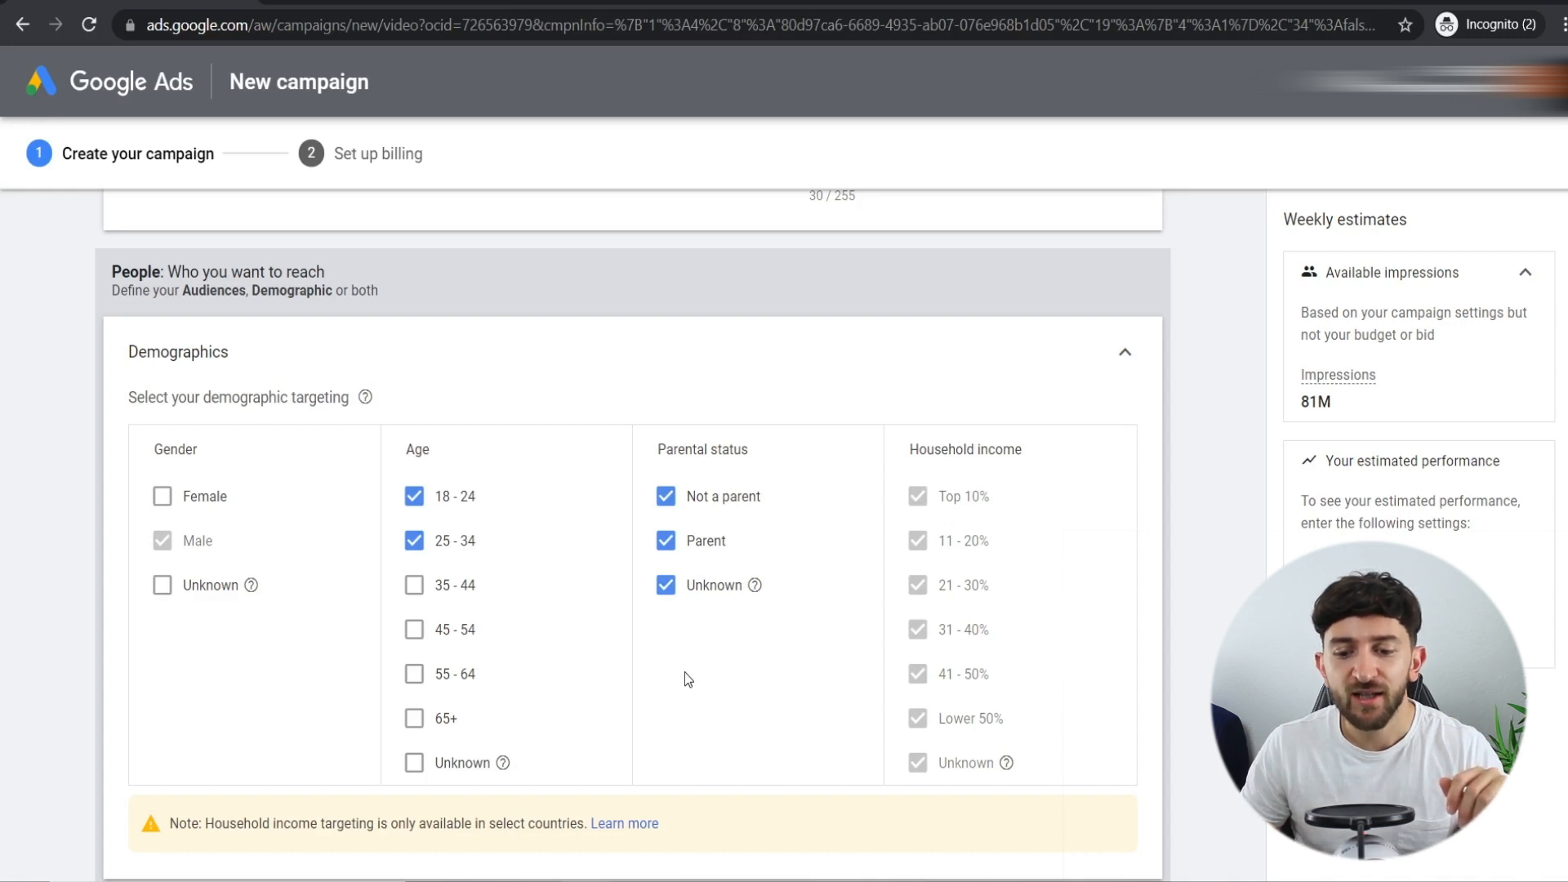
{"action": "left_click", "coordinate": [665, 585]}
{"action": "left_click", "coordinate": [666, 541]}
{"action": "scroll", "coordinate": [822, 568], "scroll_direction": "down", "scroll_amount": 2}
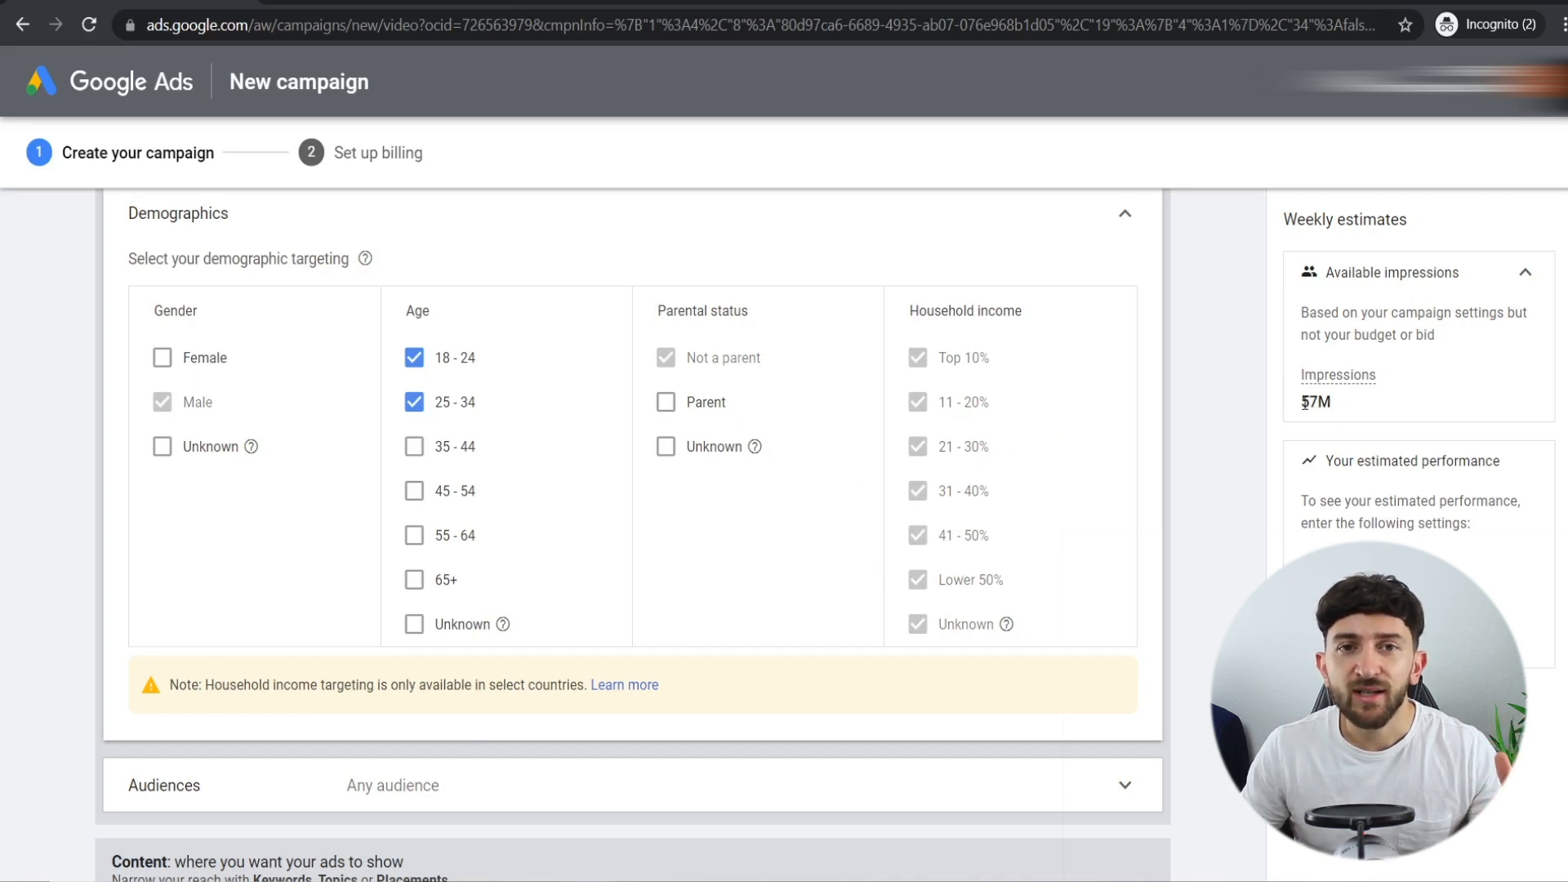
{"action": "left_click_drag", "start_coordinate": [1303, 401], "coordinate": [1330, 401]}
{"action": "left_click", "coordinate": [1343, 410]}
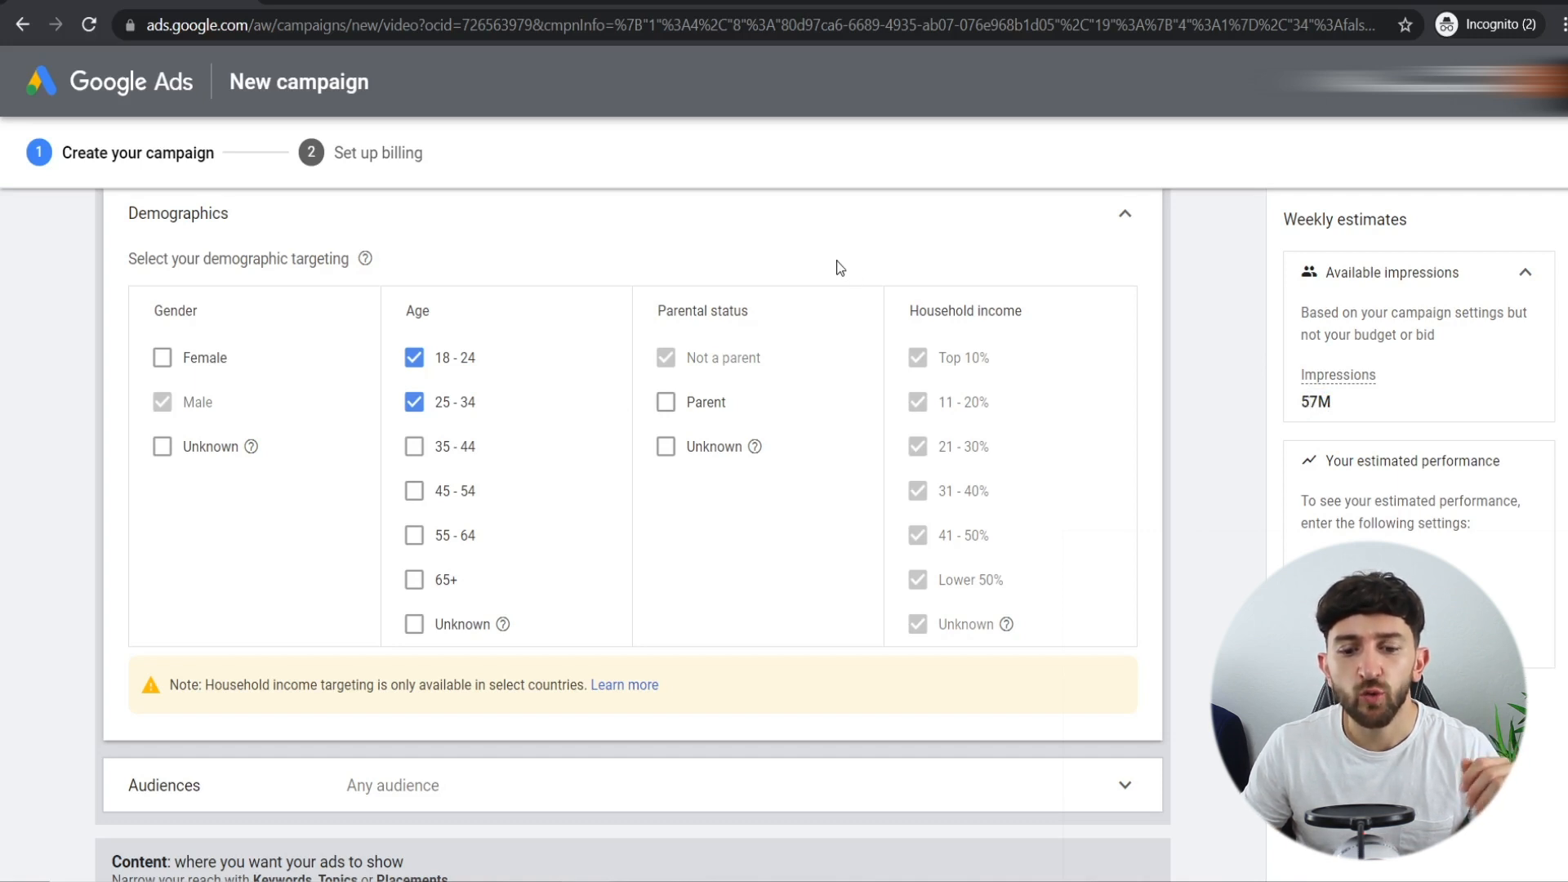
- Browse the audiences by interests and habits and add the Shoppers affinity audience to the ad group
{"action": "left_click", "coordinate": [245, 785]}
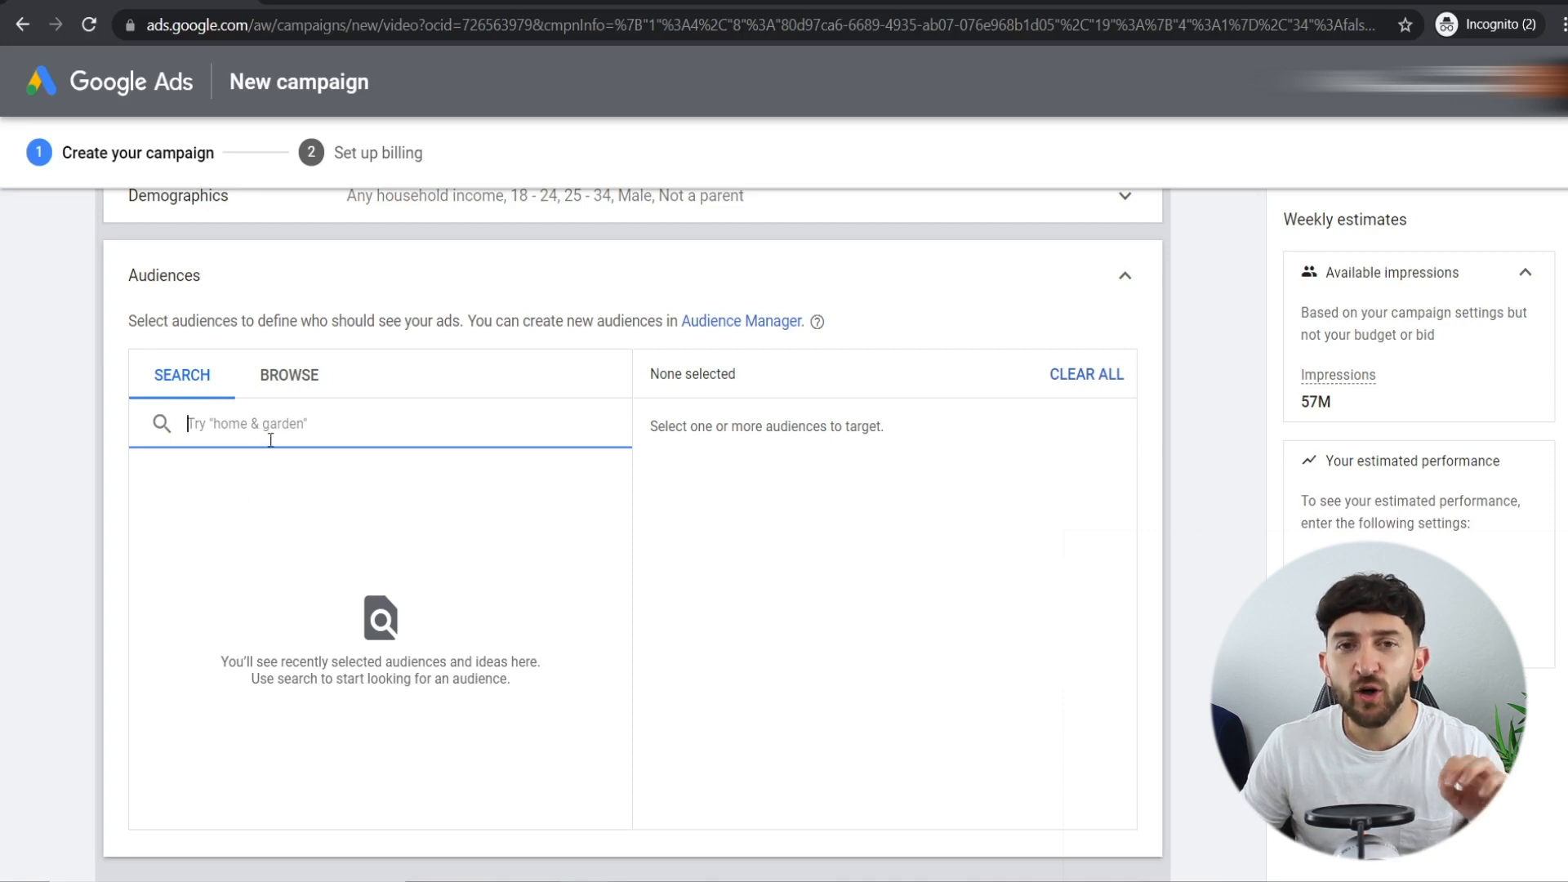
{"action": "left_click", "coordinate": [298, 375]}
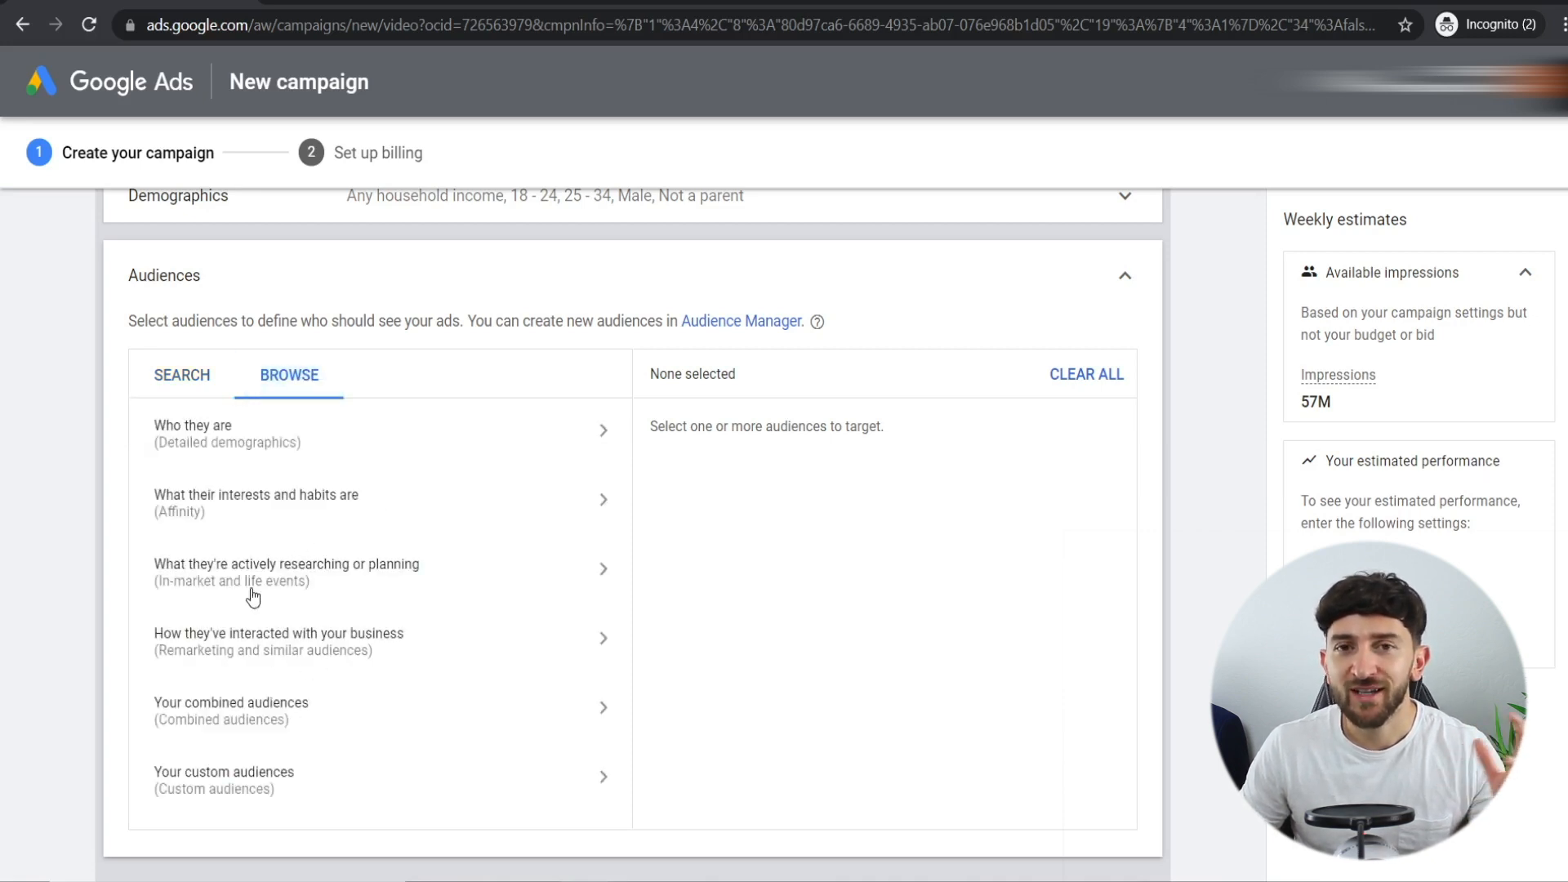
{"action": "left_click", "coordinate": [294, 502]}
{"action": "left_click", "coordinate": [164, 419]}
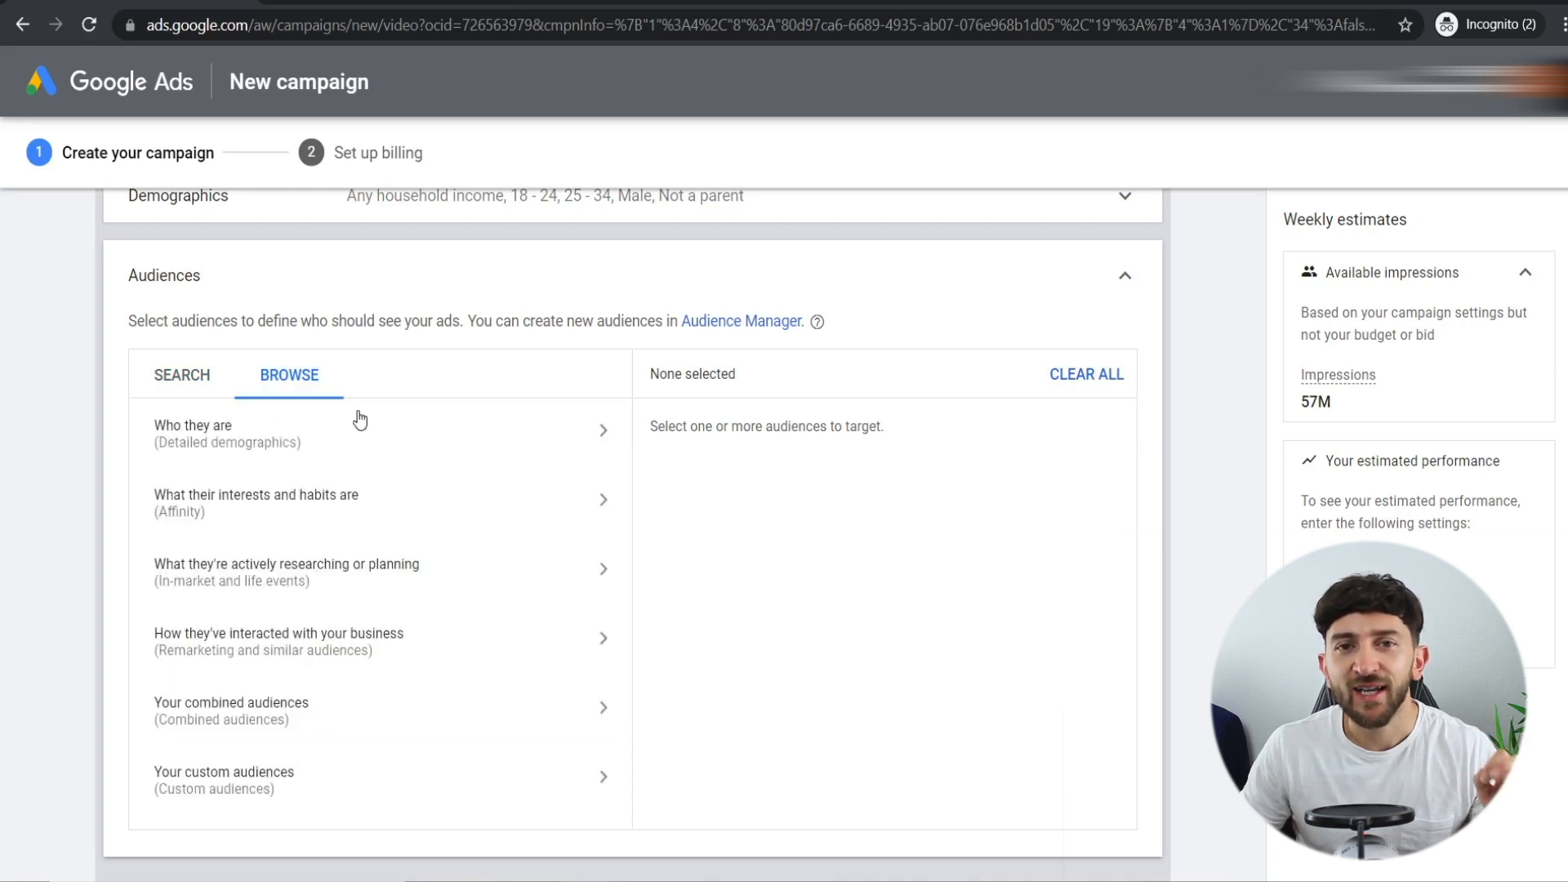
{"action": "left_click", "coordinate": [300, 516]}
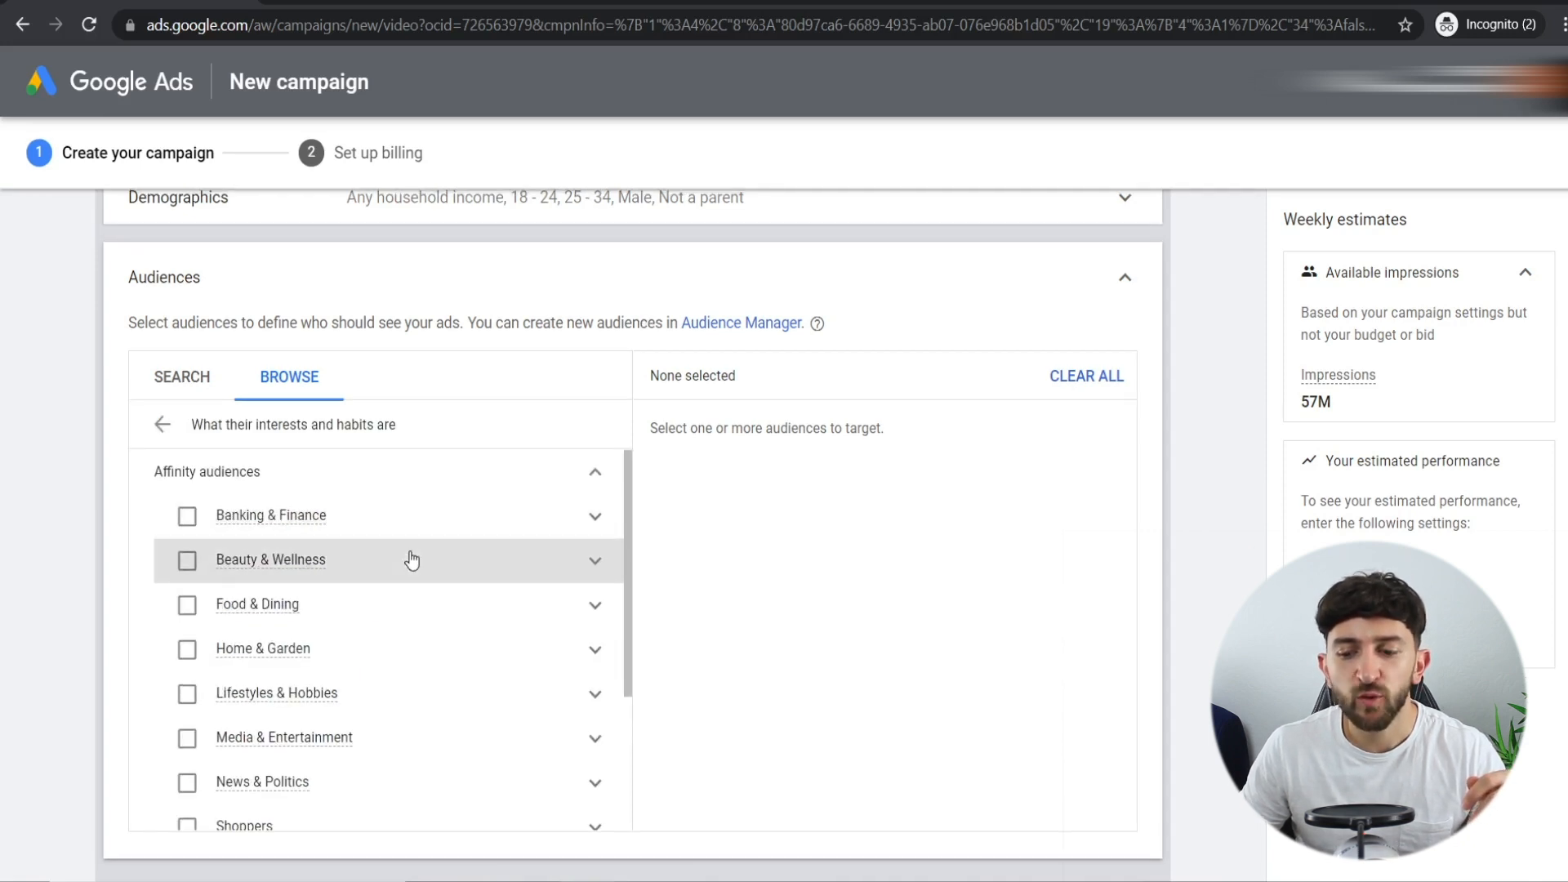
{"action": "scroll", "coordinate": [327, 637], "scroll_direction": "down", "scroll_amount": 2}
{"action": "left_click", "coordinate": [238, 721]}
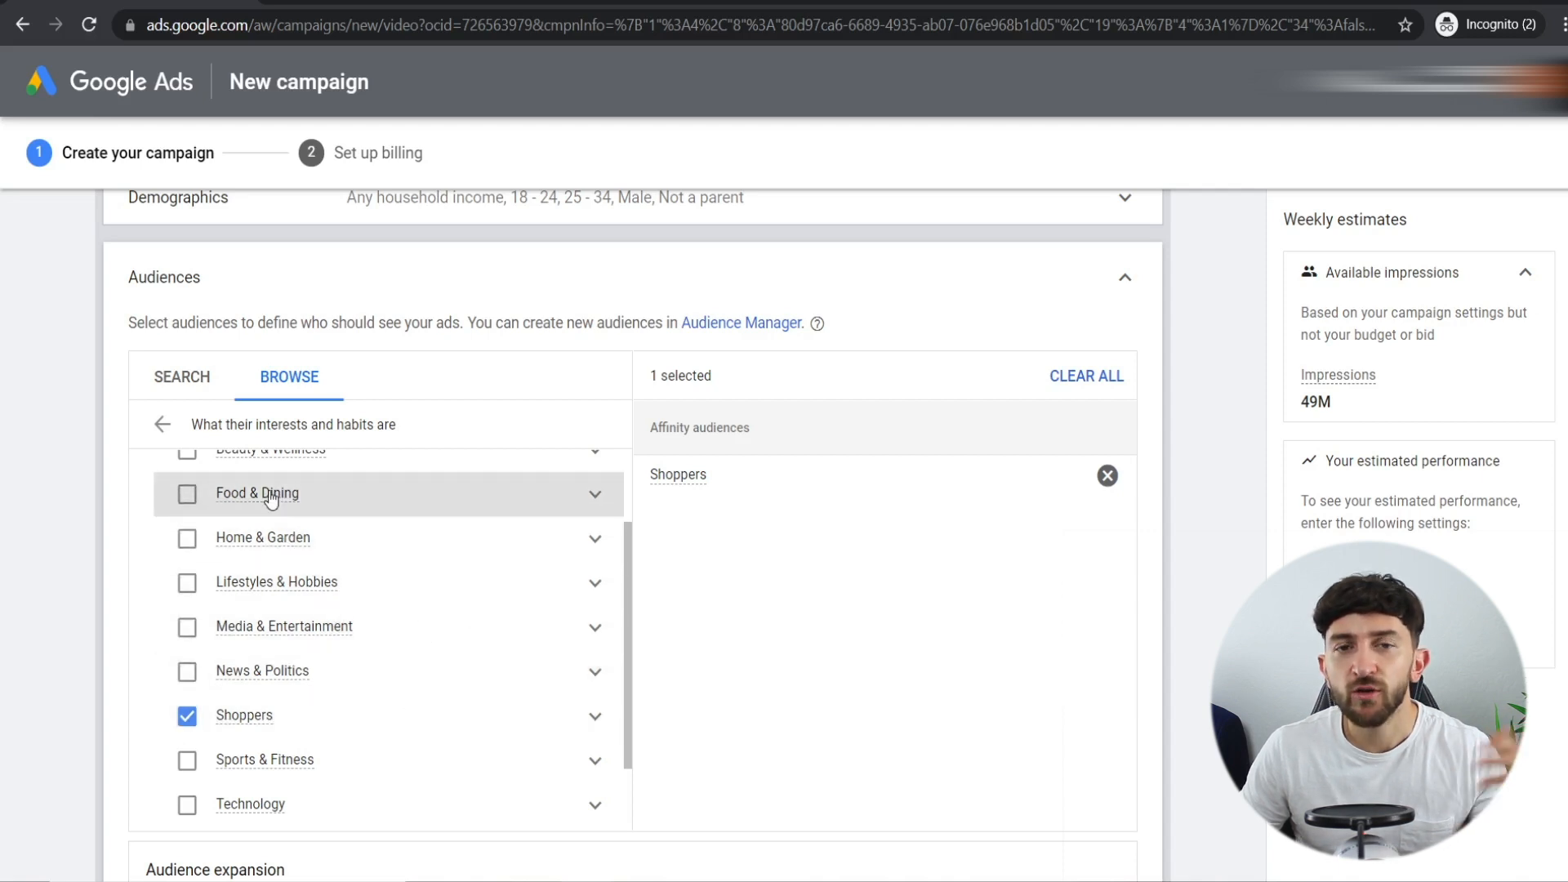
{"action": "mouse_move", "coordinate": [263, 498]}
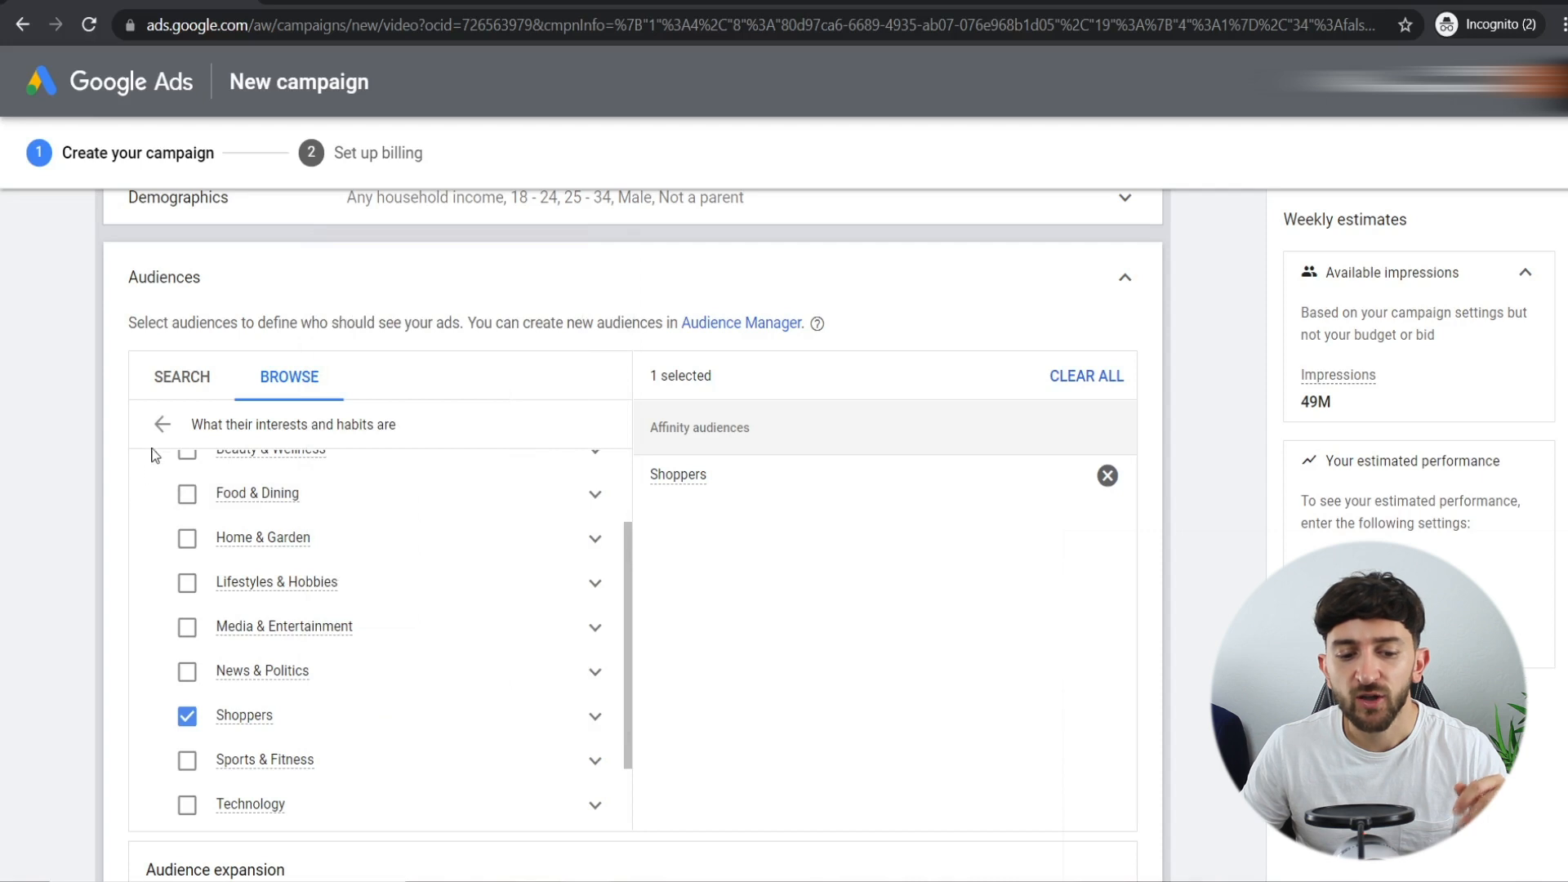
- Look through the detailed demographics and the life events audiences, and close the audience settings
{"action": "left_click", "coordinate": [161, 424]}
{"action": "left_click", "coordinate": [201, 441]}
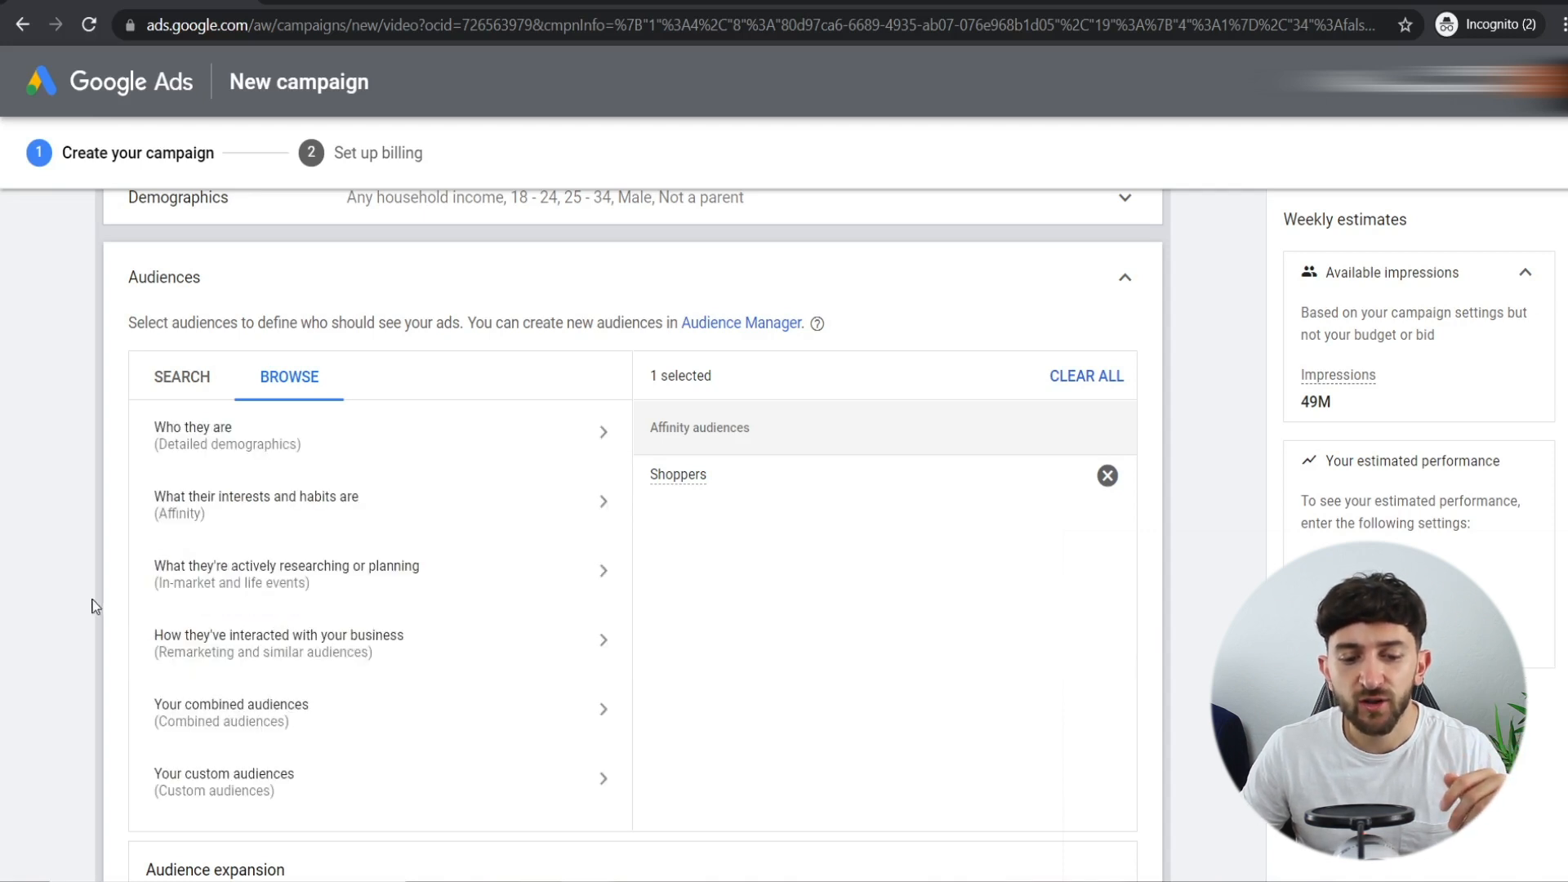
{"action": "left_click", "coordinate": [287, 584]}
{"action": "left_click", "coordinate": [265, 522]}
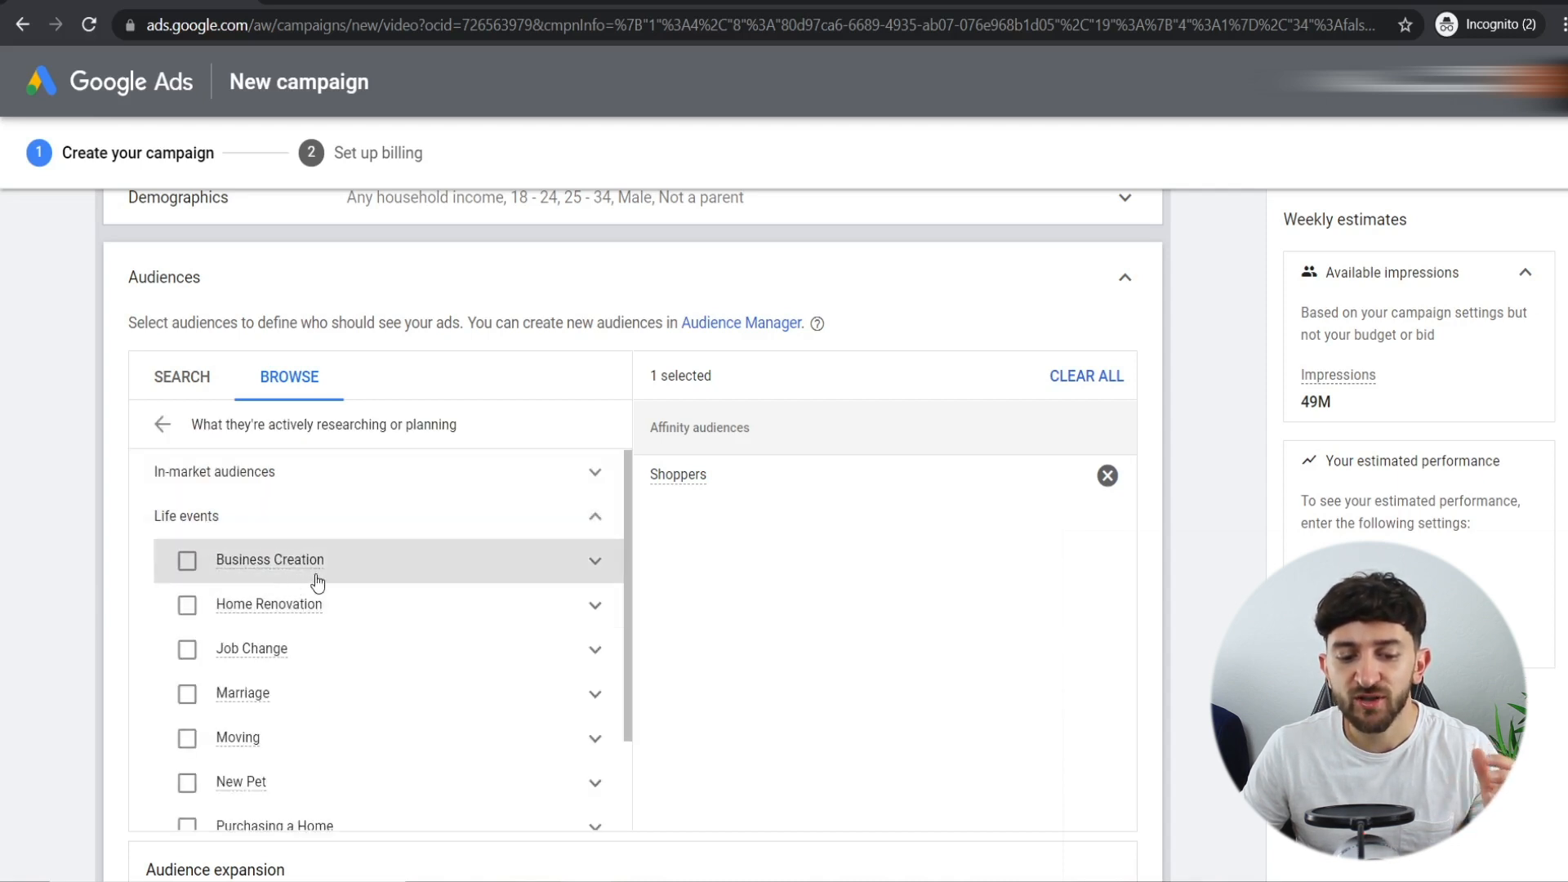
{"action": "scroll", "coordinate": [343, 671], "scroll_direction": "down", "scroll_amount": 2}
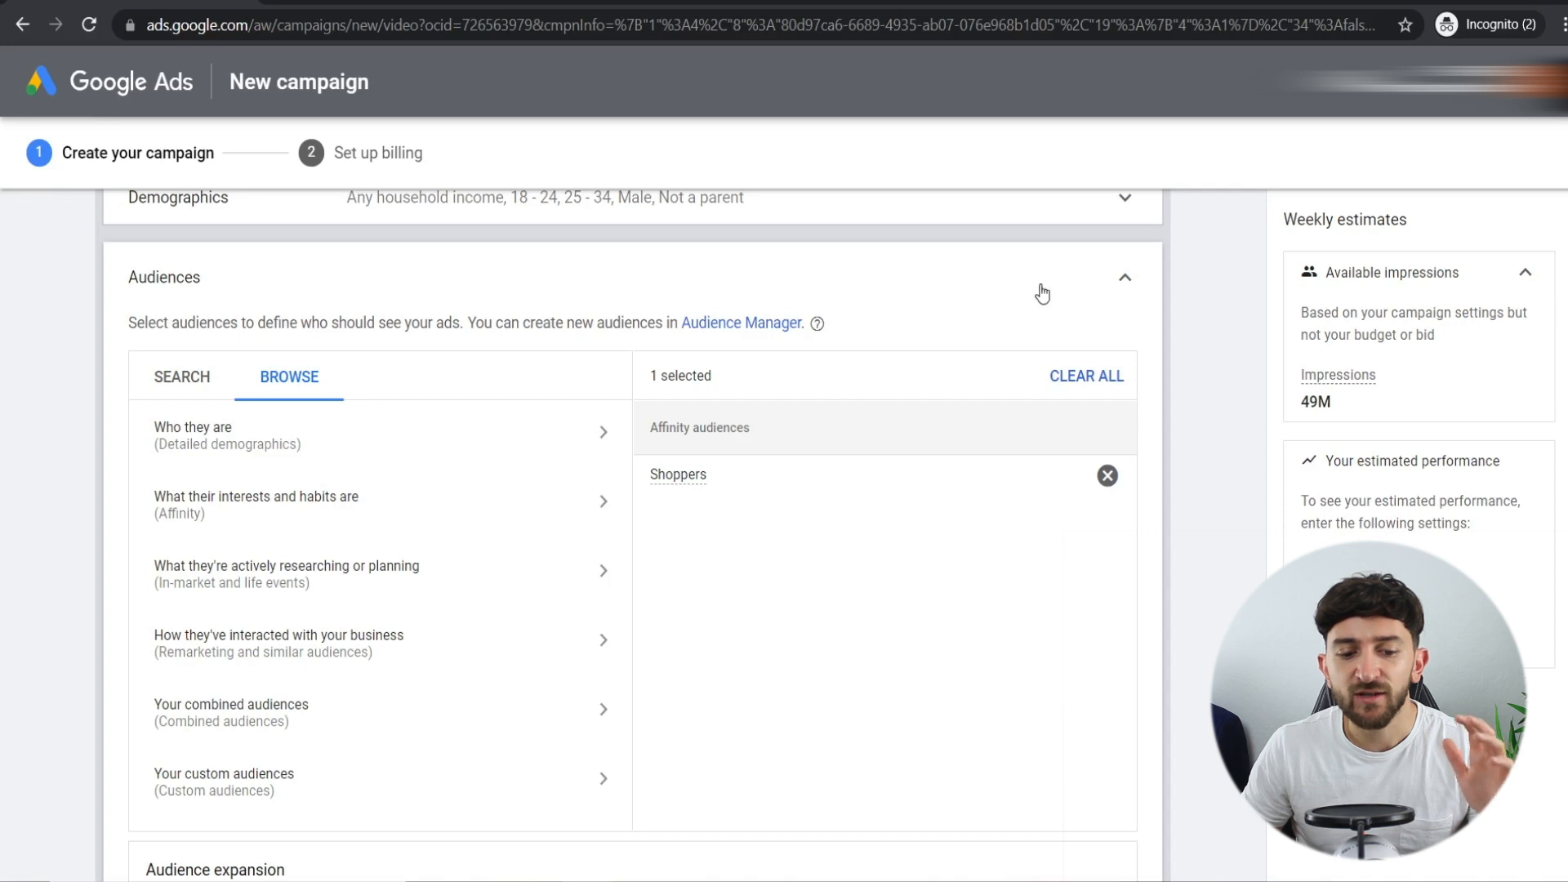
{"action": "left_click", "coordinate": [1124, 278]}
{"action": "left_click", "coordinate": [363, 374]}
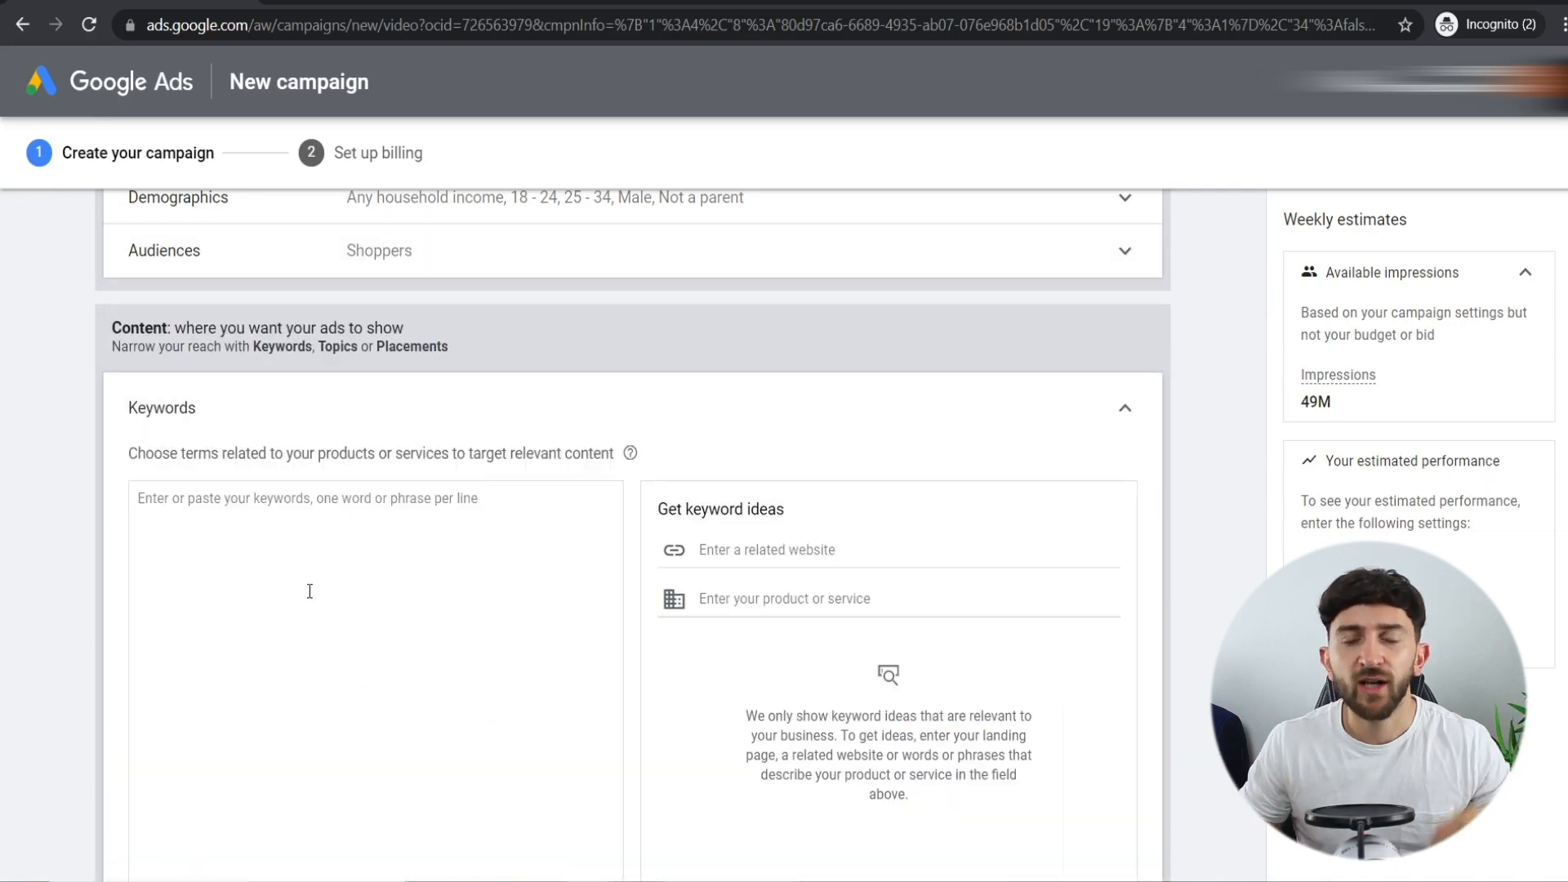
{"action": "left_click", "coordinate": [1107, 425]}
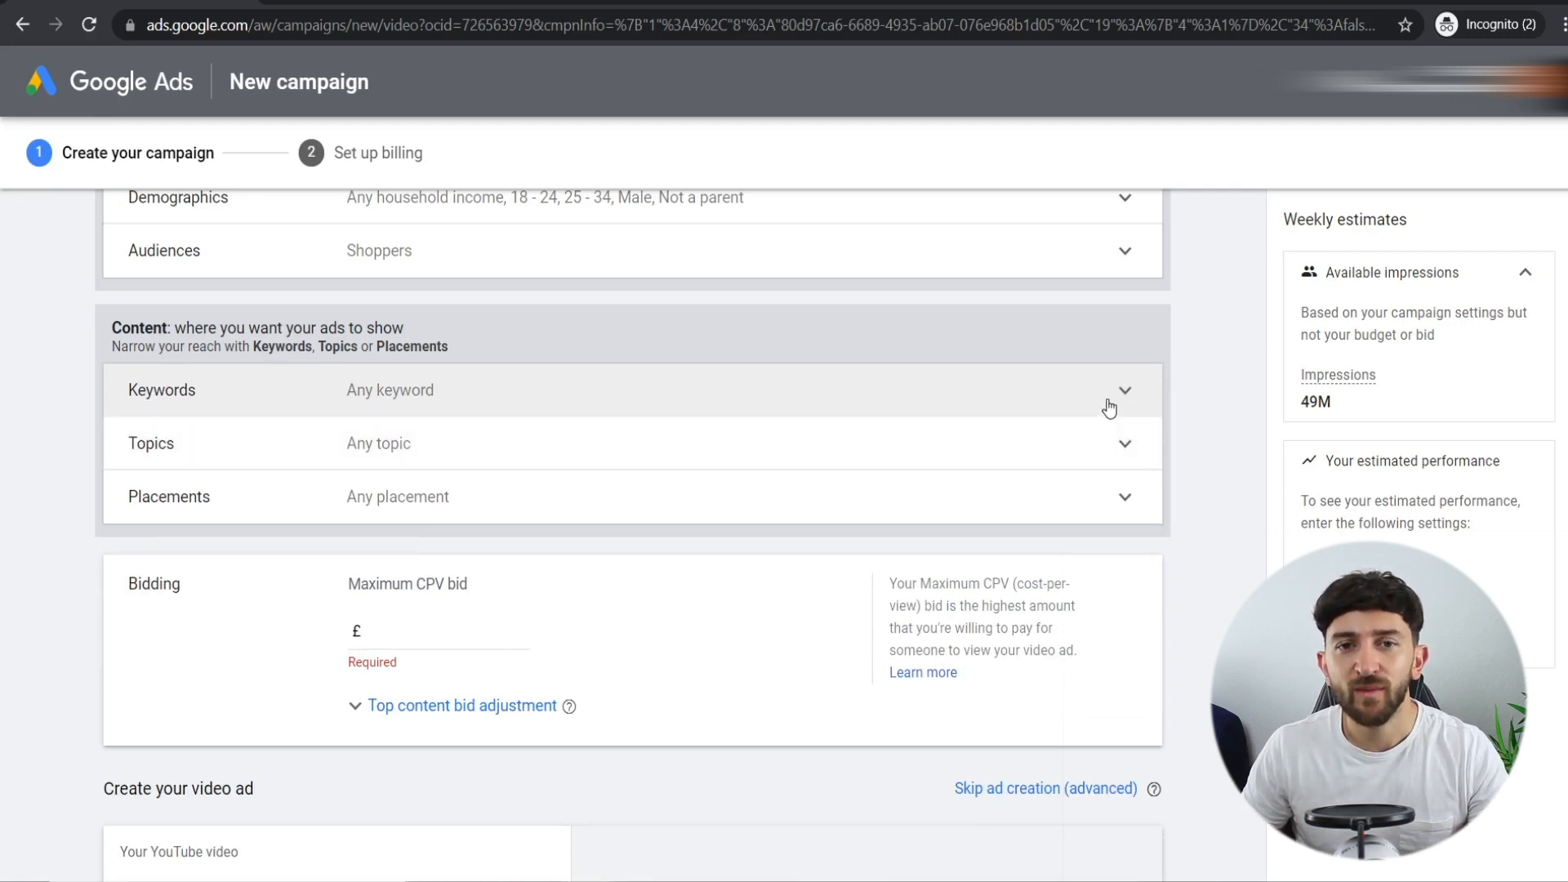
{"action": "left_click", "coordinate": [1106, 402]}
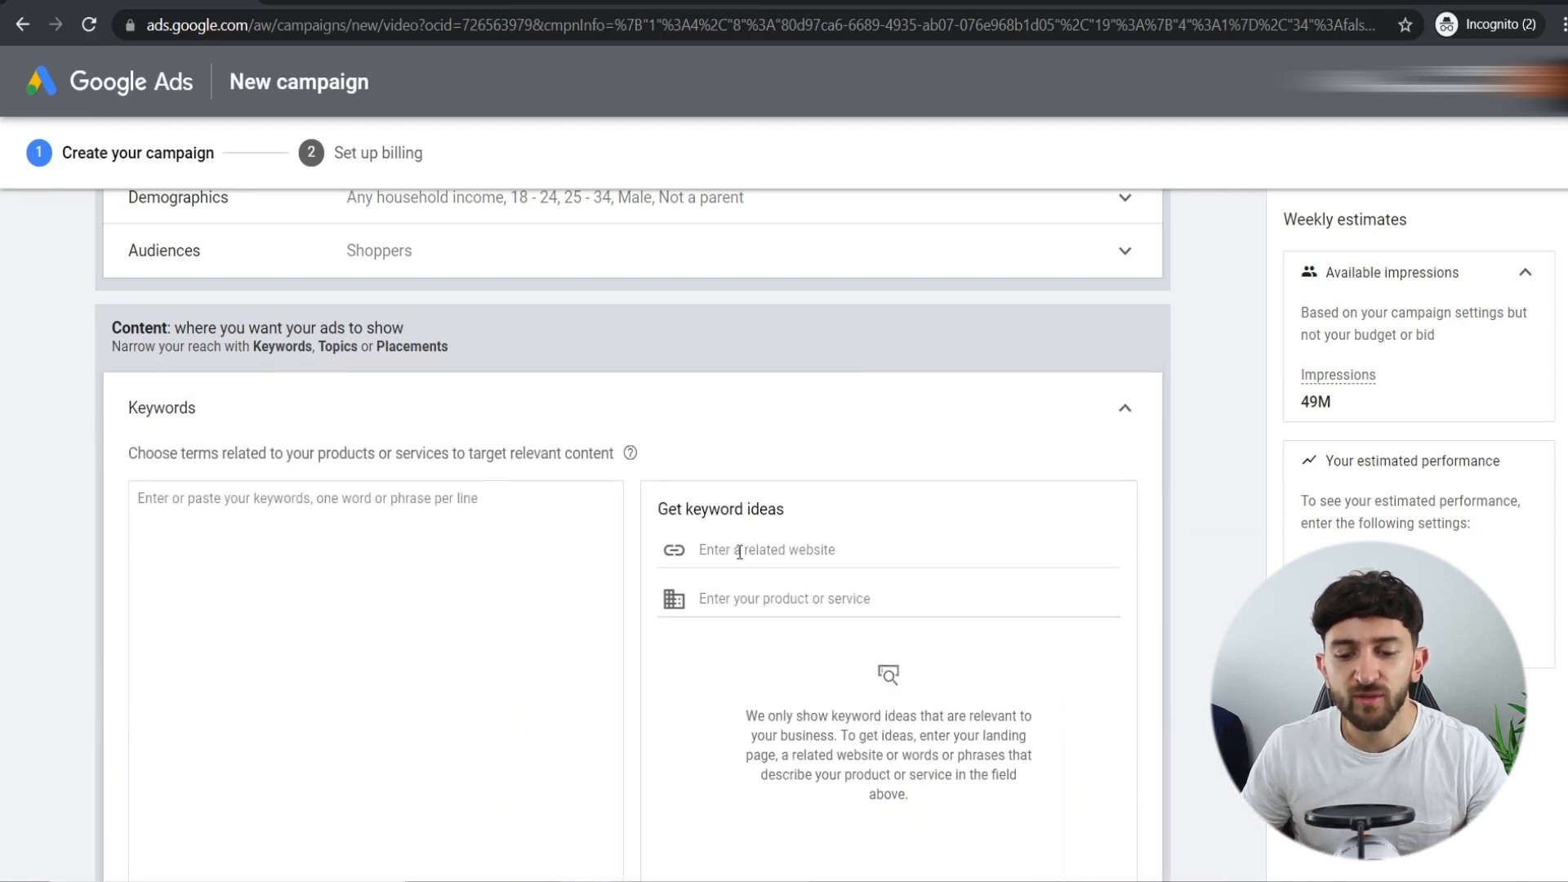
{"action": "left_click", "coordinate": [740, 552]}
{"action": "type", "text": "https://suitsupply.com/"}
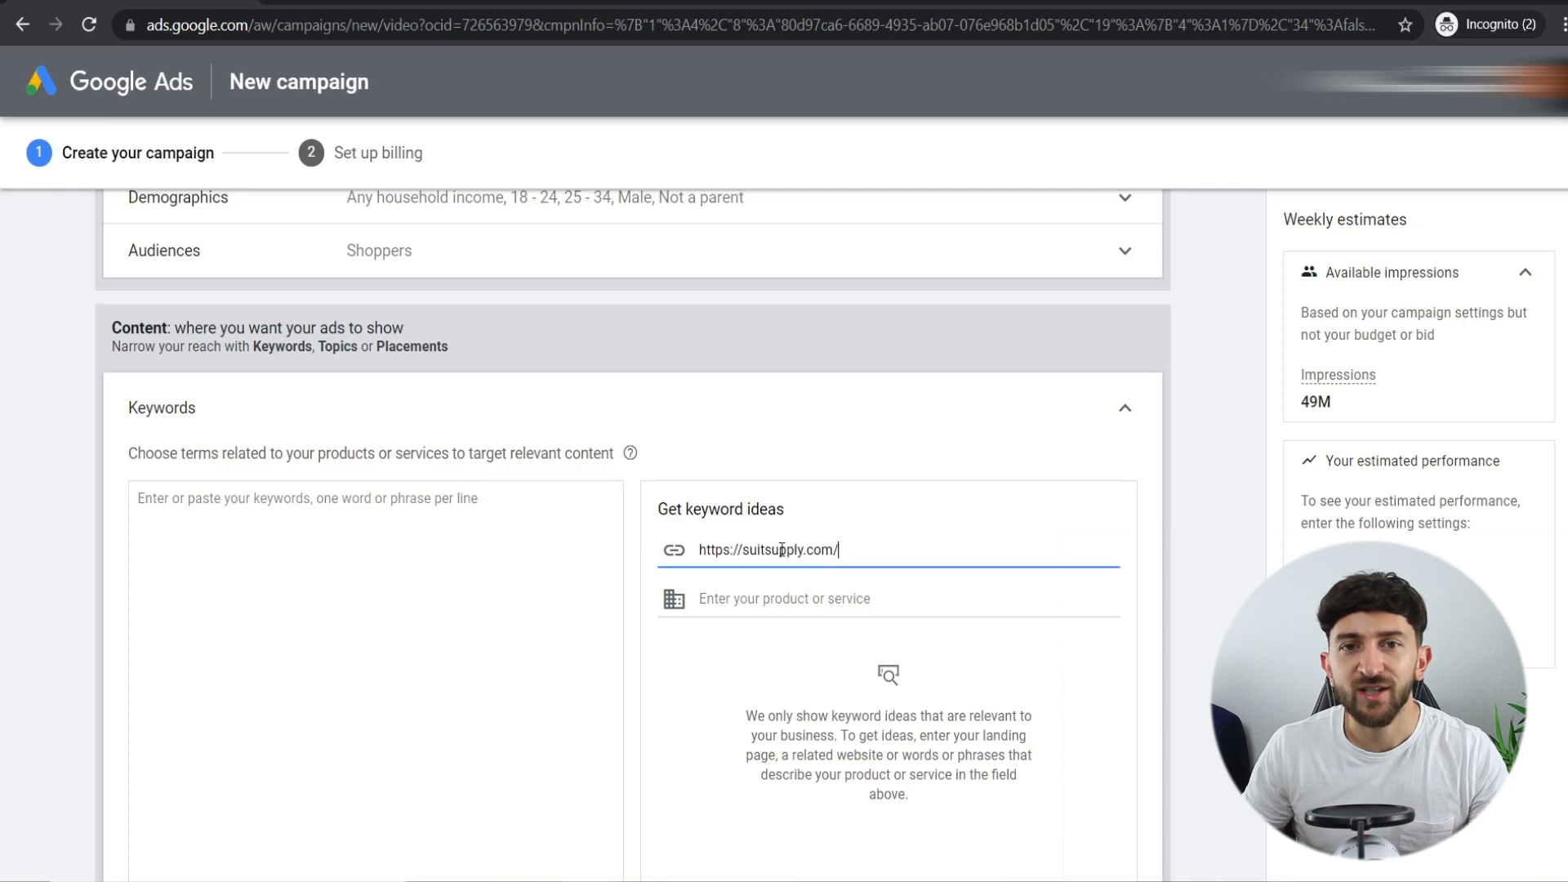
{"action": "scroll", "coordinate": [776, 701], "scroll_direction": "down", "scroll_amount": 1}
{"action": "left_click", "coordinate": [754, 609]}
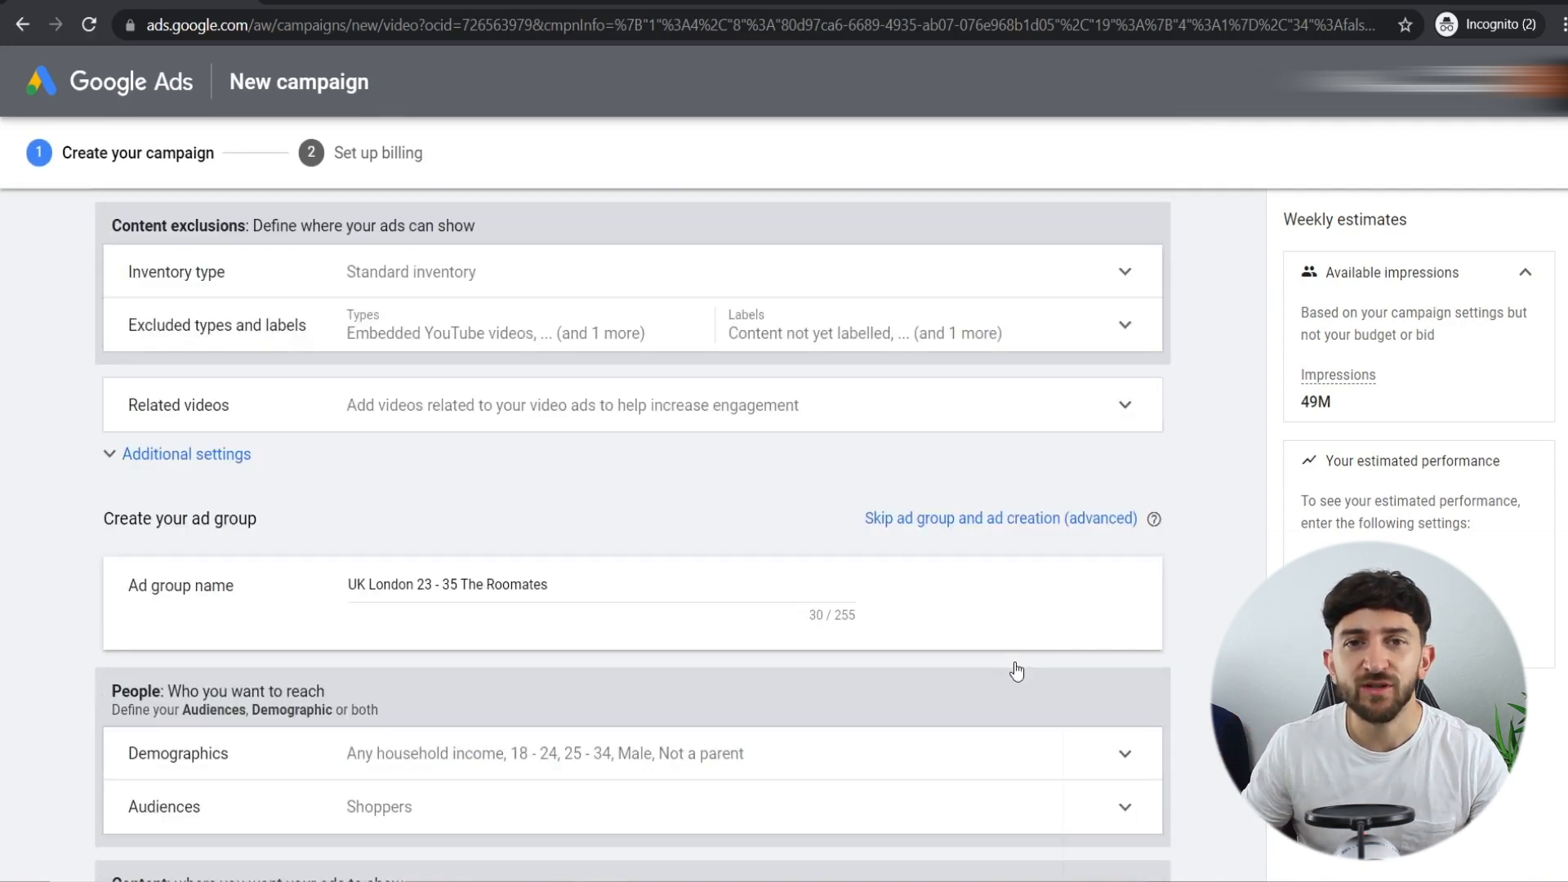
{"action": "scroll", "coordinate": [1016, 663], "scroll_direction": "down", "scroll_amount": 8}
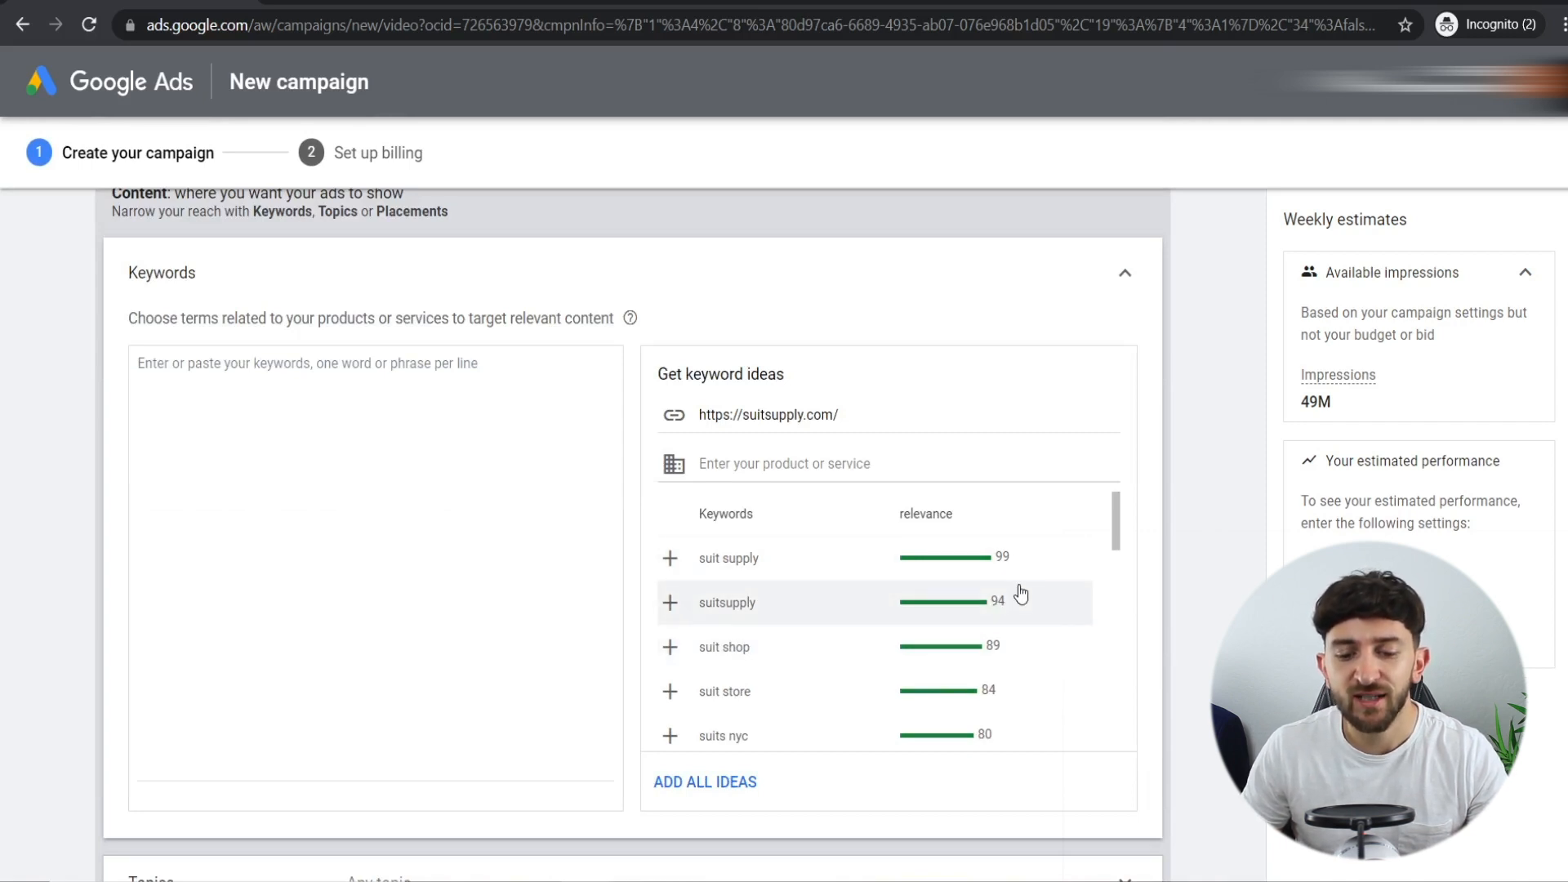
{"action": "scroll", "coordinate": [1023, 599], "scroll_direction": "down", "scroll_amount": 2}
{"action": "scroll", "coordinate": [1022, 600], "scroll_direction": "down", "scroll_amount": 2}
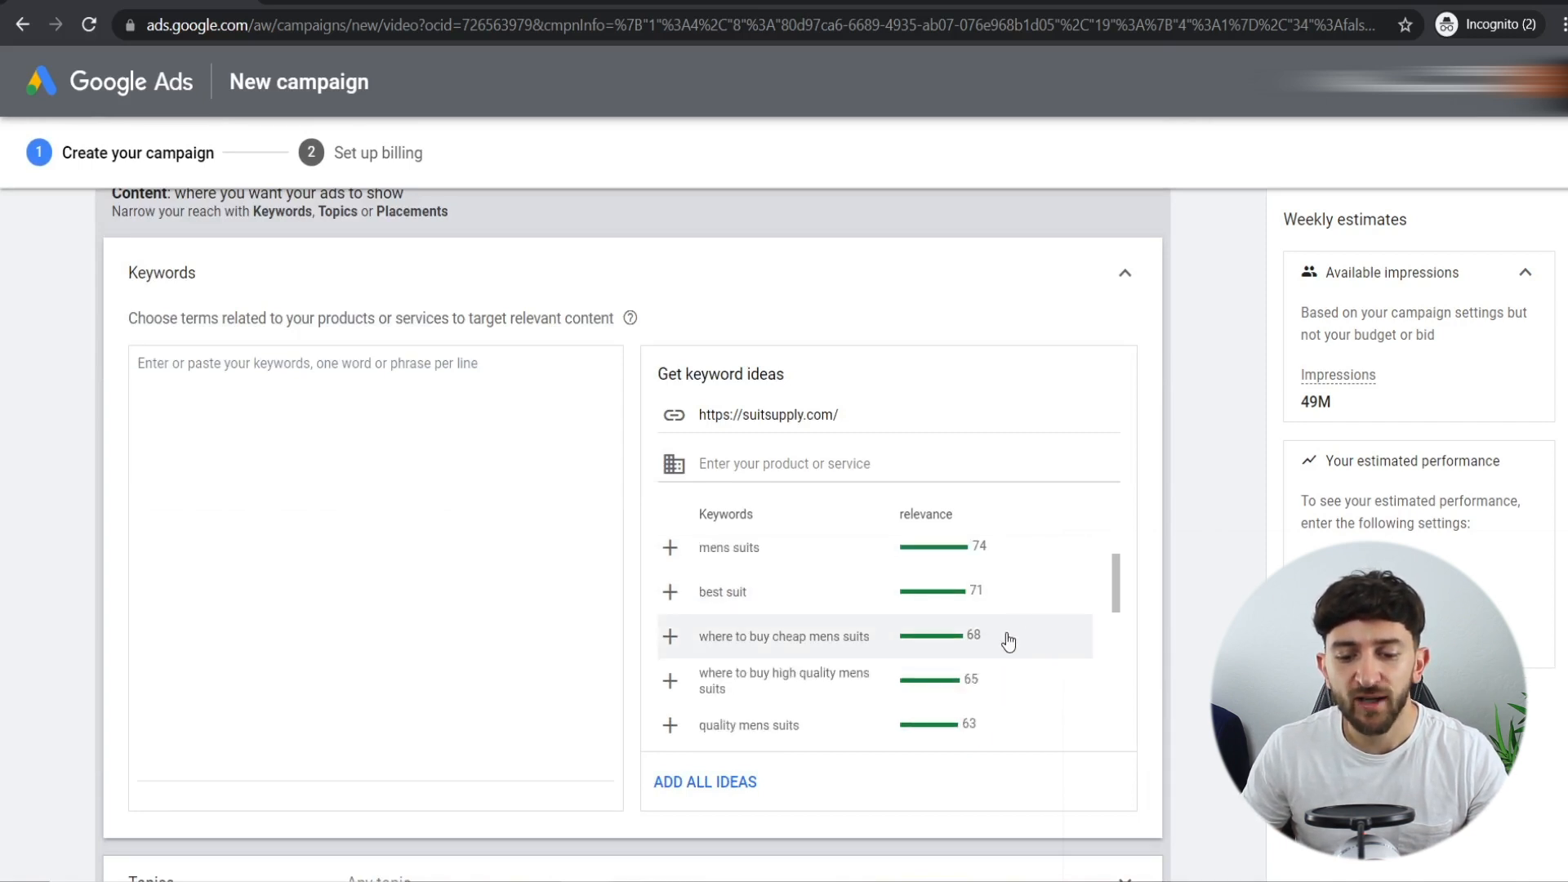
- Add the suggested keywords "mens suits", "mens suits nyc", "best suit" and "where to buy cheap mens suits"
{"action": "left_click", "coordinate": [773, 553]}
{"action": "scroll", "coordinate": [784, 645], "scroll_direction": "up", "scroll_amount": 2}
{"action": "left_click", "coordinate": [780, 654]}
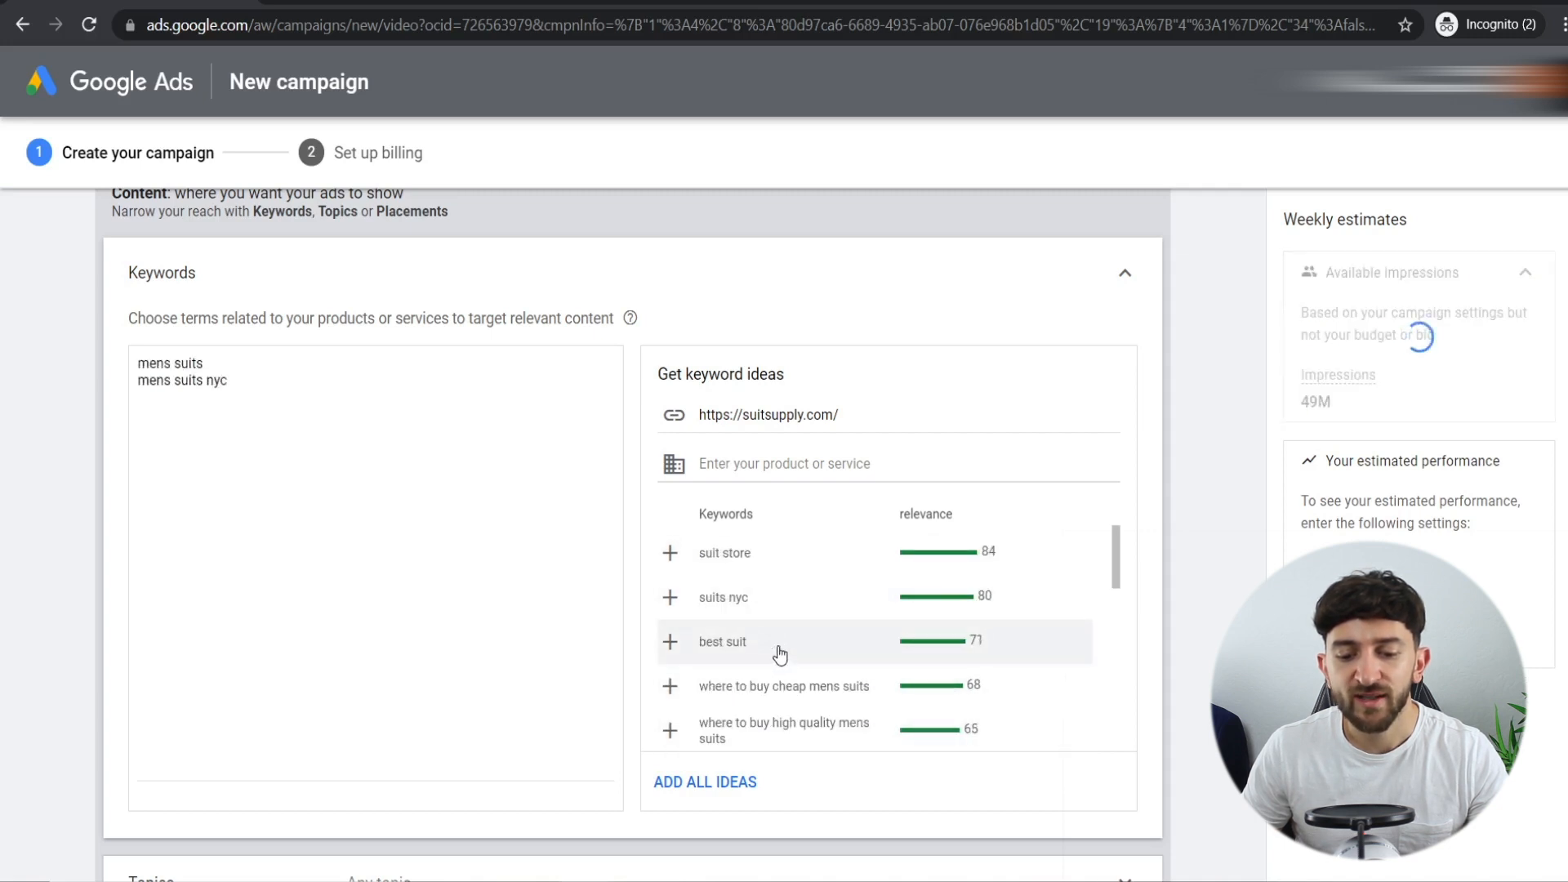
{"action": "left_click", "coordinate": [748, 651]}
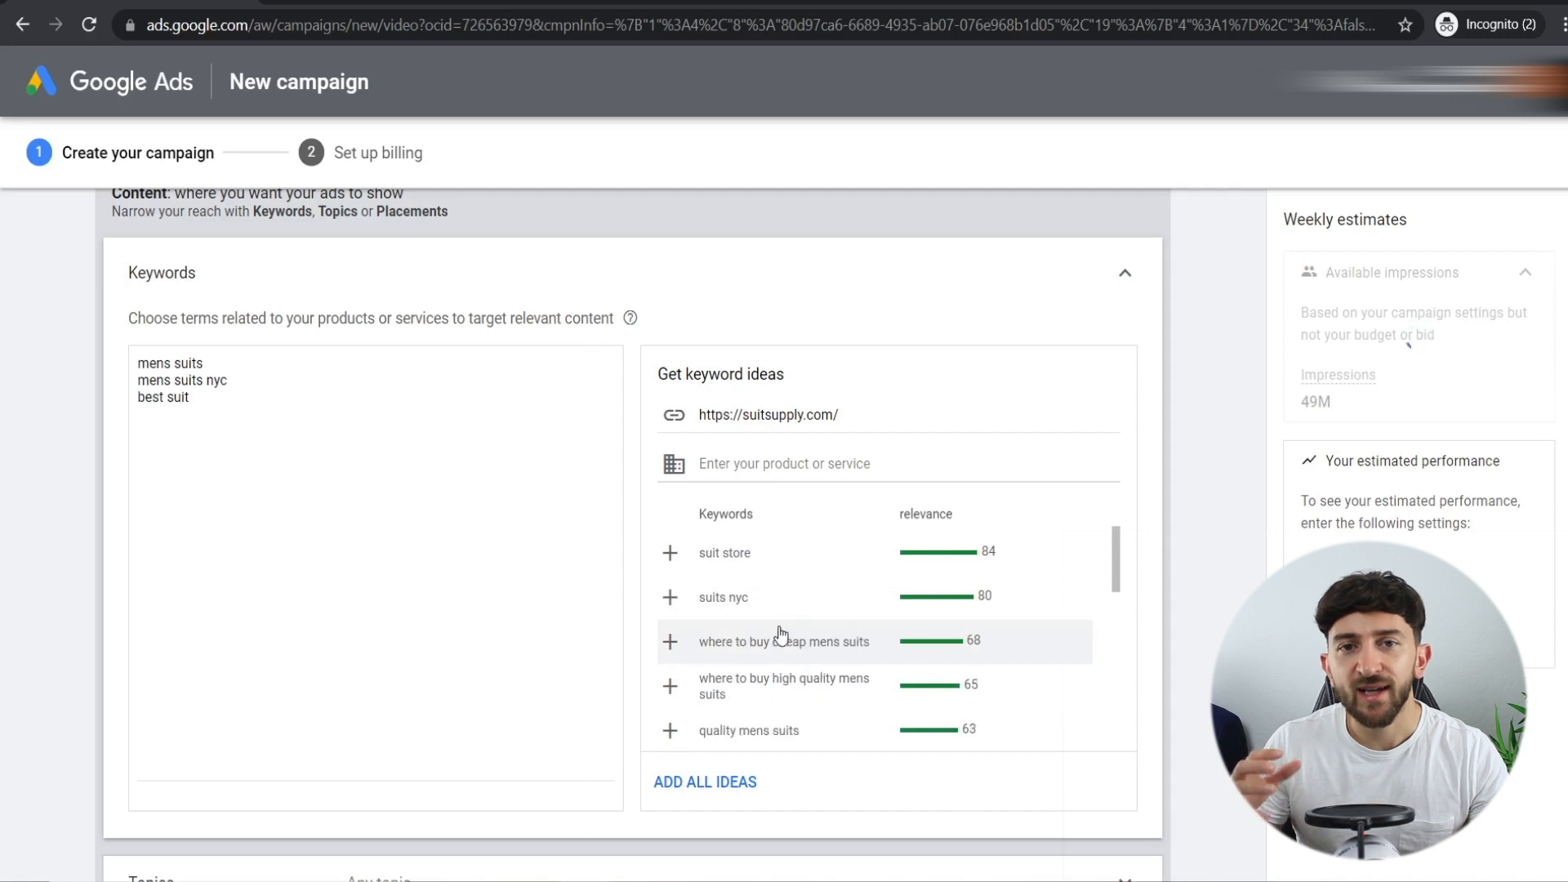
{"action": "left_click", "coordinate": [753, 646]}
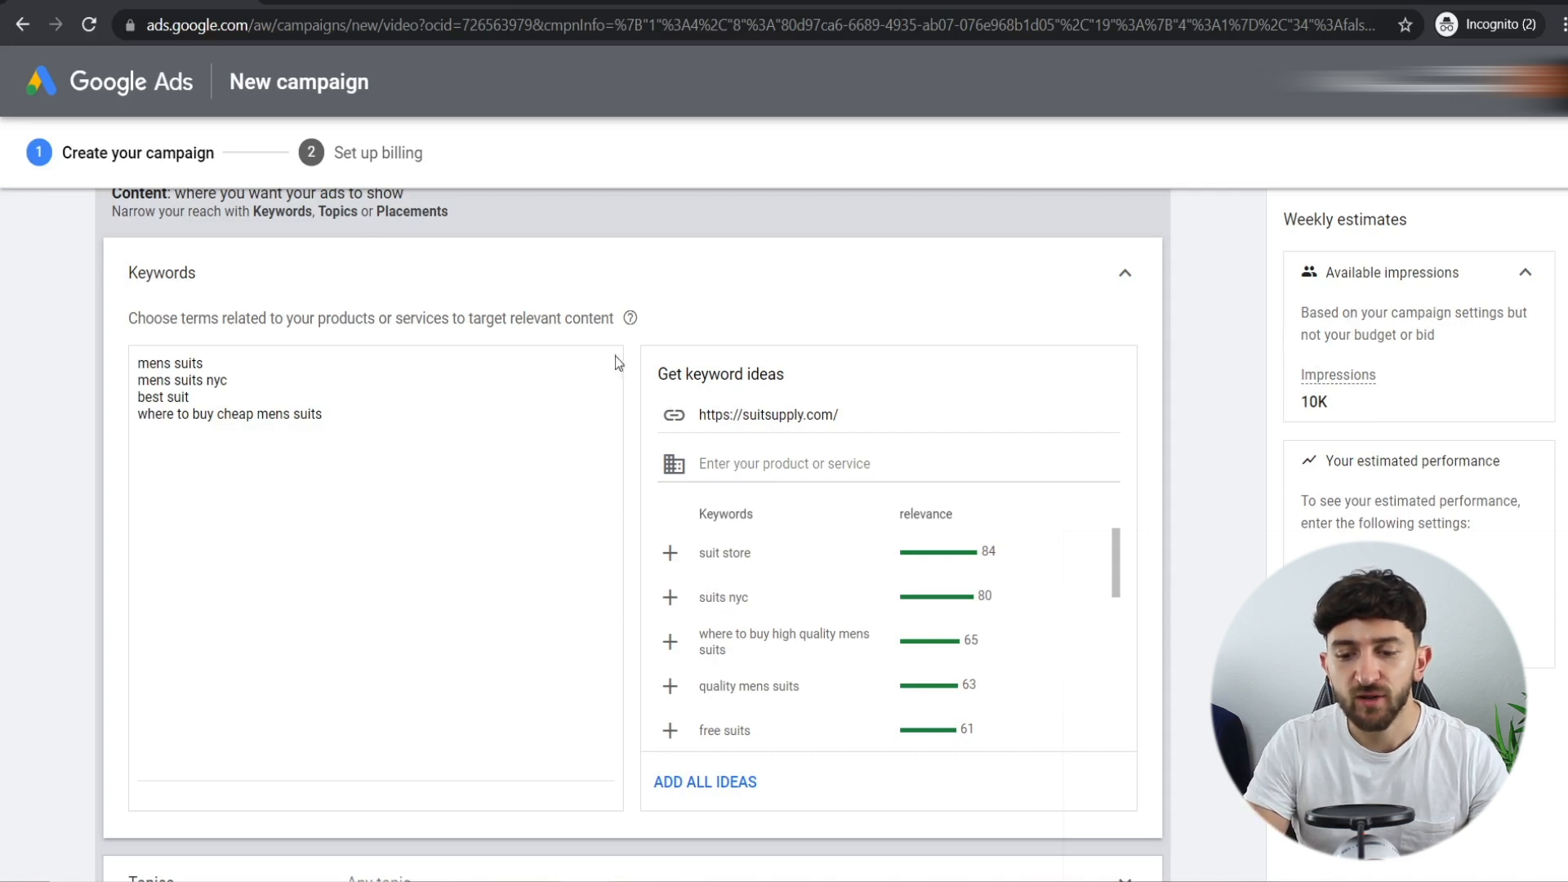
- Delete all the entered keywords and close the keyword settings
{"action": "left_click_drag", "start_coordinate": [245, 397], "coordinate": [41, 403]}
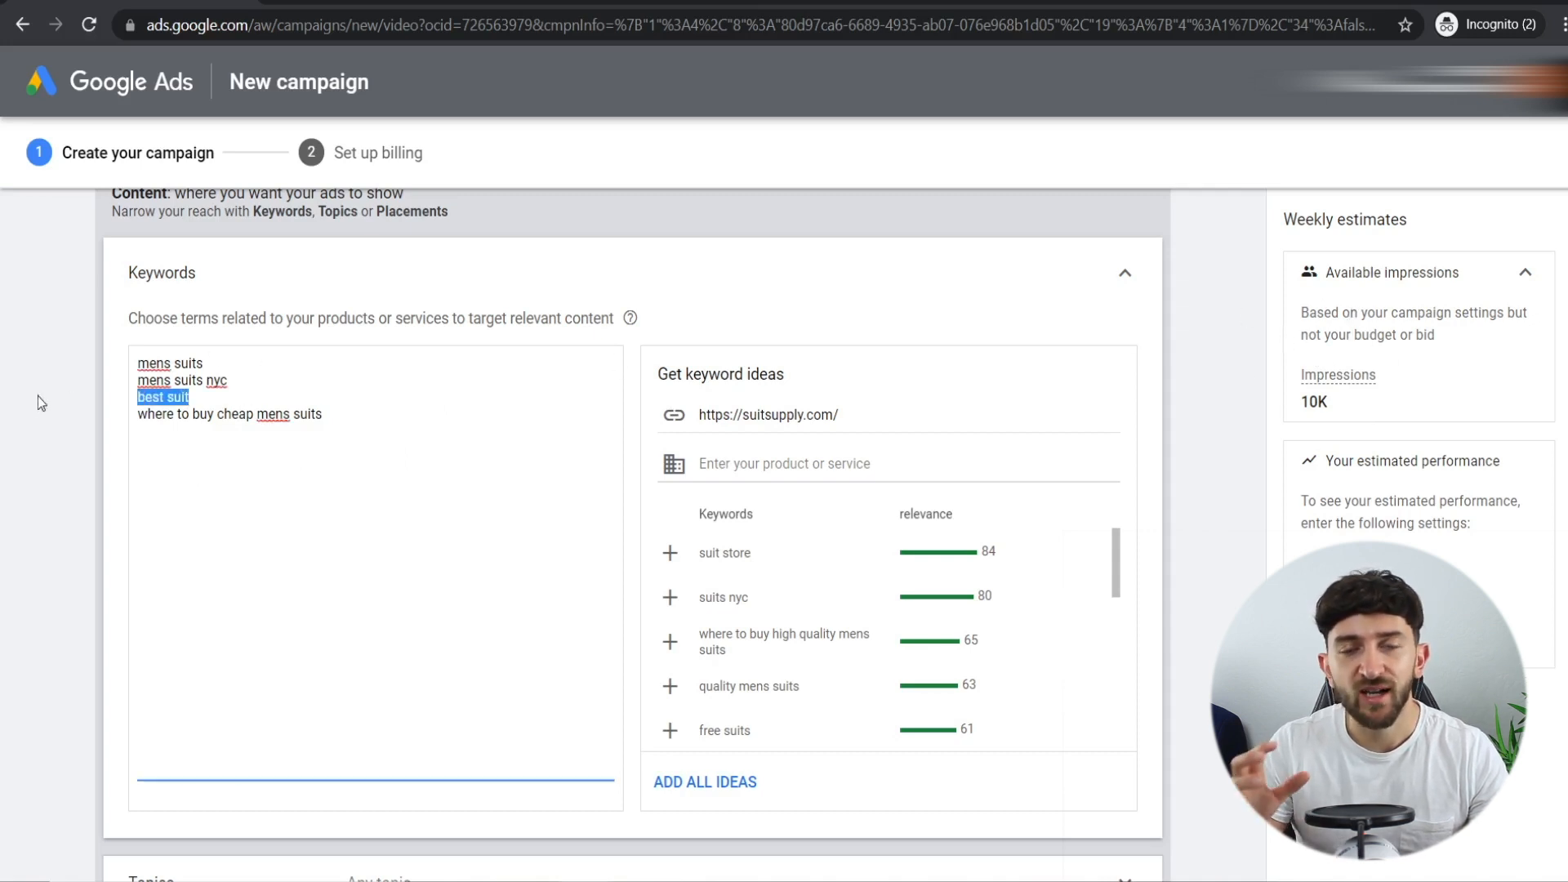
{"action": "key", "text": "BackSpace"}
{"action": "key", "text": "ctrl+a"}
{"action": "key", "text": "BackSpace"}
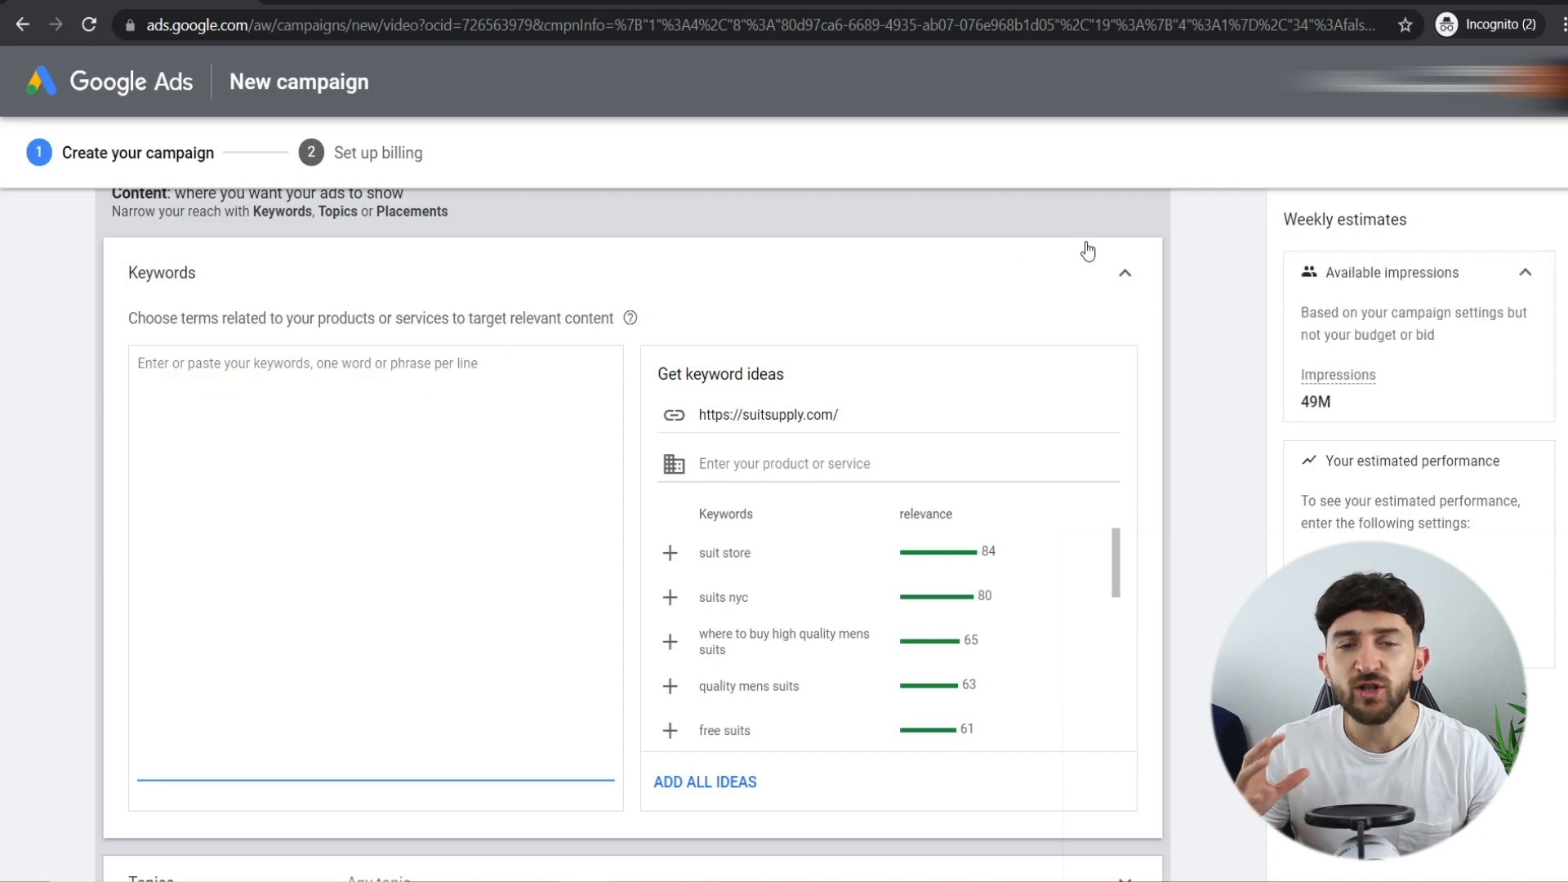
{"action": "left_click", "coordinate": [1129, 274]}
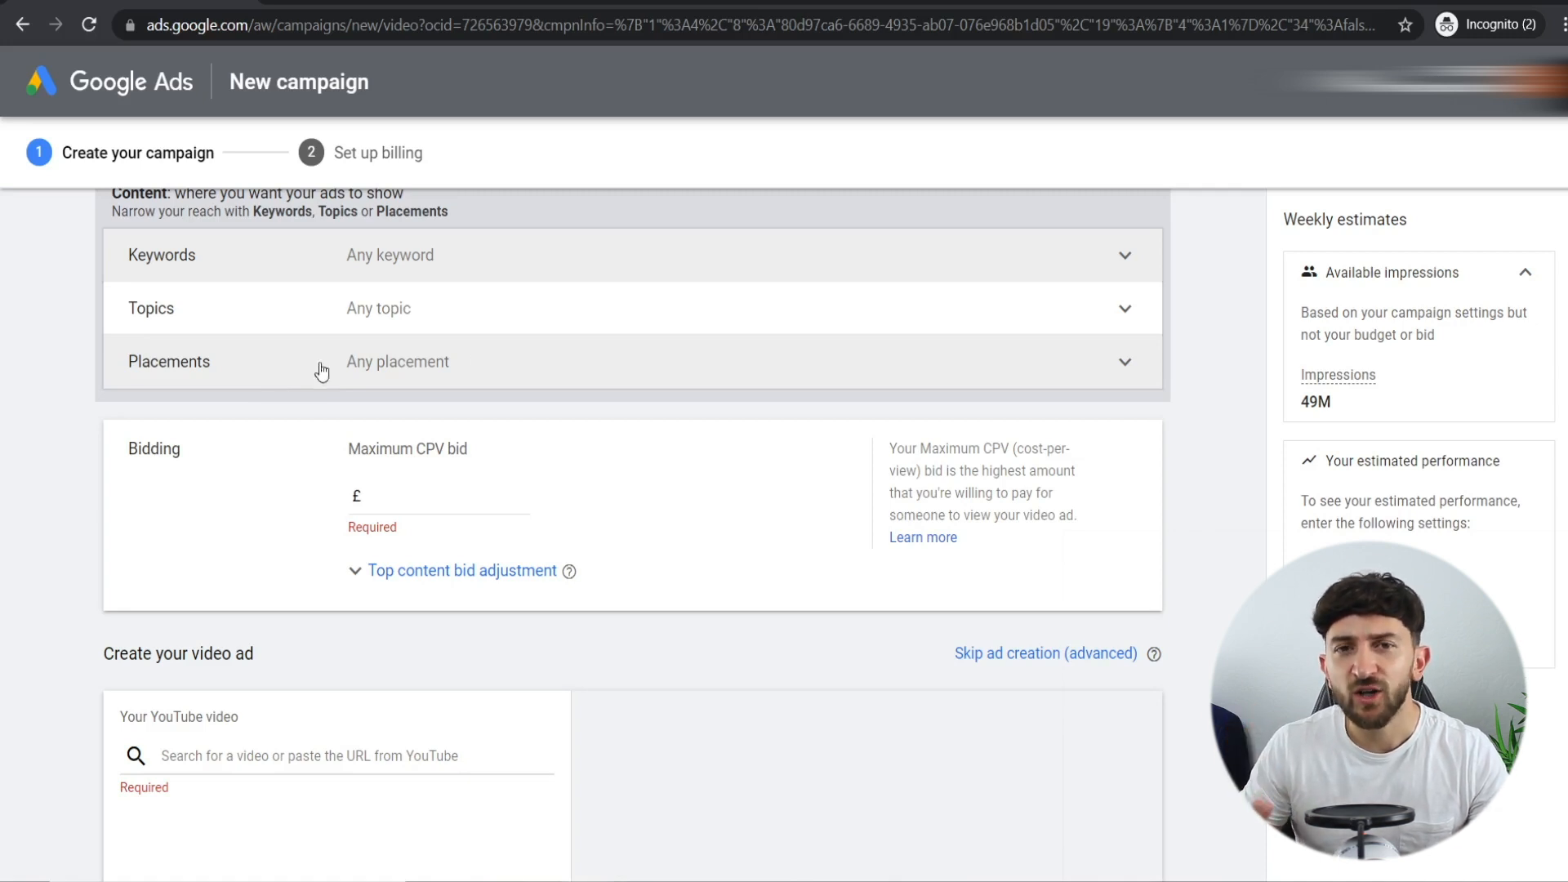
- Target the Beauty & Fitness topic for the ad group
{"action": "left_click", "coordinate": [572, 325]}
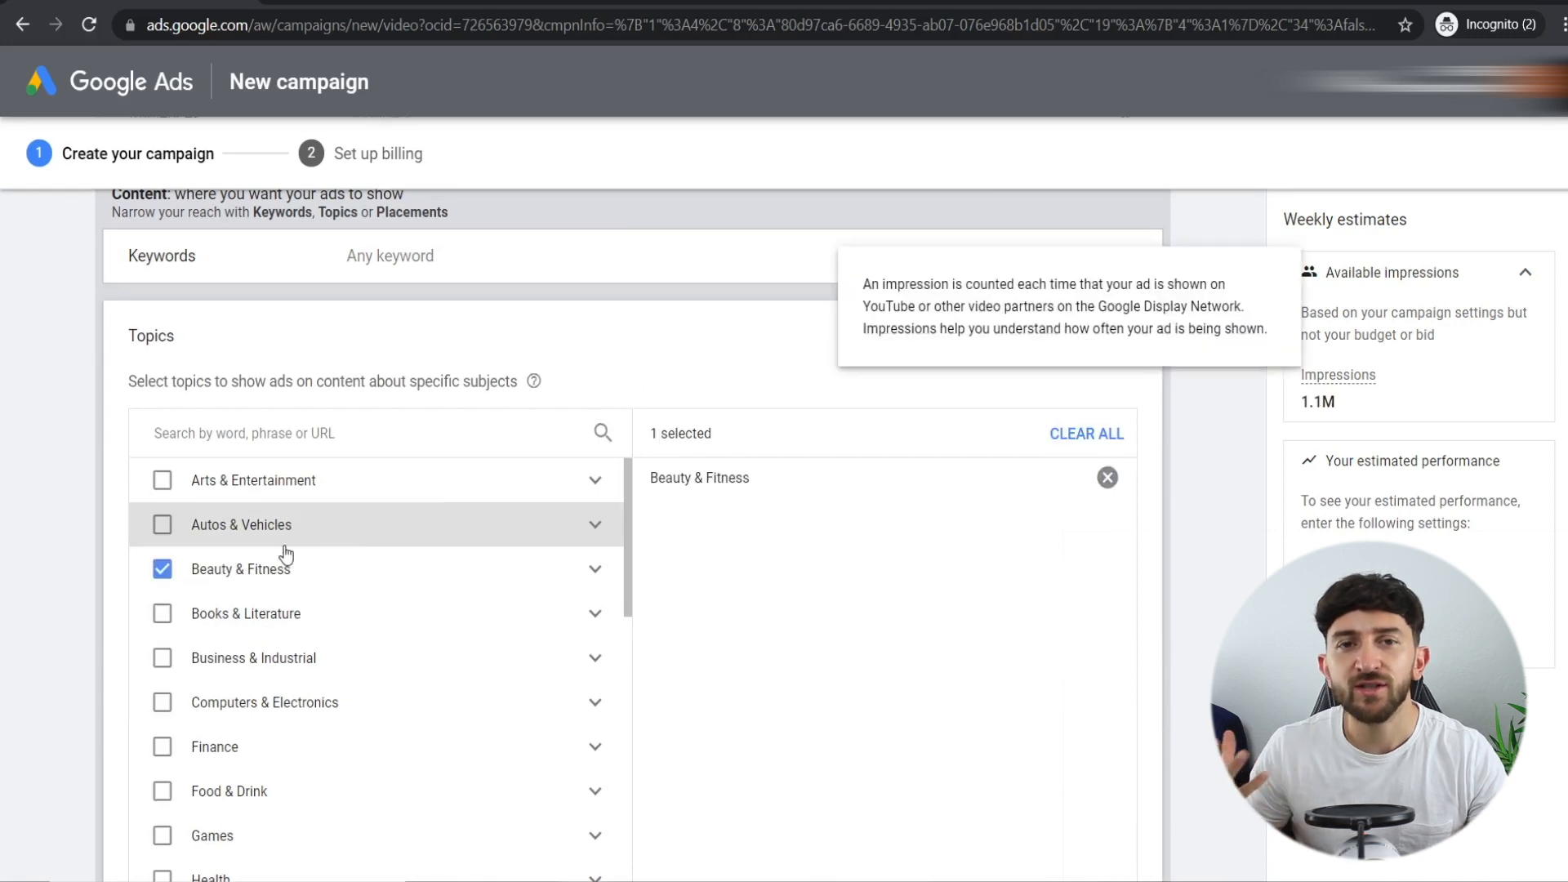
{"action": "left_click", "coordinate": [161, 567]}
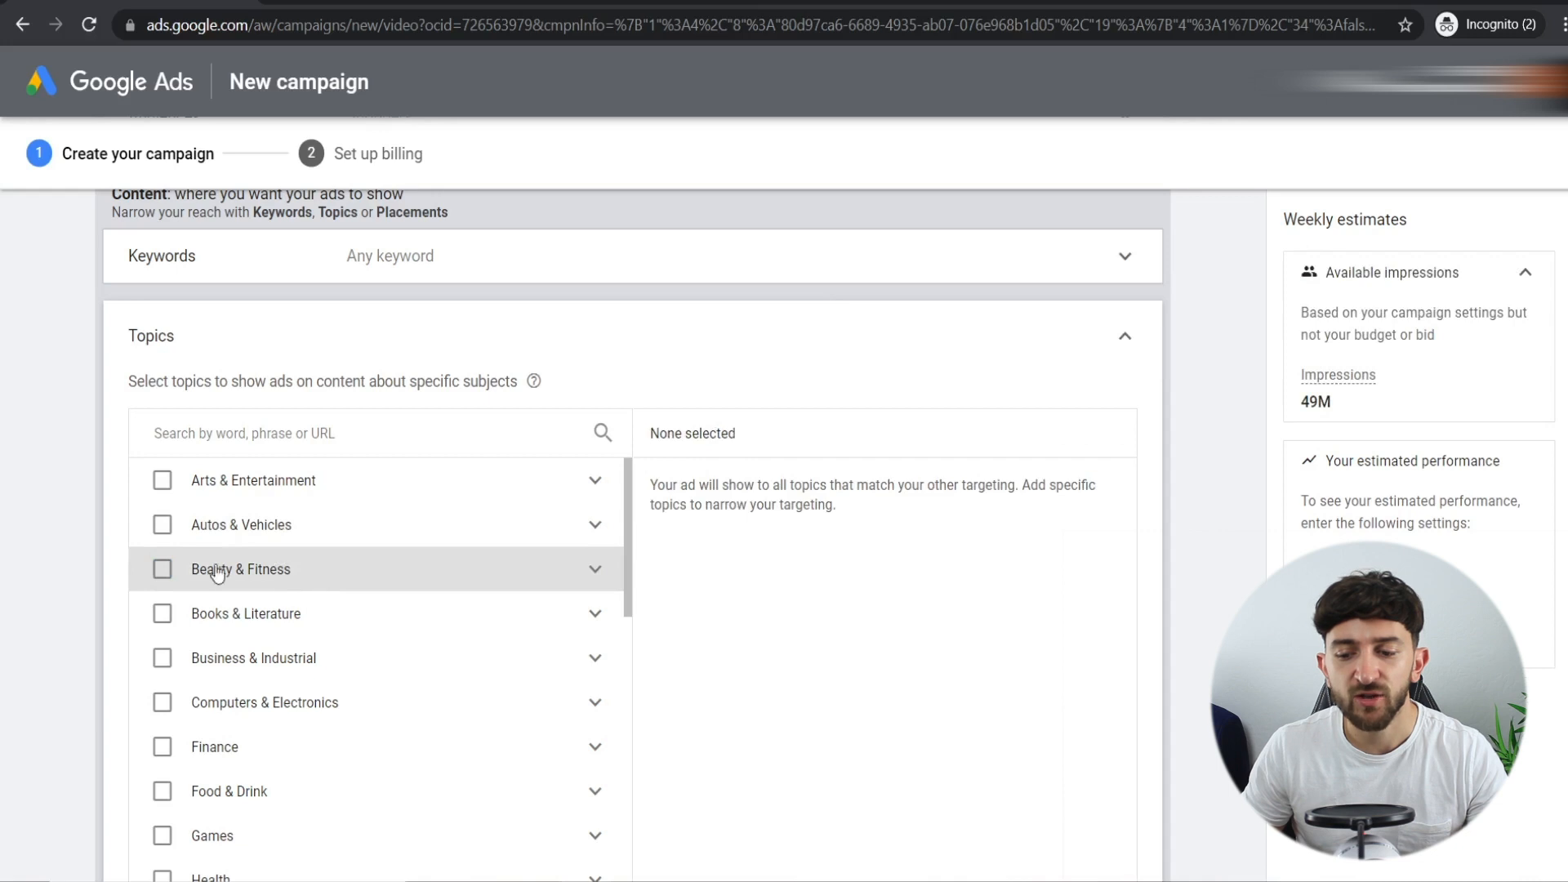
{"action": "left_click", "coordinate": [193, 569]}
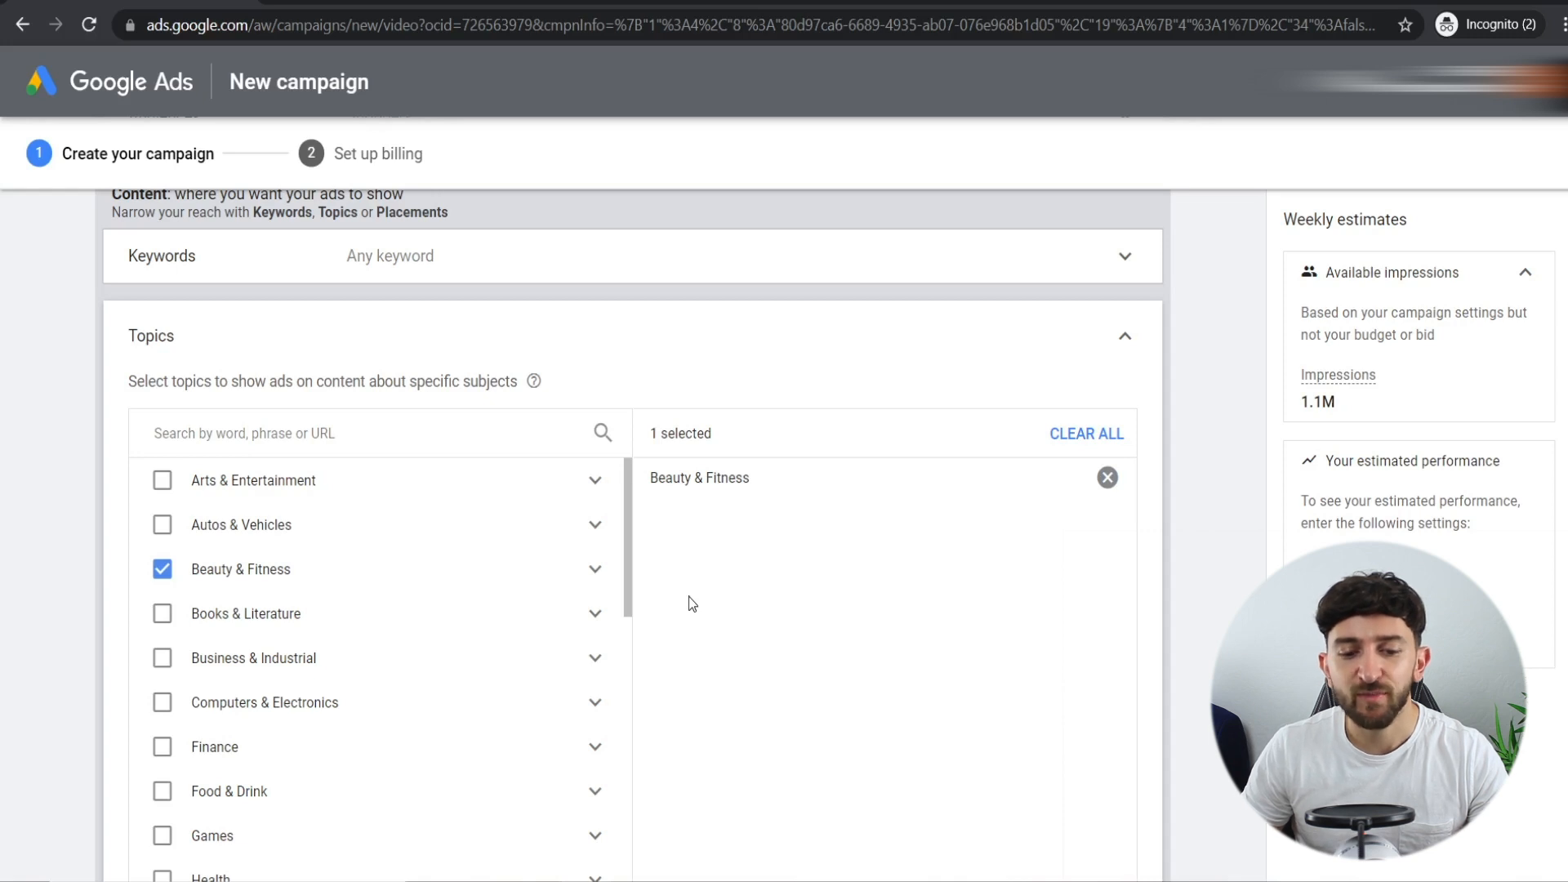
- Remove the Beauty & Fitness topic from the ad group's targeting and close the topic settings
{"action": "left_click", "coordinate": [168, 573]}
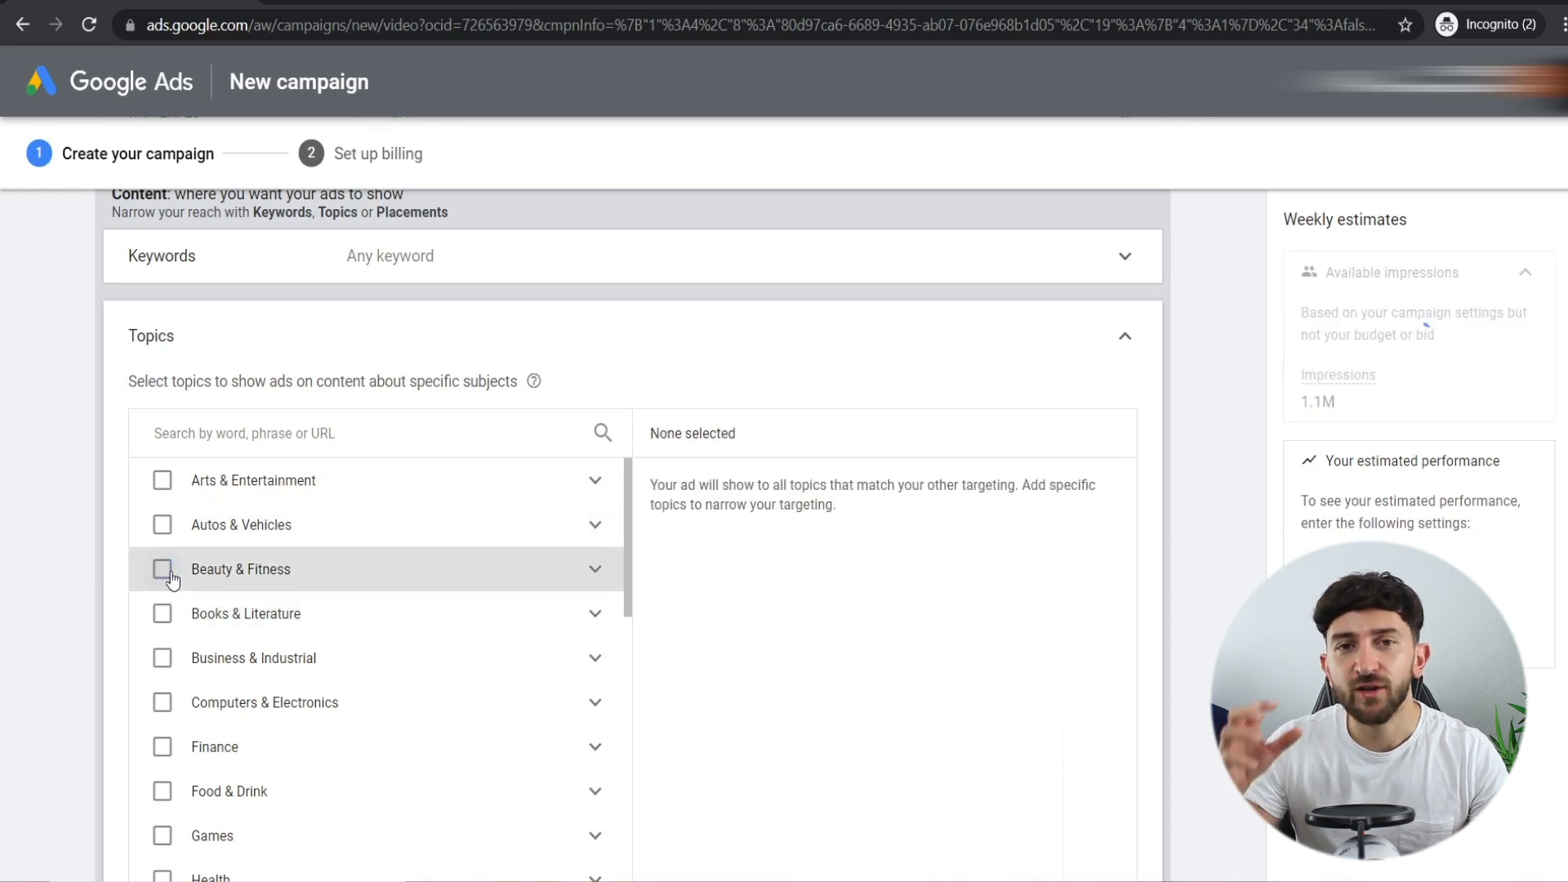
{"action": "left_click", "coordinate": [1116, 338]}
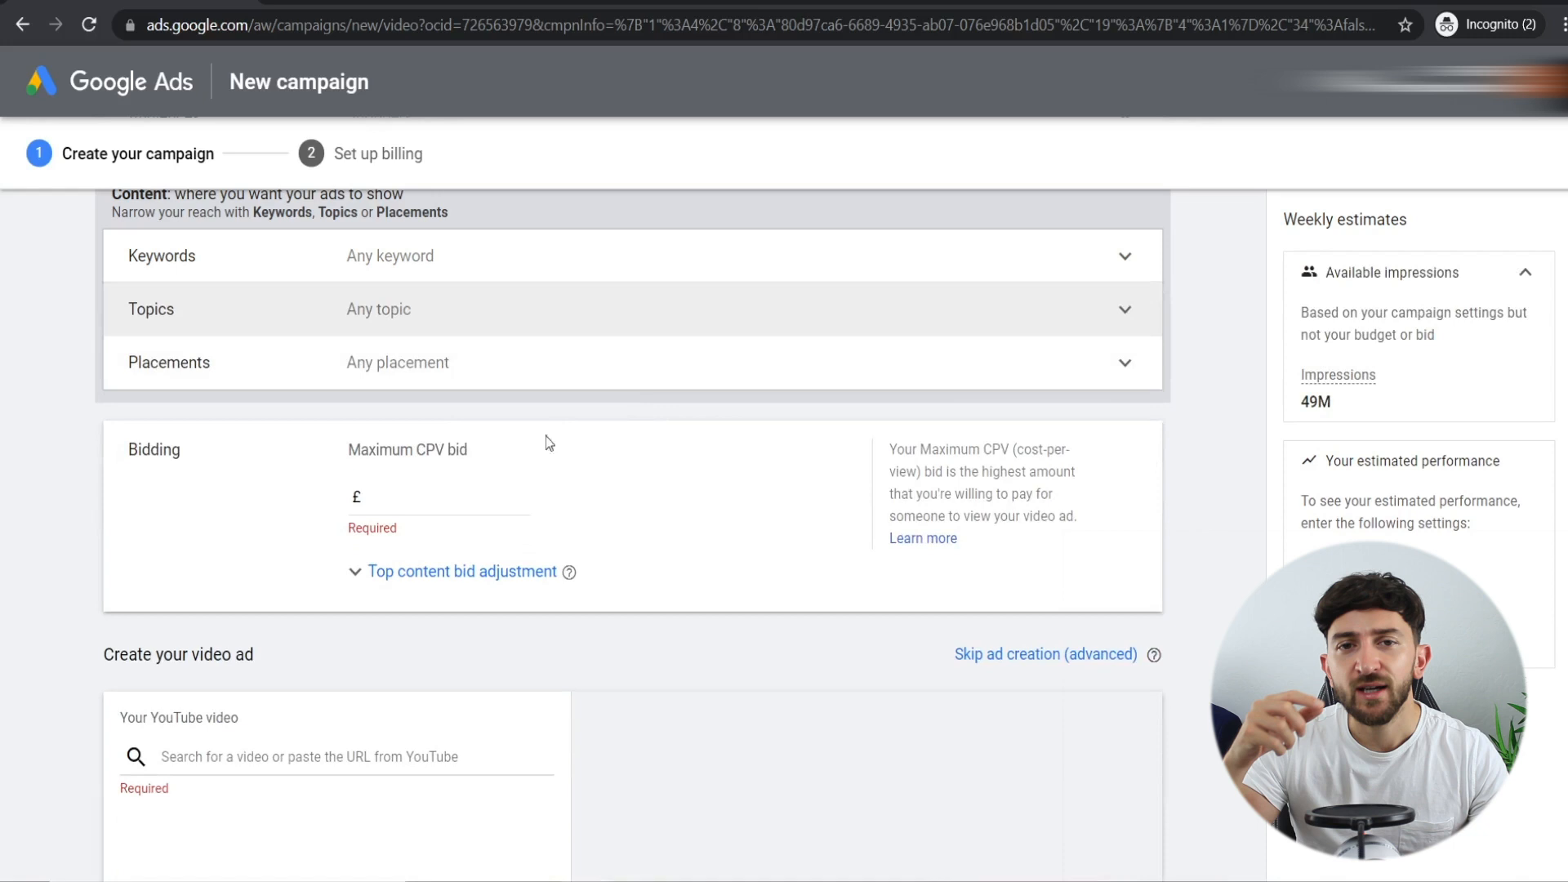
- Search the YouTube channel placements for "the roomates" and target the channel The Roommates
{"action": "left_click", "coordinate": [467, 371]}
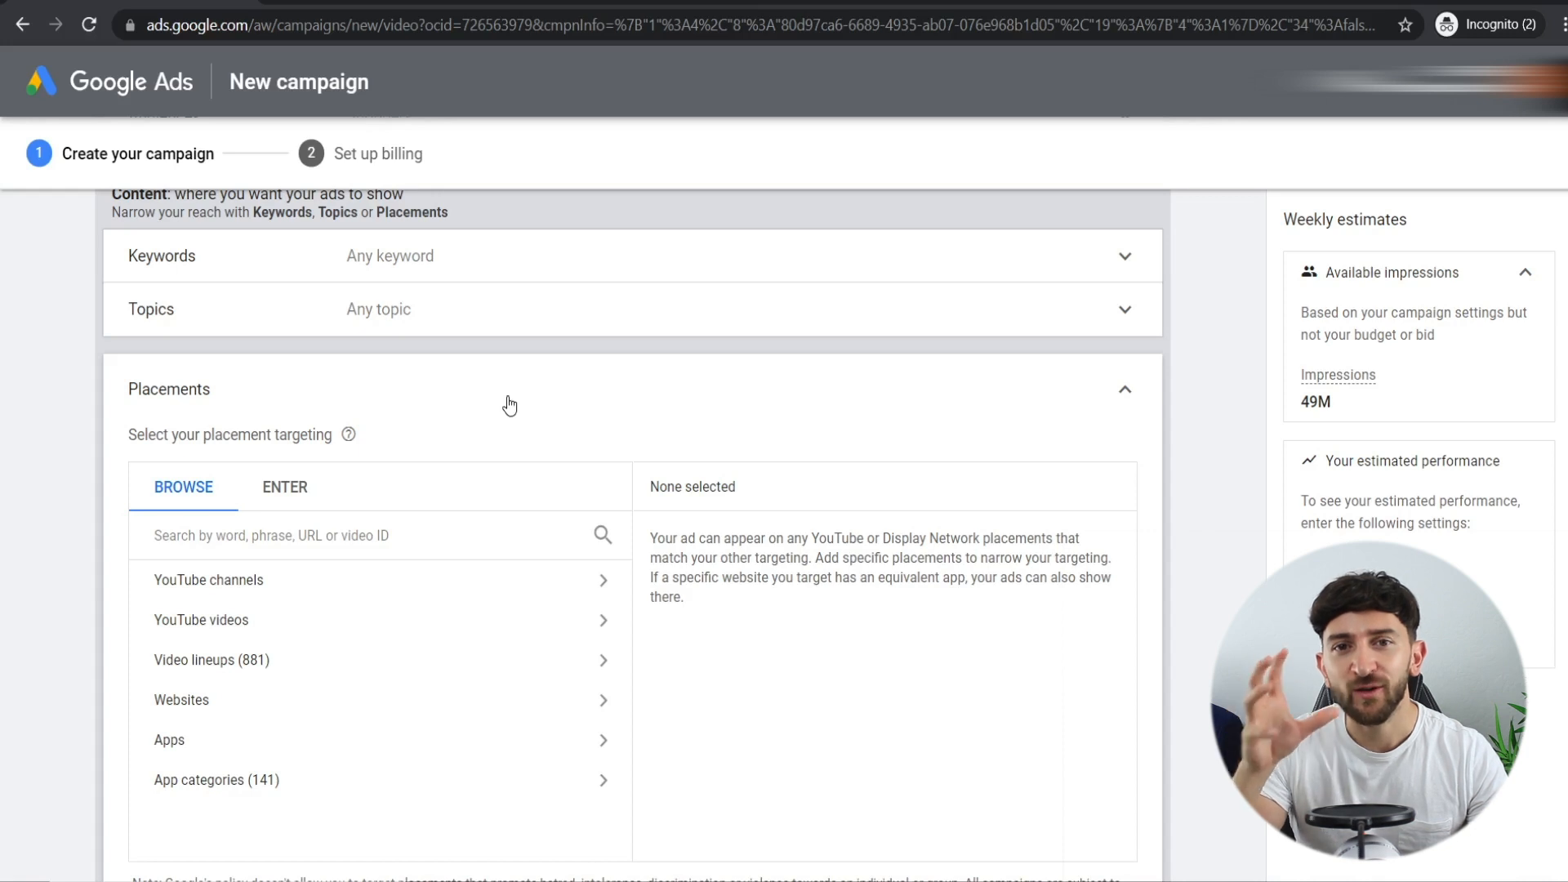
{"action": "left_click", "coordinate": [246, 580]}
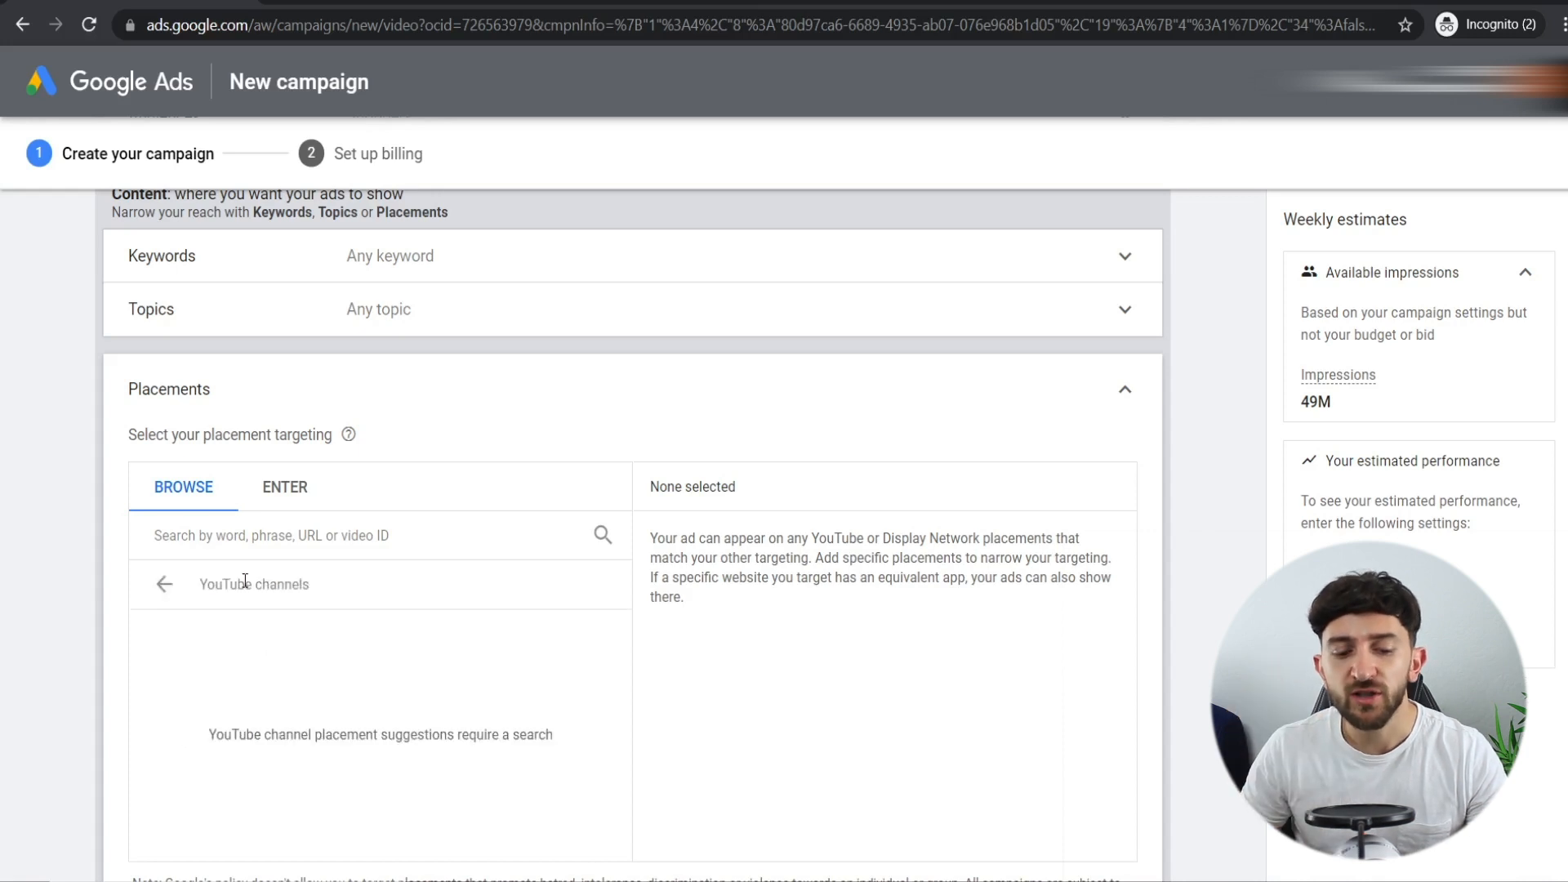
{"action": "left_click", "coordinate": [164, 584]}
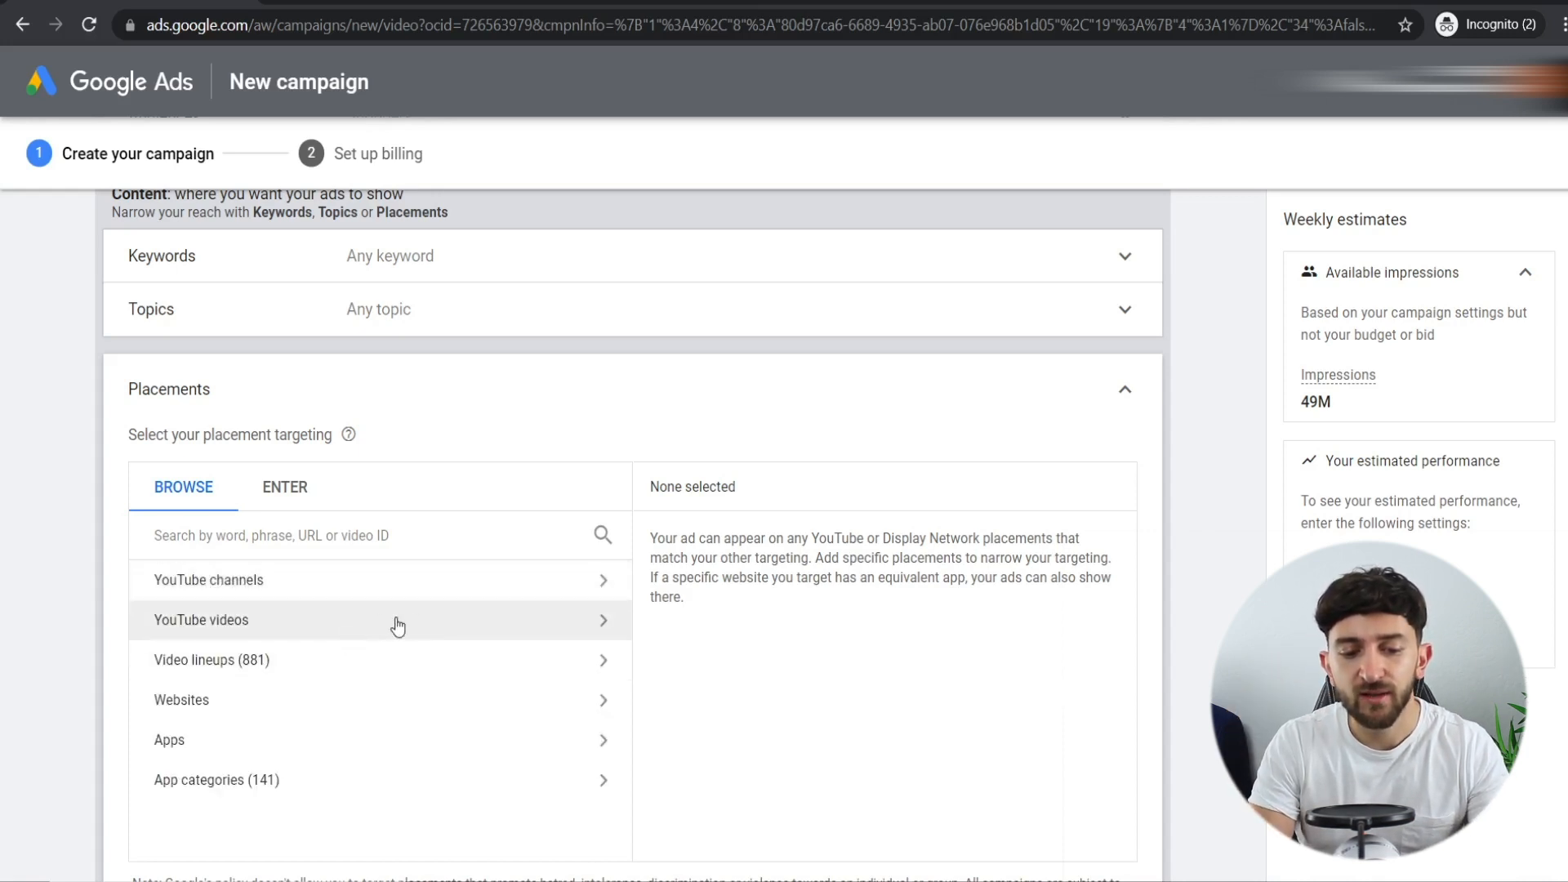
{"action": "left_click", "coordinate": [288, 587]}
{"action": "left_click", "coordinate": [294, 535]}
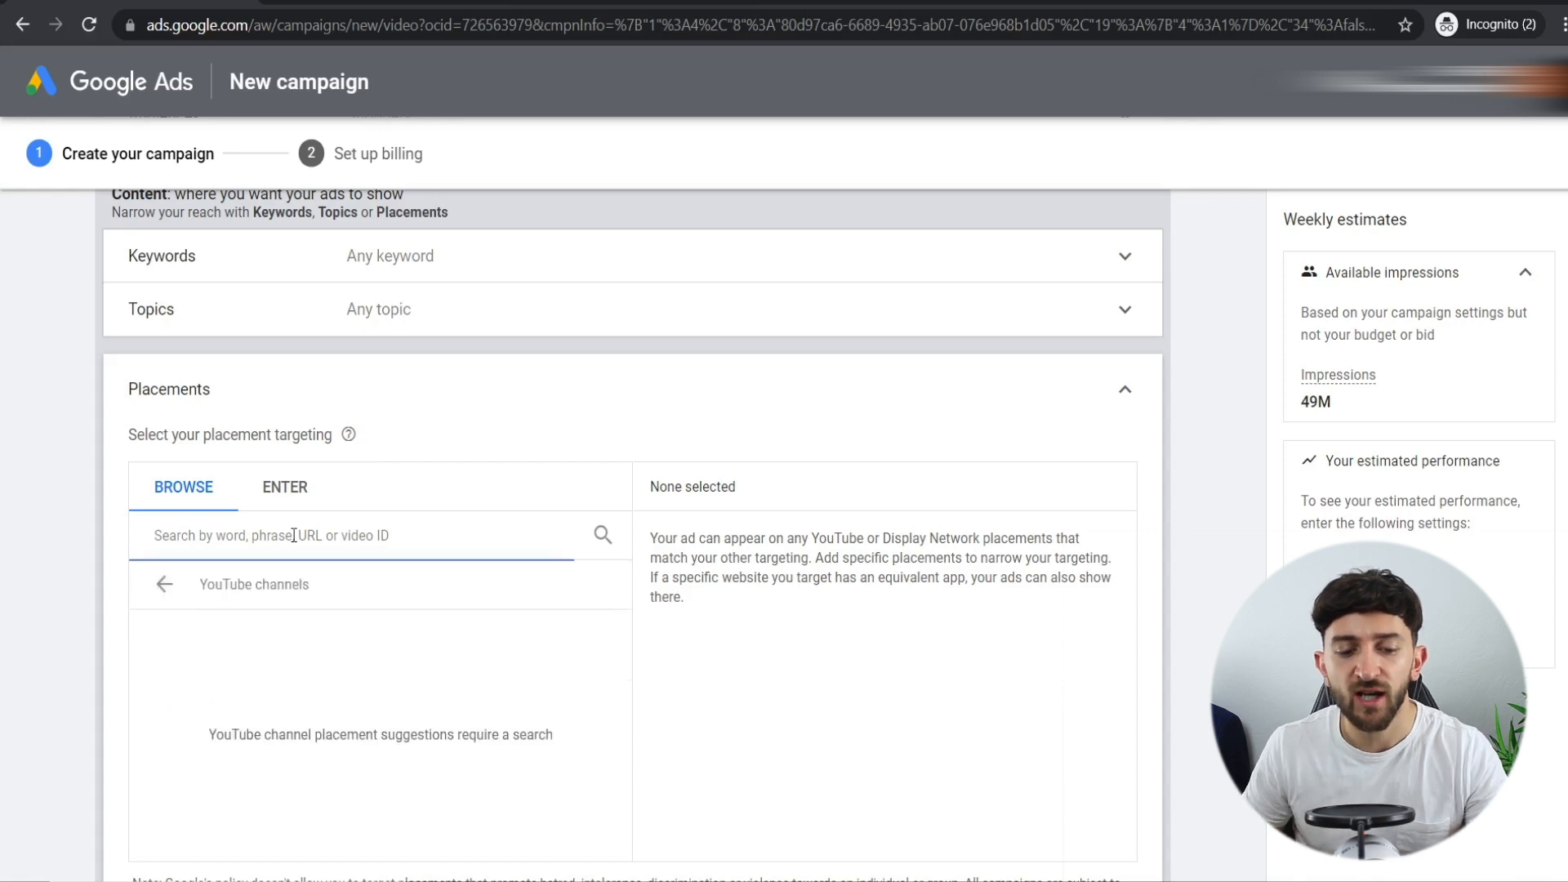
{"action": "type", "text": "the roomates"}
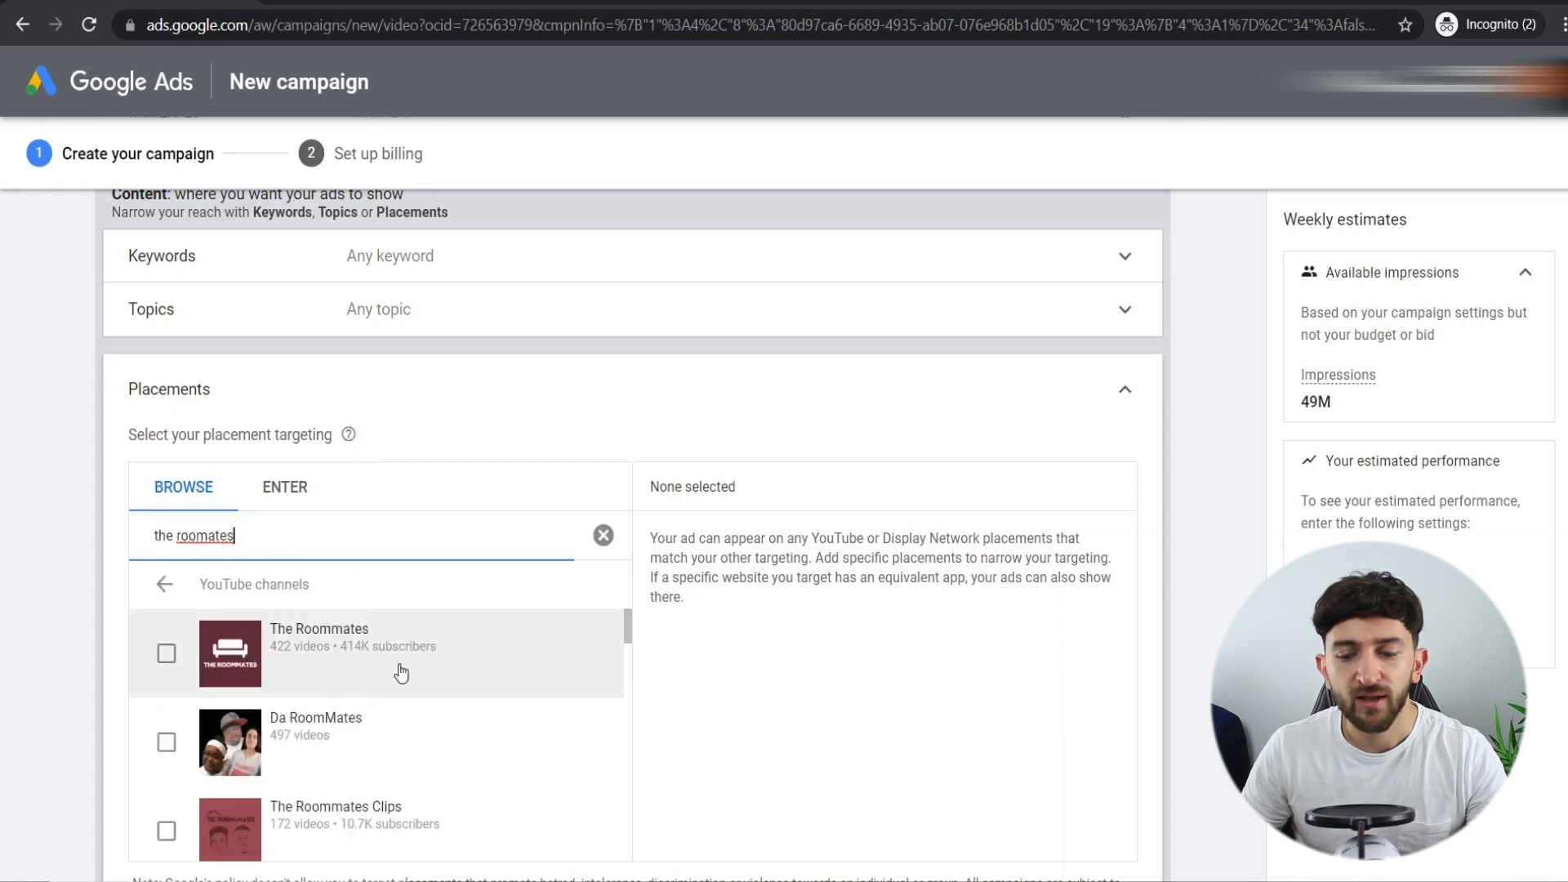
{"action": "left_click", "coordinate": [354, 675]}
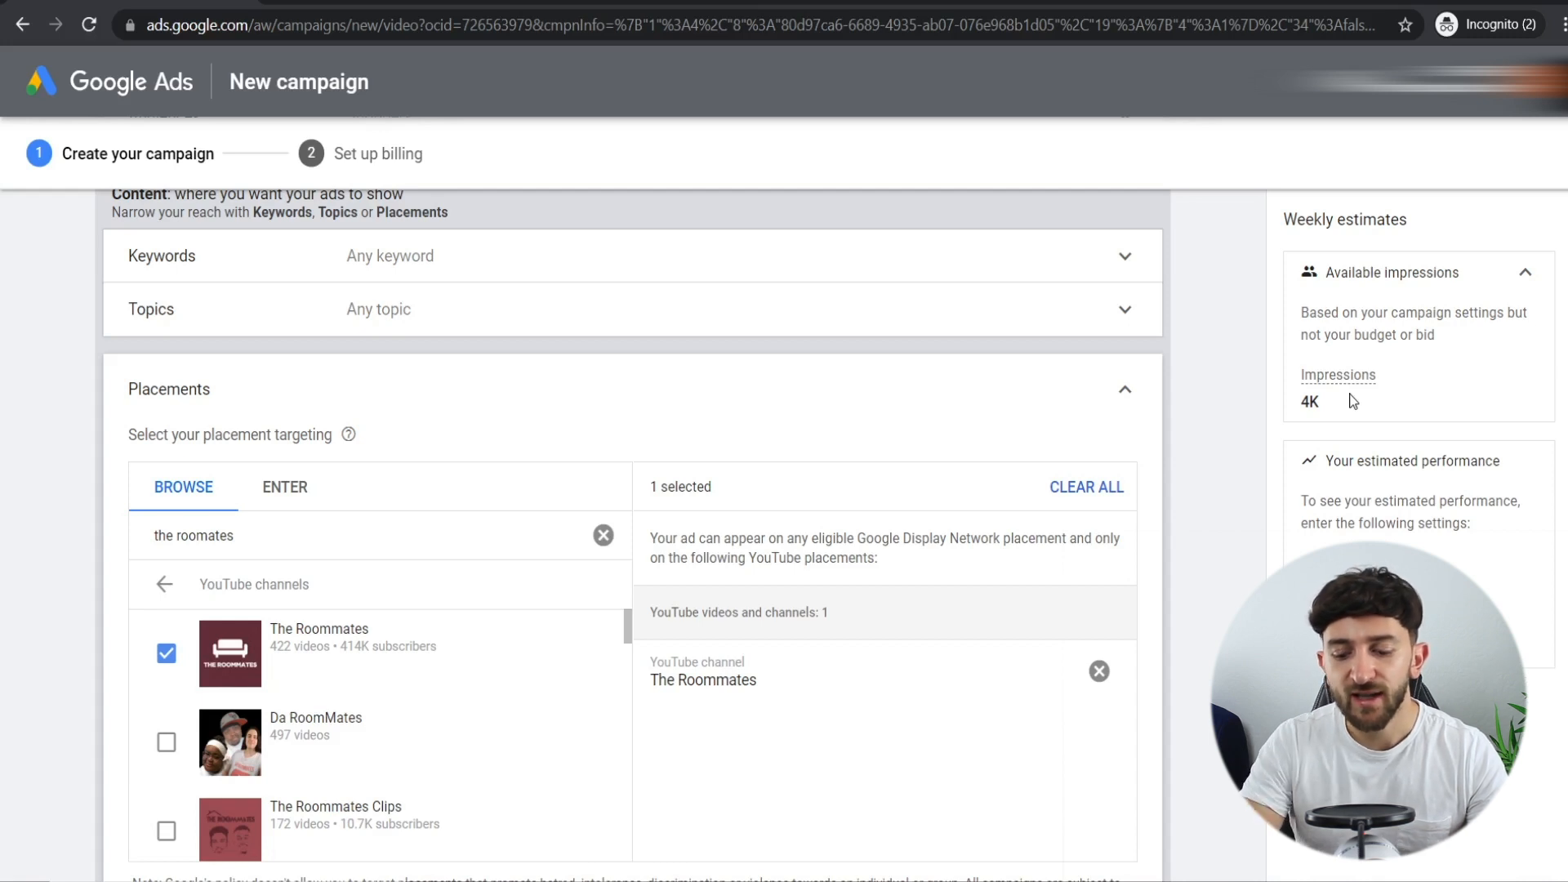
- Search the channel placements for "teaching" and add the Teachingmensfashion channel
{"action": "triple_click", "coordinate": [217, 536]}
{"action": "type", "text": "teaching"}
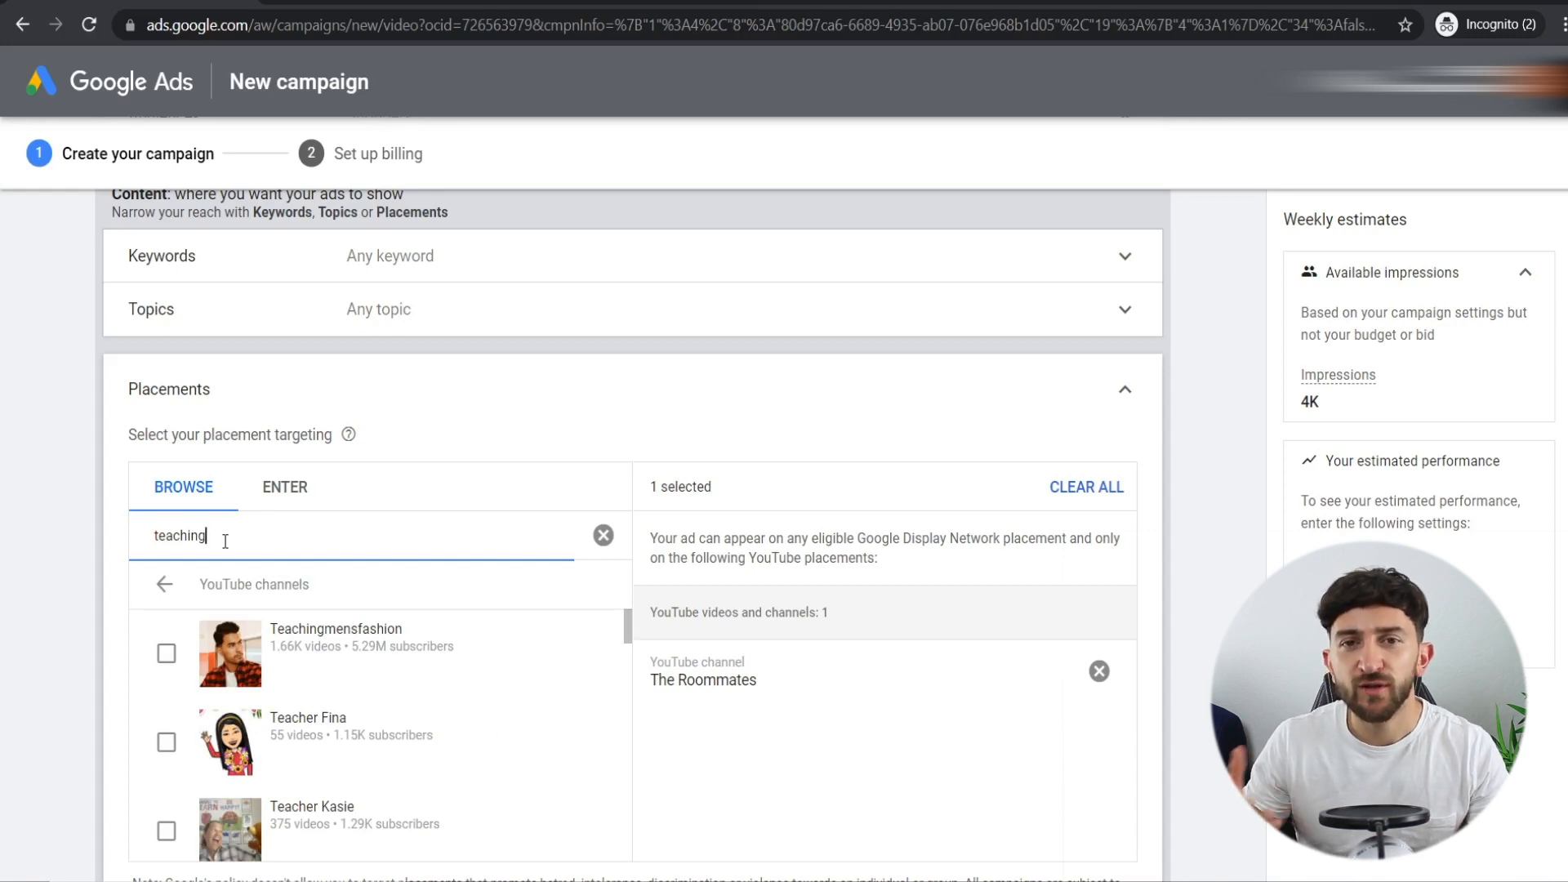
{"action": "left_click", "coordinate": [342, 675]}
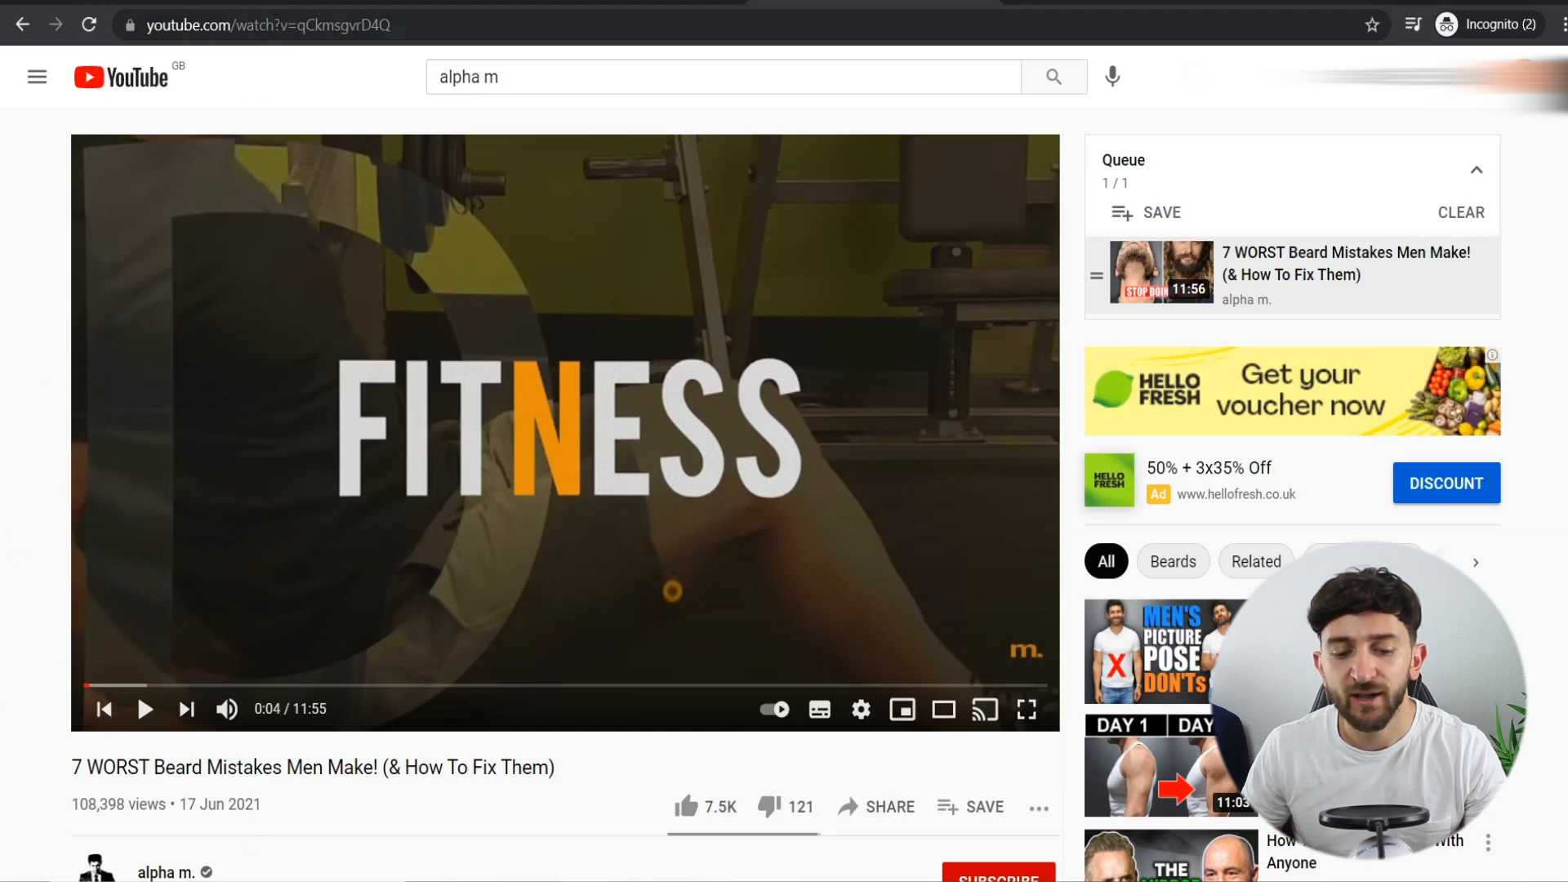
- Copy the URL of the YouTube video "7 WORST Beard Mistakes Men Make! (& How To Fix Them)" and add that video as a placement
{"action": "left_click", "coordinate": [277, 26]}
{"action": "key", "text": "ctrl+c"}
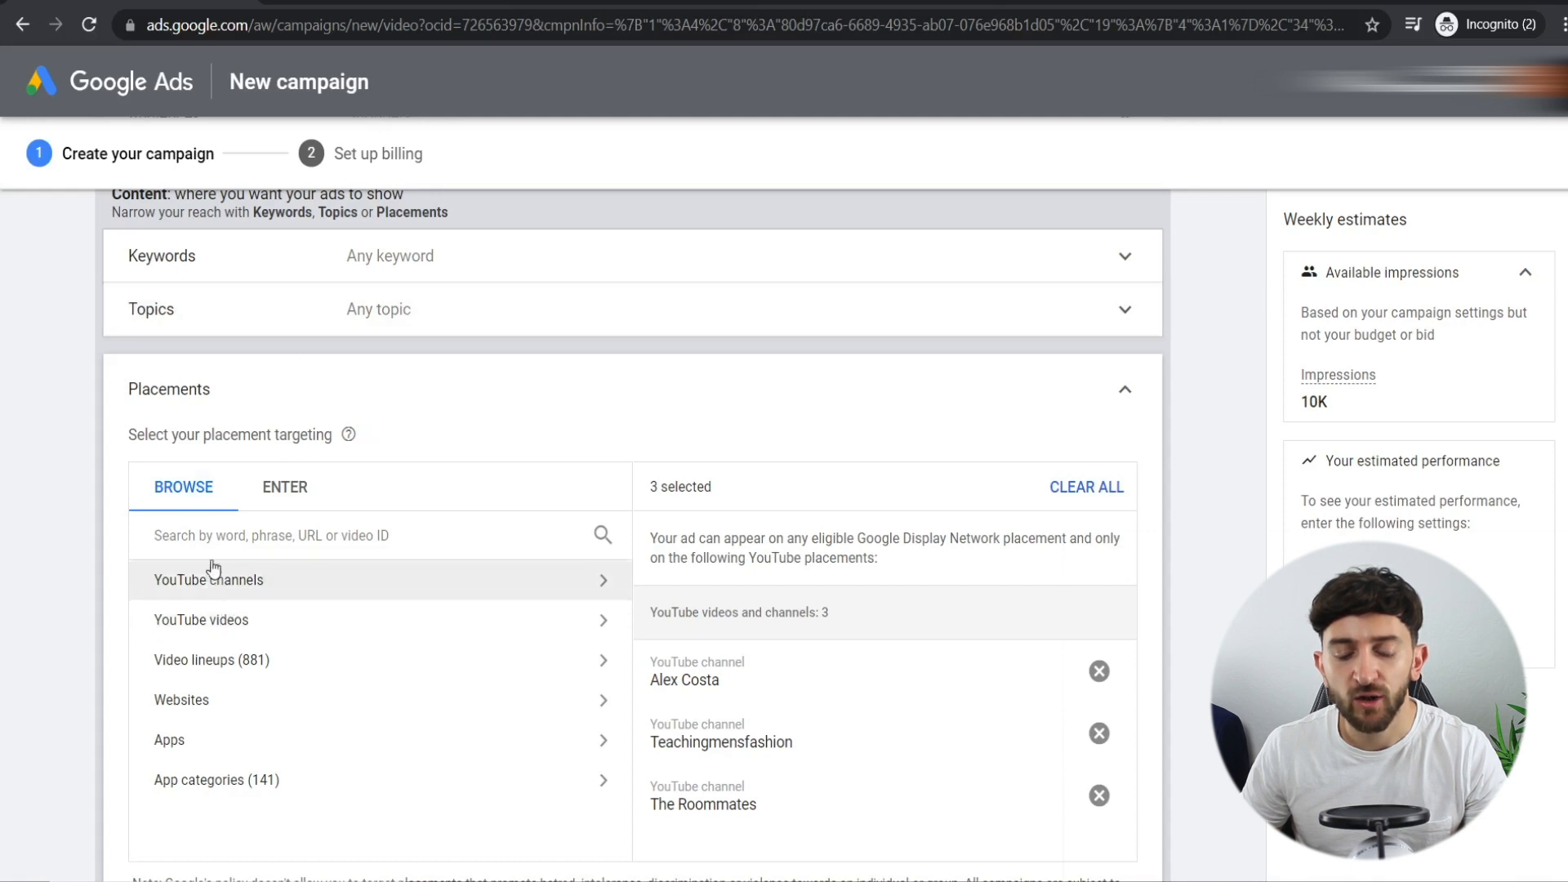
{"action": "left_click", "coordinate": [216, 532]}
{"action": "key", "text": "ctrl+v"}
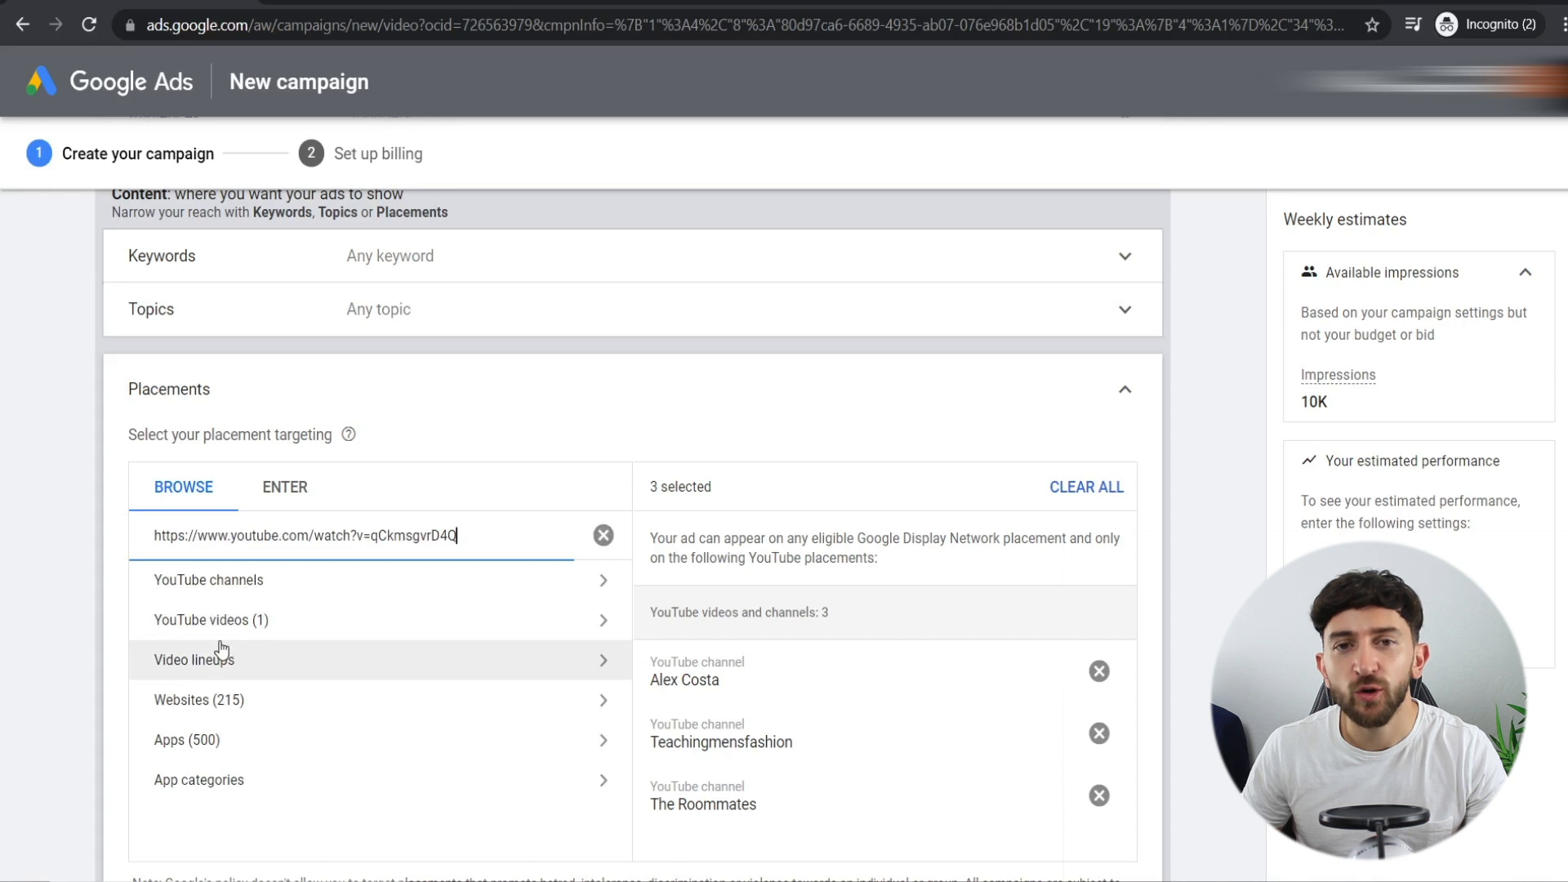
{"action": "left_click", "coordinate": [317, 627]}
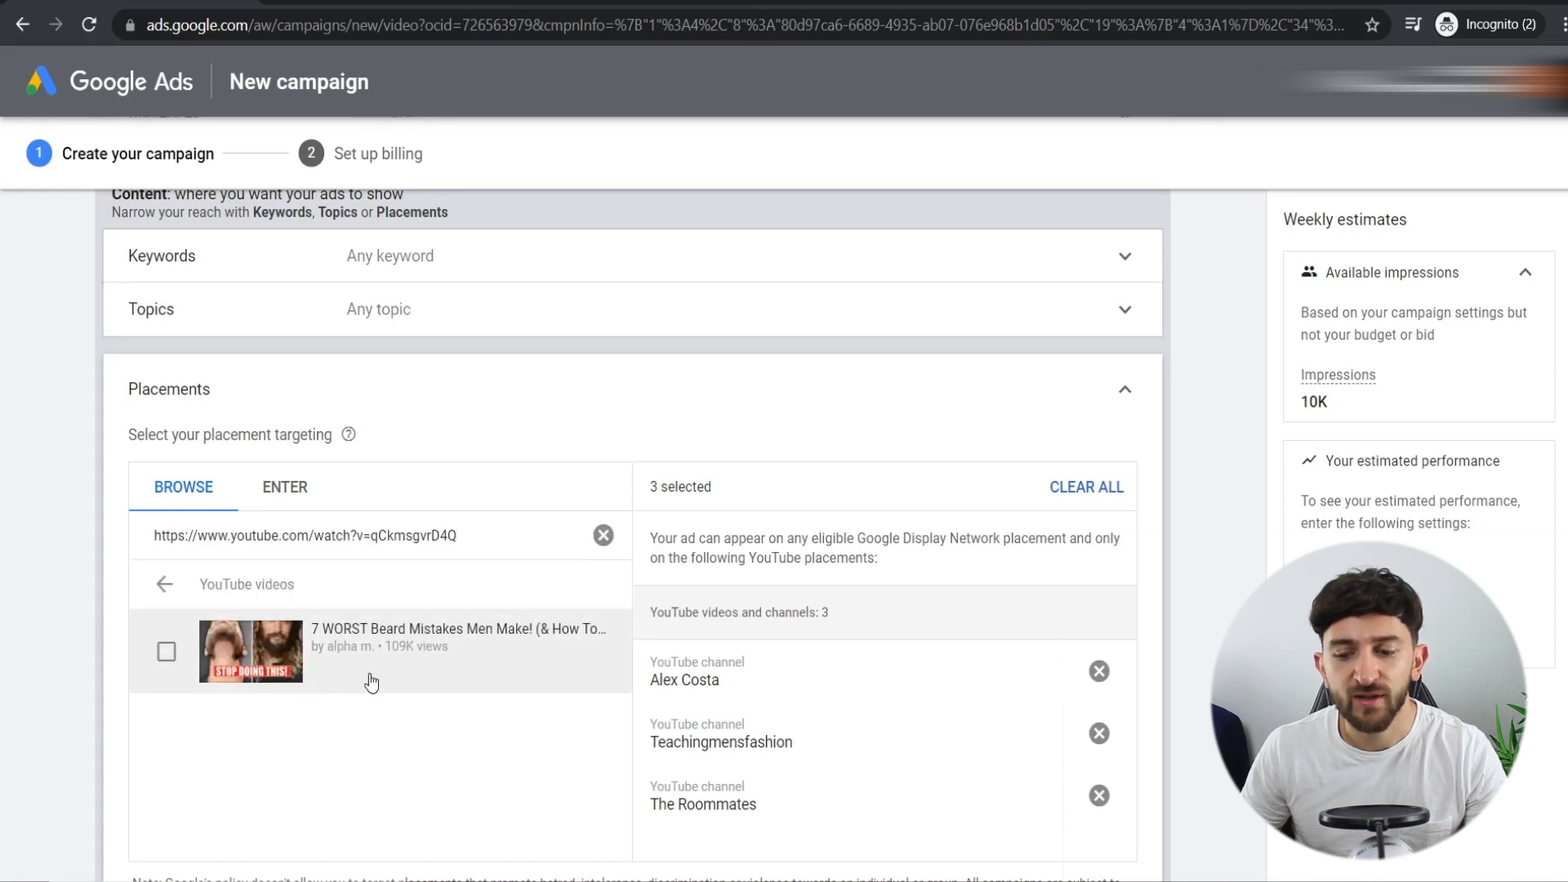
{"action": "left_click", "coordinate": [391, 684]}
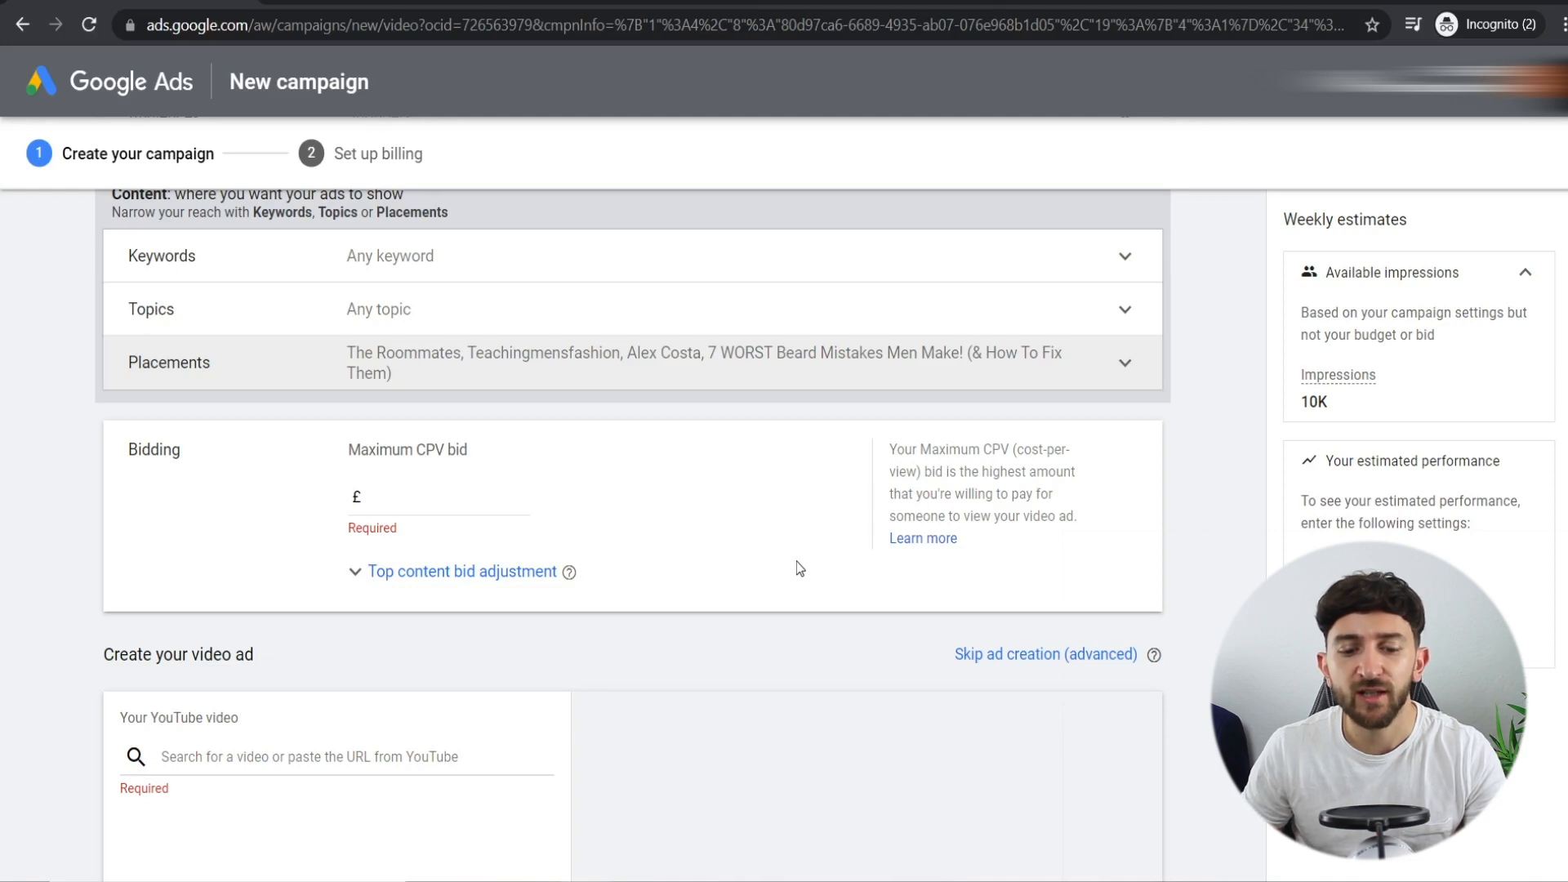
- Set the ad group's maximum CPV bid to £0.15
{"action": "left_click", "coordinate": [471, 503]}
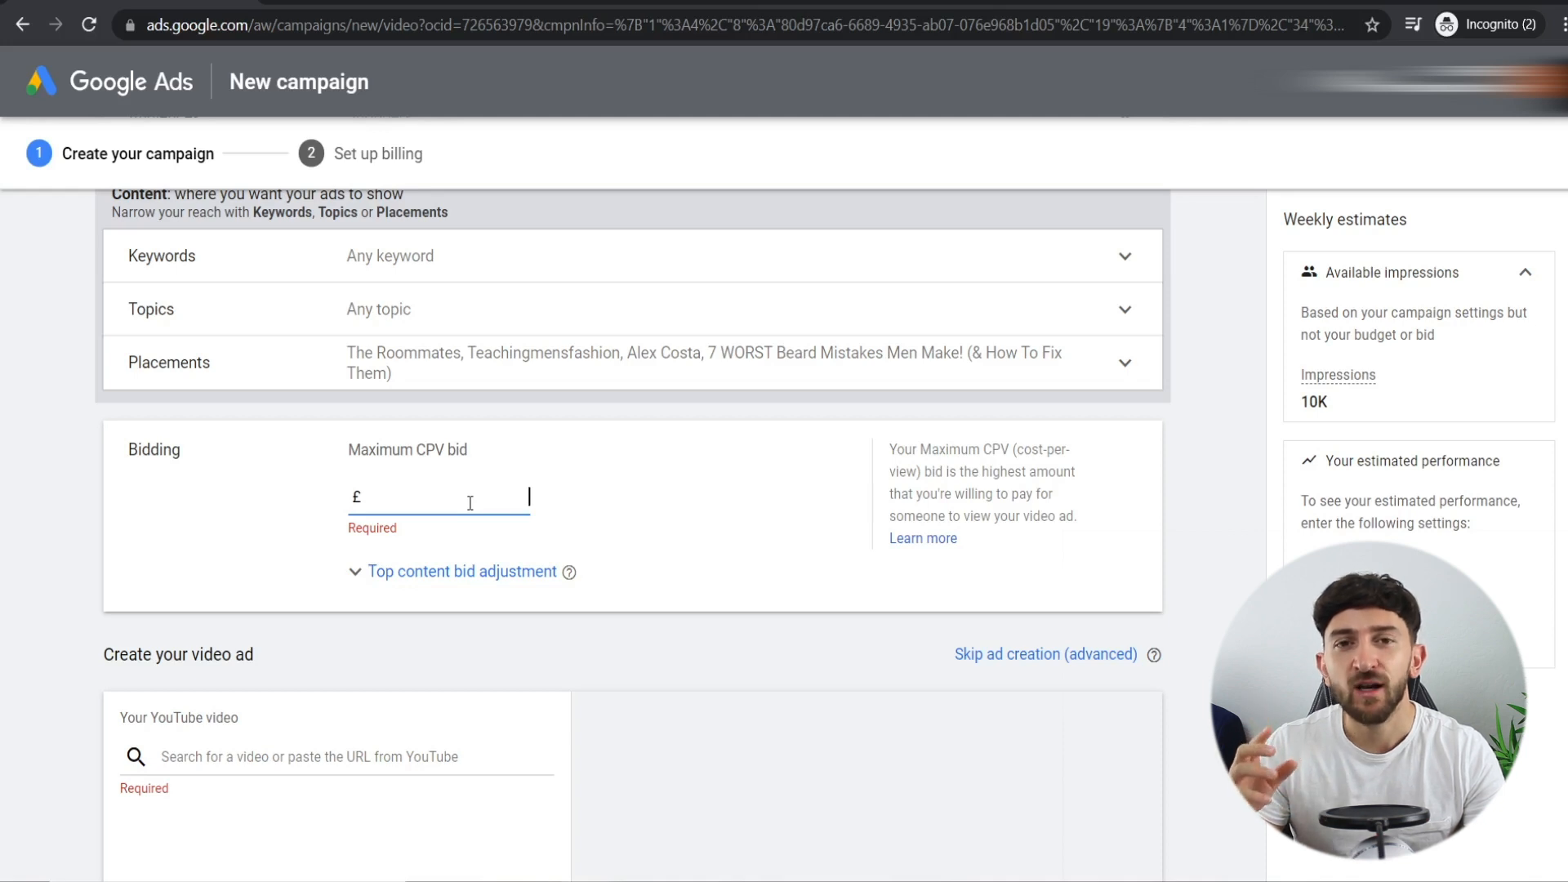
{"action": "key", "text": "alt+Tab"}
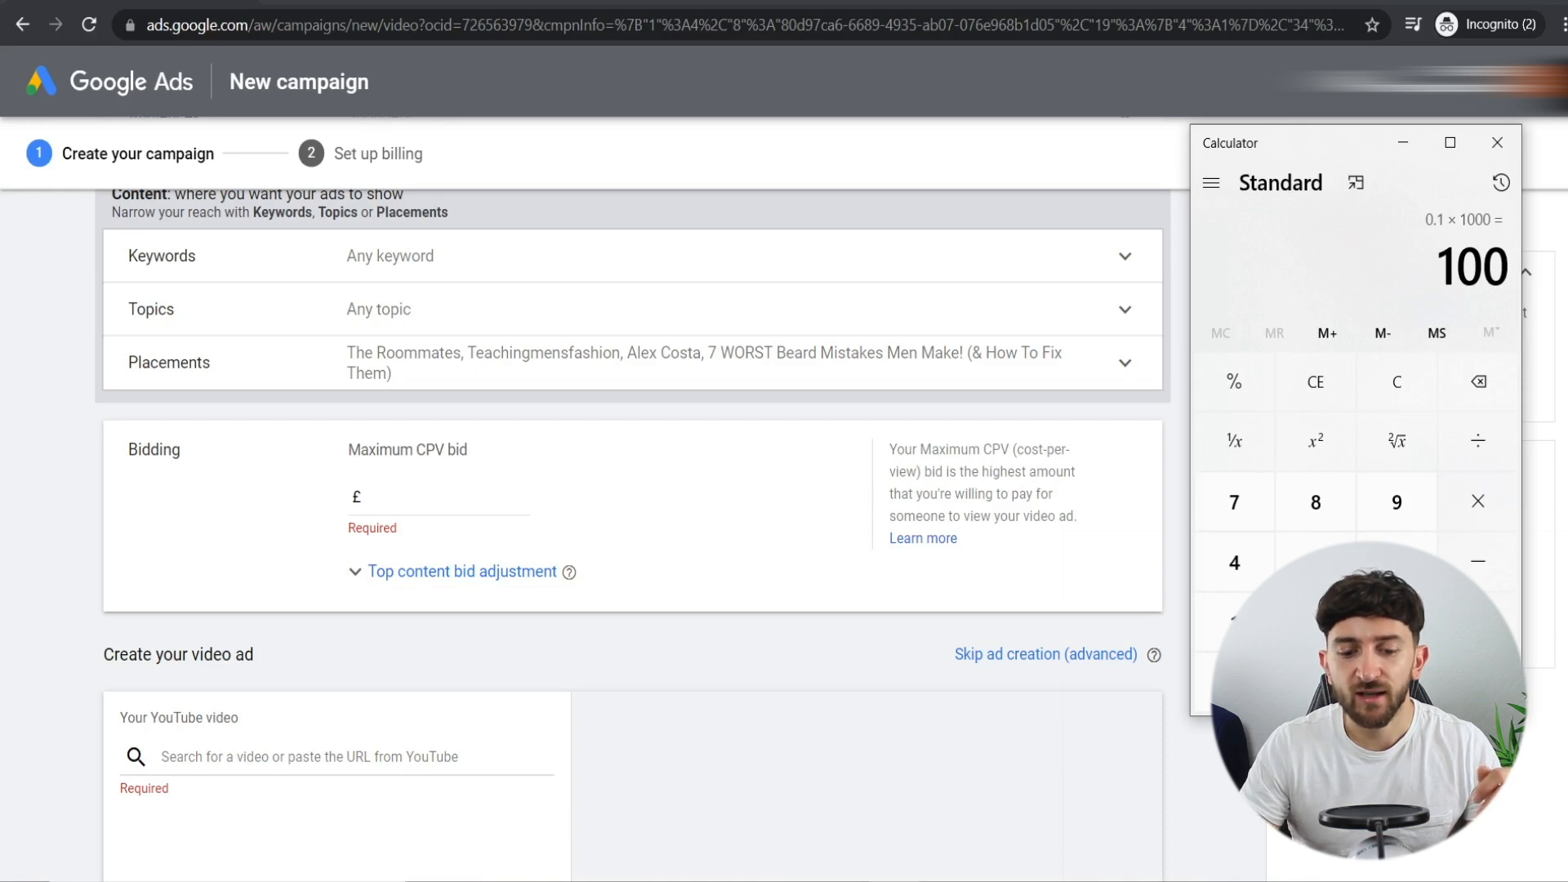
{"action": "left_click", "coordinate": [477, 499]}
{"action": "type", "text": "0.15"}
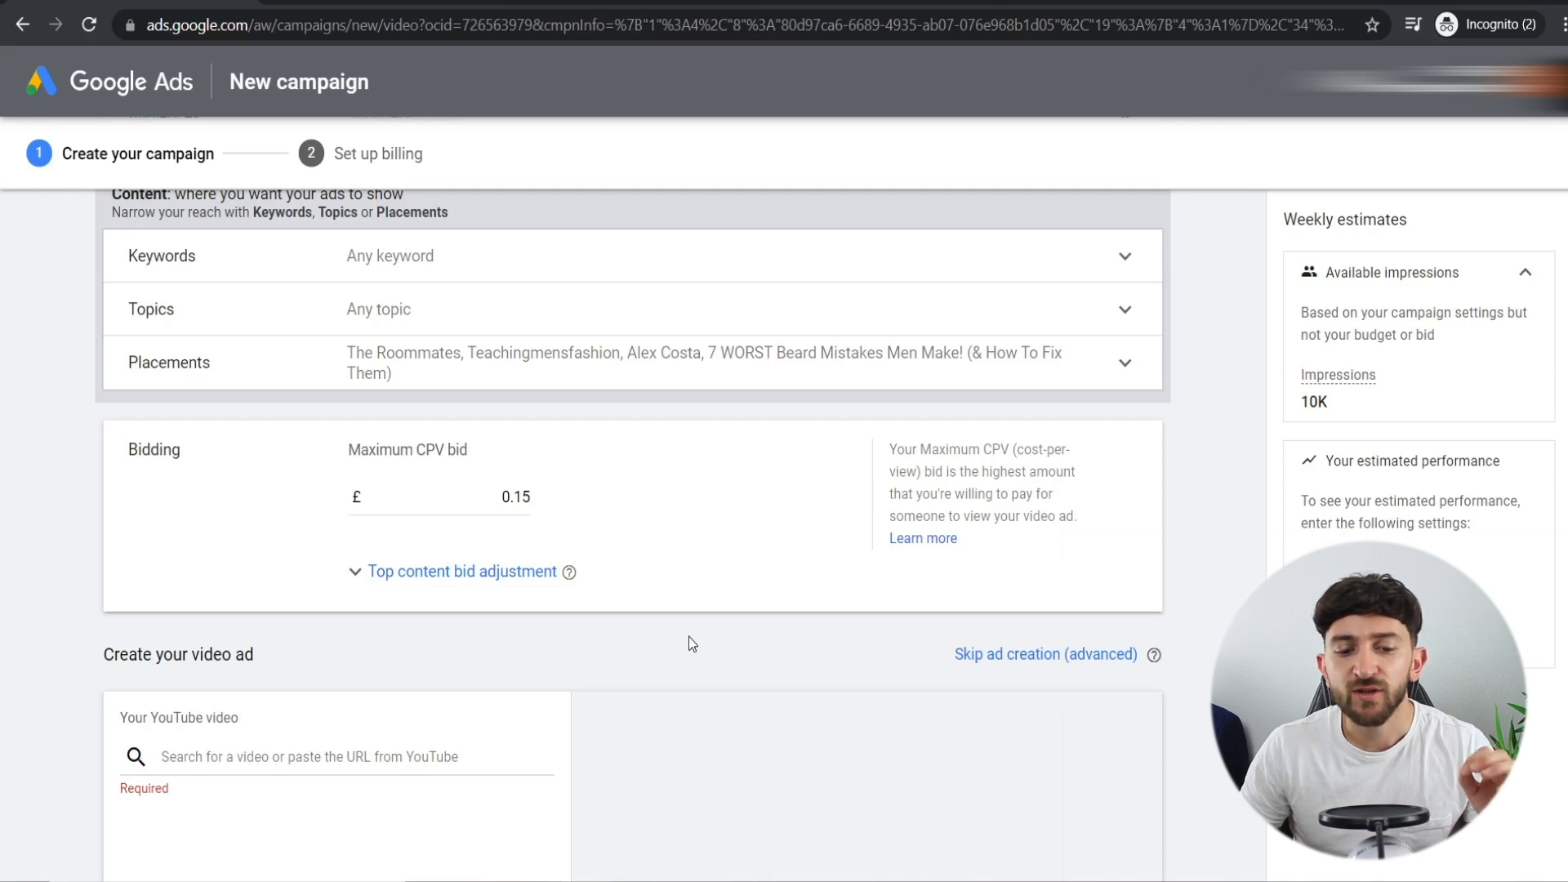
- Go from the video ad creation section to YouTube to upload a video
{"action": "scroll", "coordinate": [683, 653], "scroll_direction": "down", "scroll_amount": 5}
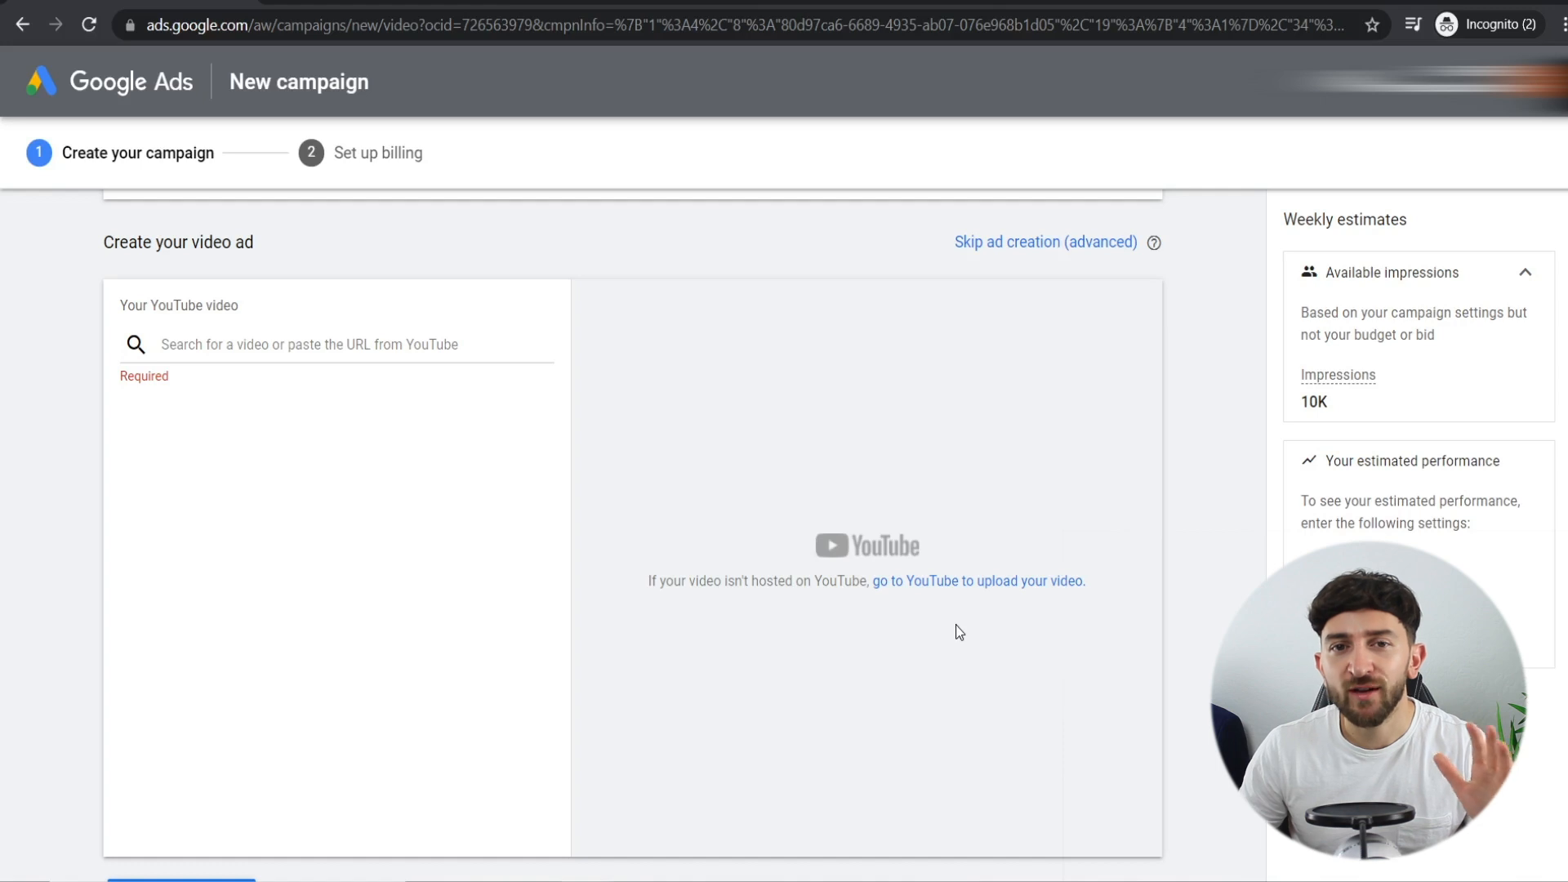
{"action": "left_click", "coordinate": [940, 582]}
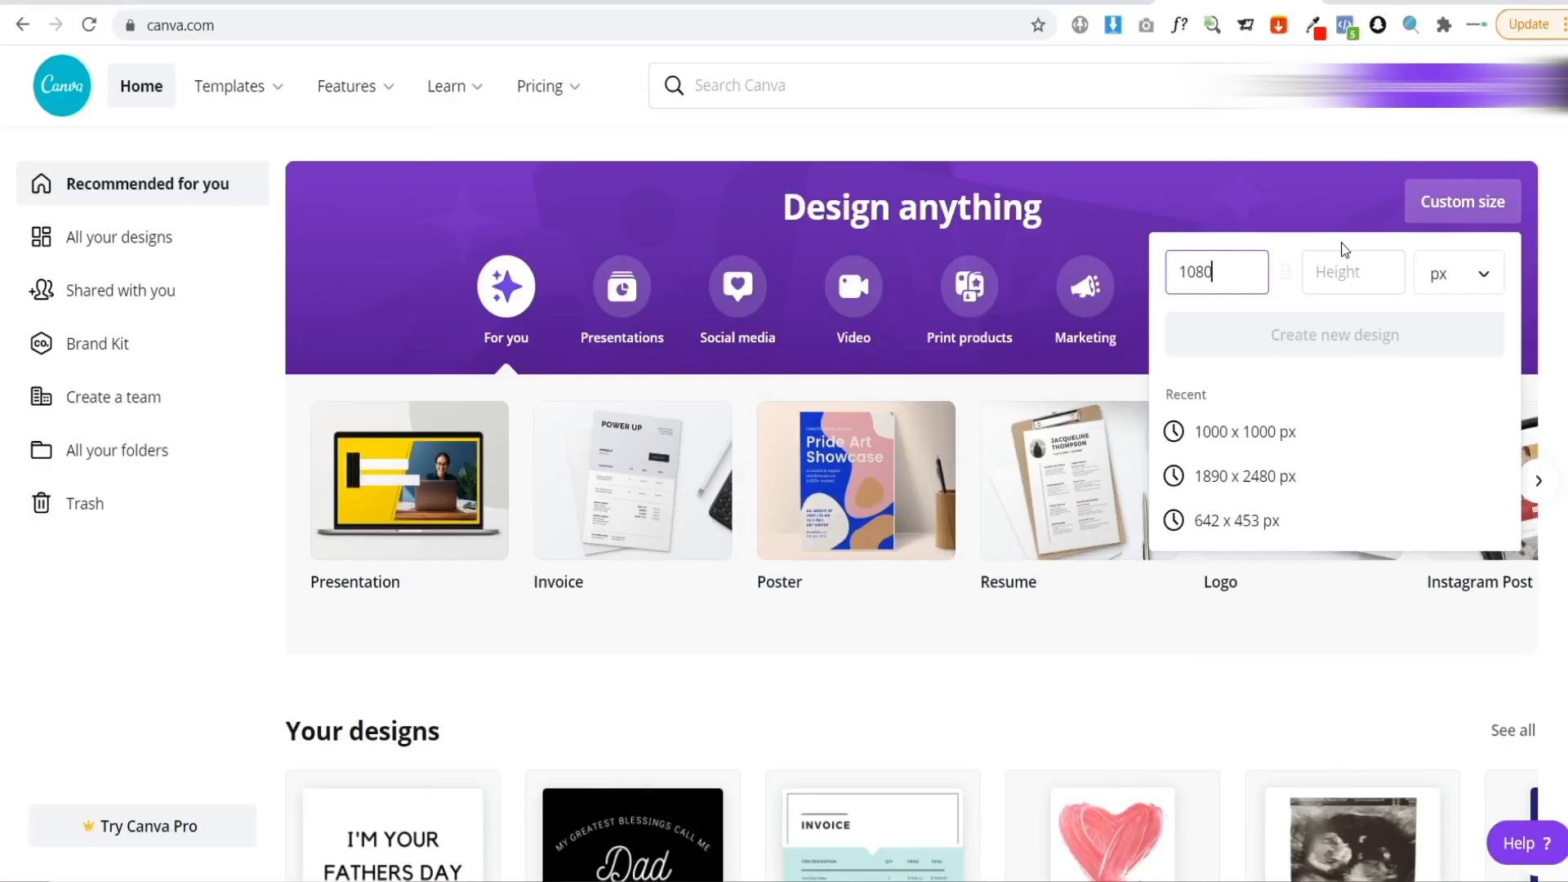
- Create a new custom-size design of 1080 × 1080 px in Canva
{"action": "left_click", "coordinate": [1334, 260]}
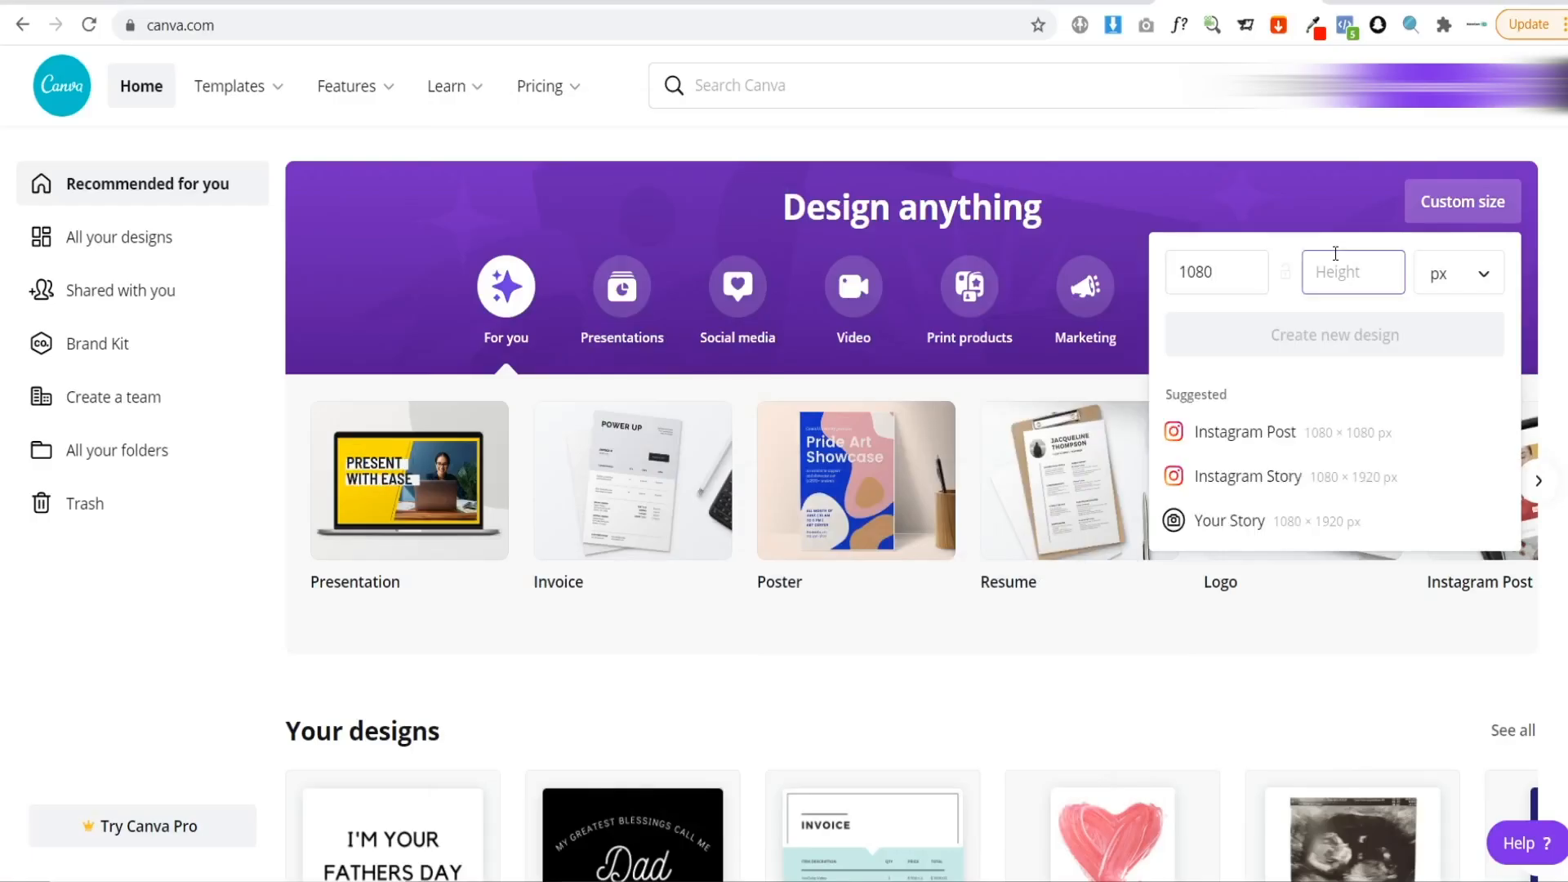
{"action": "type", "text": "1080"}
{"action": "left_click", "coordinate": [1334, 337]}
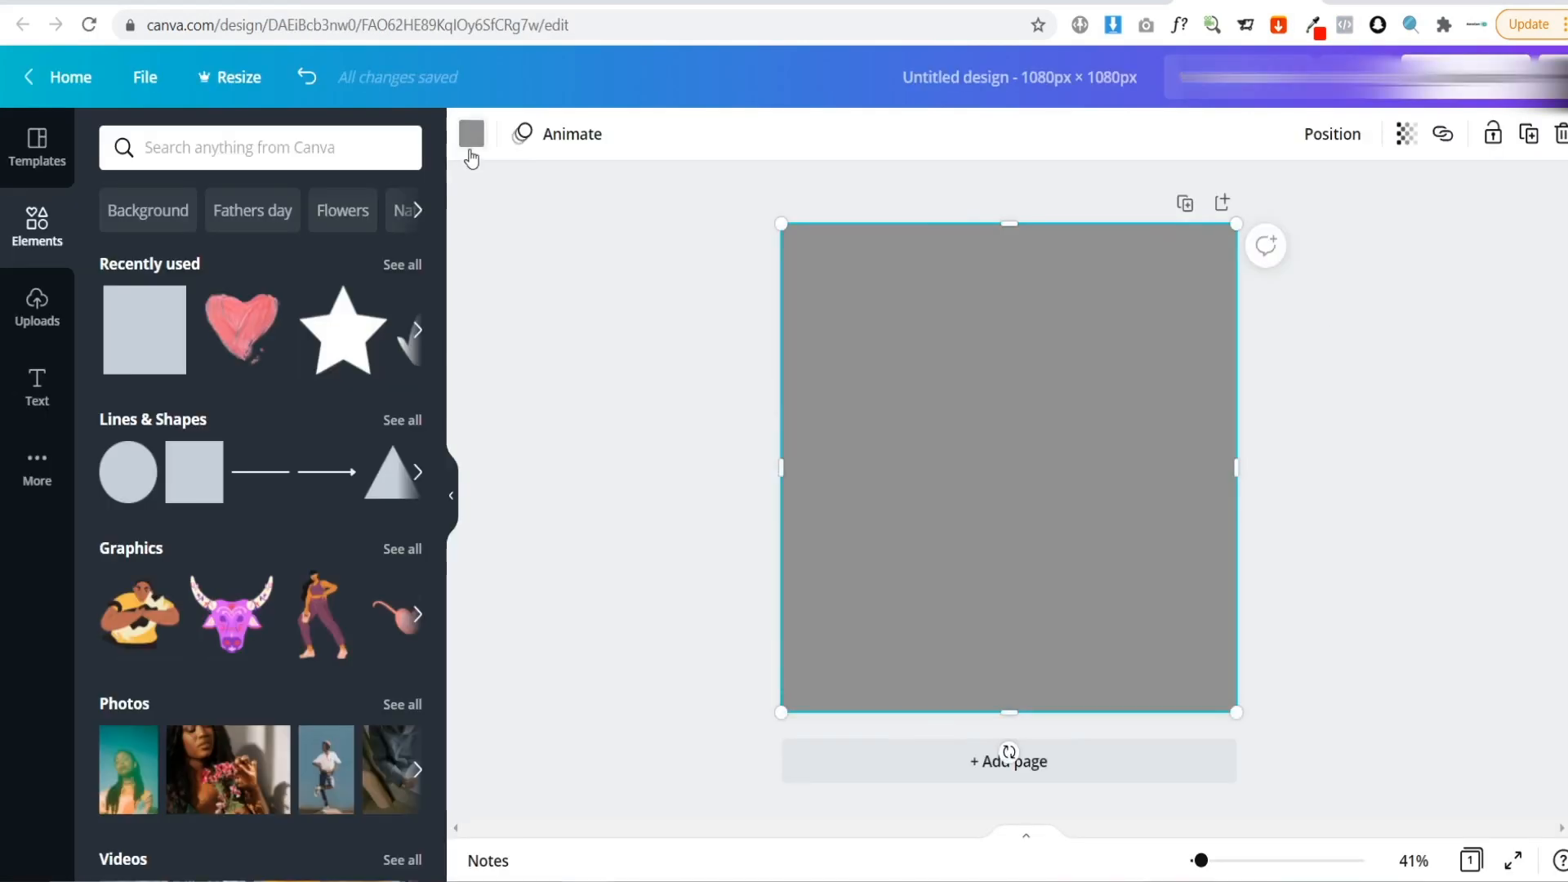
- Color the square that fills the design page black as the logo's background
{"action": "left_click", "coordinate": [472, 133]}
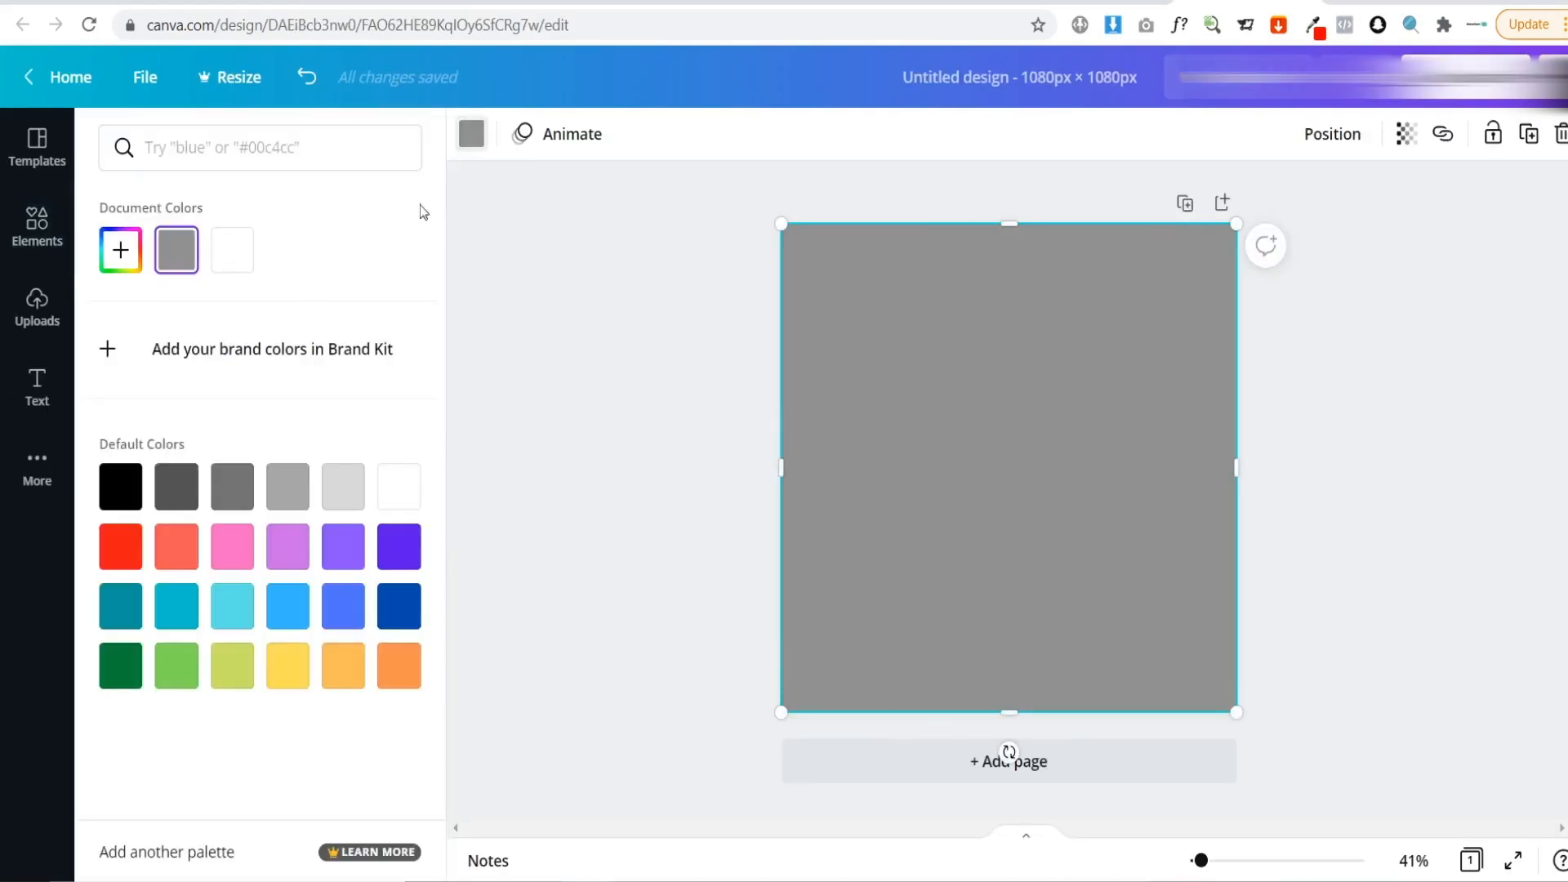
{"action": "left_click", "coordinate": [120, 487]}
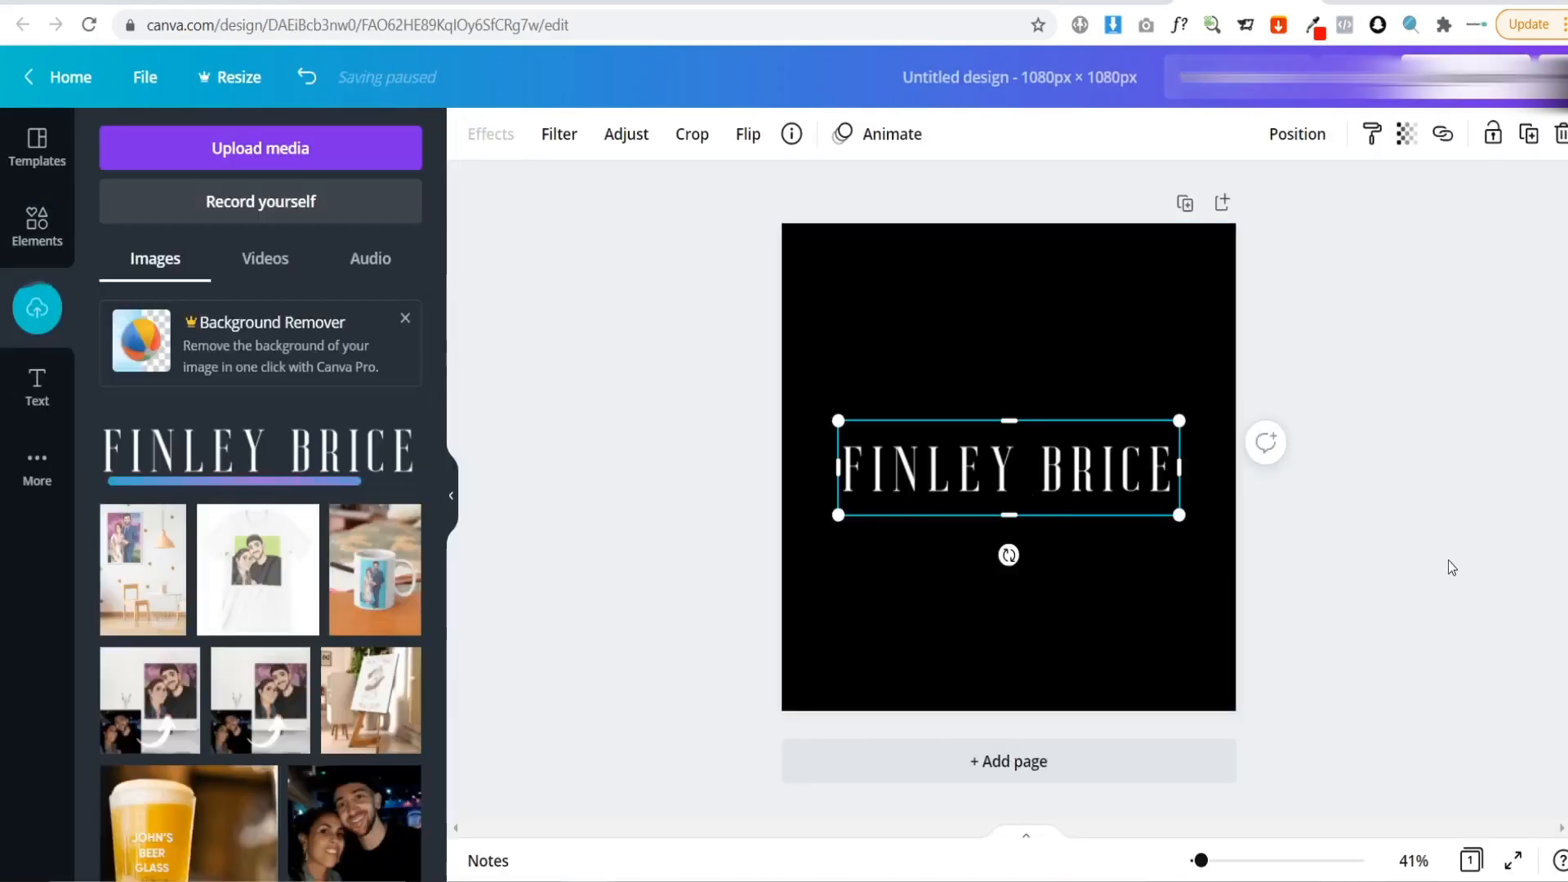
{"action": "left_click", "coordinate": [1452, 566]}
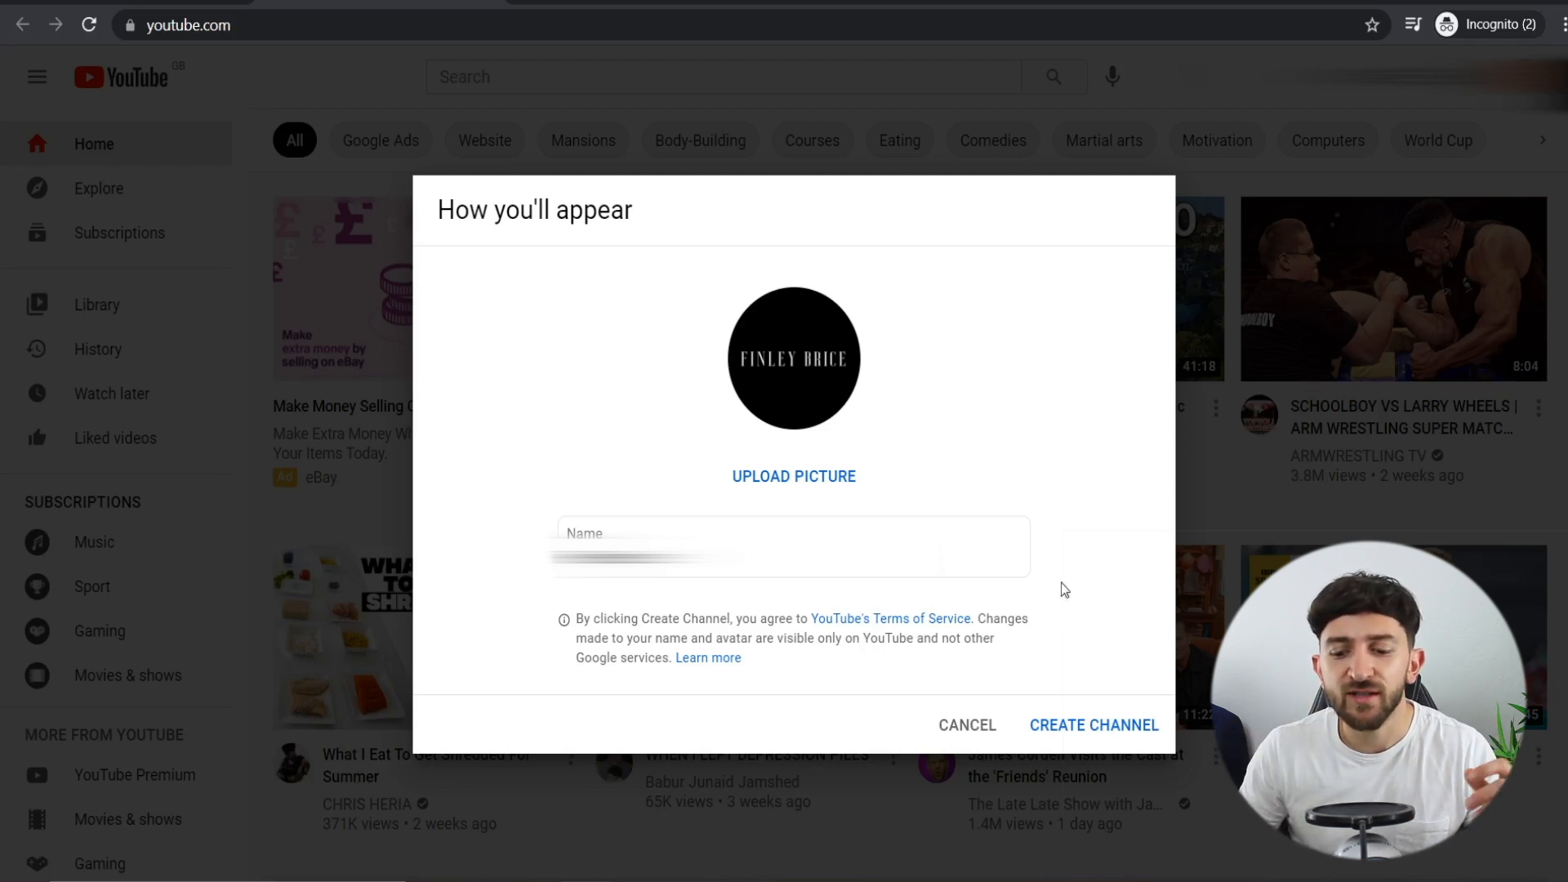
- Switch to YouTube and create the channel with the brand logo as its picture
{"action": "left_click", "coordinate": [1099, 730]}
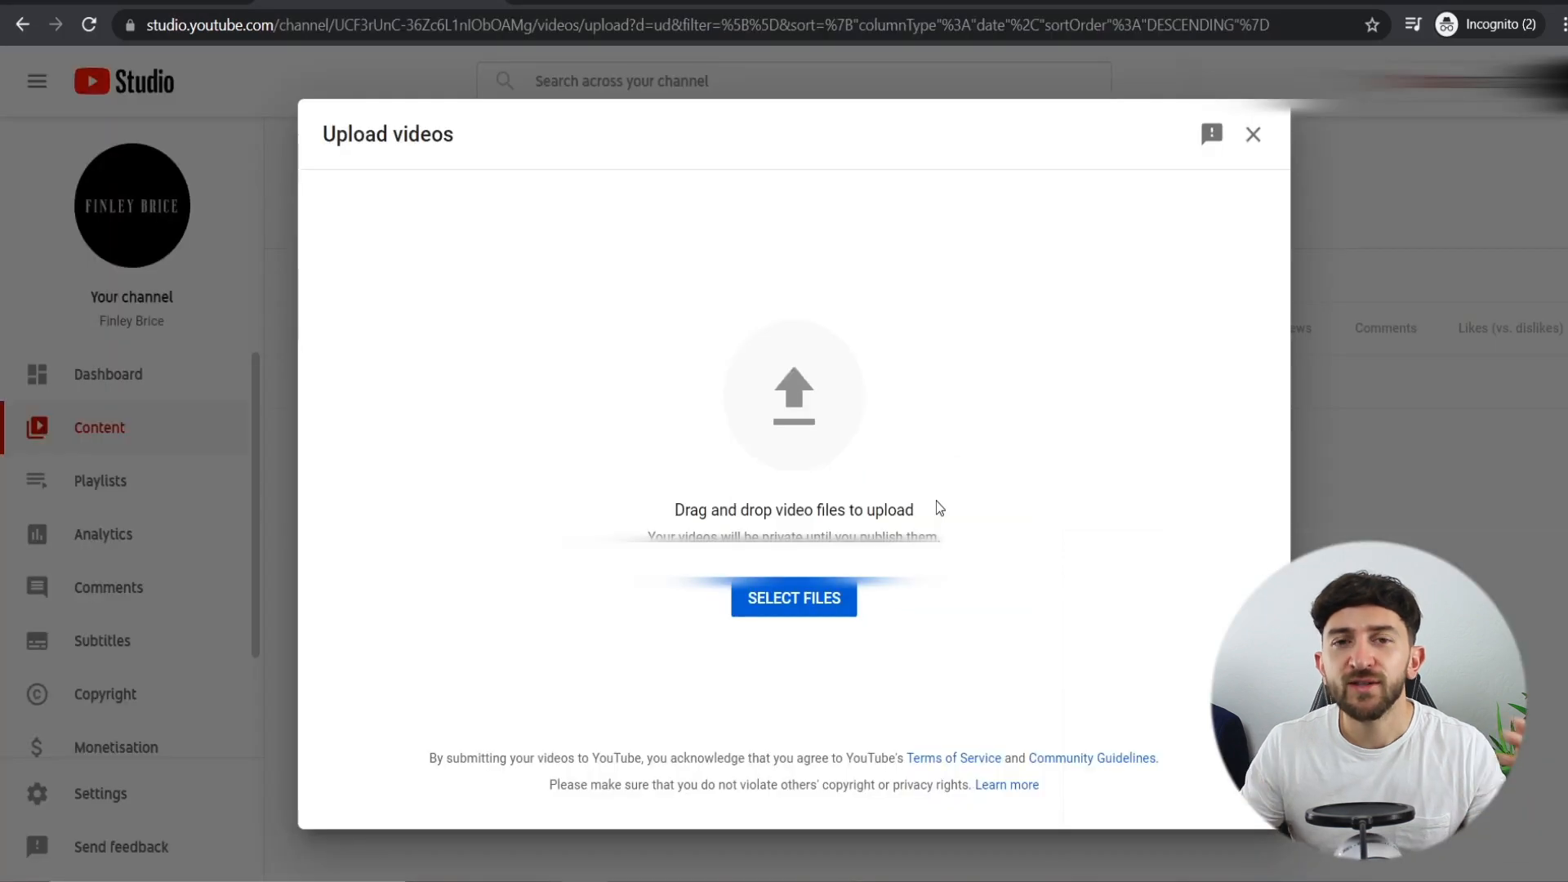
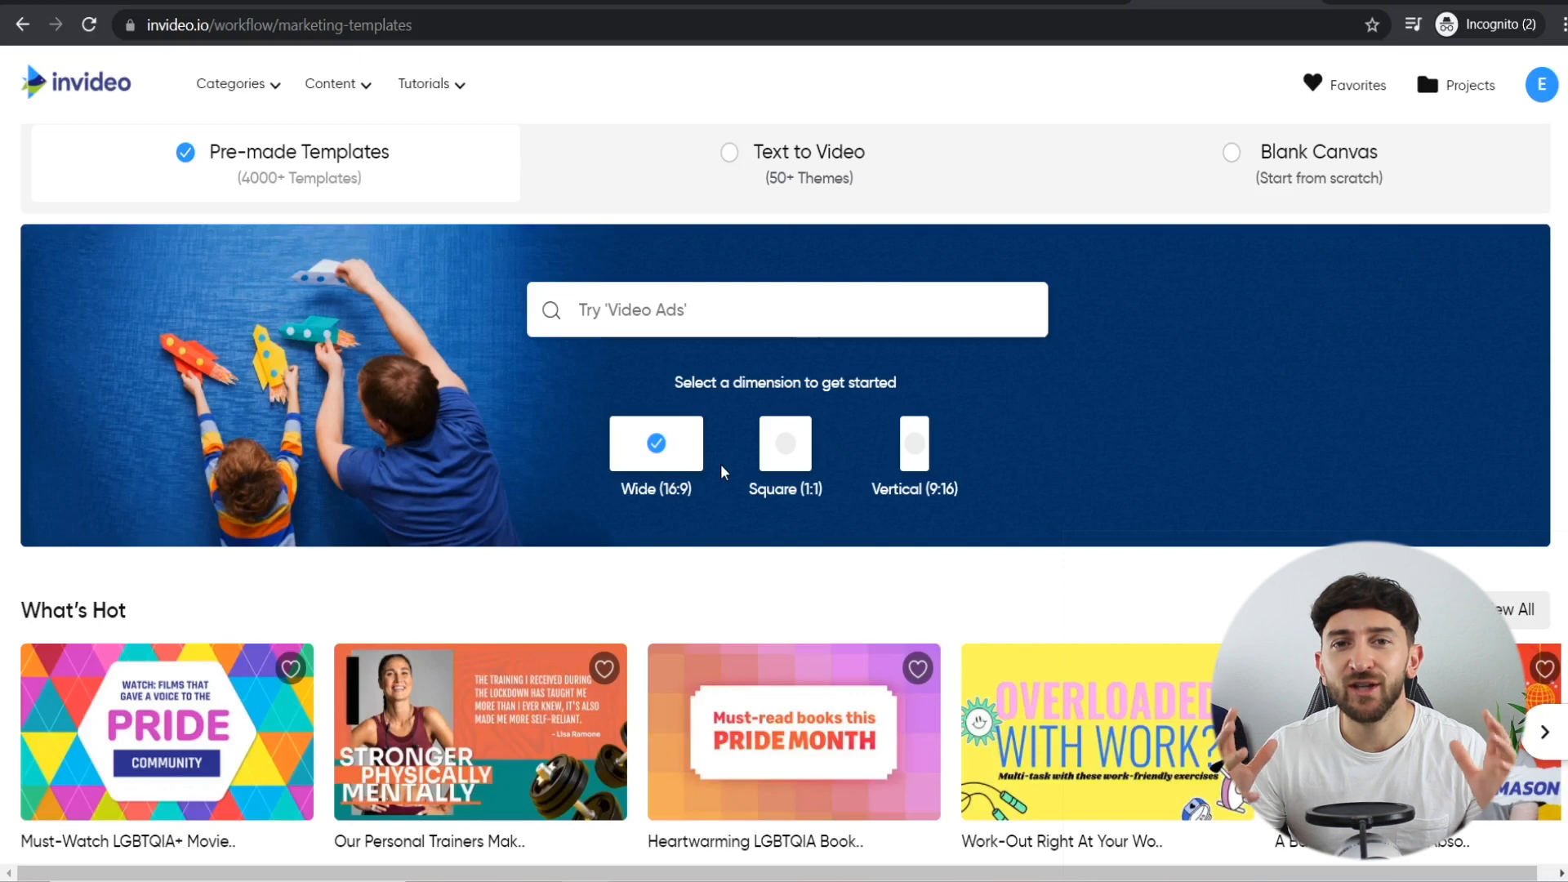
- Search the pre-made video templates in invideo for "mens fashion" and browse the results
{"action": "left_click", "coordinate": [605, 320]}
{"action": "type", "text": "mens fashion"}
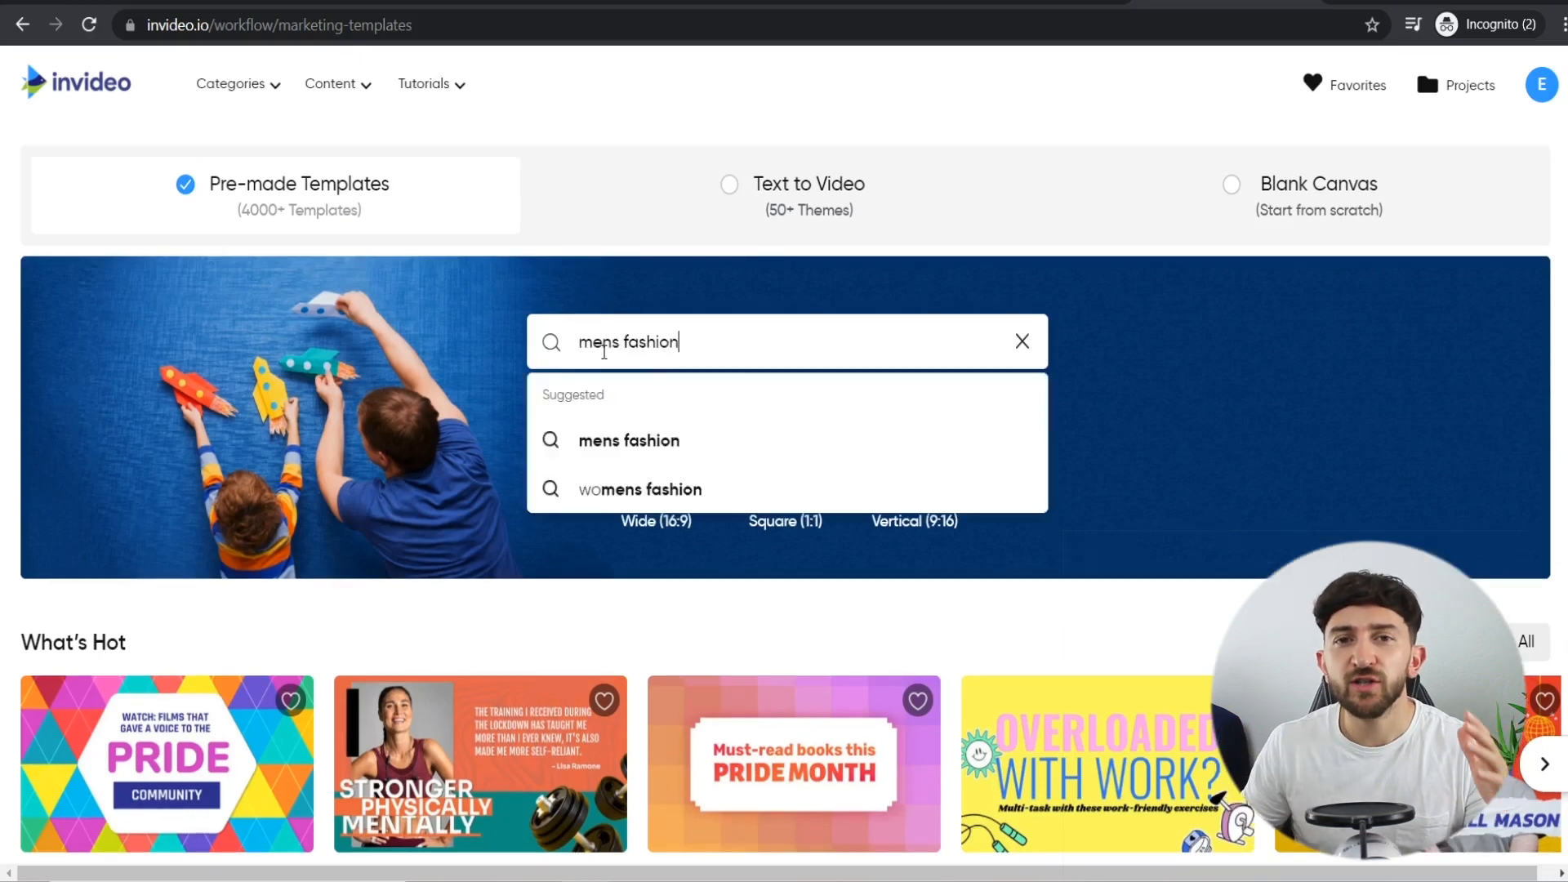
{"action": "left_click", "coordinate": [643, 454]}
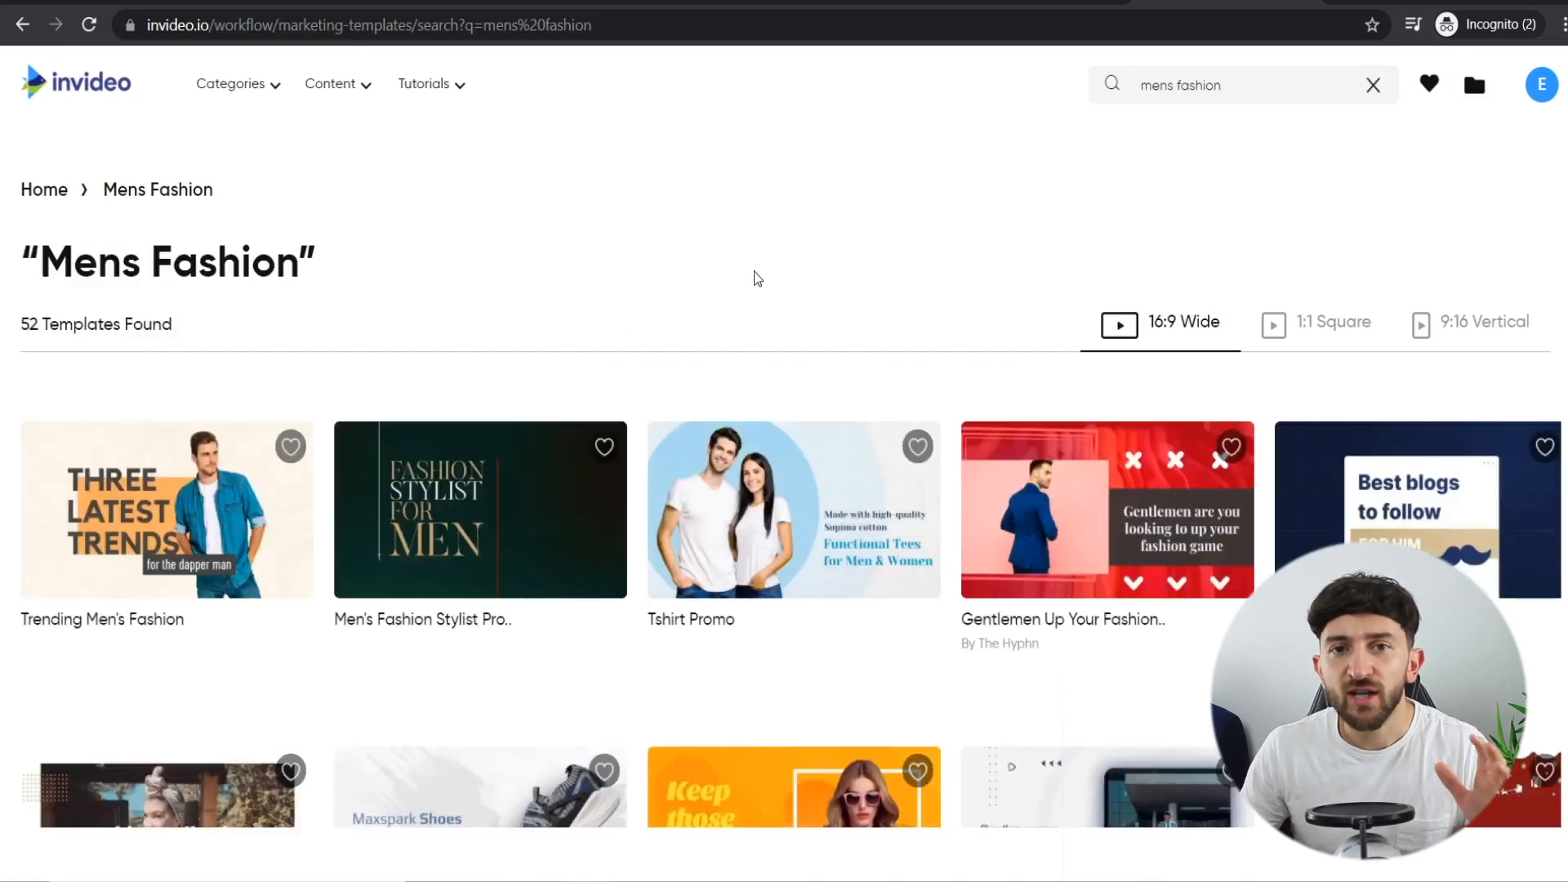
{"action": "scroll", "coordinate": [835, 272], "scroll_direction": "down", "scroll_amount": 5}
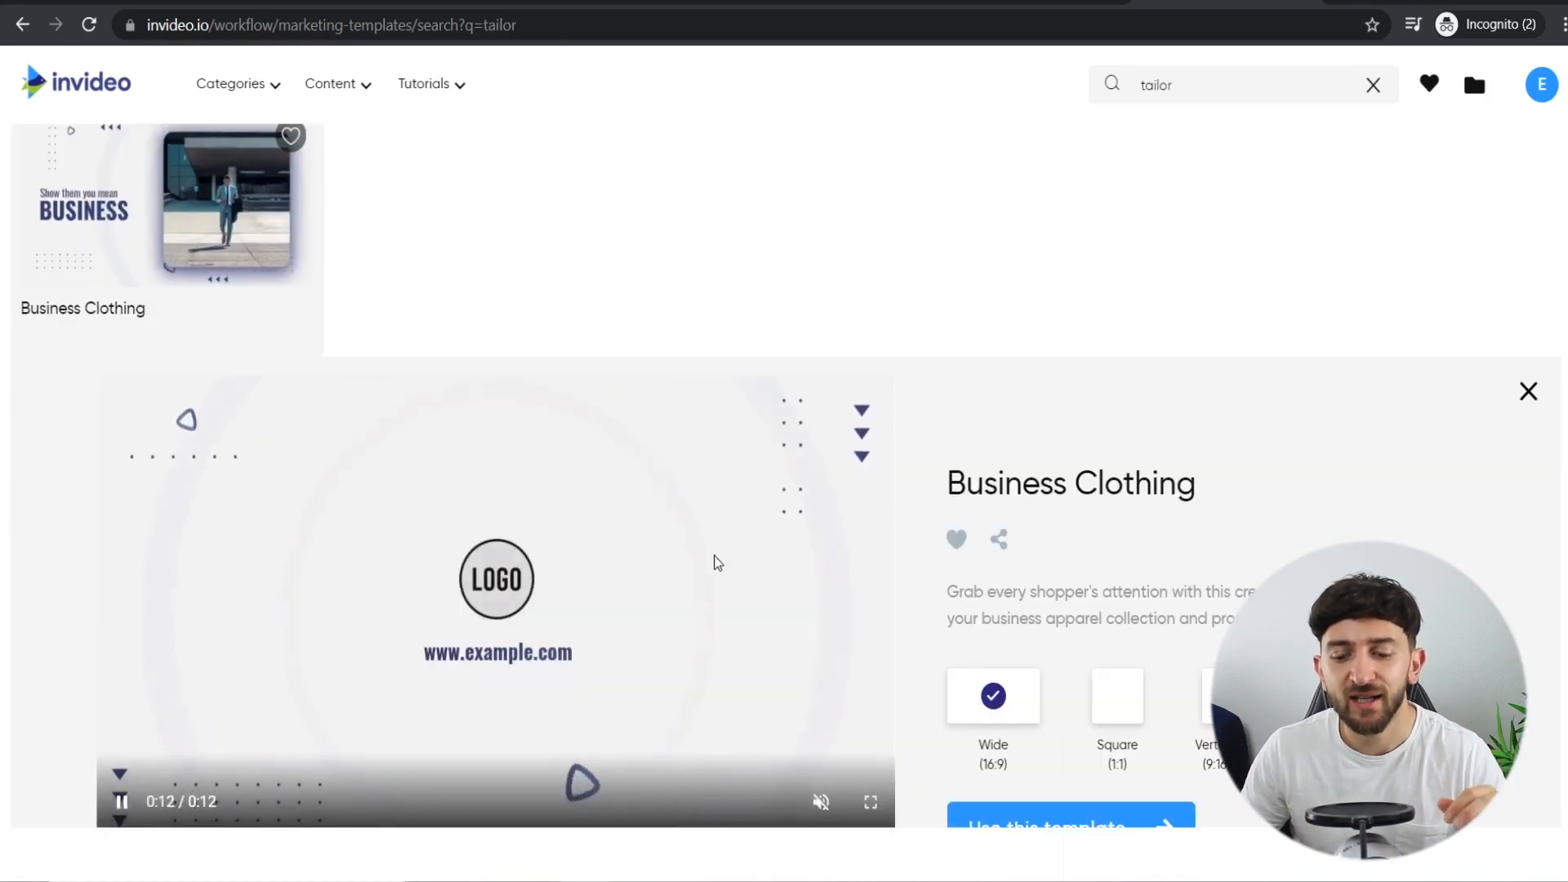
- Start a video project from the Business Clothing template in the Wide (16:9) format
{"action": "scroll", "coordinate": [705, 491], "scroll_direction": "down", "scroll_amount": 1}
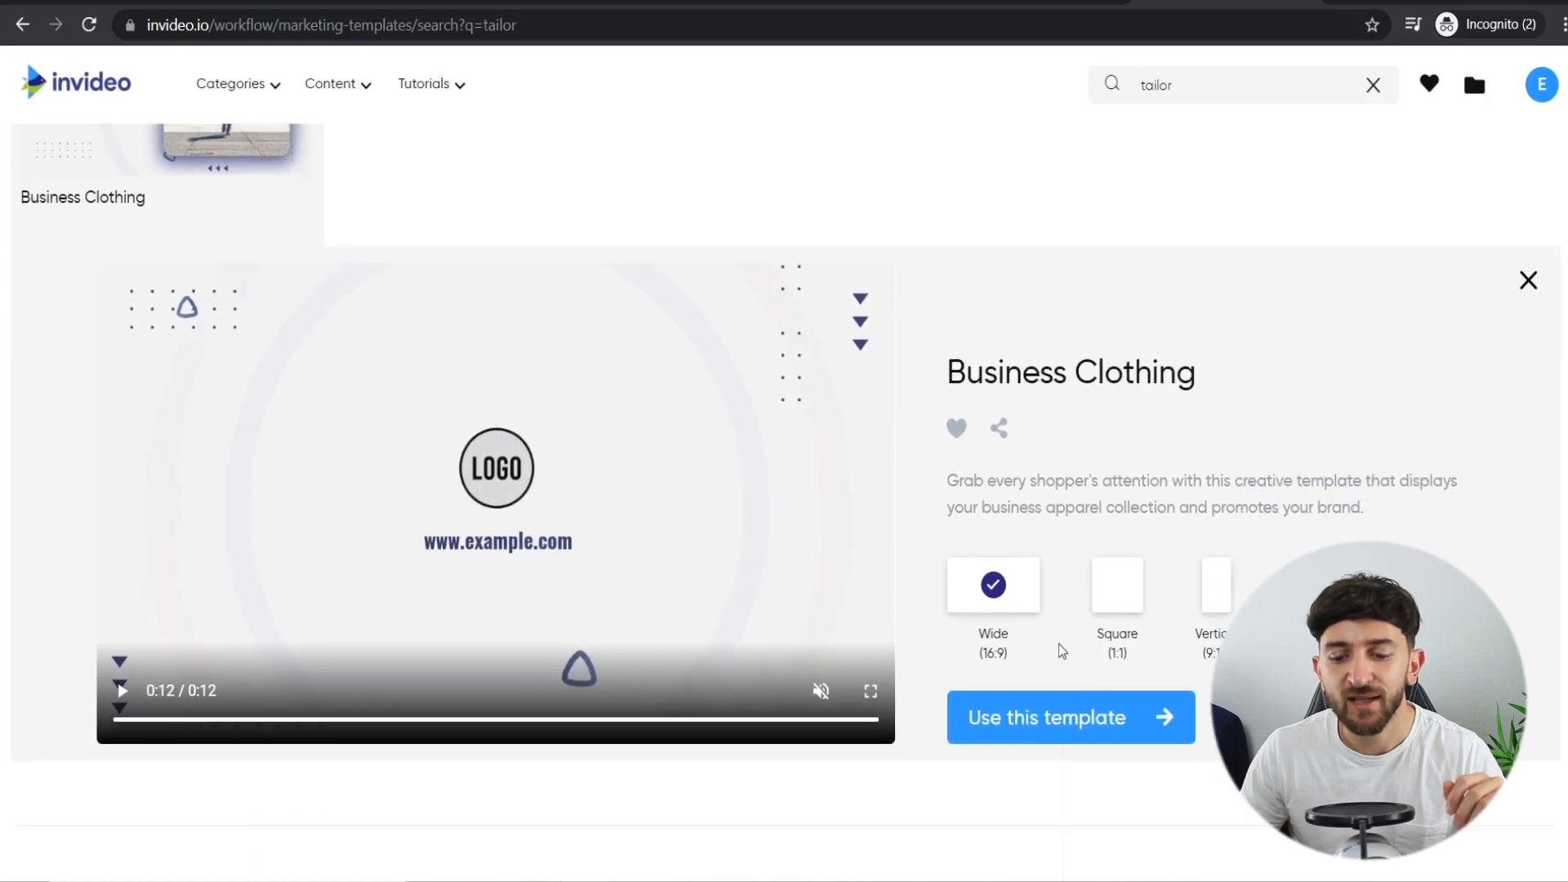
{"action": "left_click", "coordinate": [1036, 735]}
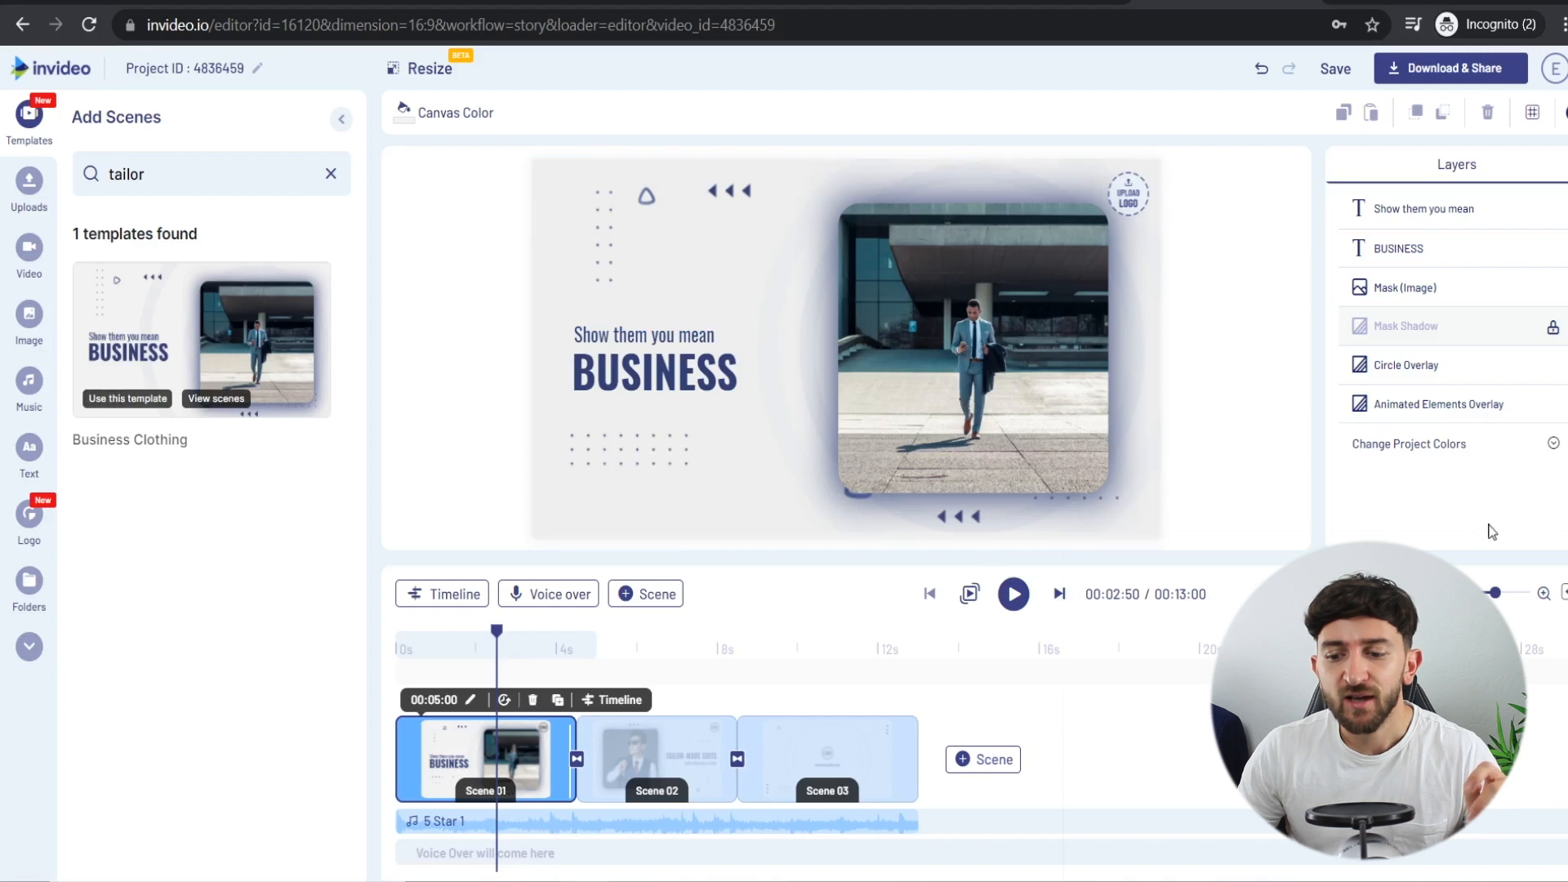
- Customize the project colors, changing both the light blue and the dark blue to black
{"action": "left_click", "coordinate": [1425, 452]}
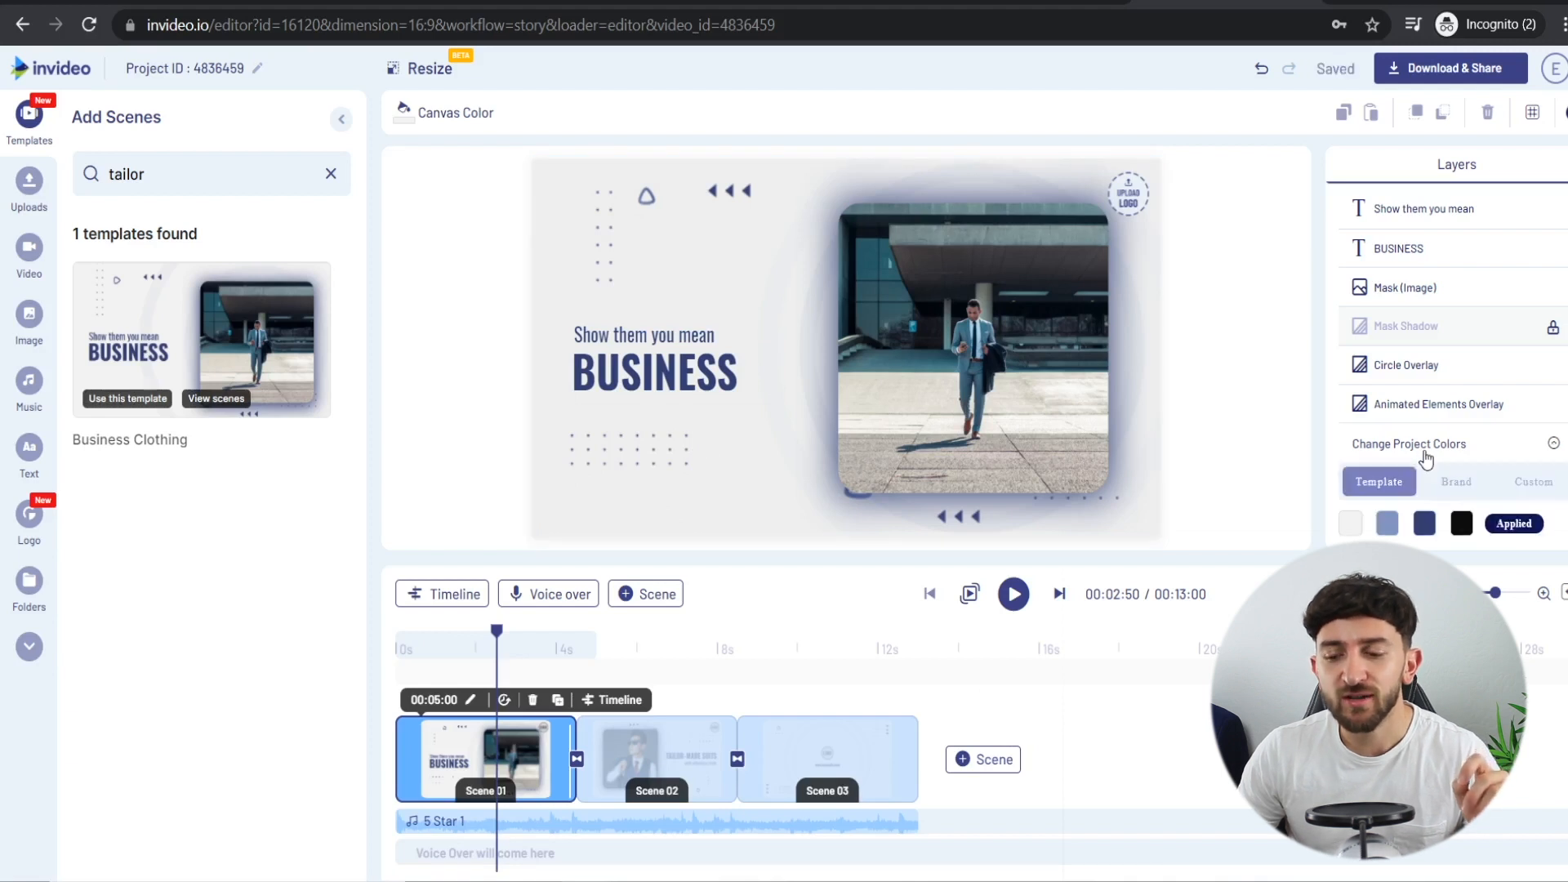
{"action": "left_click", "coordinate": [1530, 487]}
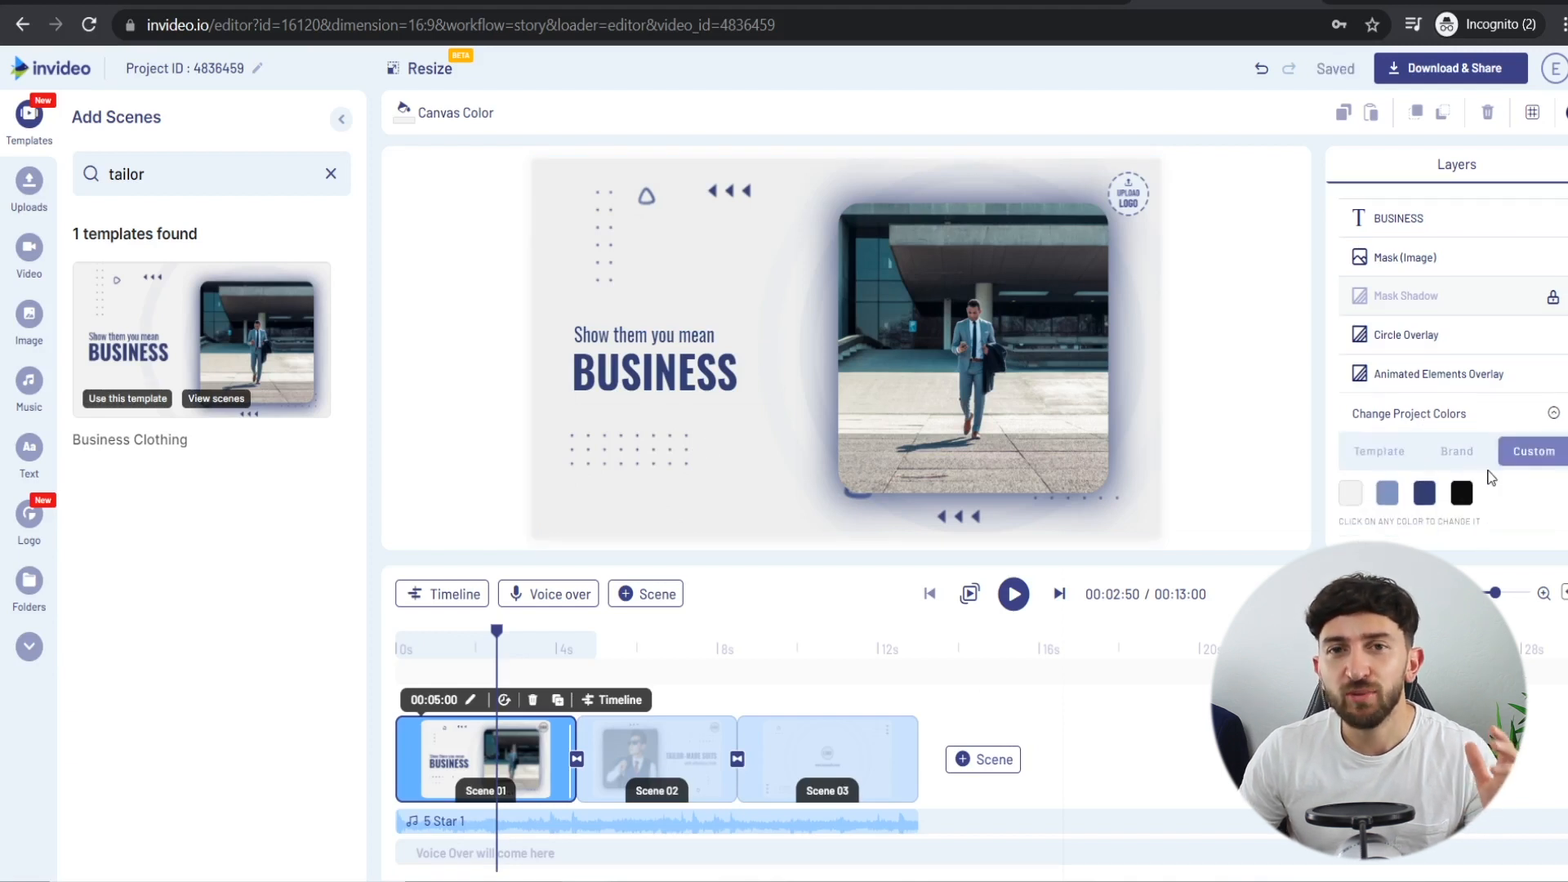
{"action": "left_click", "coordinate": [1387, 494]}
{"action": "left_click", "coordinate": [1375, 463]}
{"action": "left_click", "coordinate": [1271, 504]}
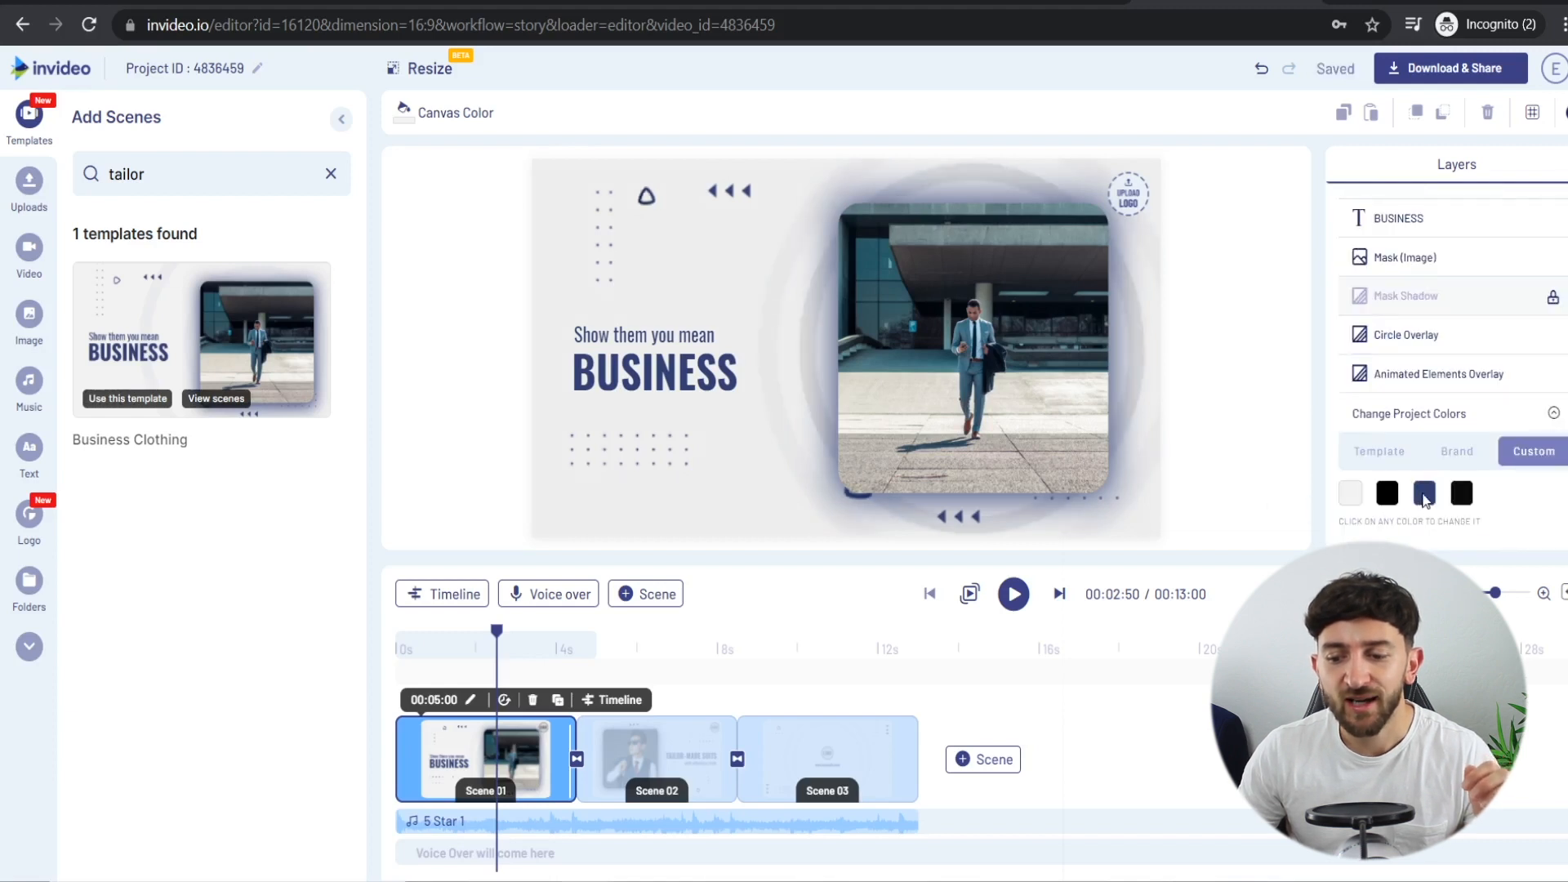
{"action": "left_click", "coordinate": [1424, 494]}
{"action": "left_click", "coordinate": [1344, 488]}
{"action": "left_click", "coordinate": [1262, 484]}
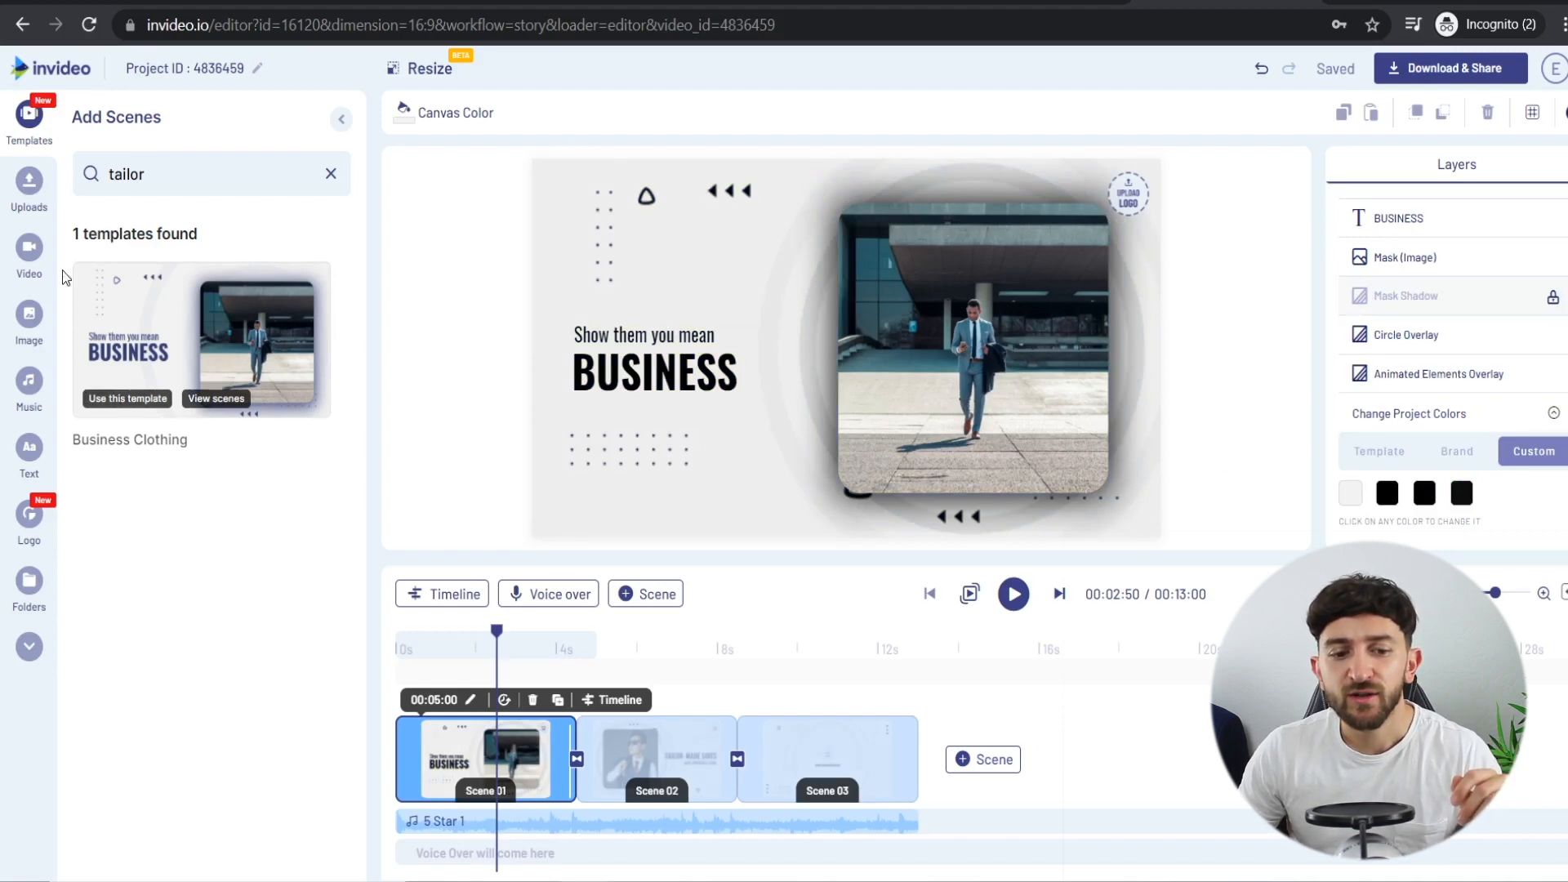
- Search the stock videos for "tuxedo" and replace the first scene's image with the 21-second clip of the man in a bow tie
{"action": "left_click", "coordinate": [37, 260]}
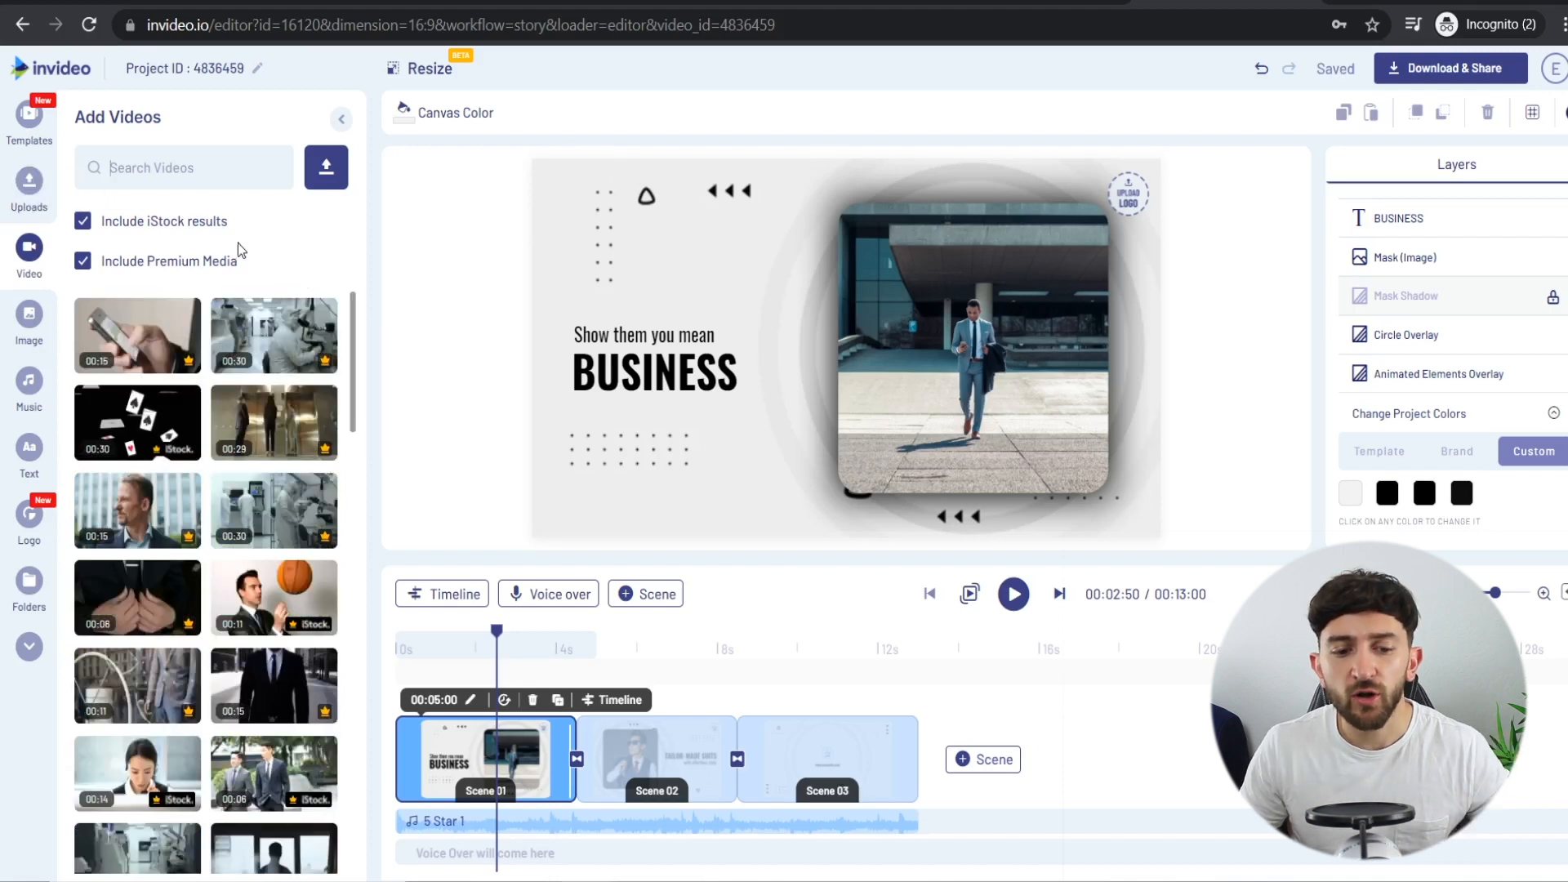
{"action": "type", "text": "tuxedo"}
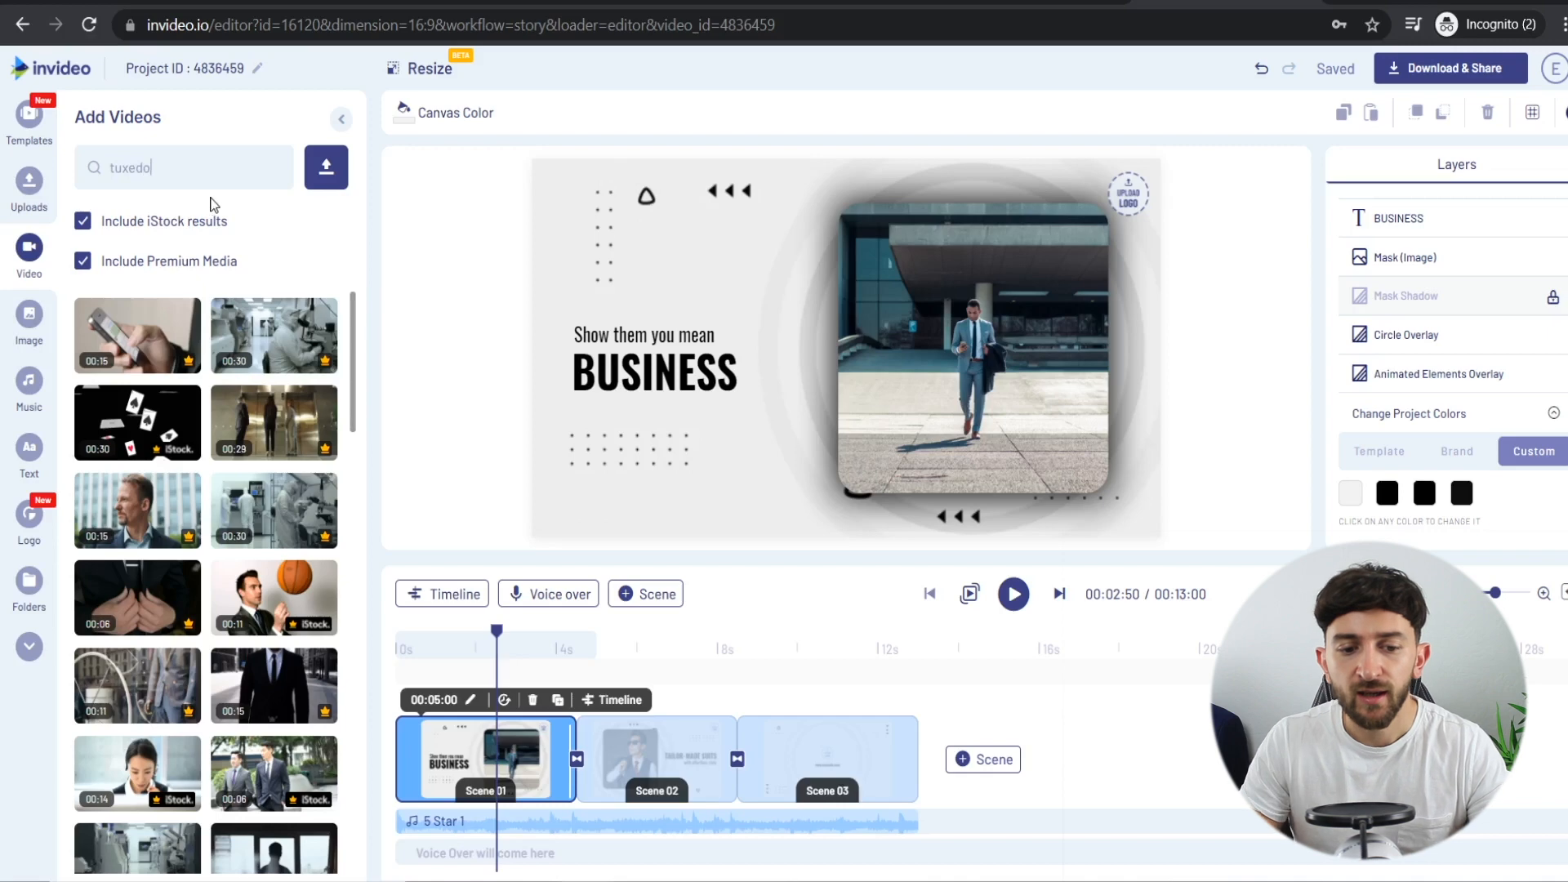
{"action": "key", "text": "Return"}
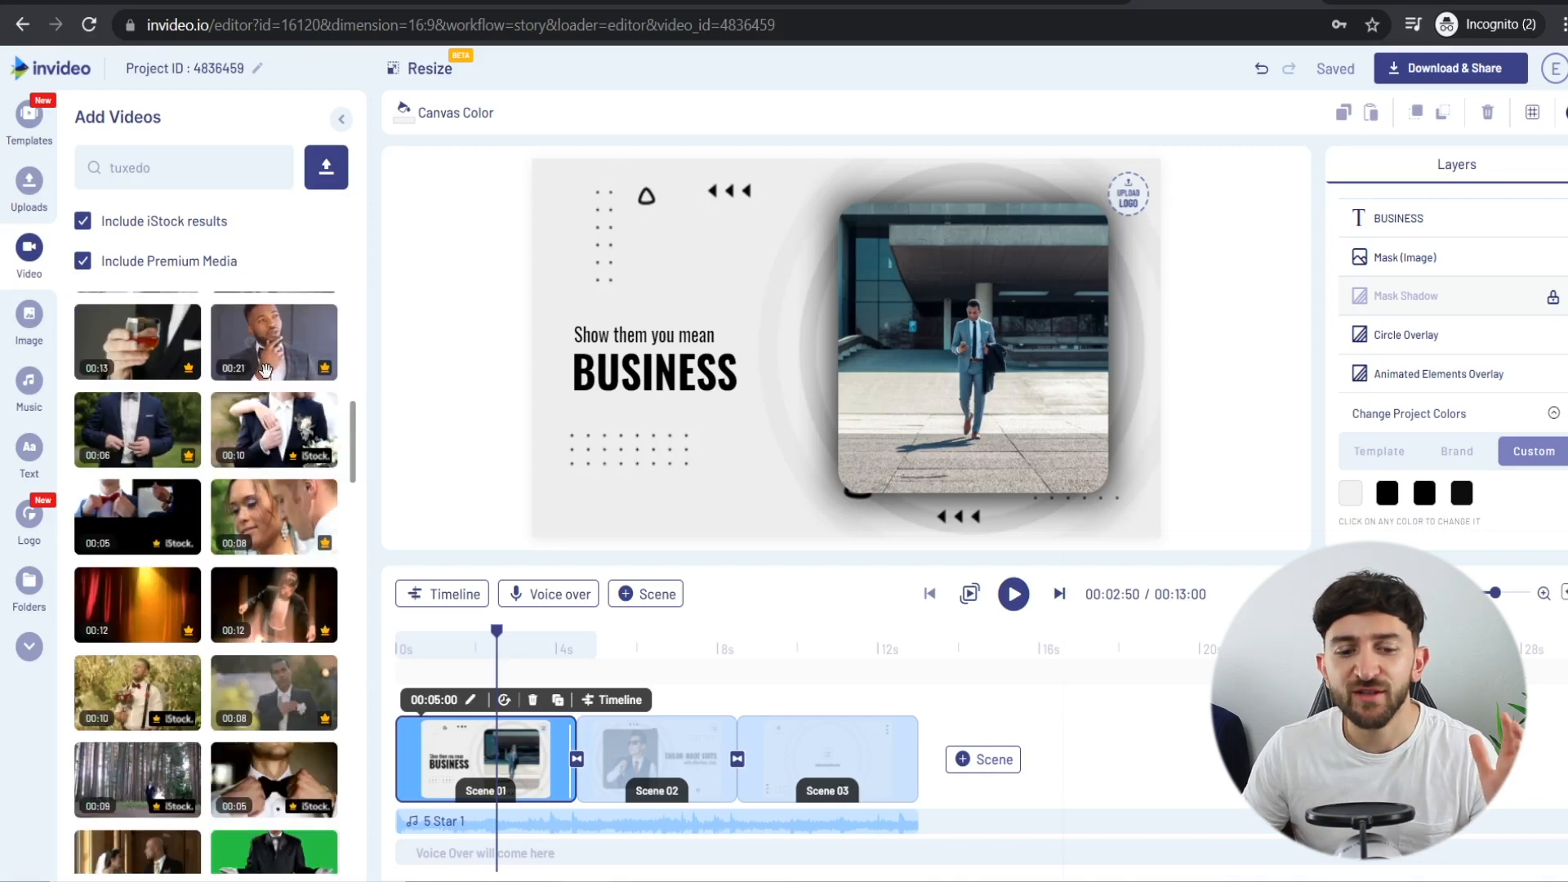
{"action": "left_click_drag", "start_coordinate": [269, 350], "coordinate": [942, 357]}
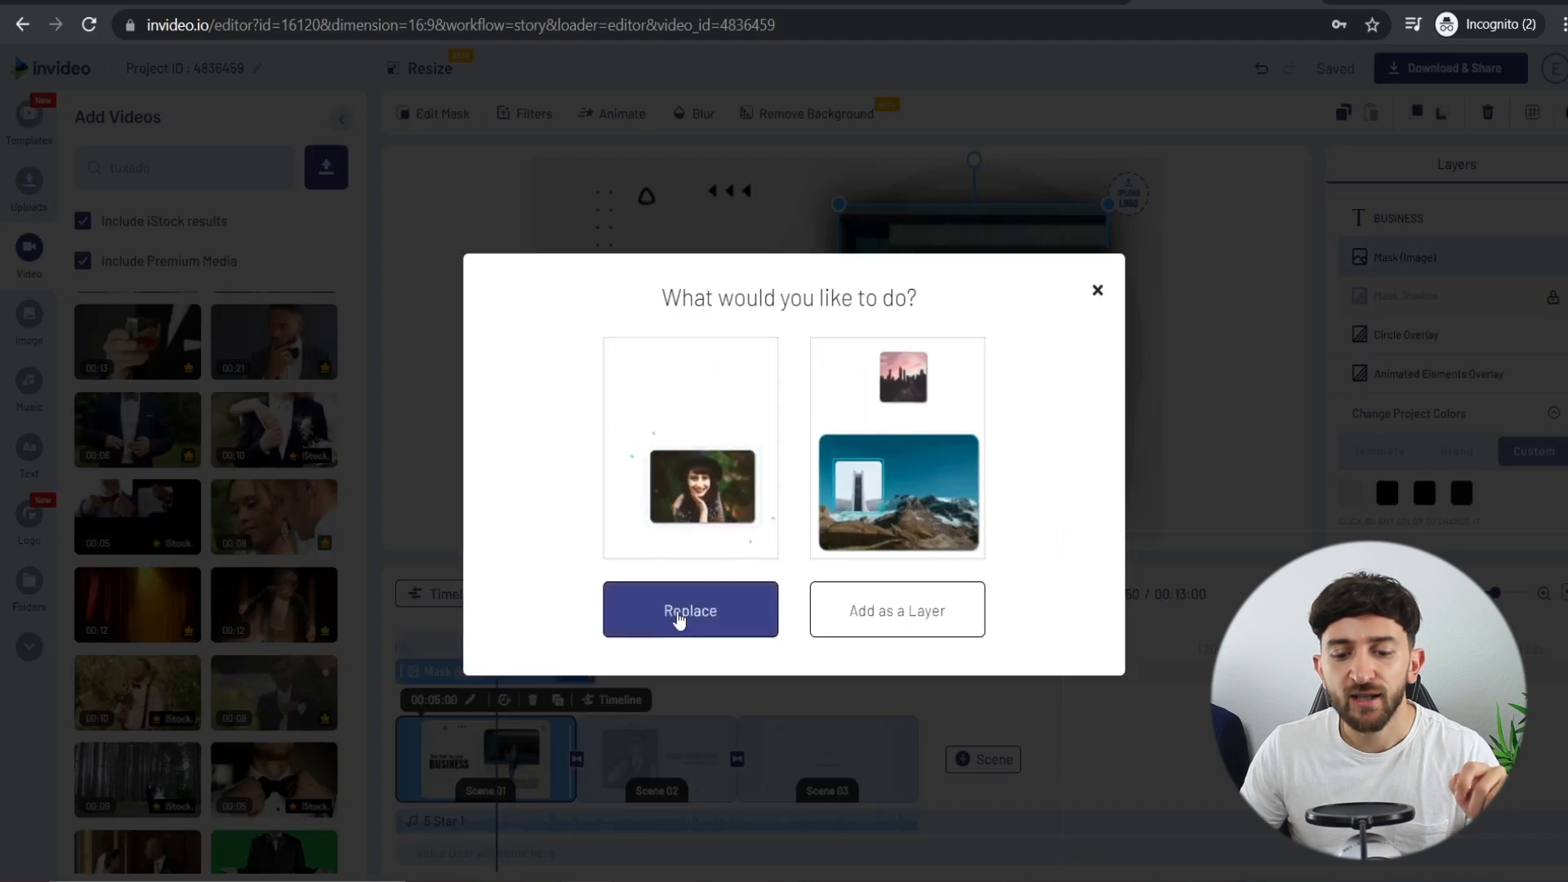
{"action": "left_click", "coordinate": [678, 614]}
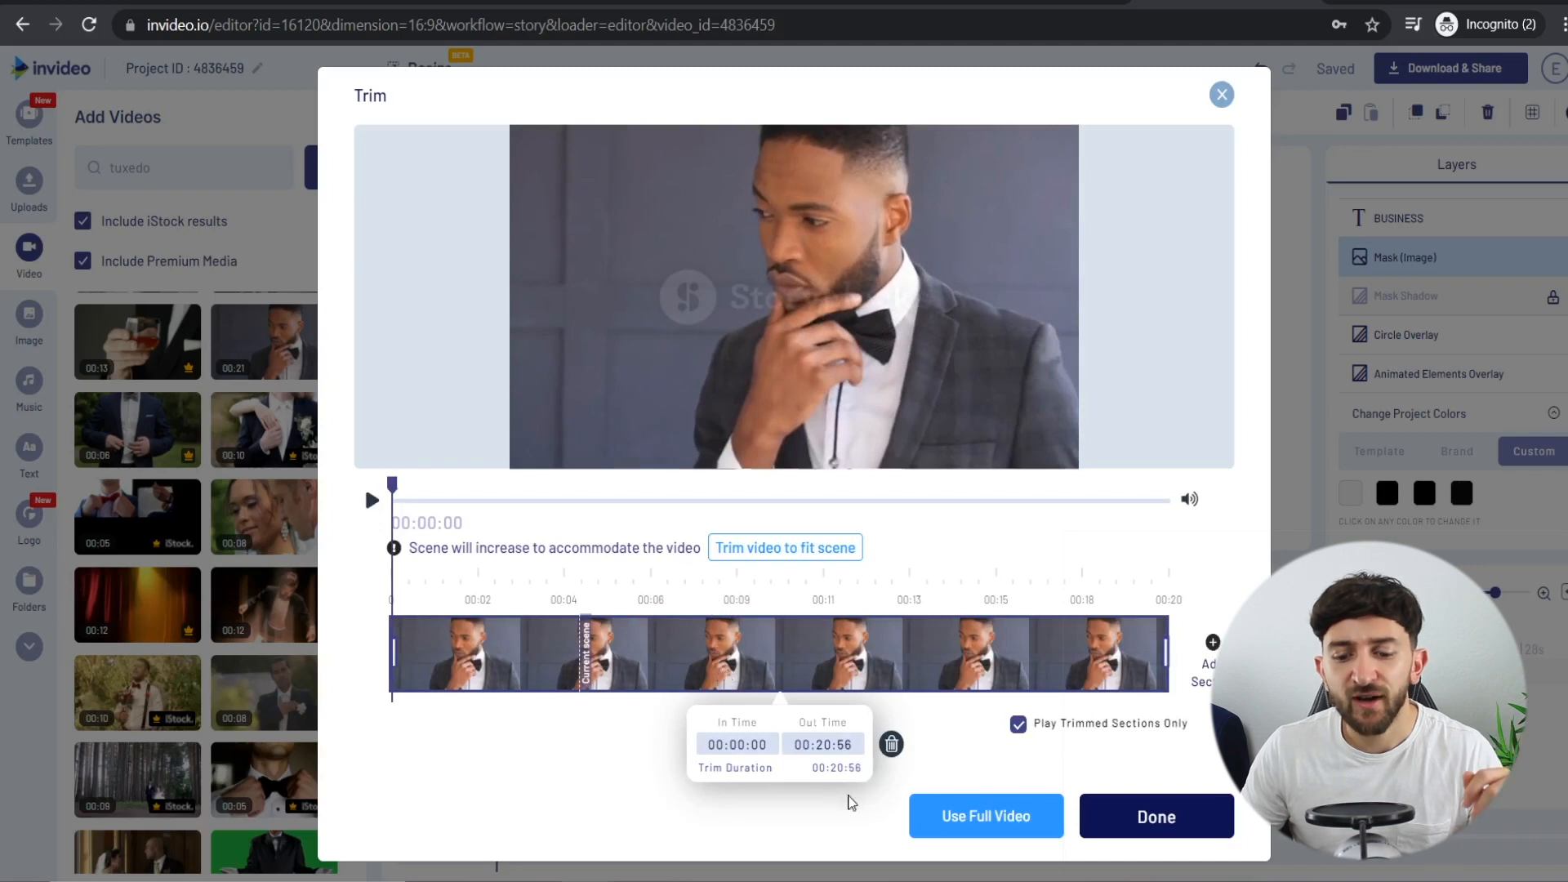
- Trim the replacement clip to an out time of 00:05:00 and apply the trim
{"action": "left_click_drag", "start_coordinate": [817, 746], "coordinate": [822, 745]}
{"action": "left_click", "coordinate": [825, 745]}
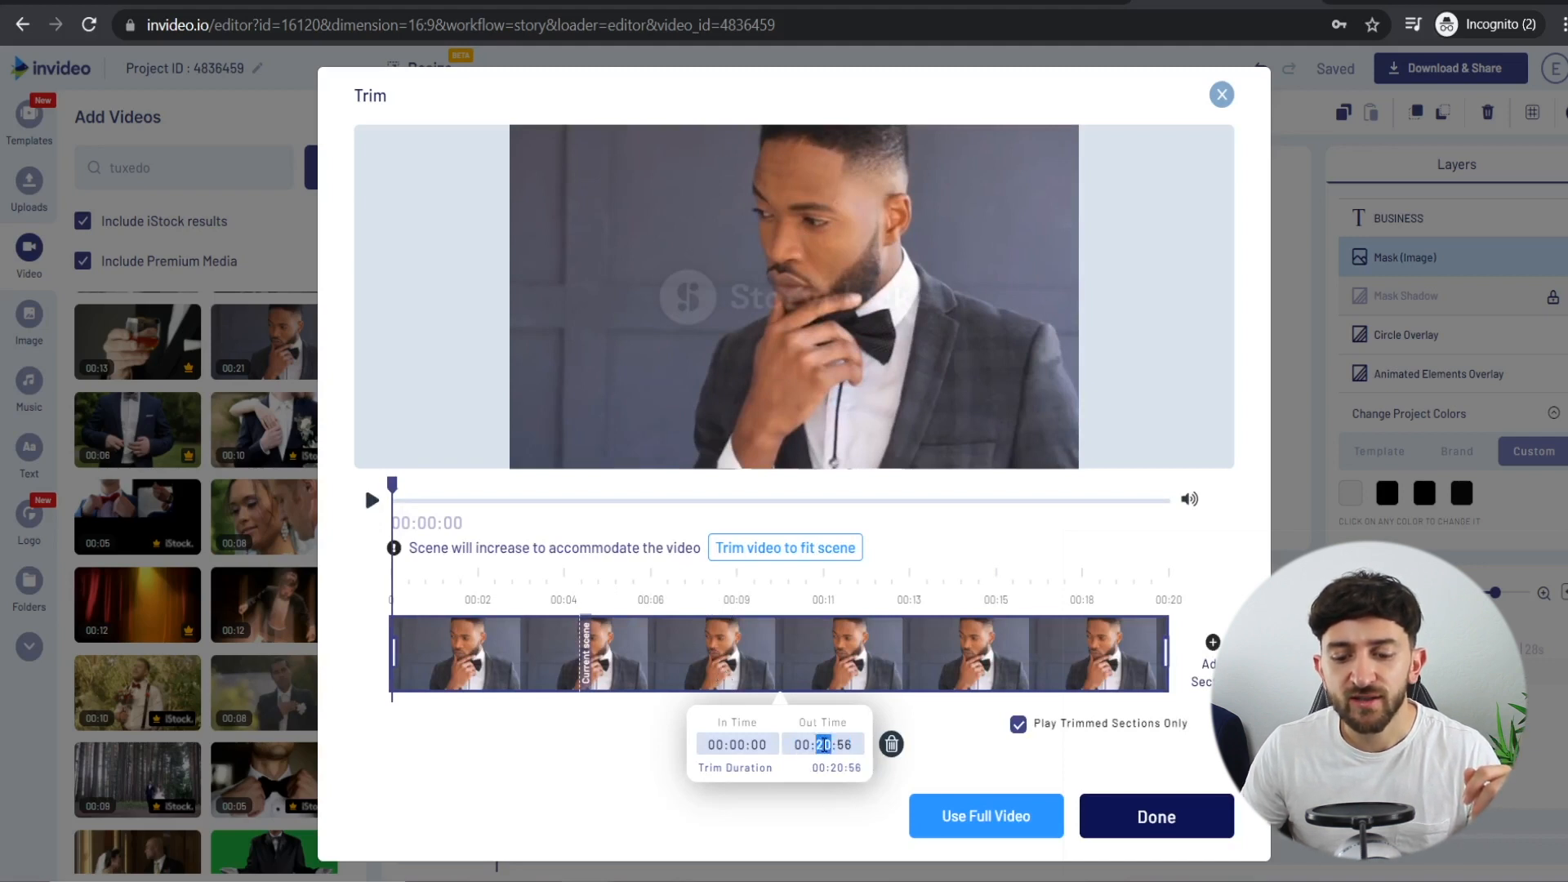
{"action": "type", "text": "05"}
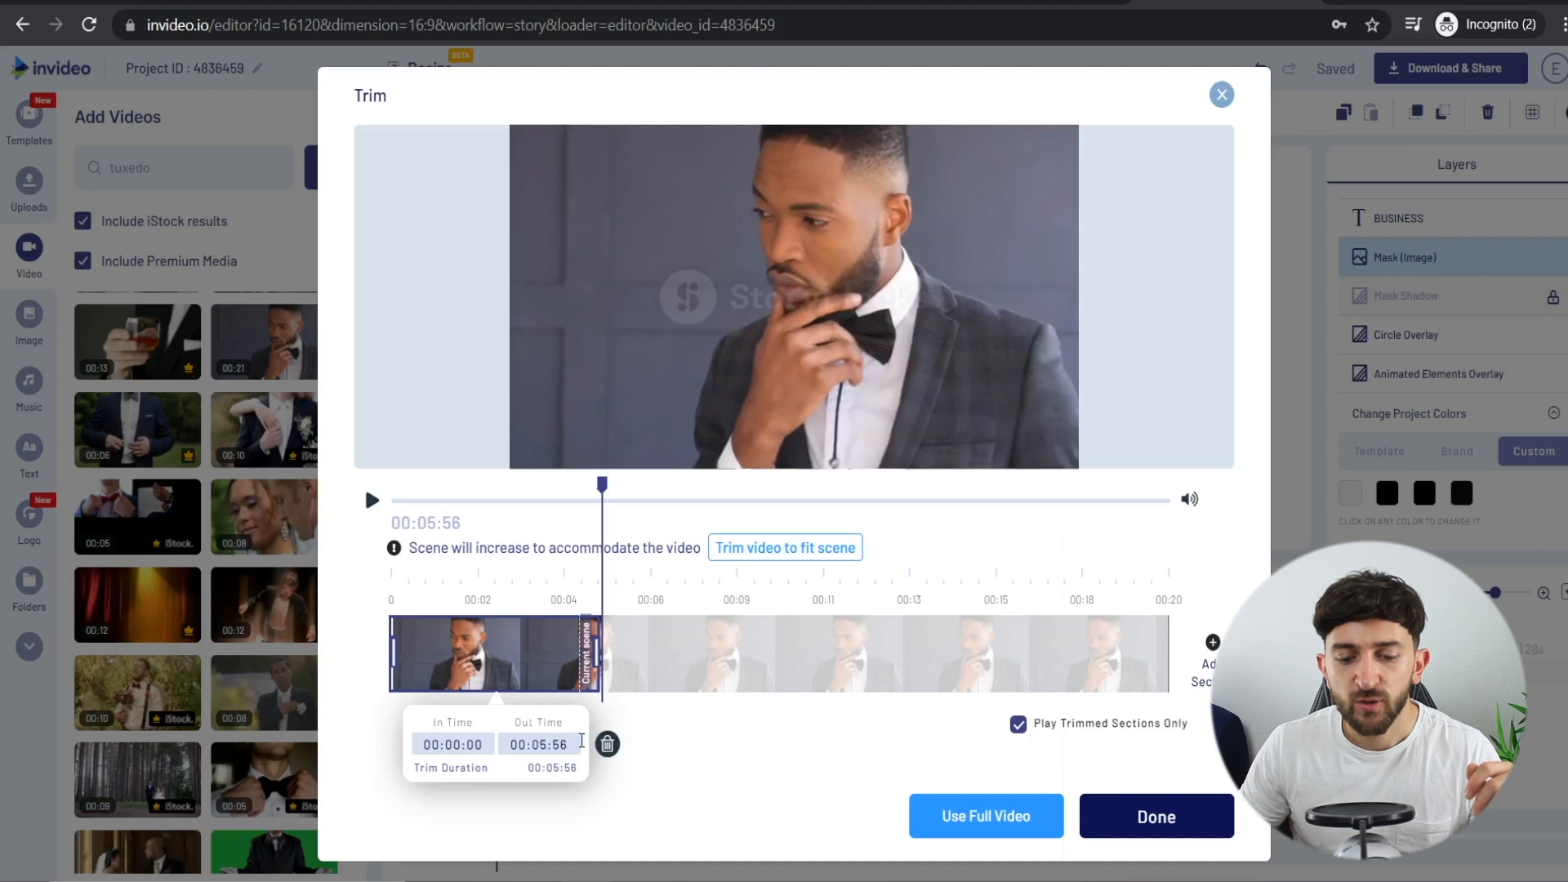
{"action": "triple_click", "coordinate": [561, 746]}
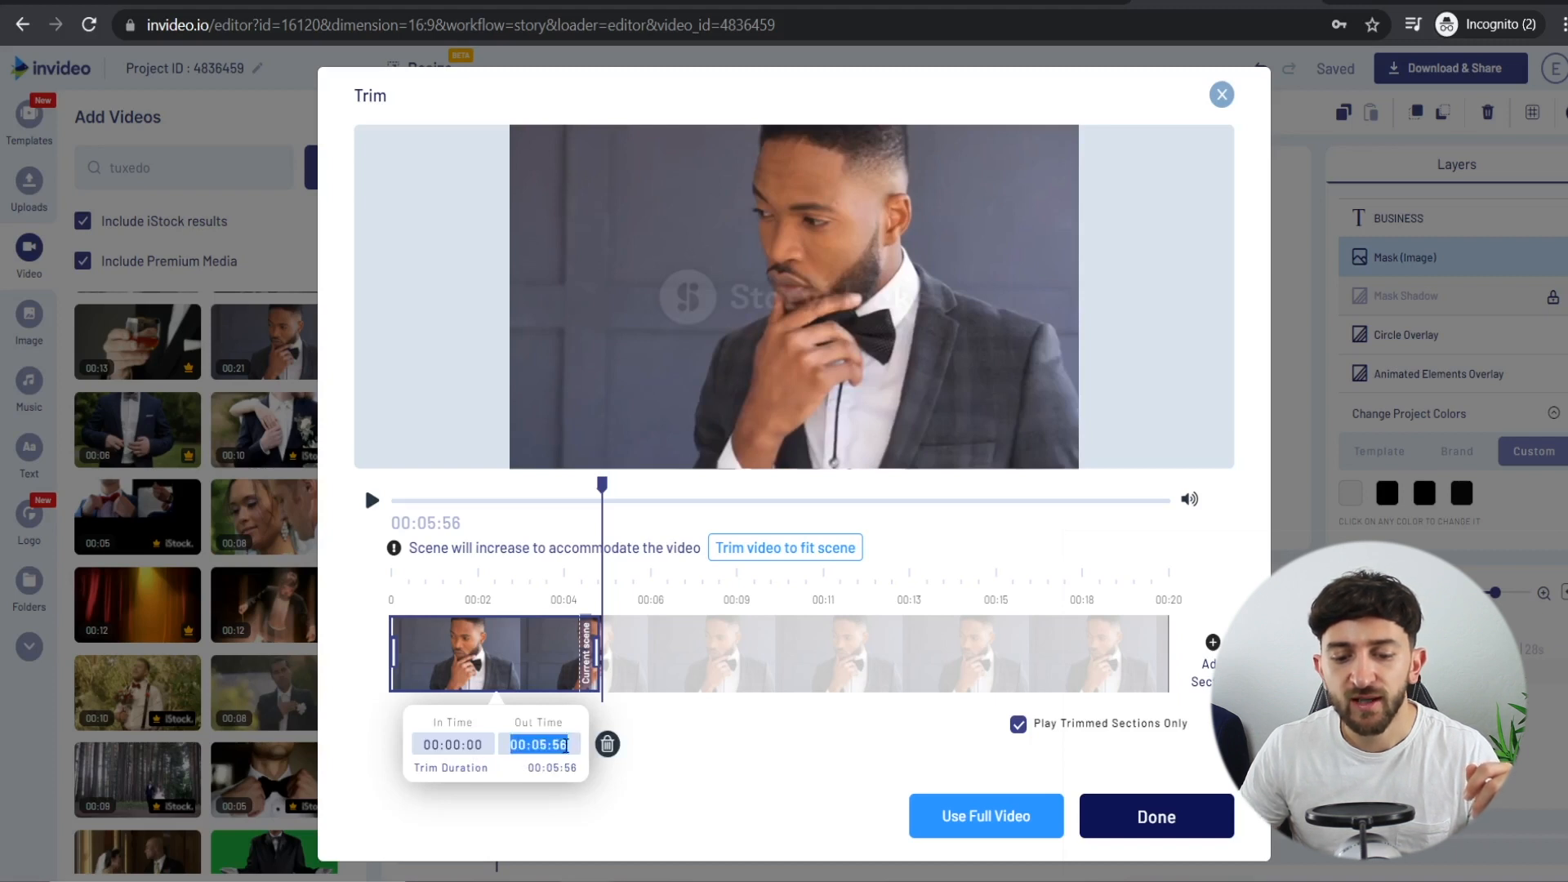
{"action": "double_click", "coordinate": [563, 744]}
{"action": "type", "text": "00"}
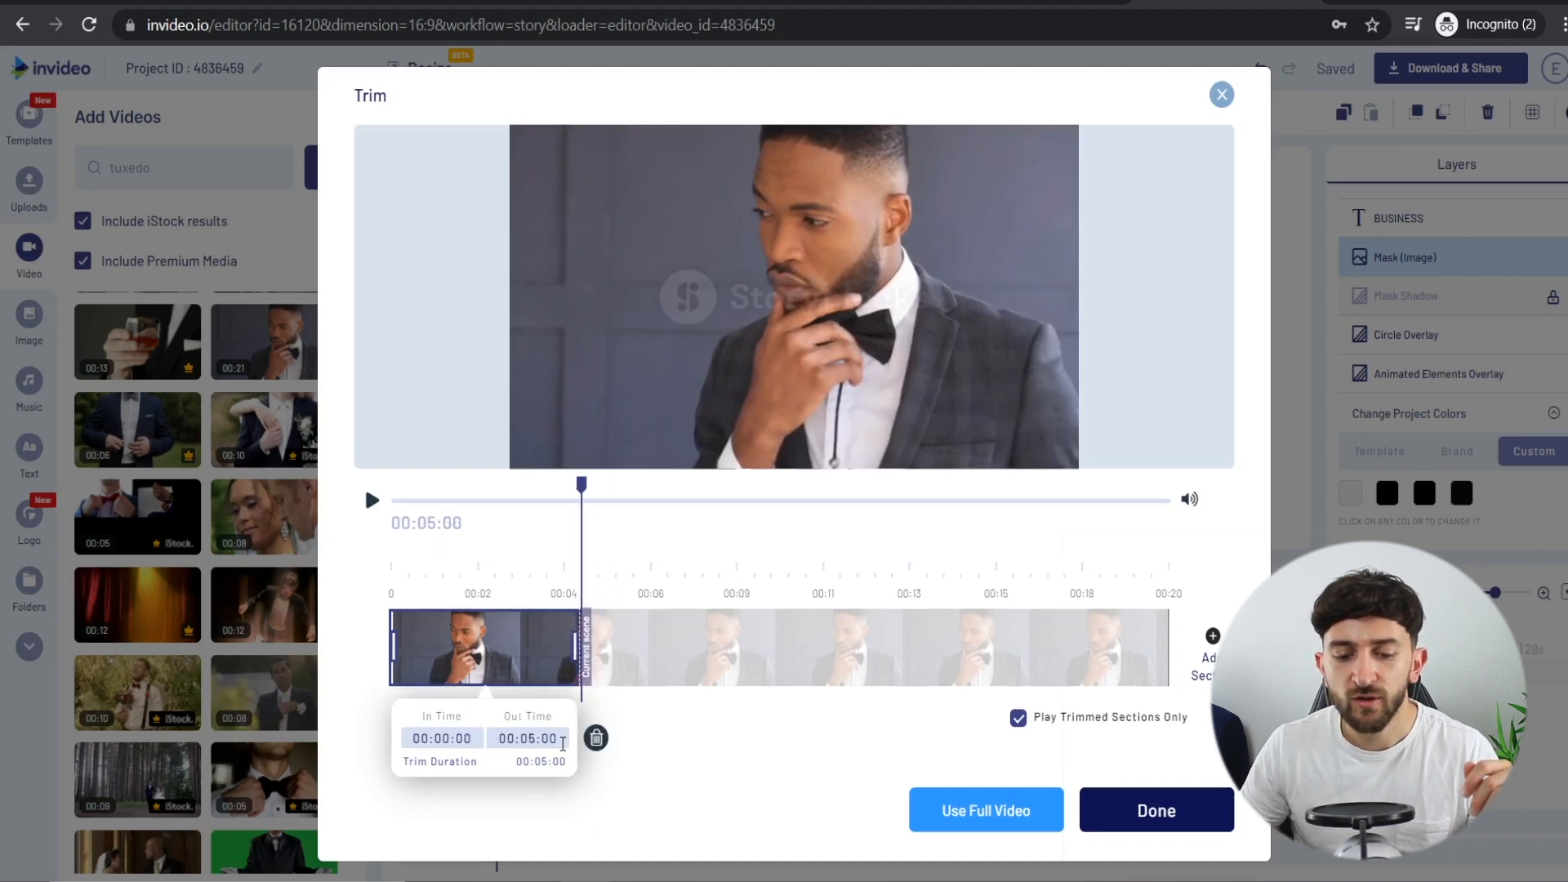
{"action": "left_click", "coordinate": [1158, 816]}
- Go to Scene 02 and replace the word "TAILOR" in its heading with "CUSTOME"
{"action": "left_click_drag", "start_coordinate": [494, 633], "coordinate": [654, 658]}
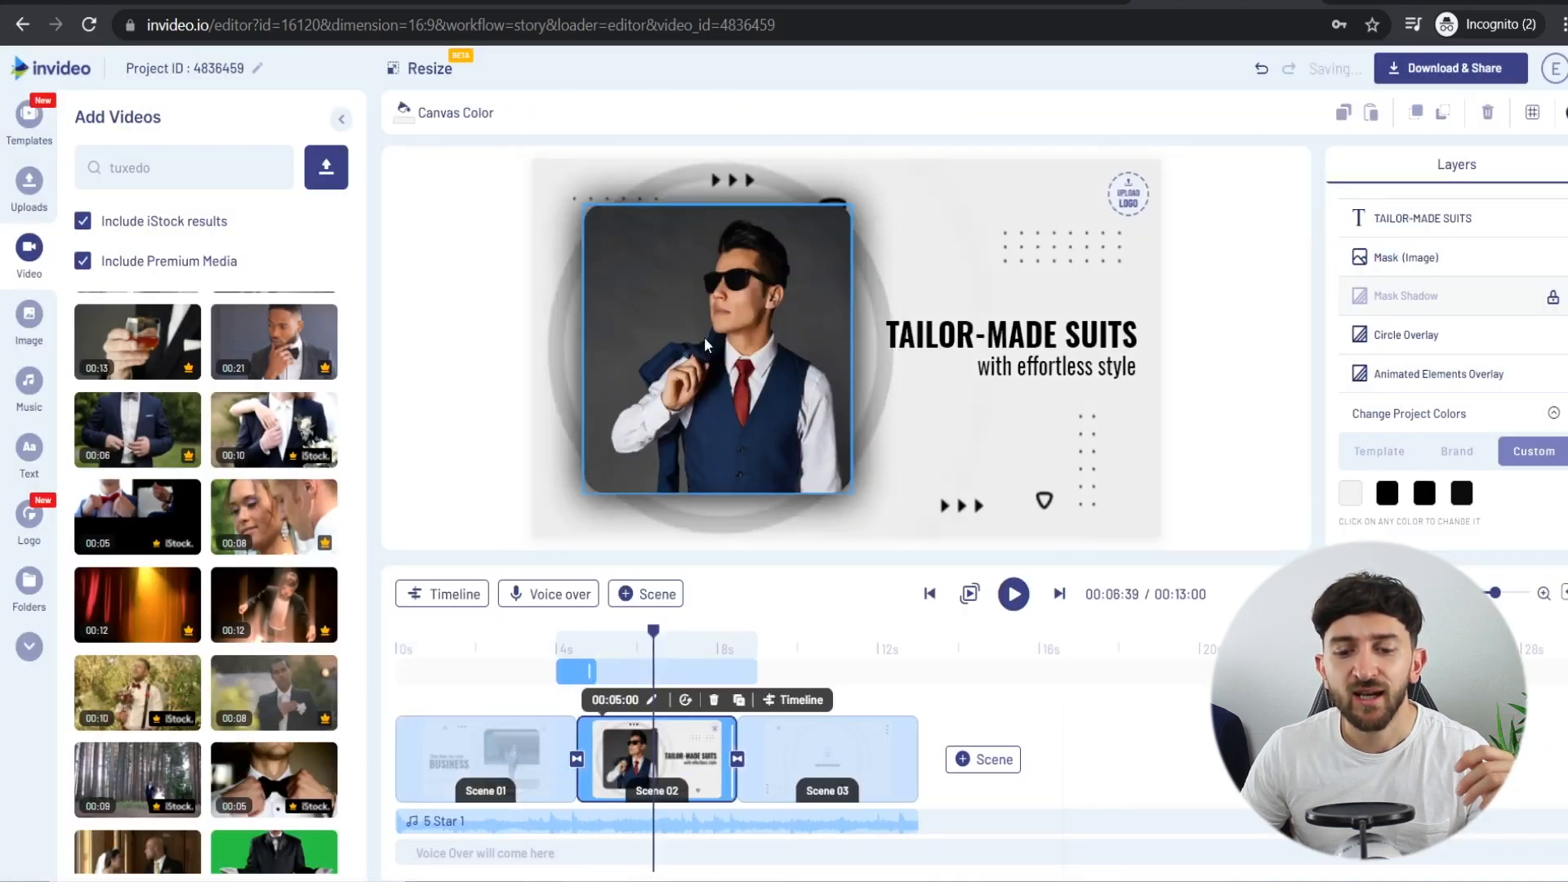
{"action": "left_click", "coordinate": [643, 594]}
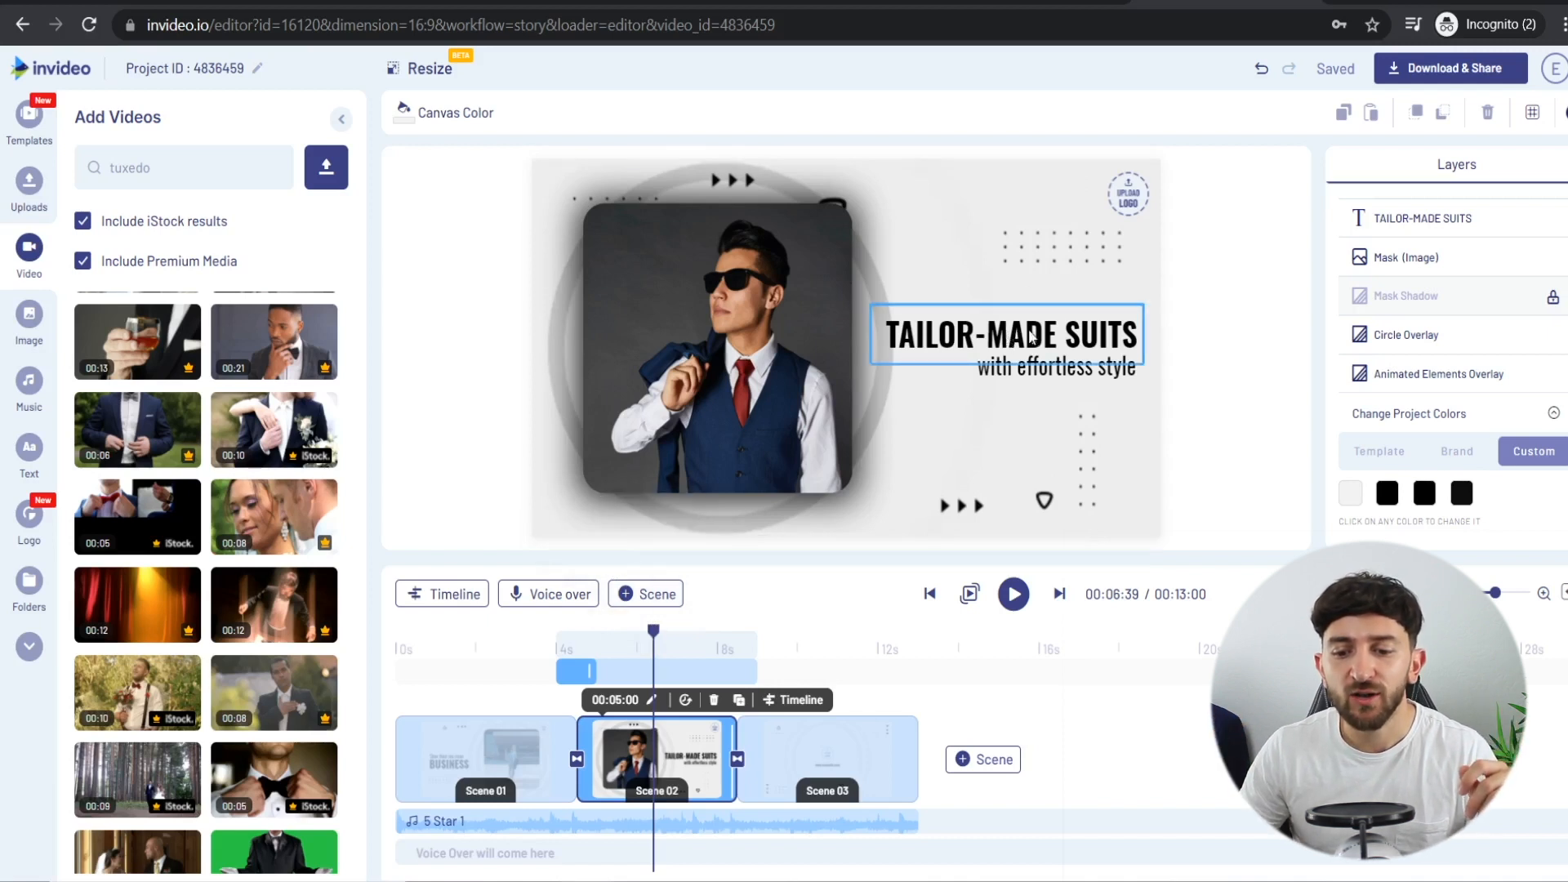
{"action": "left_click", "coordinate": [985, 339]}
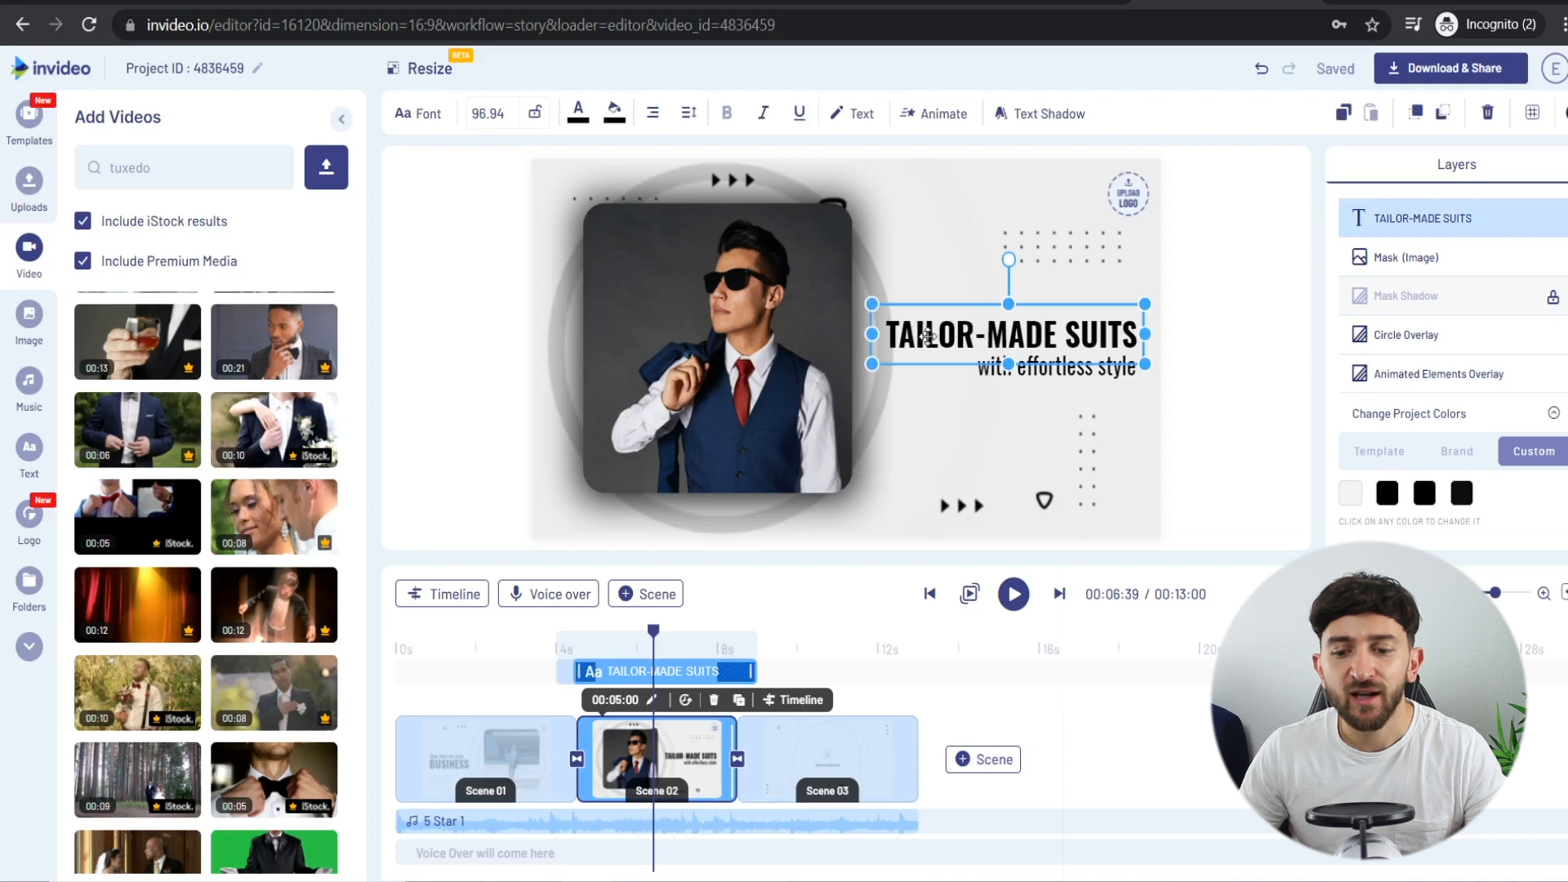
{"action": "double_click", "coordinate": [934, 339]}
{"action": "type", "text": "CUSTOME"}
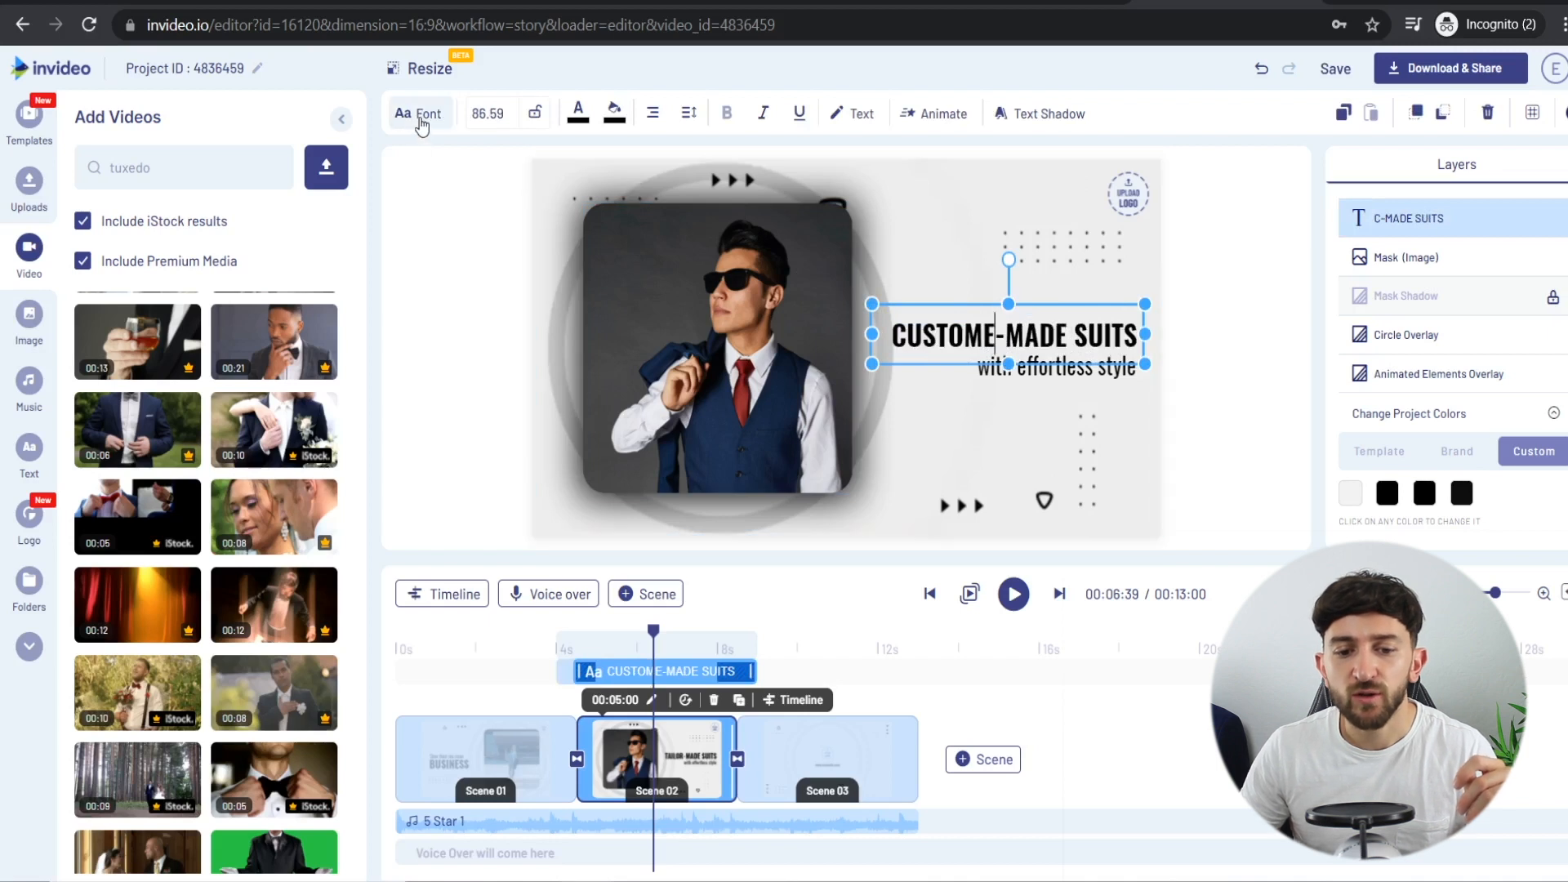
- Search the primary fonts for "JOSEFIN SA" for the Scene 02 heading
{"action": "left_click", "coordinate": [420, 116]}
{"action": "left_click", "coordinate": [159, 276]}
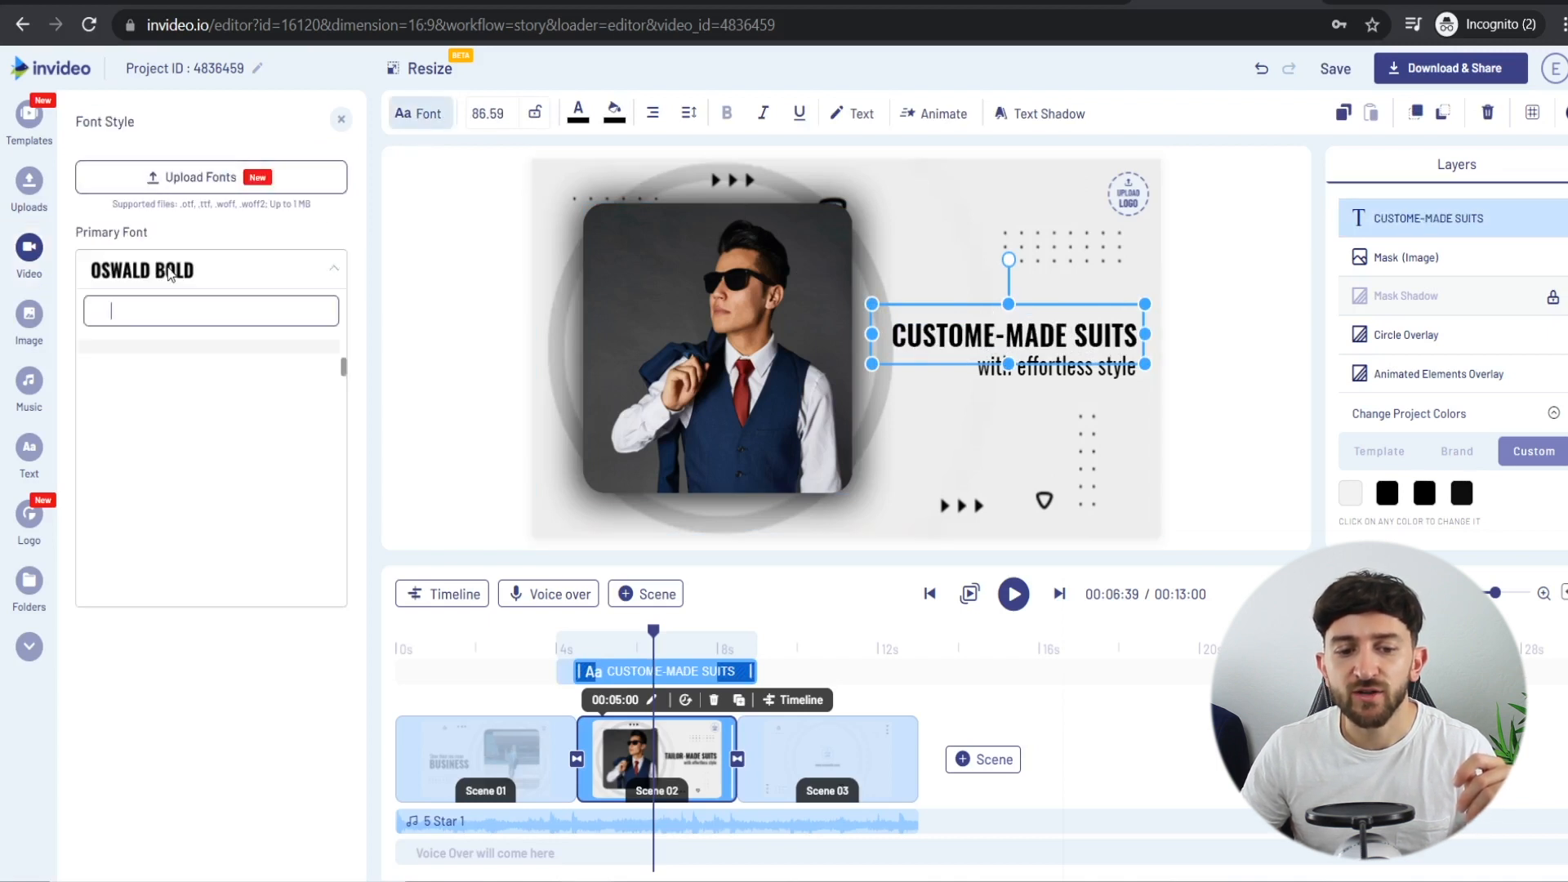
{"action": "type", "text": "JOSEFIN"}
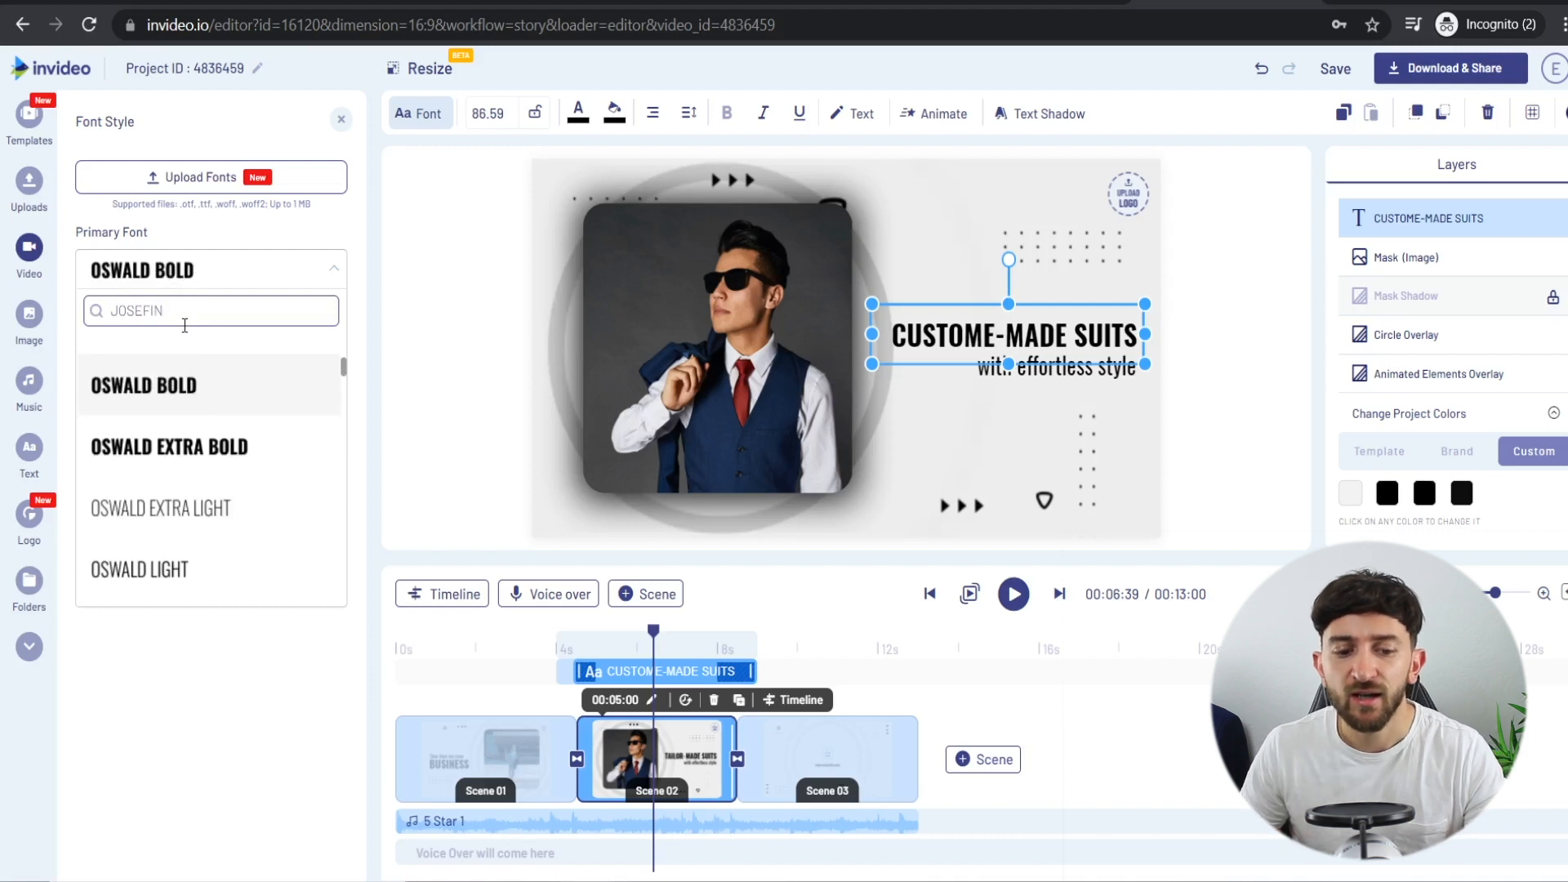
{"action": "type", "text": " SA"}
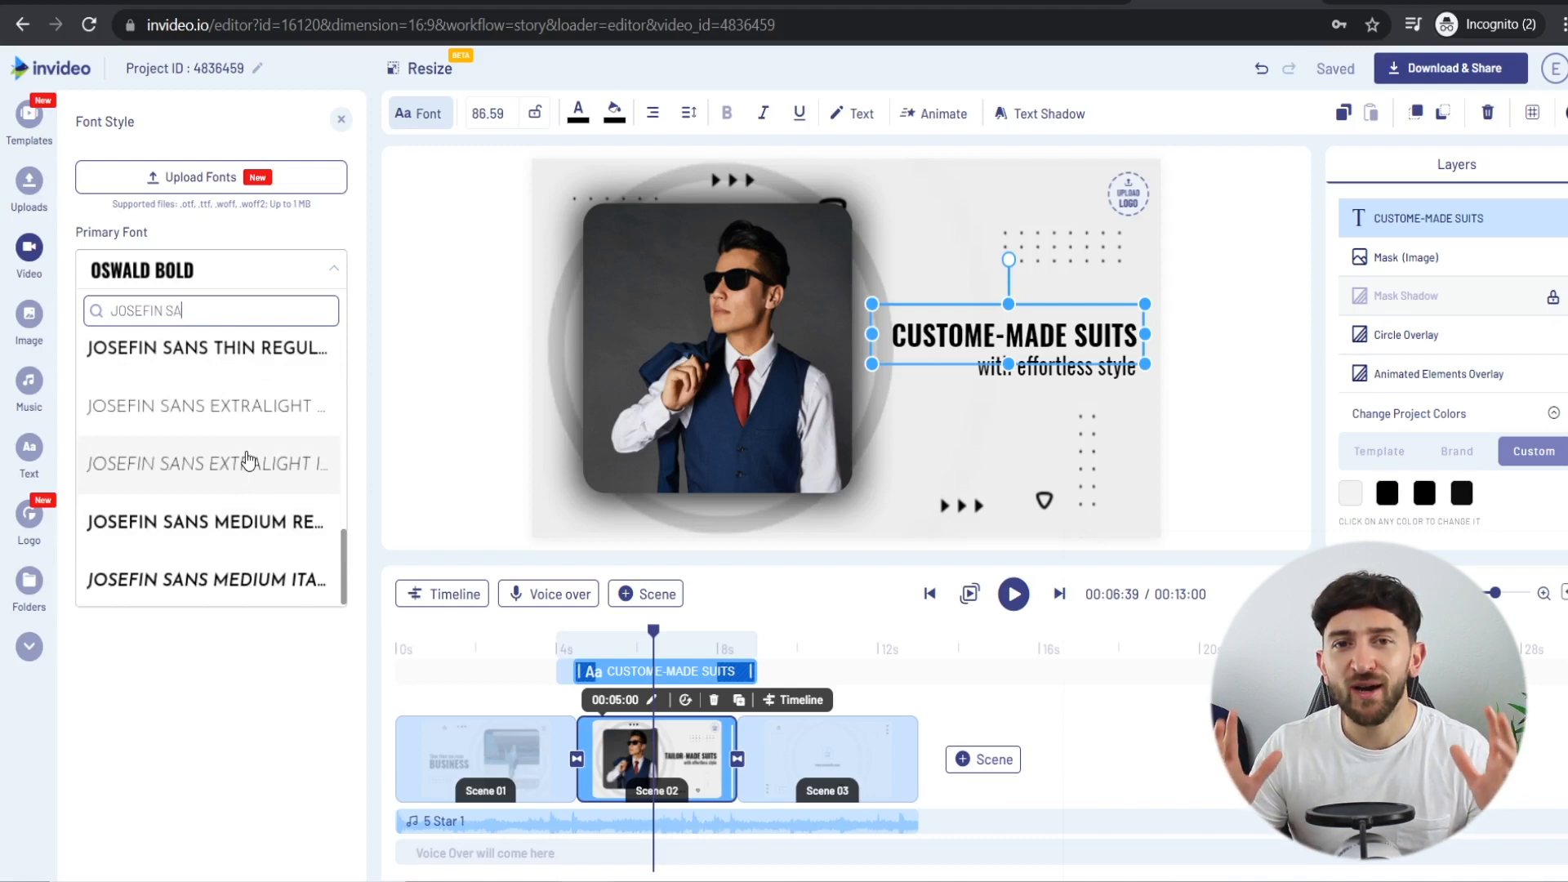
- Place the Finley Brice logo on the logo placeholder in Scene 03, then enlarge and position it above the web address
{"action": "left_click", "coordinate": [807, 759]}
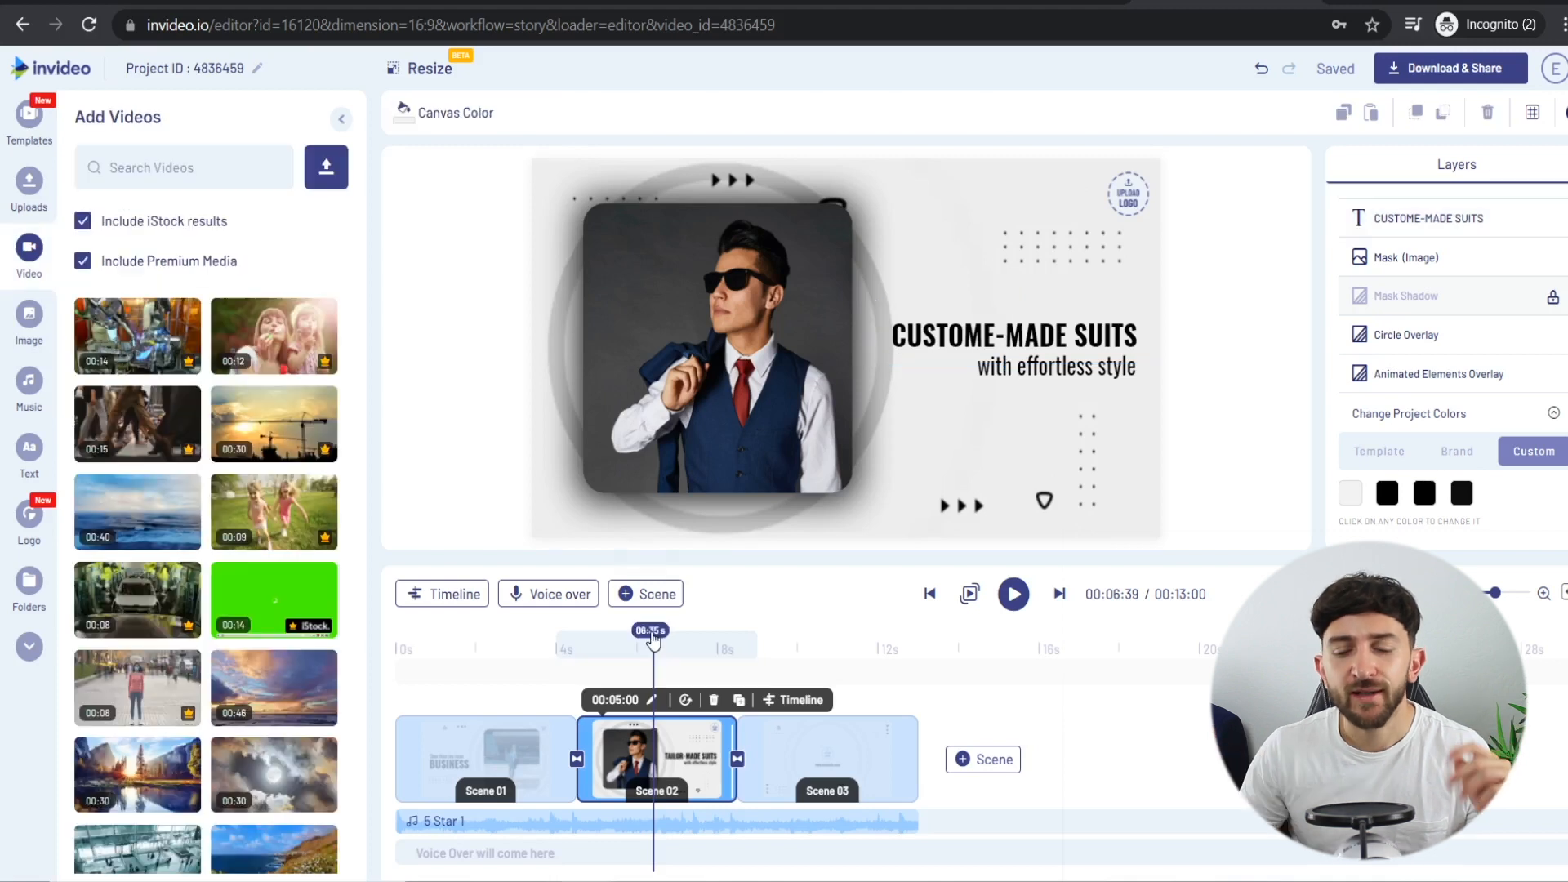
{"action": "left_click", "coordinate": [36, 533]}
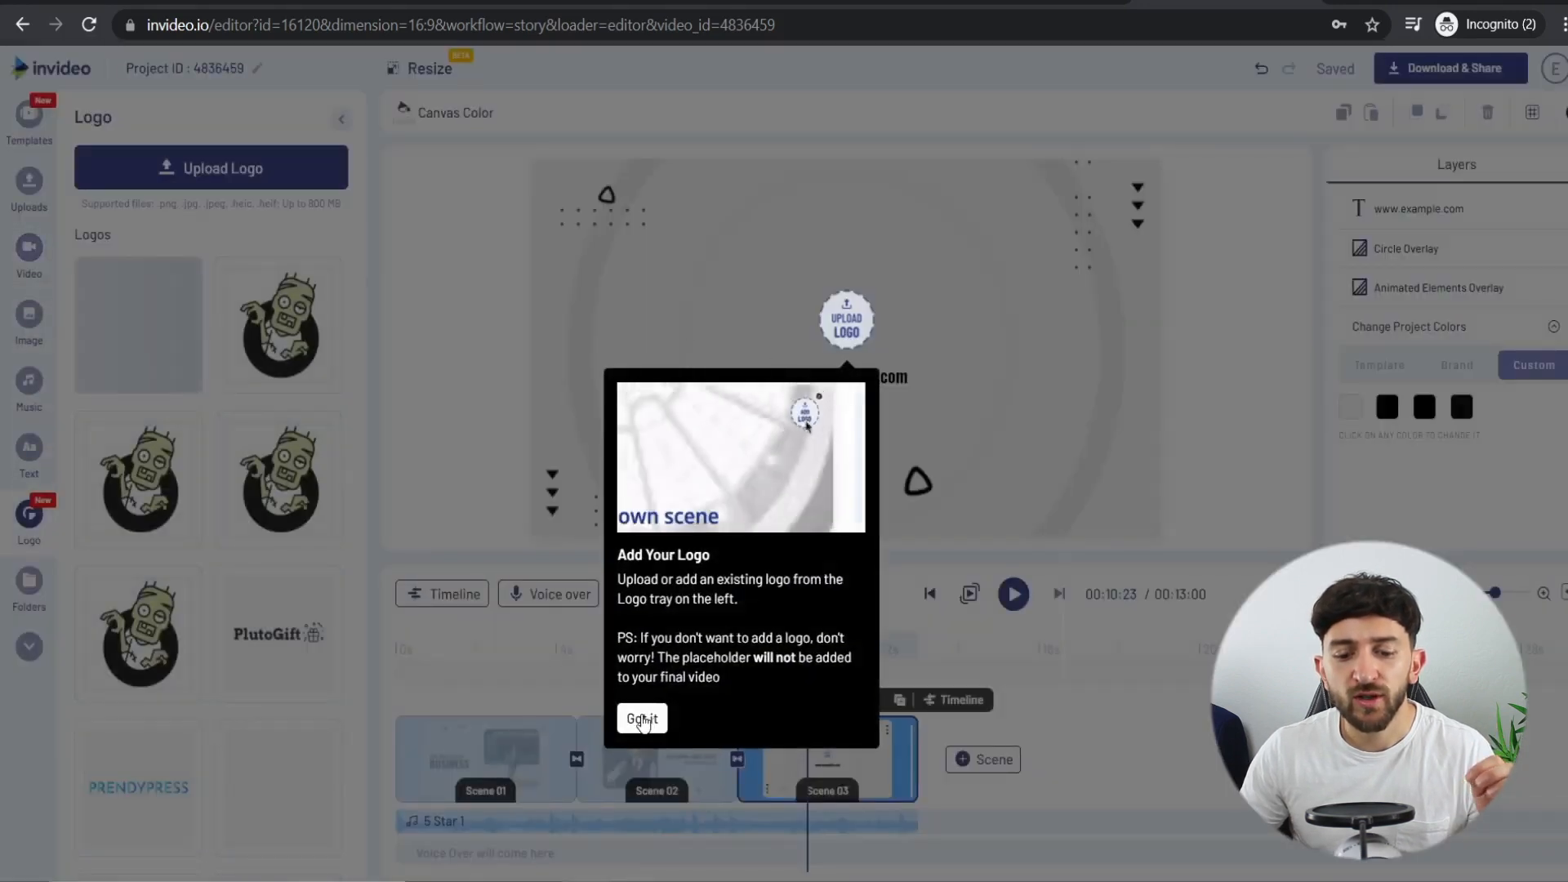
{"action": "left_click", "coordinate": [643, 721]}
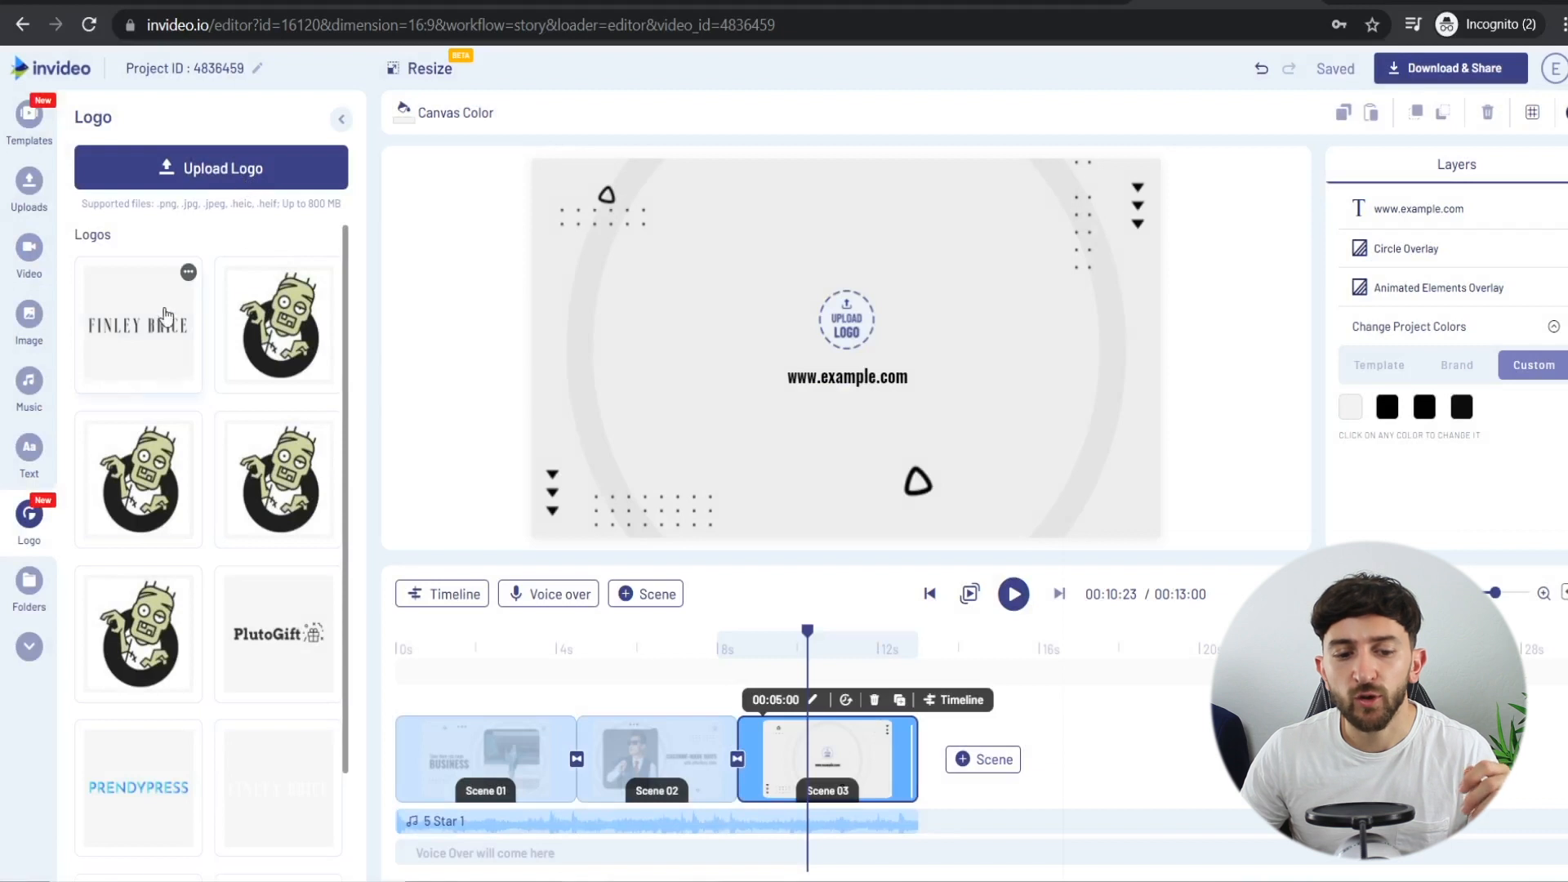
{"action": "left_click", "coordinate": [121, 337]}
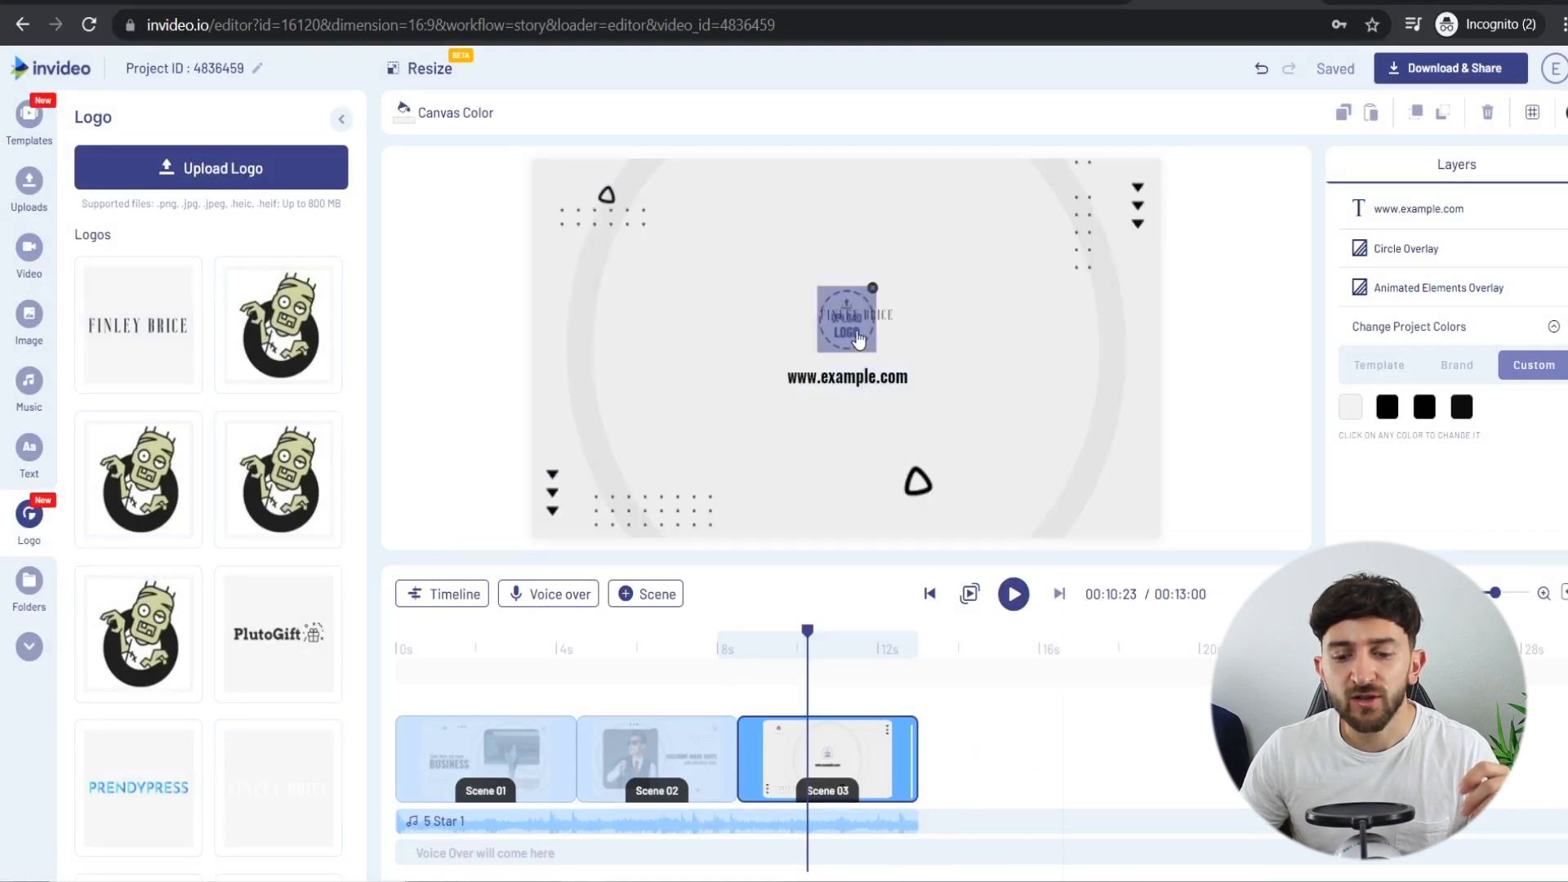
{"action": "left_click_drag", "start_coordinate": [858, 340], "coordinate": [858, 338]}
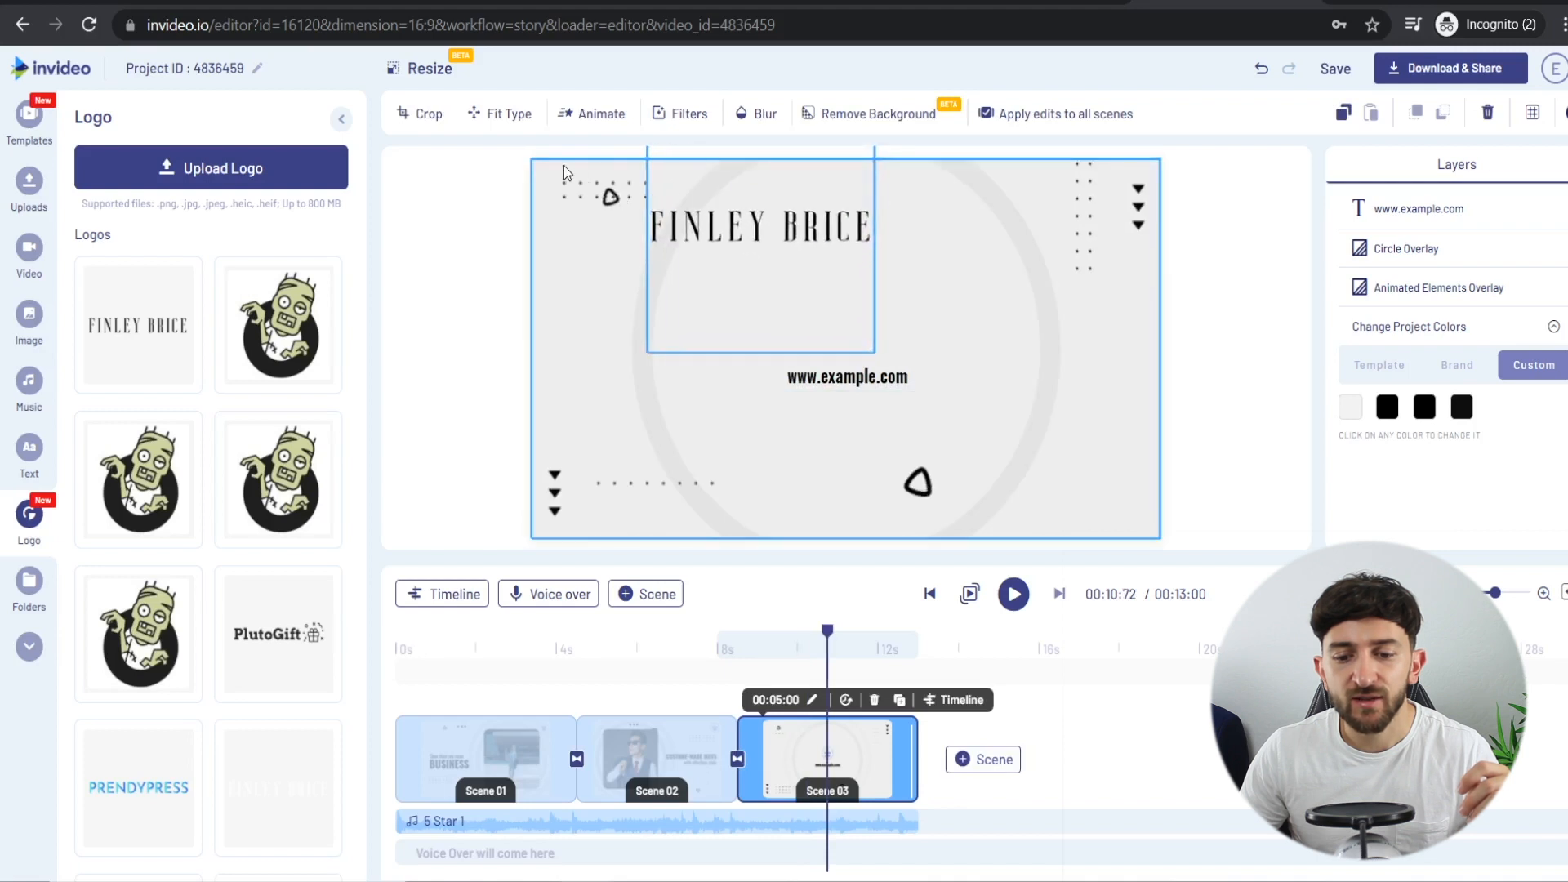
{"action": "left_click_drag", "start_coordinate": [673, 185], "coordinate": [830, 312]}
{"action": "left_click", "coordinate": [507, 395]}
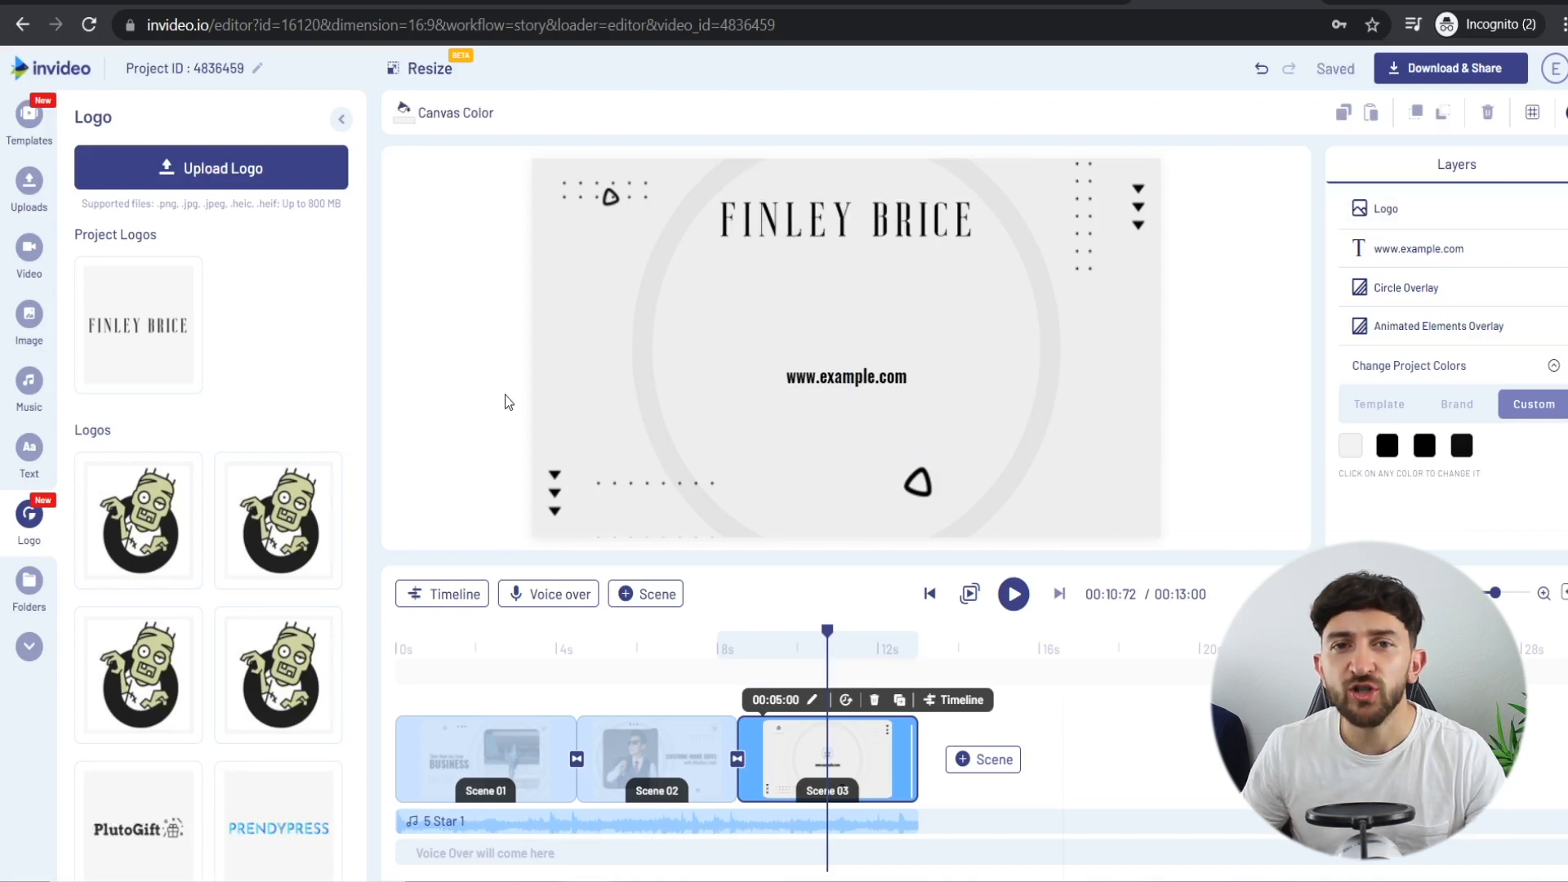
{"action": "left_click", "coordinate": [853, 378]}
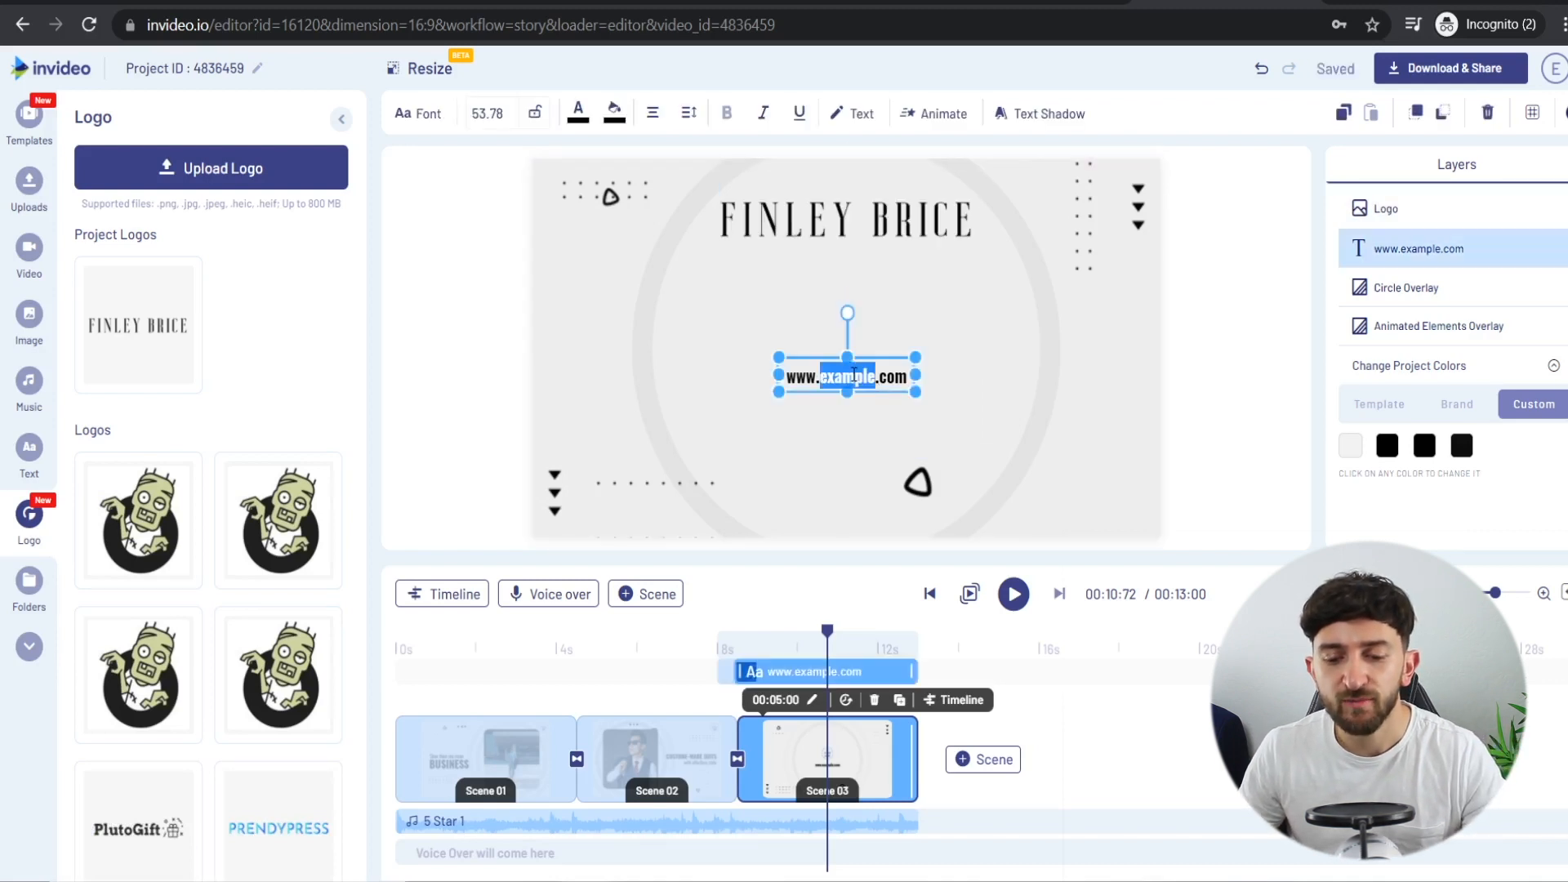
{"action": "double_click", "coordinate": [854, 375]}
{"action": "type", "text": "finleybrice"}
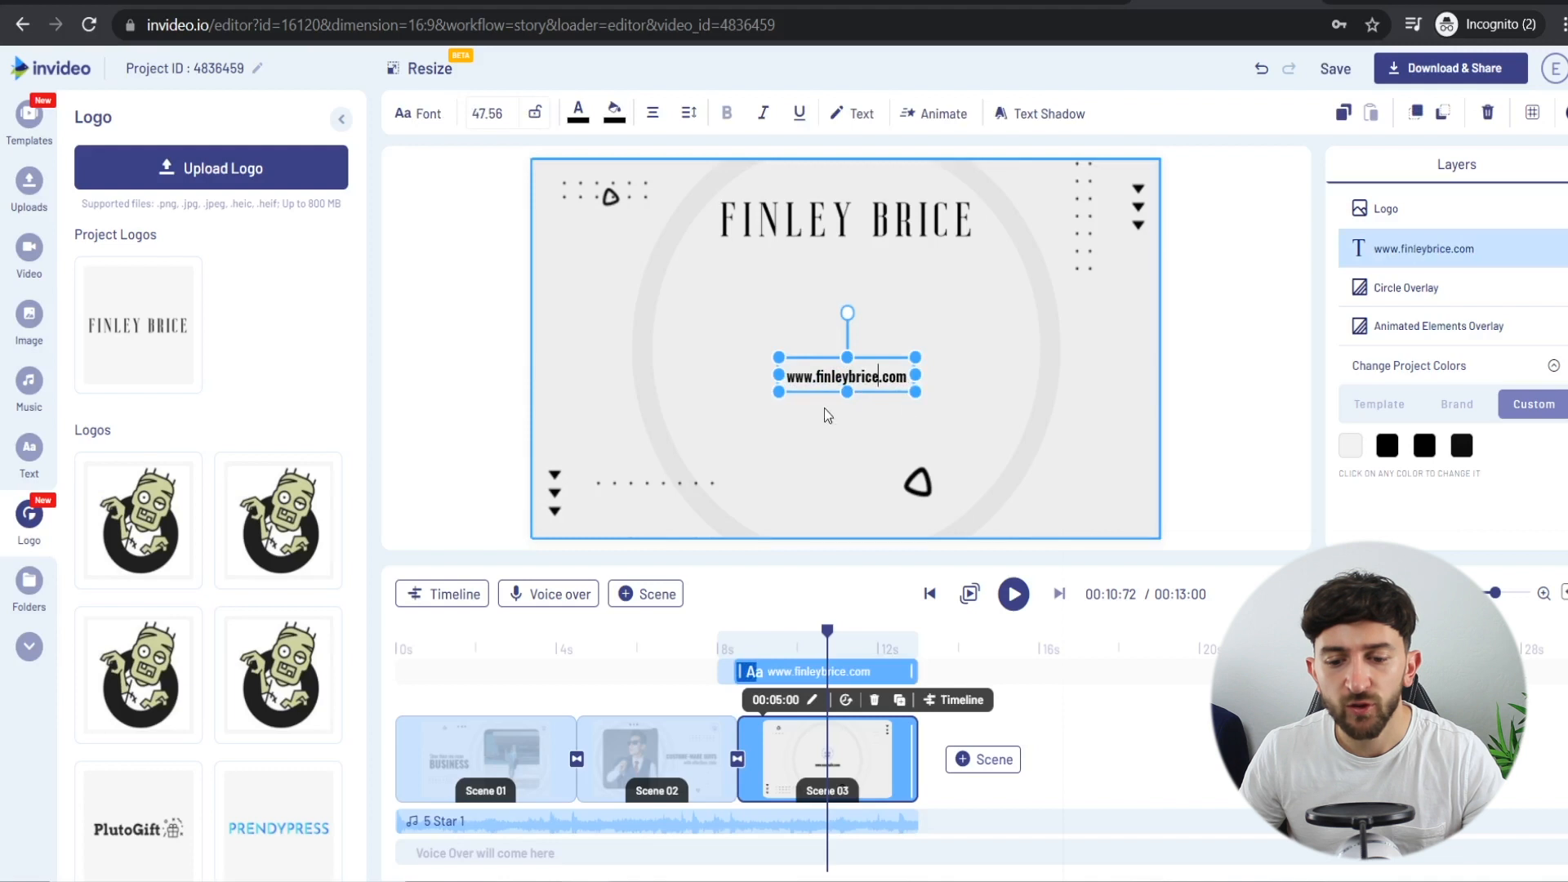
{"action": "left_click", "coordinate": [557, 397]}
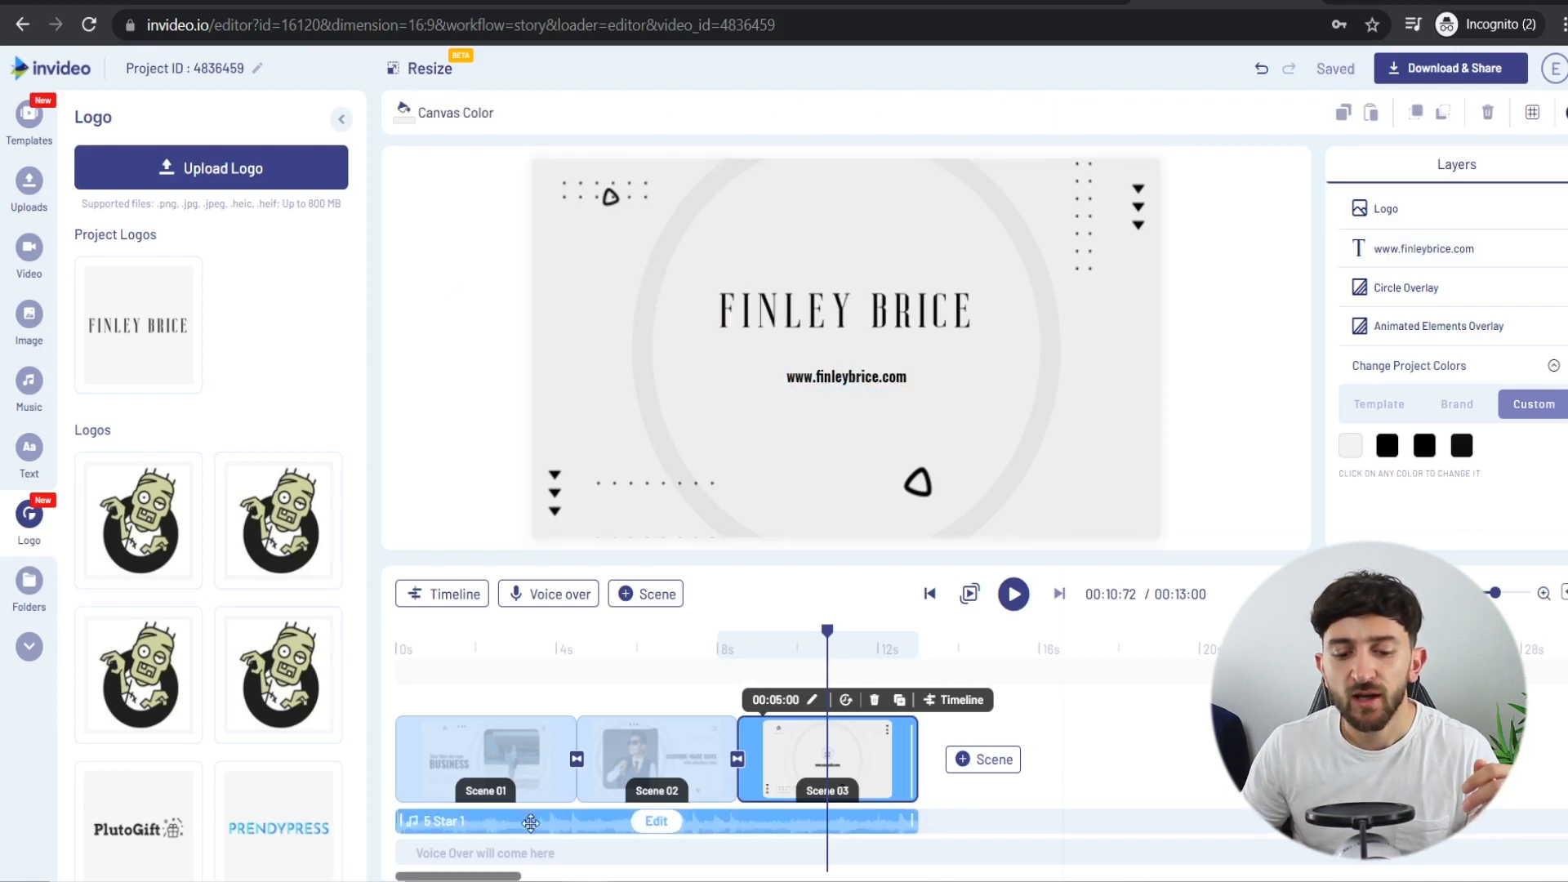
- Replace the project's music with the Chill Out track "Relaxing Downtempo Beat"
{"action": "left_click", "coordinate": [25, 408]}
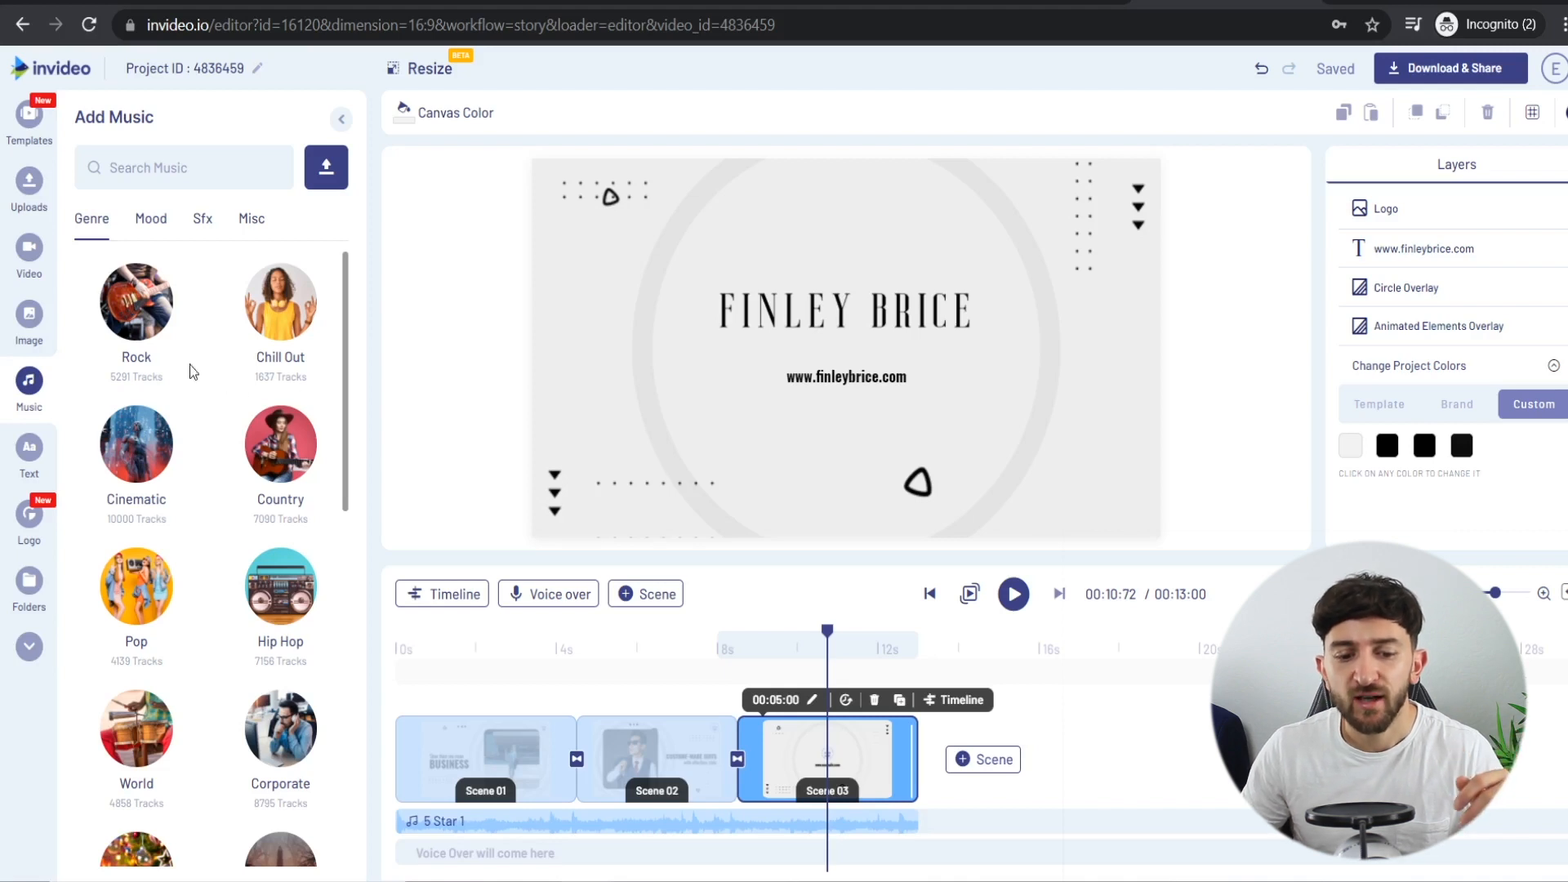
{"action": "left_click", "coordinate": [292, 319]}
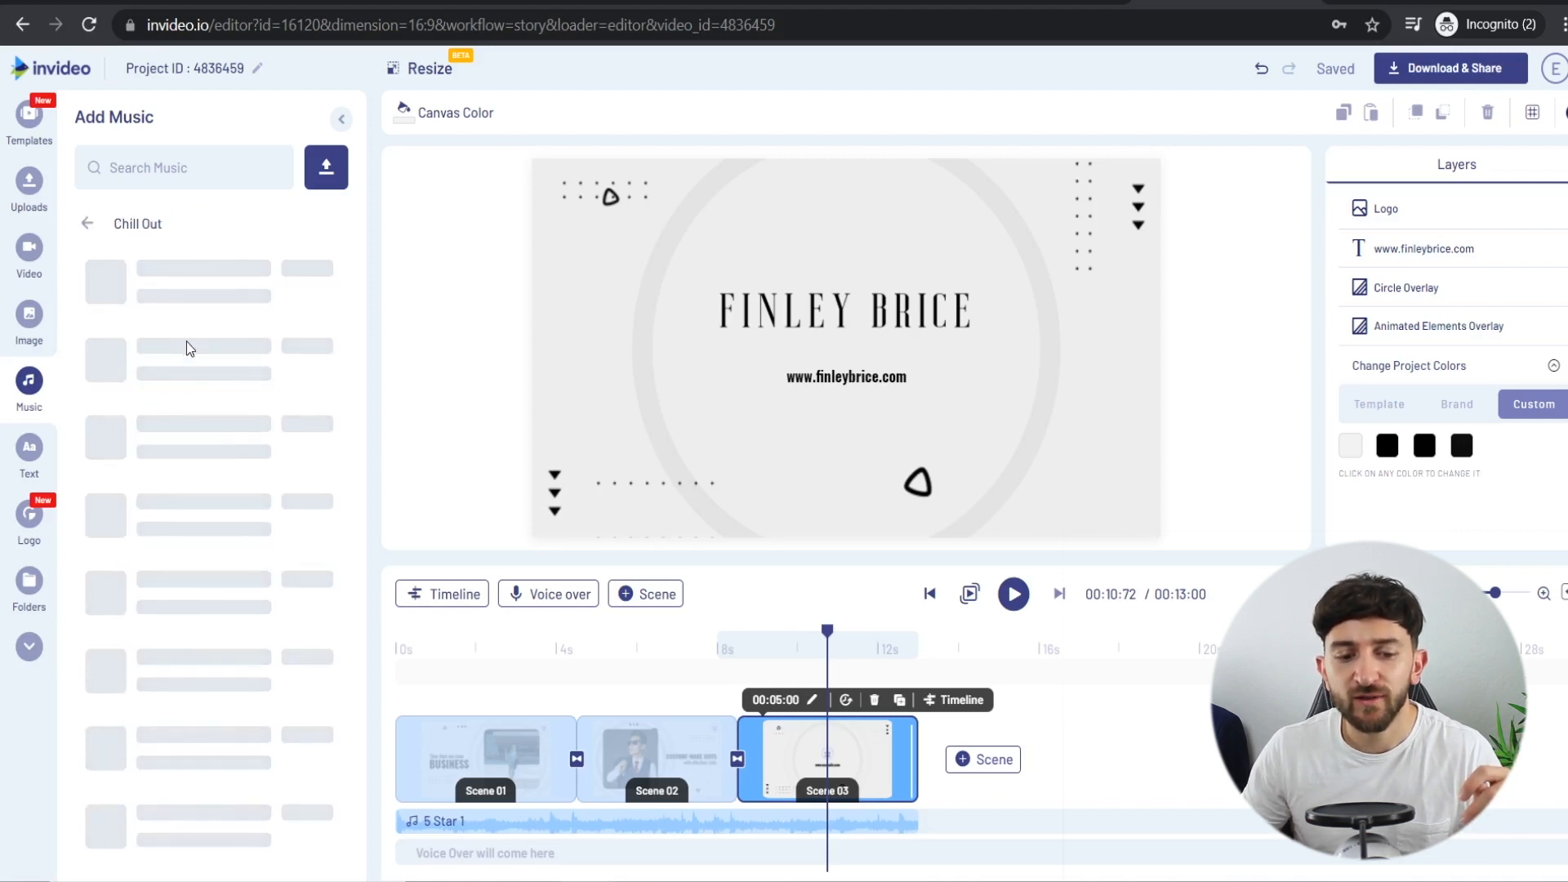
{"action": "mouse_move", "coordinate": [316, 366]}
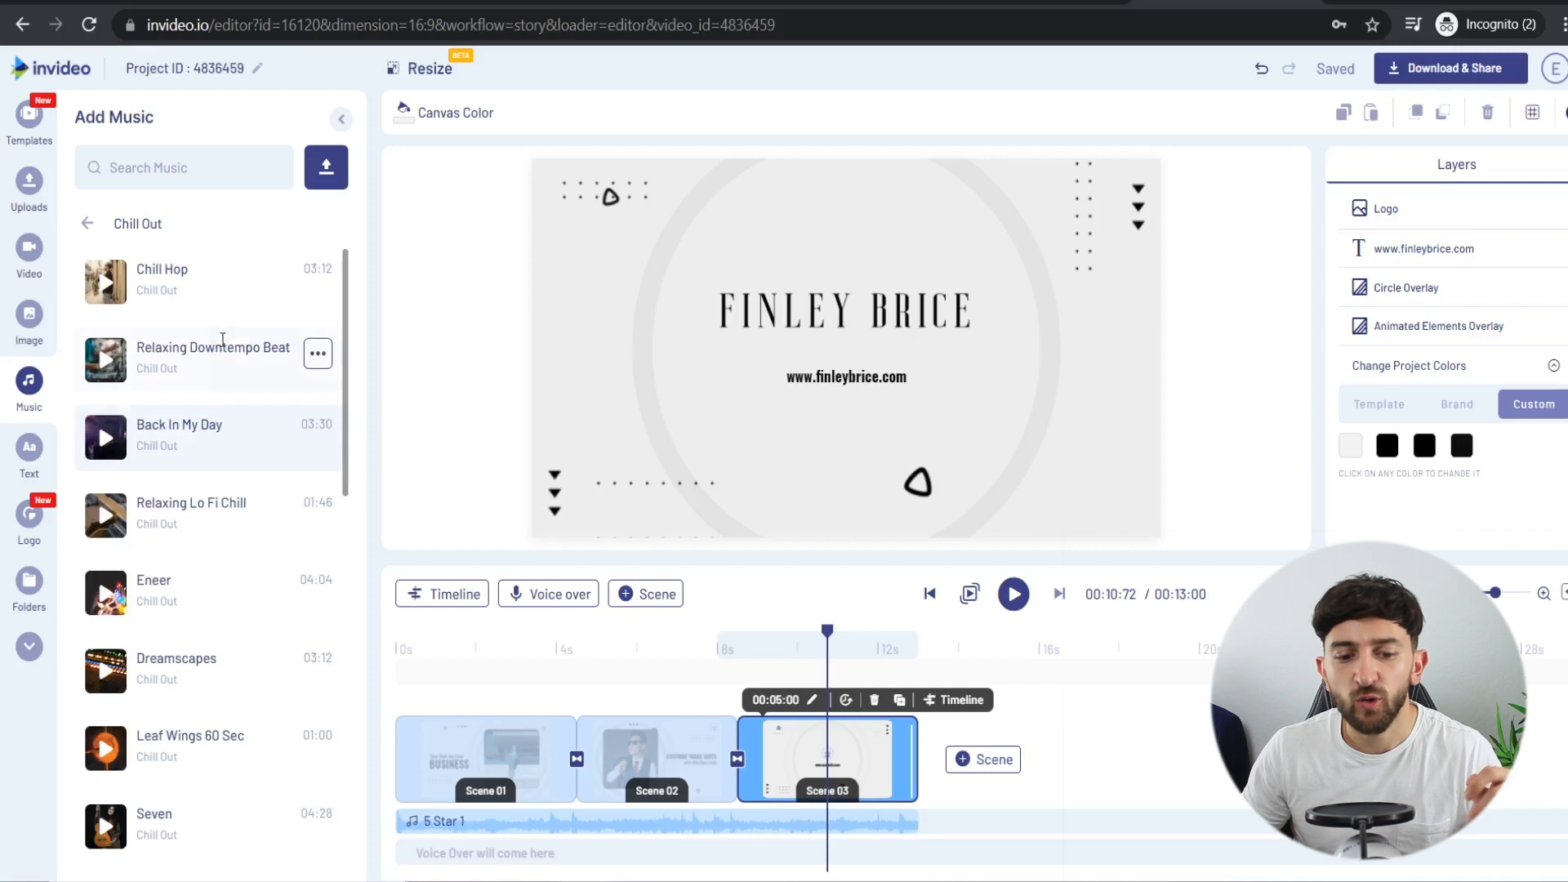
{"action": "left_click", "coordinate": [318, 356]}
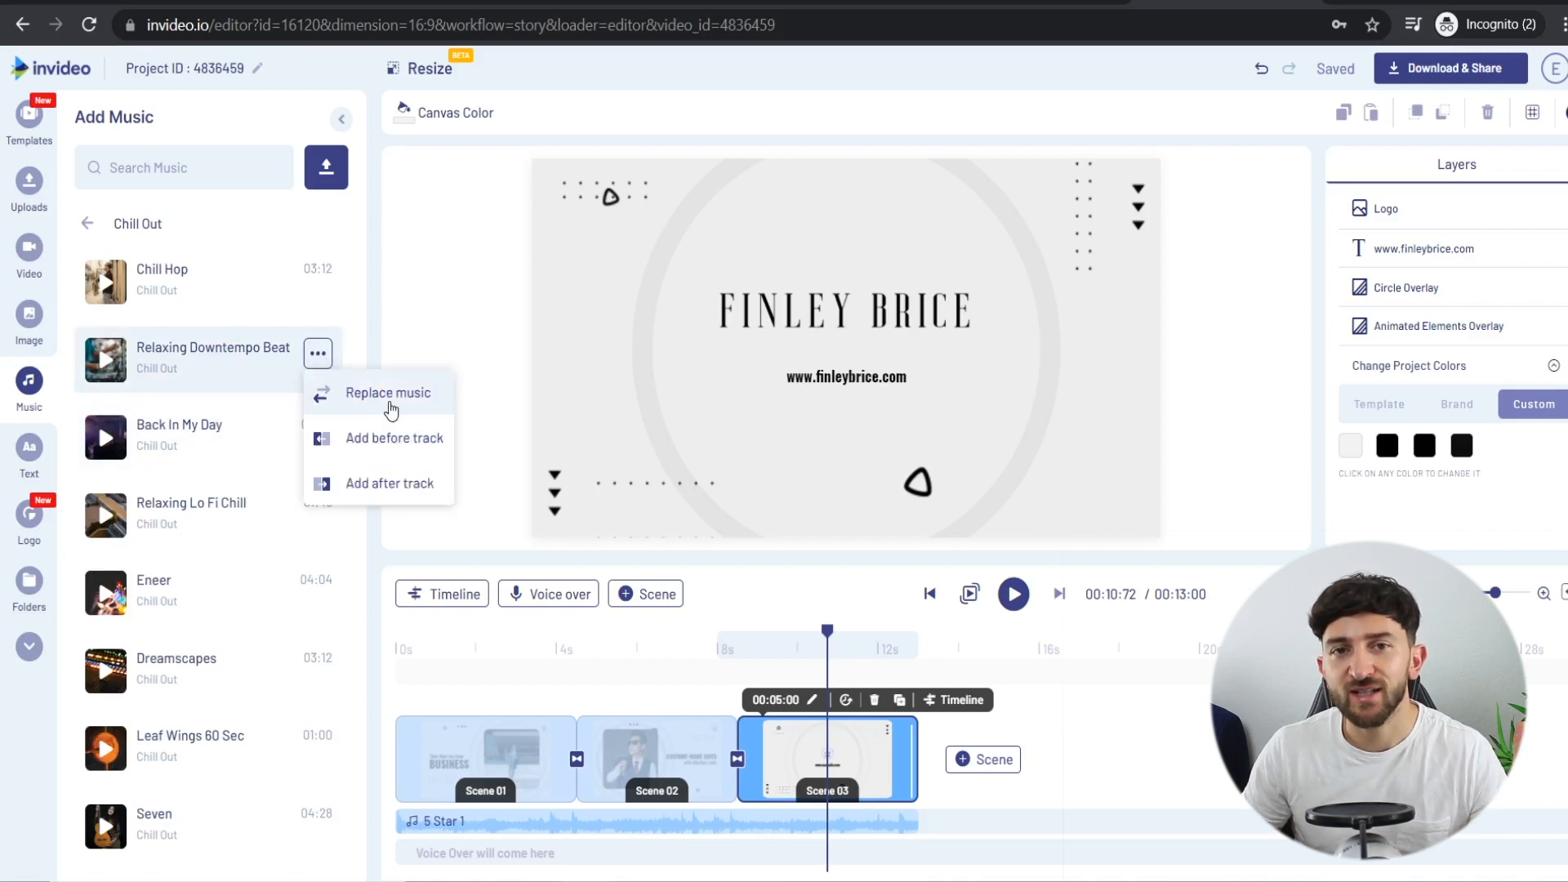
{"action": "left_click", "coordinate": [389, 394]}
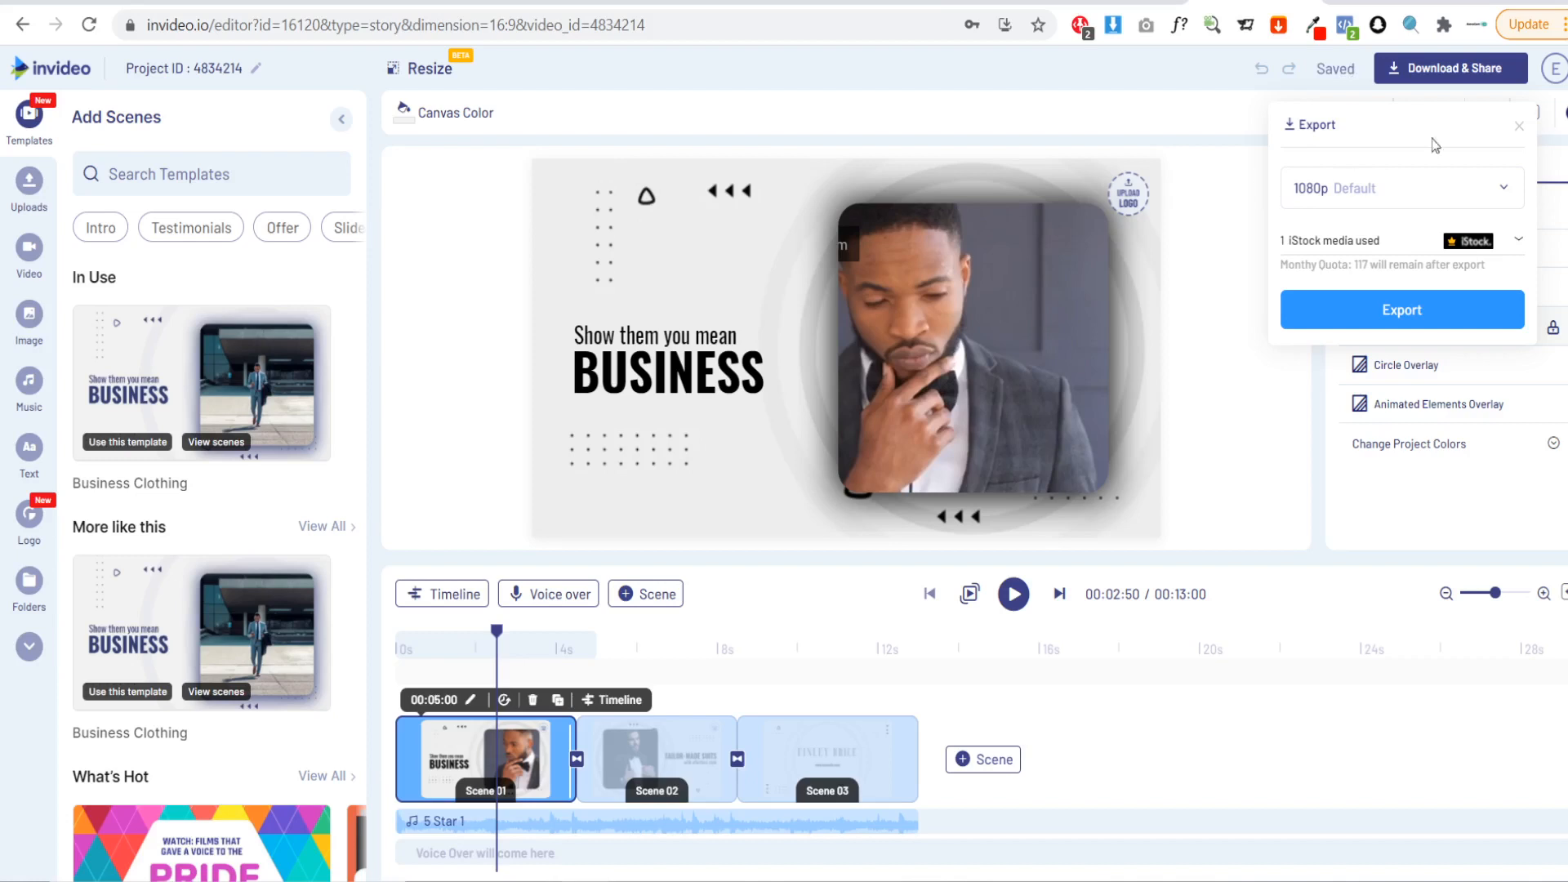
- Export the project at 1080p and download the finished video
{"action": "left_click", "coordinate": [1389, 314]}
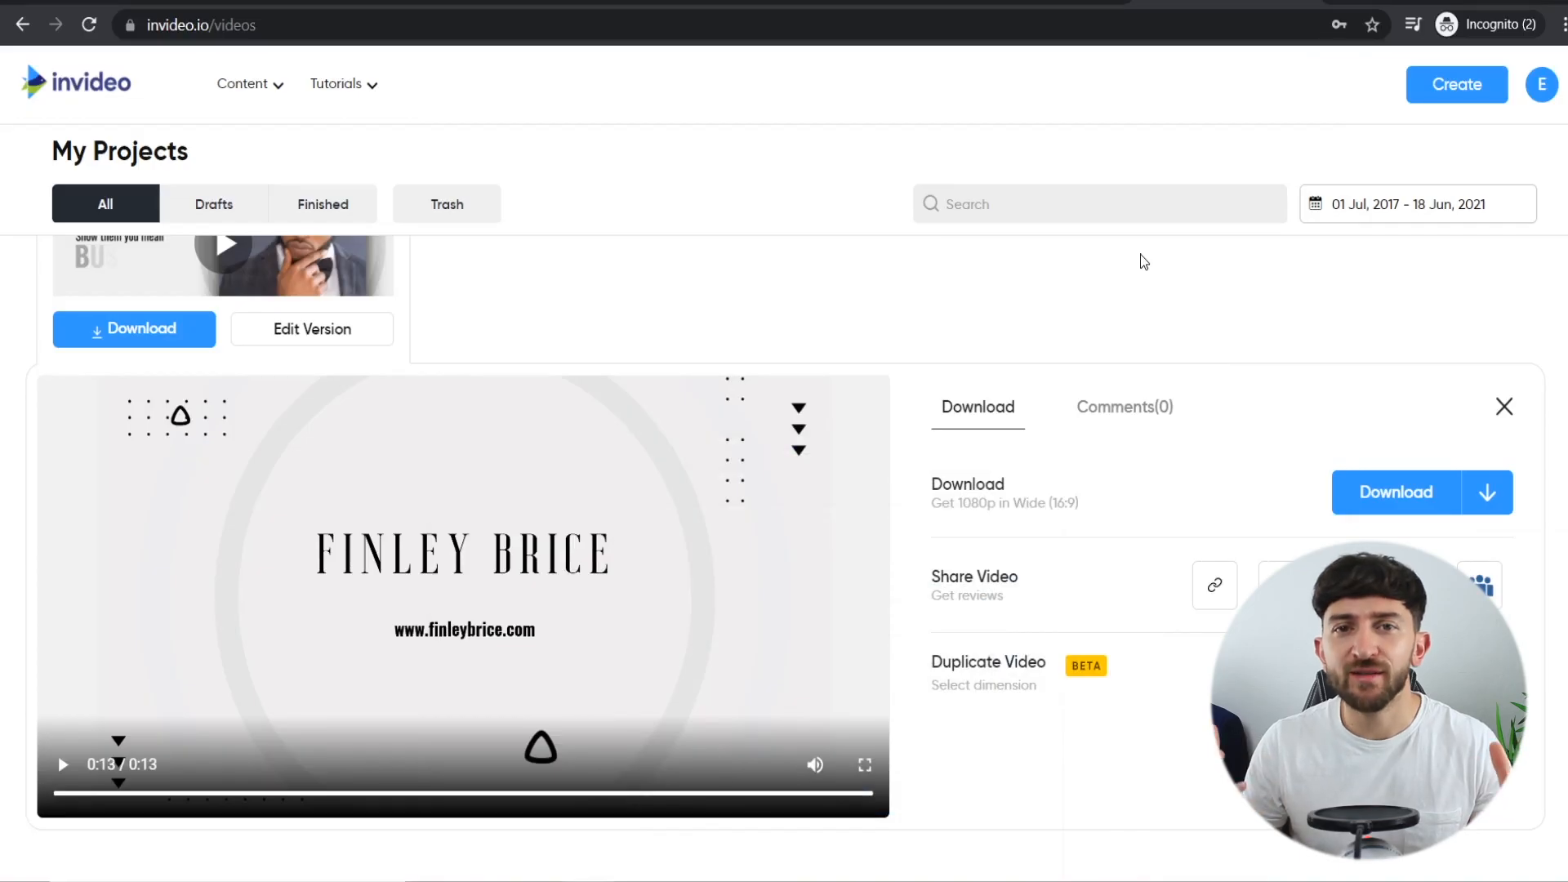
{"action": "left_click", "coordinate": [1439, 497]}
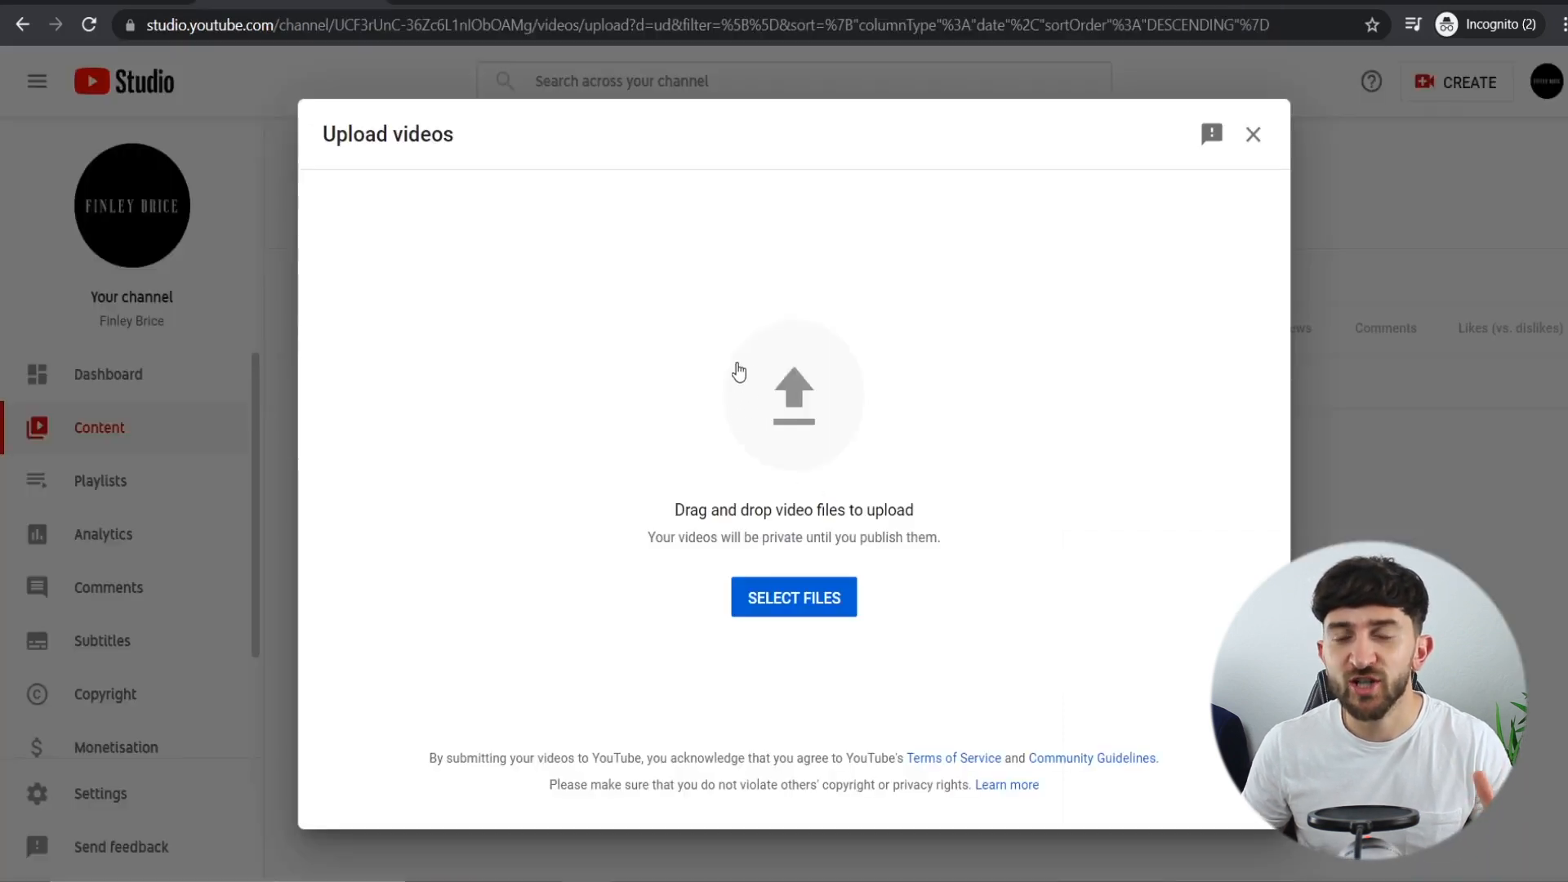
- Switch to YouTube Studio and upload the exported InVideo project video from the Saved Pictures folder
{"action": "left_click", "coordinate": [798, 606]}
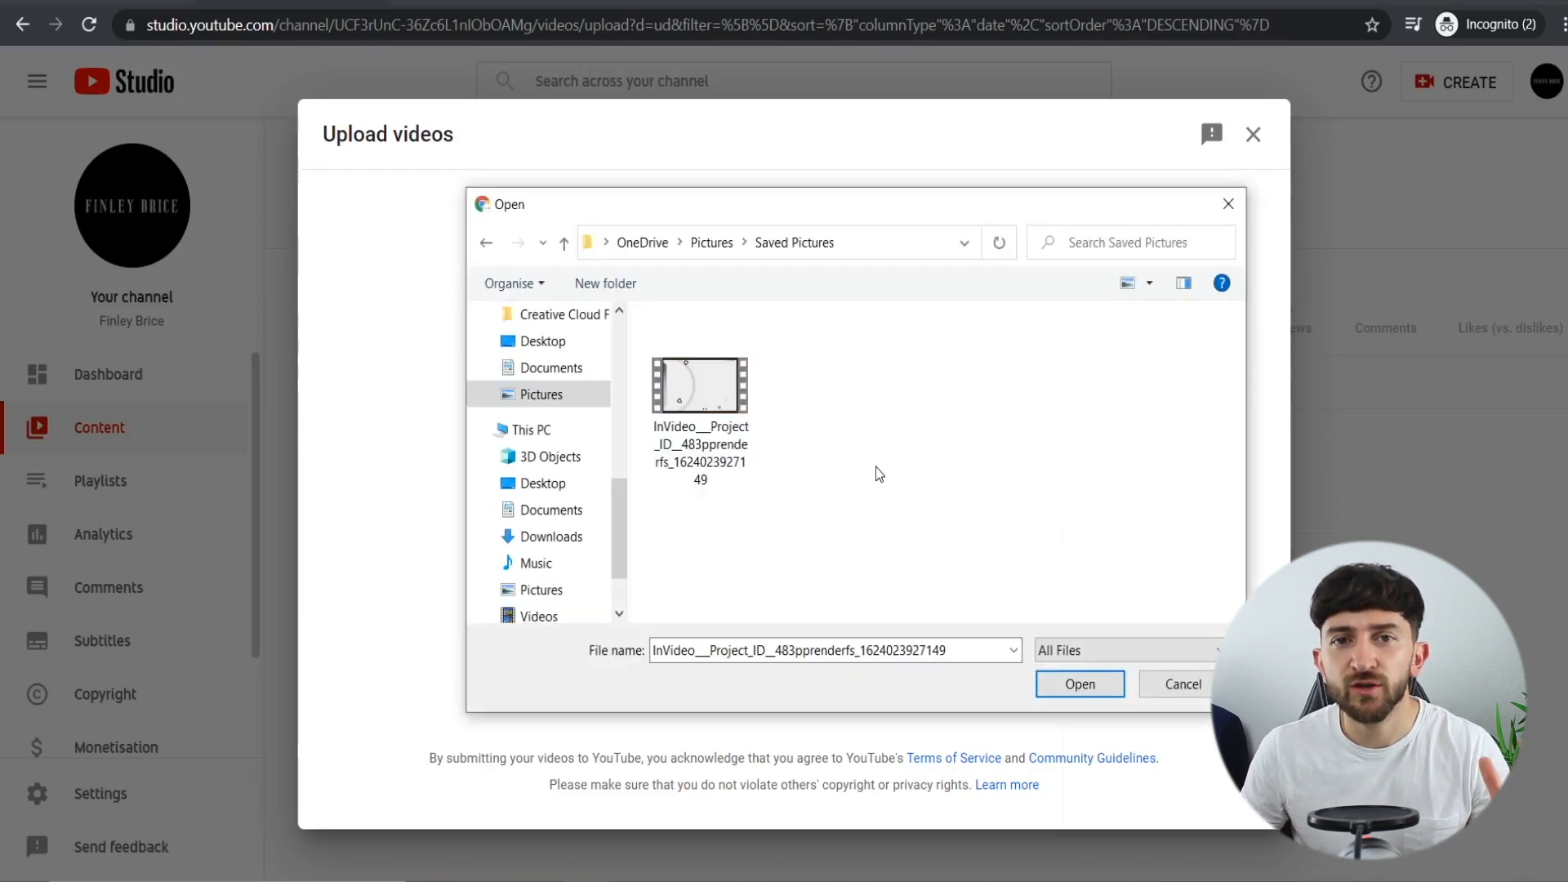
{"action": "left_click", "coordinate": [735, 469]}
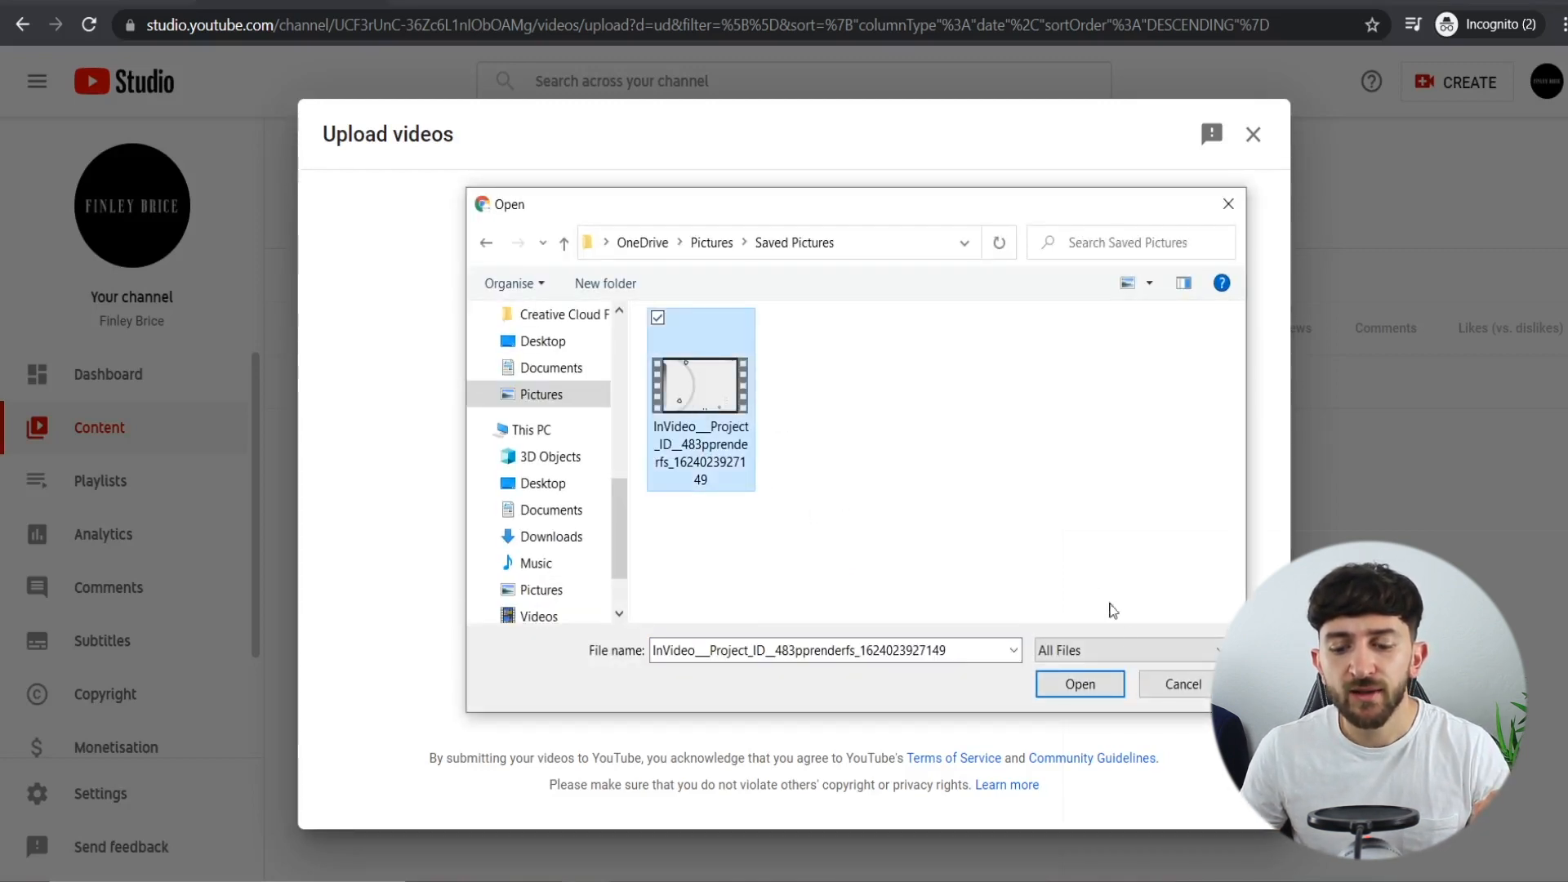
{"action": "left_click", "coordinate": [1083, 686]}
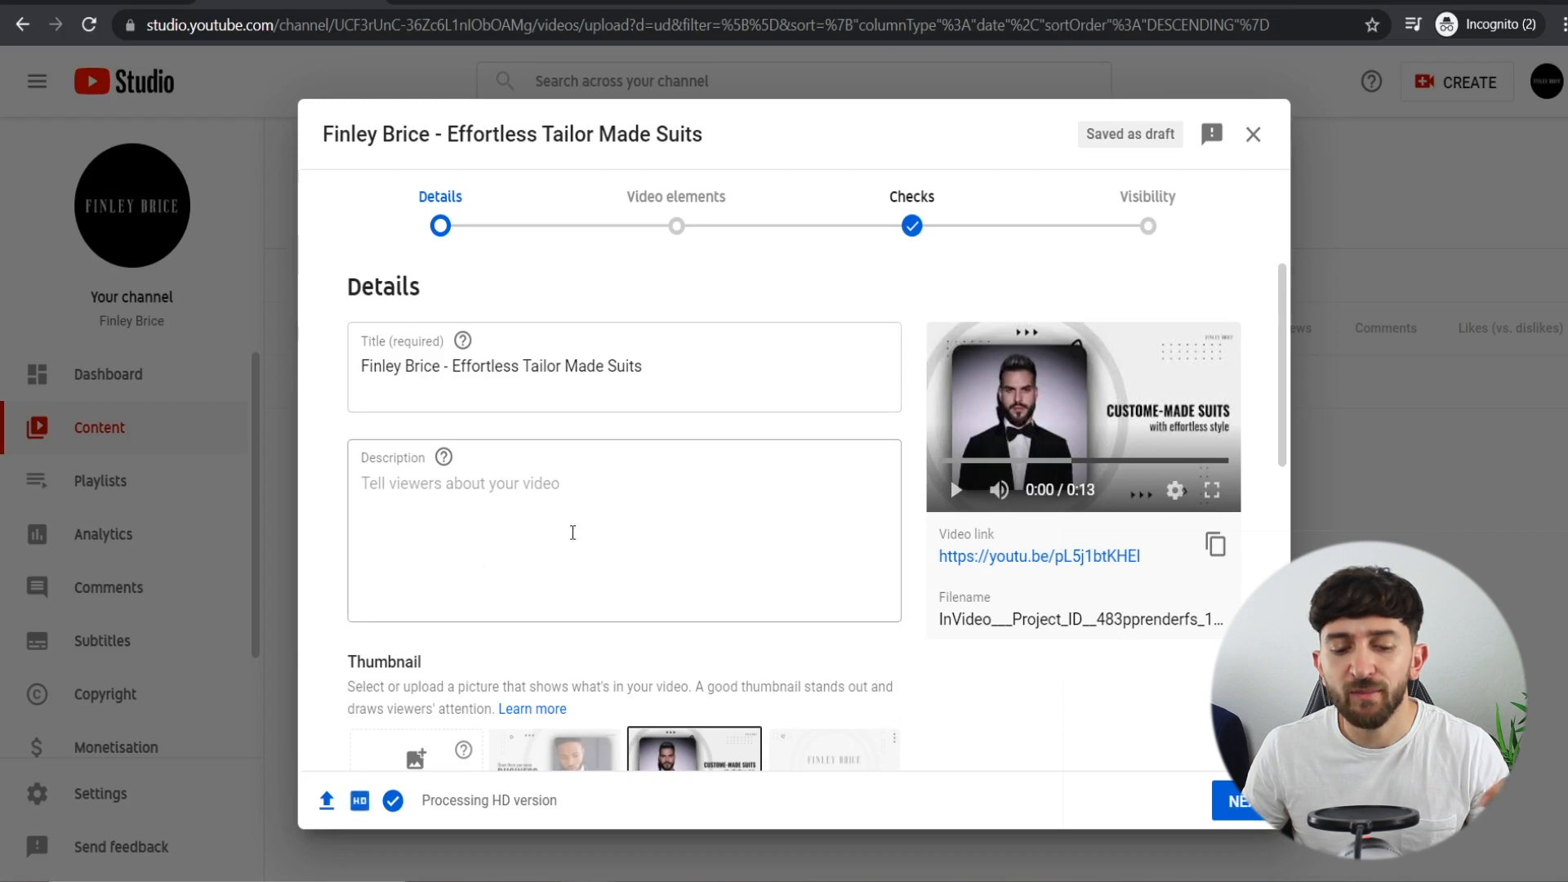
- Mark the uploaded video as not made for kids and continue through video elements and checks to the visibility settings
{"action": "scroll", "coordinate": [600, 599], "scroll_direction": "down", "scroll_amount": 1}
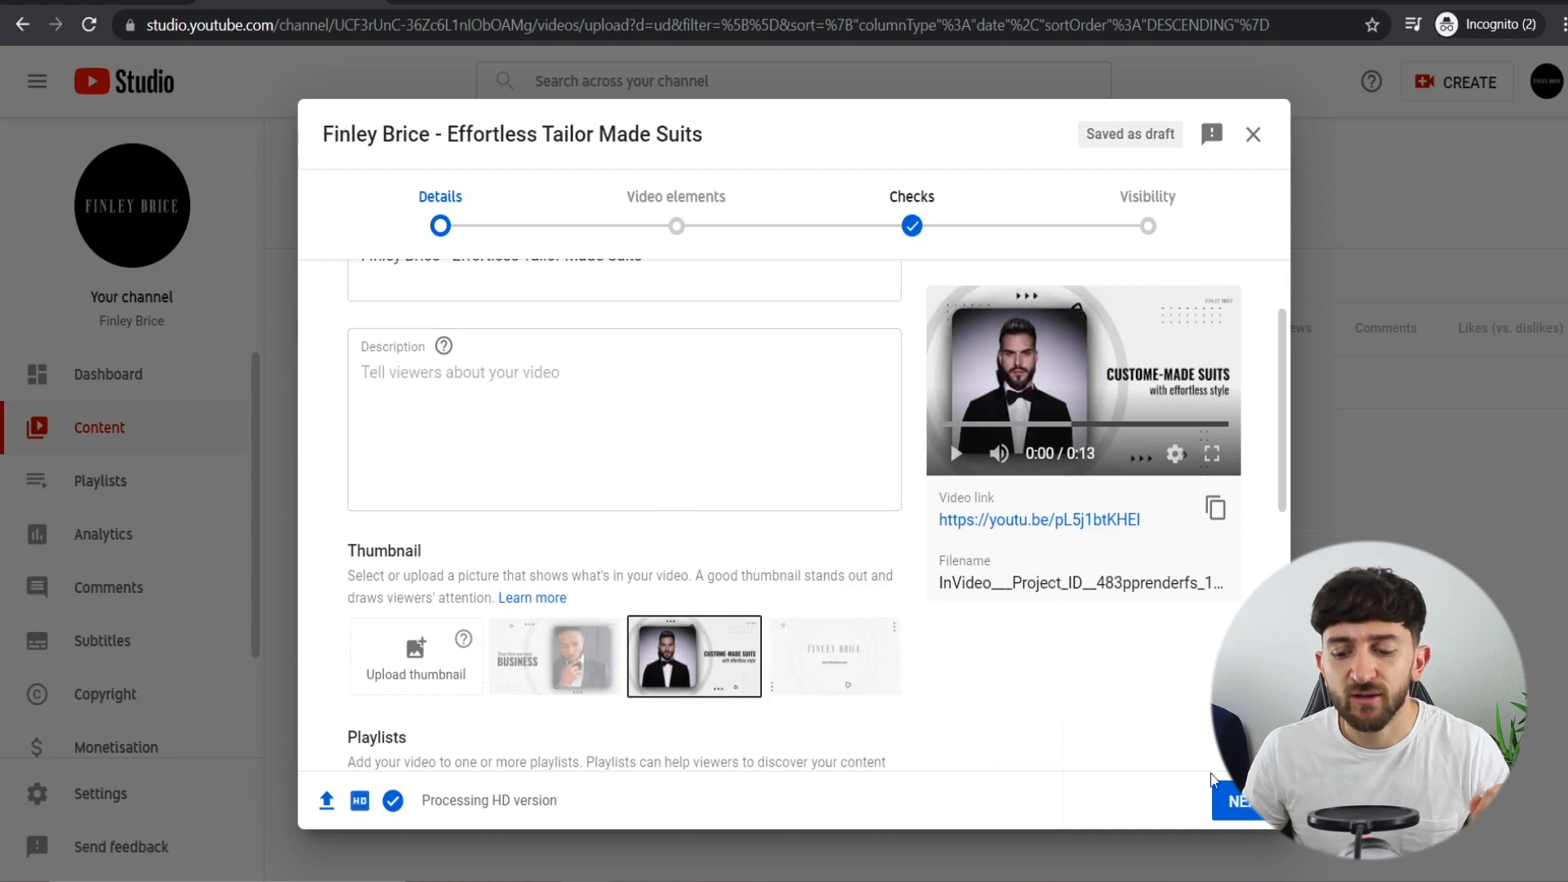
{"action": "left_click", "coordinate": [1238, 801]}
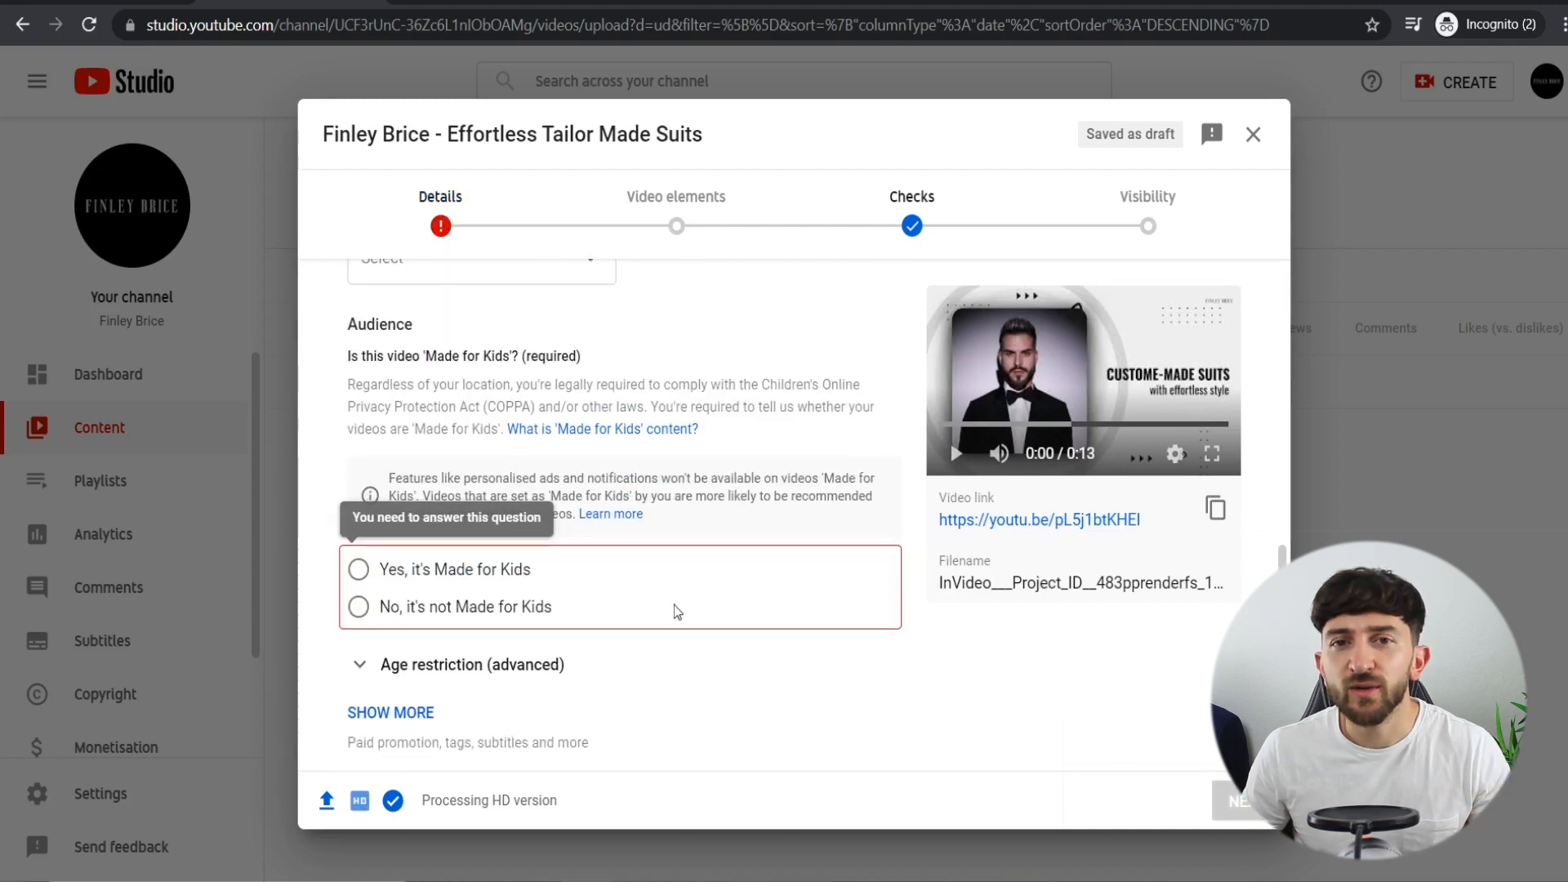
{"action": "left_click", "coordinate": [353, 607]}
{"action": "left_click", "coordinate": [1237, 801]}
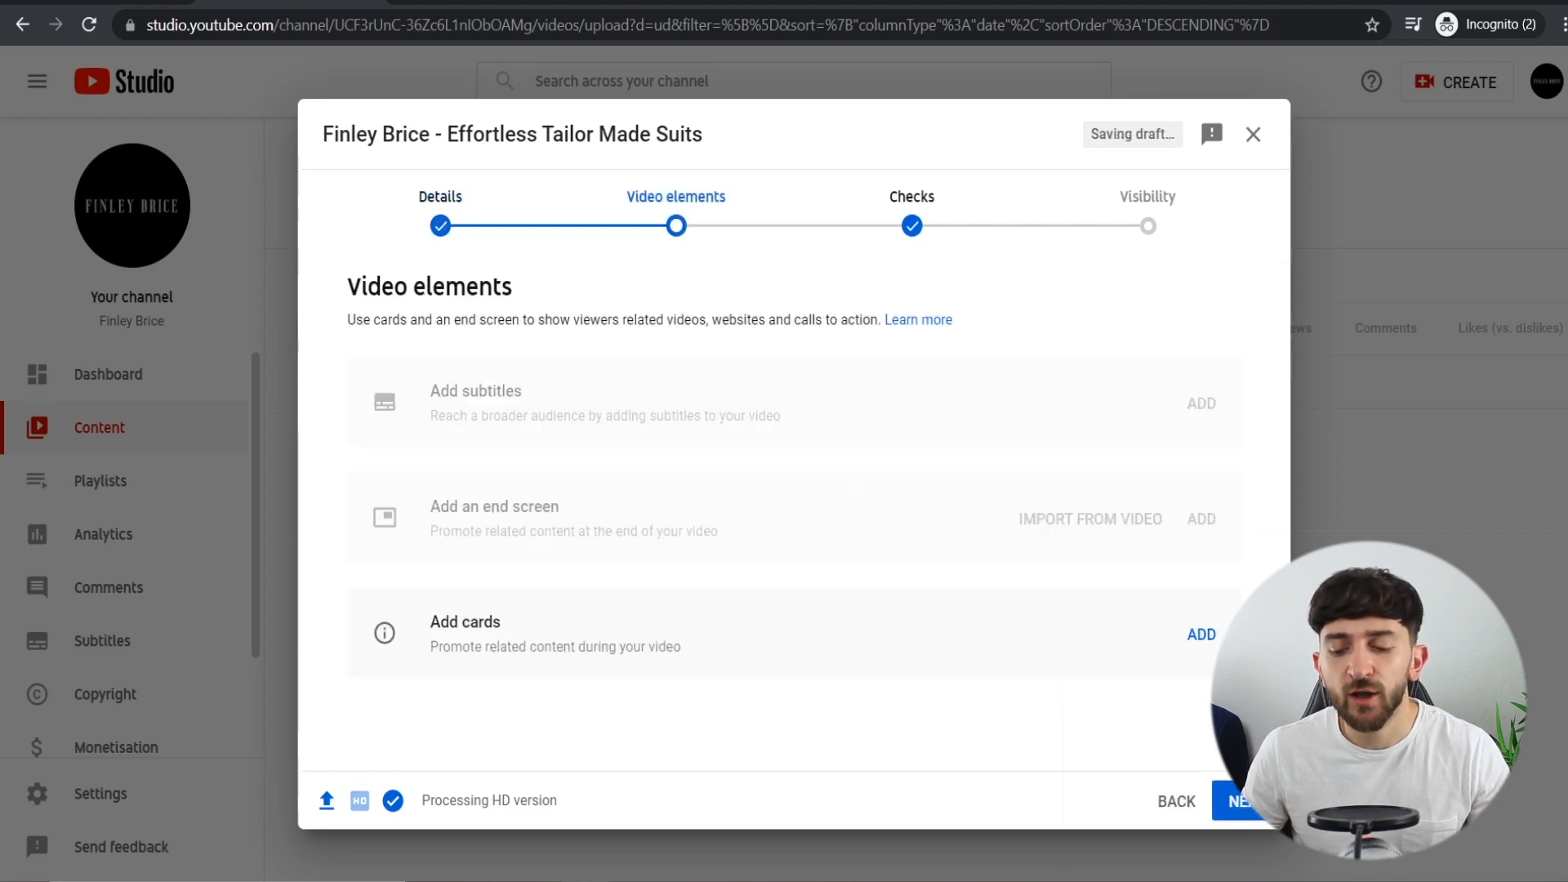
{"action": "left_click", "coordinate": [1238, 800]}
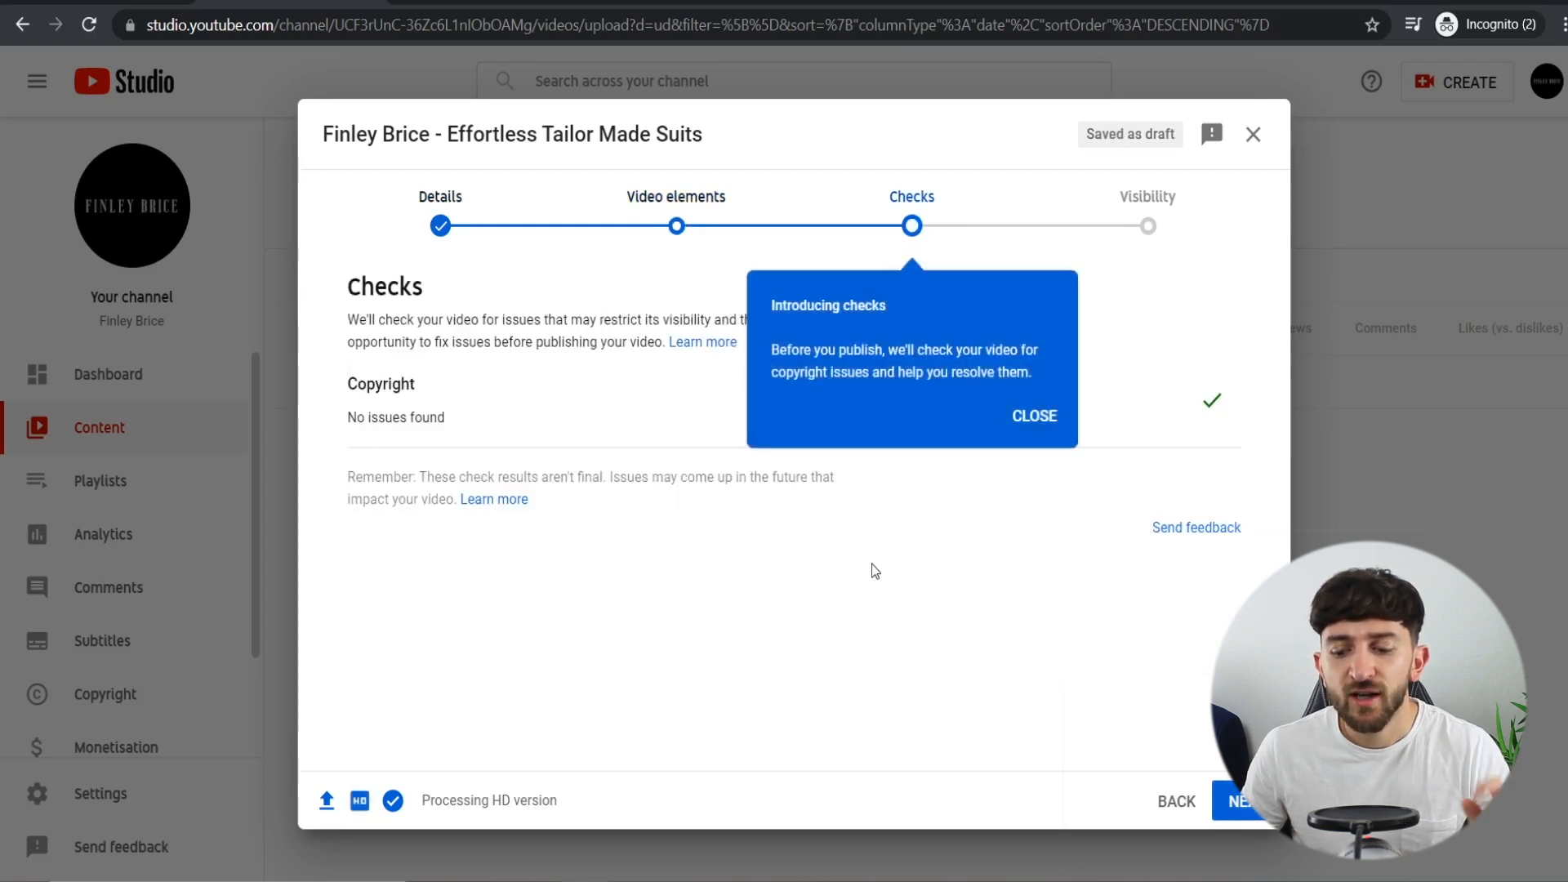
{"action": "left_click", "coordinate": [1238, 801]}
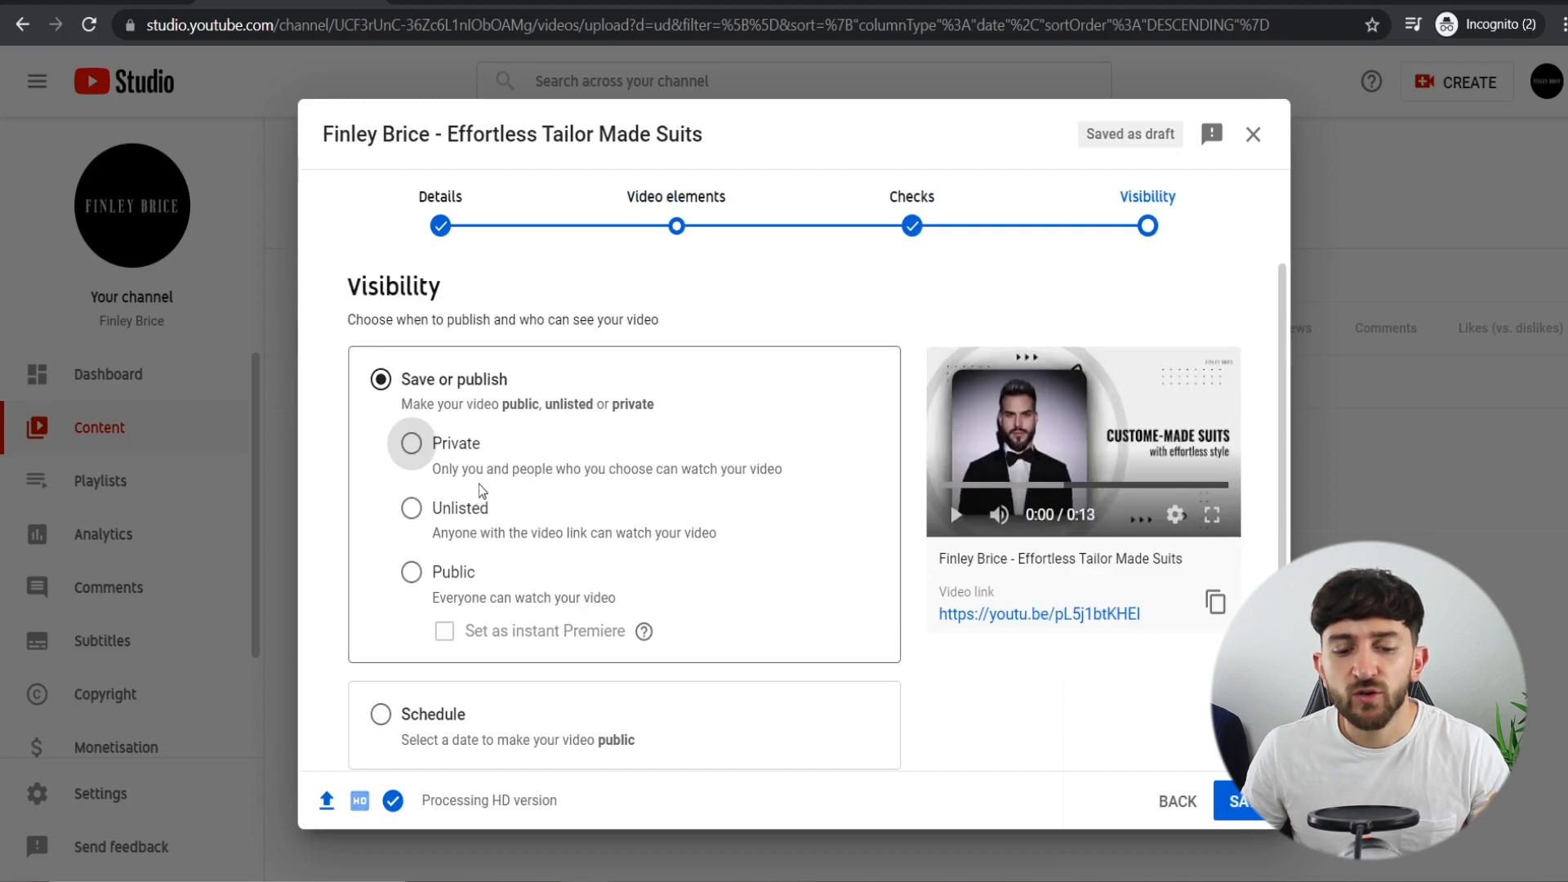
- Copy the video's link and publish the video with public visibility
{"action": "left_click", "coordinate": [411, 572]}
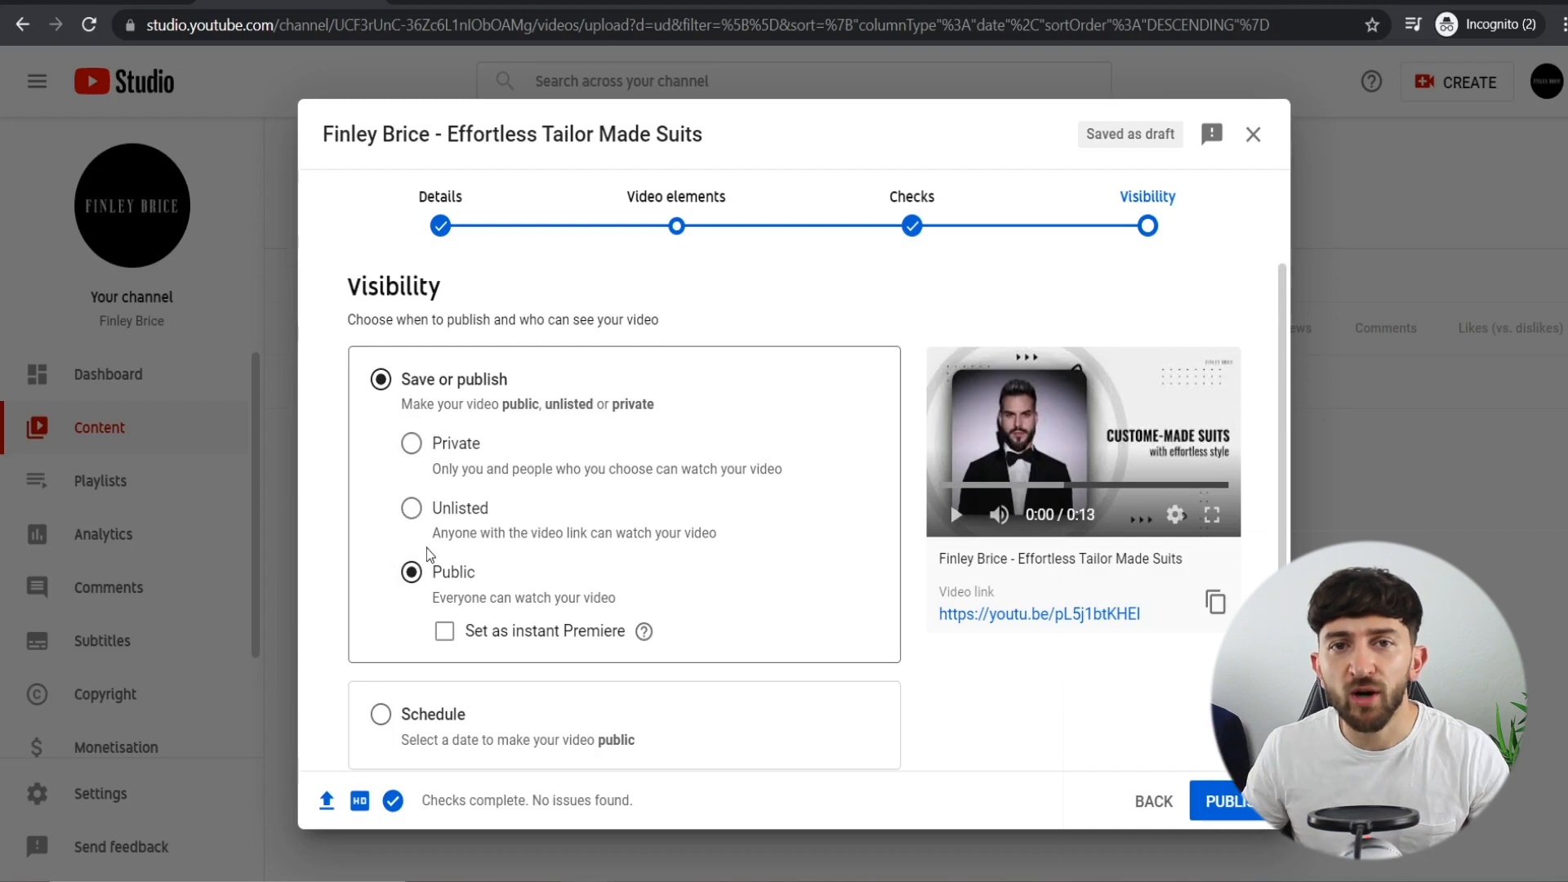
{"action": "left_click", "coordinate": [1218, 607]}
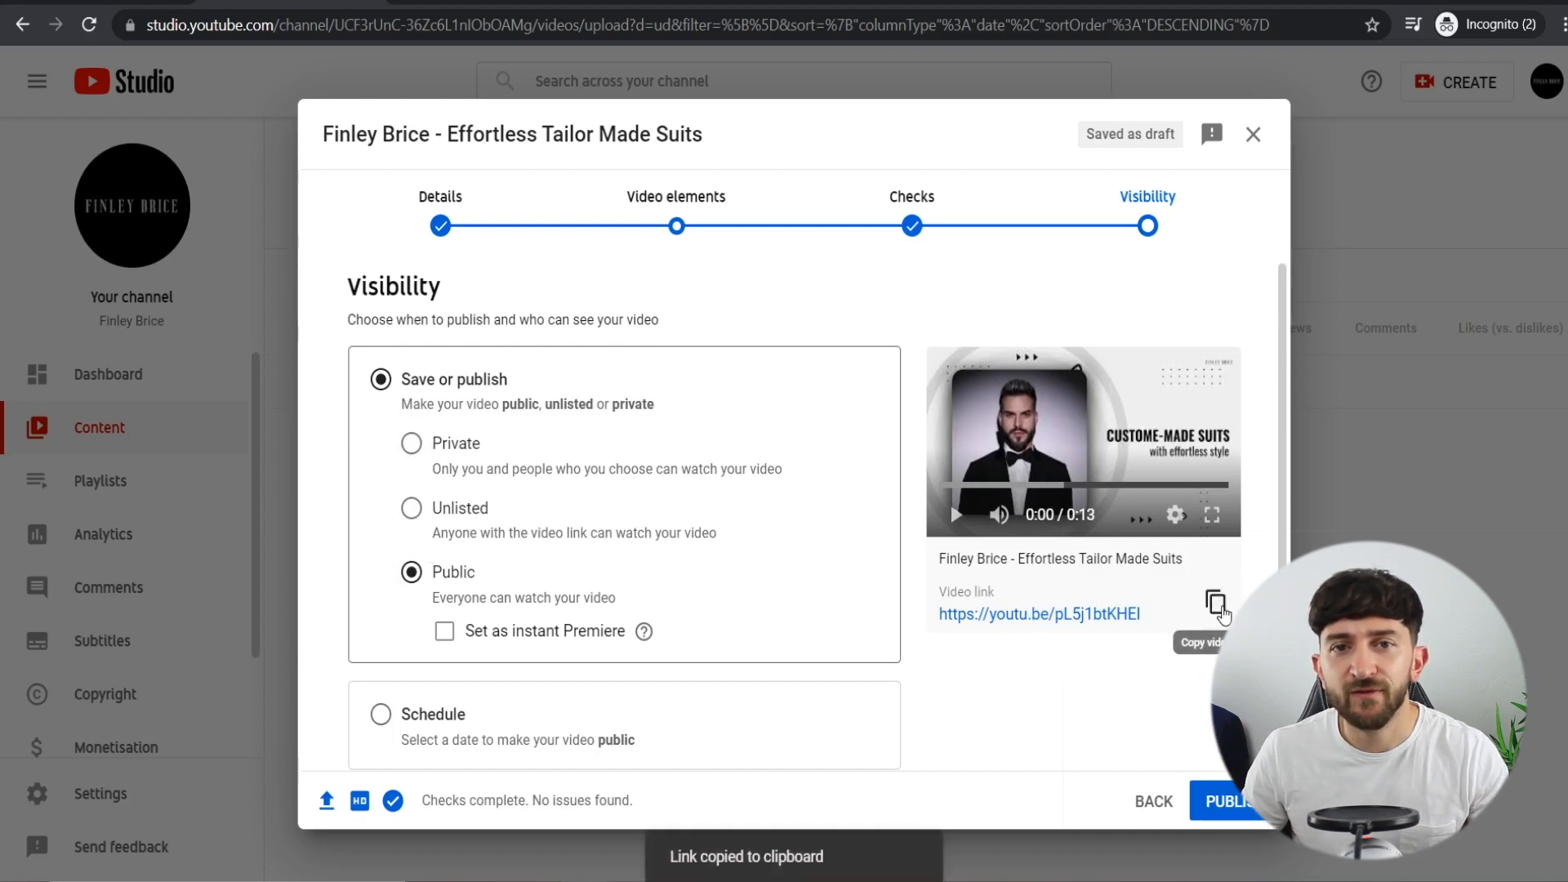
{"action": "left_click", "coordinate": [1243, 805]}
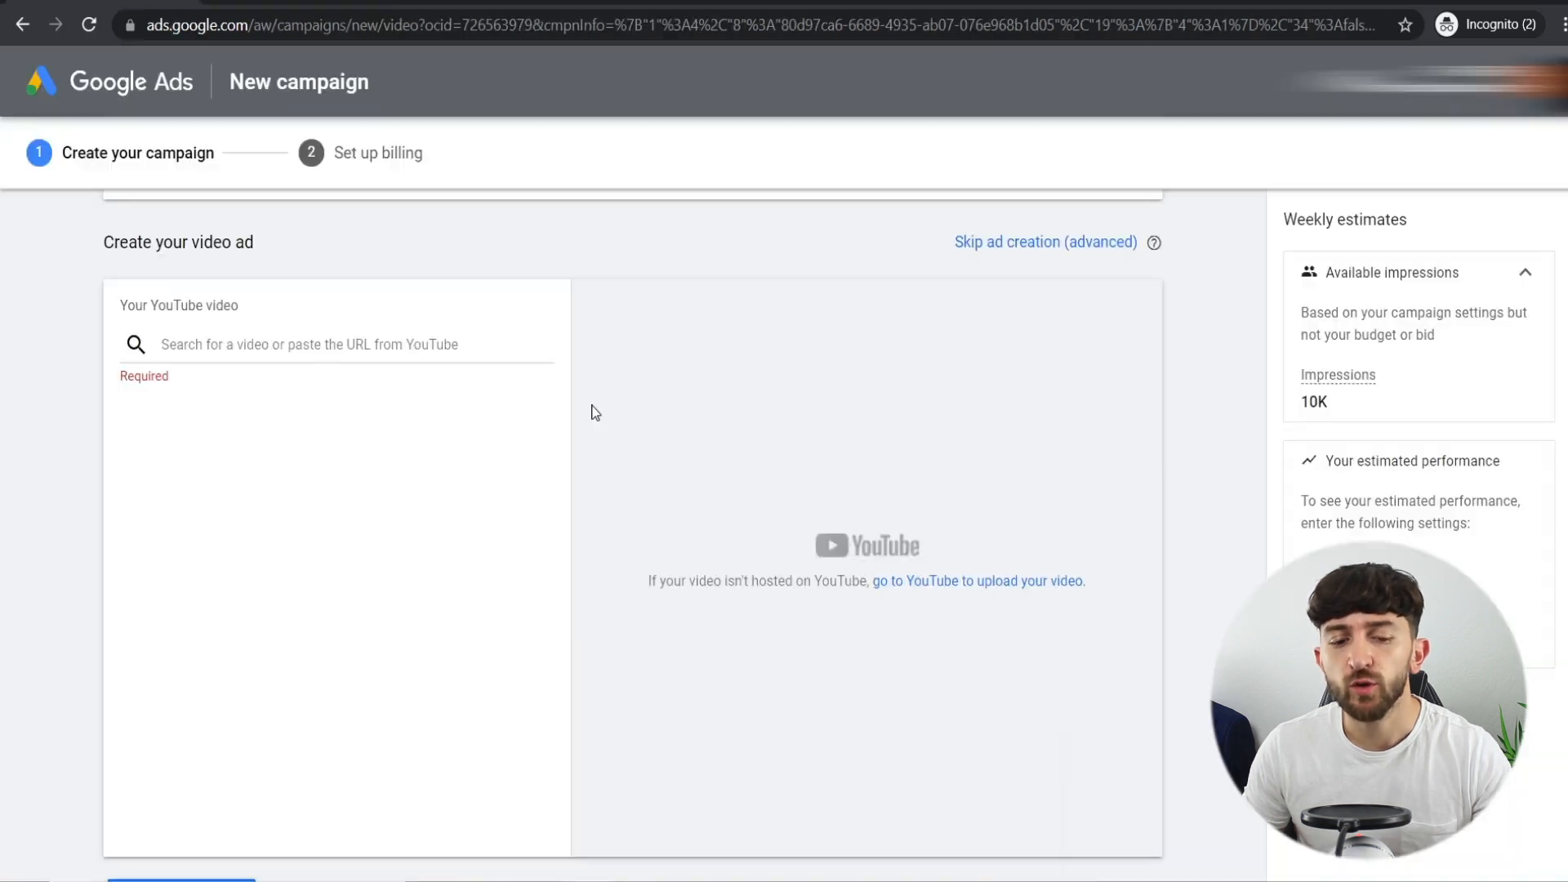
- Switch to the Google Ads campaign, add the Finley Brice video by its copied link and choose the video discovery ad format
{"action": "left_click", "coordinate": [272, 343]}
{"action": "key", "text": "ctrl+v"}
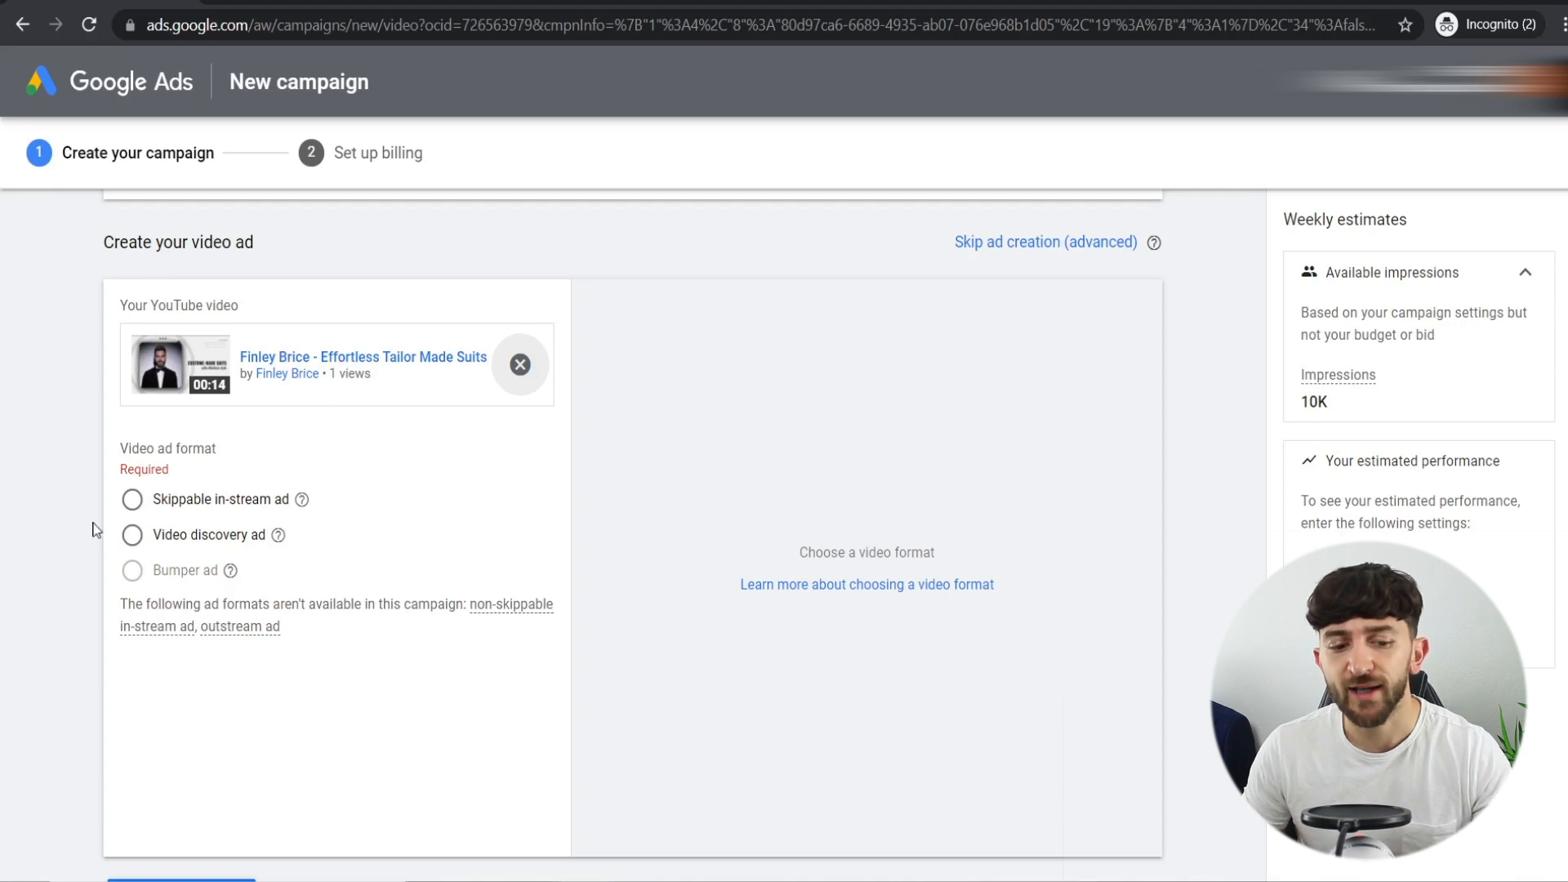
{"action": "left_click", "coordinate": [131, 500]}
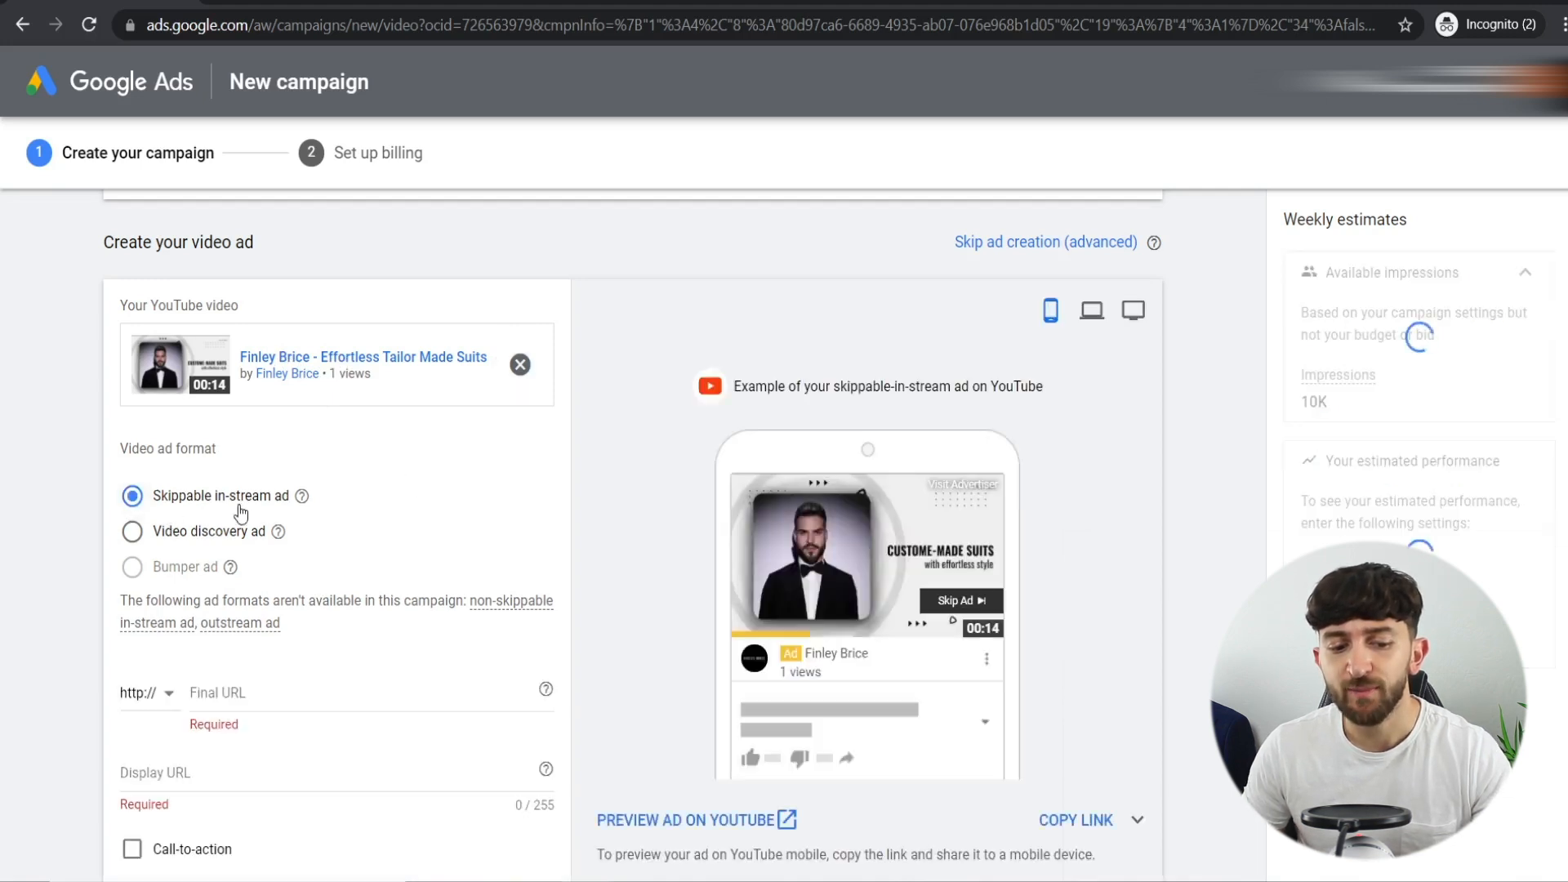
{"action": "left_click", "coordinate": [159, 532]}
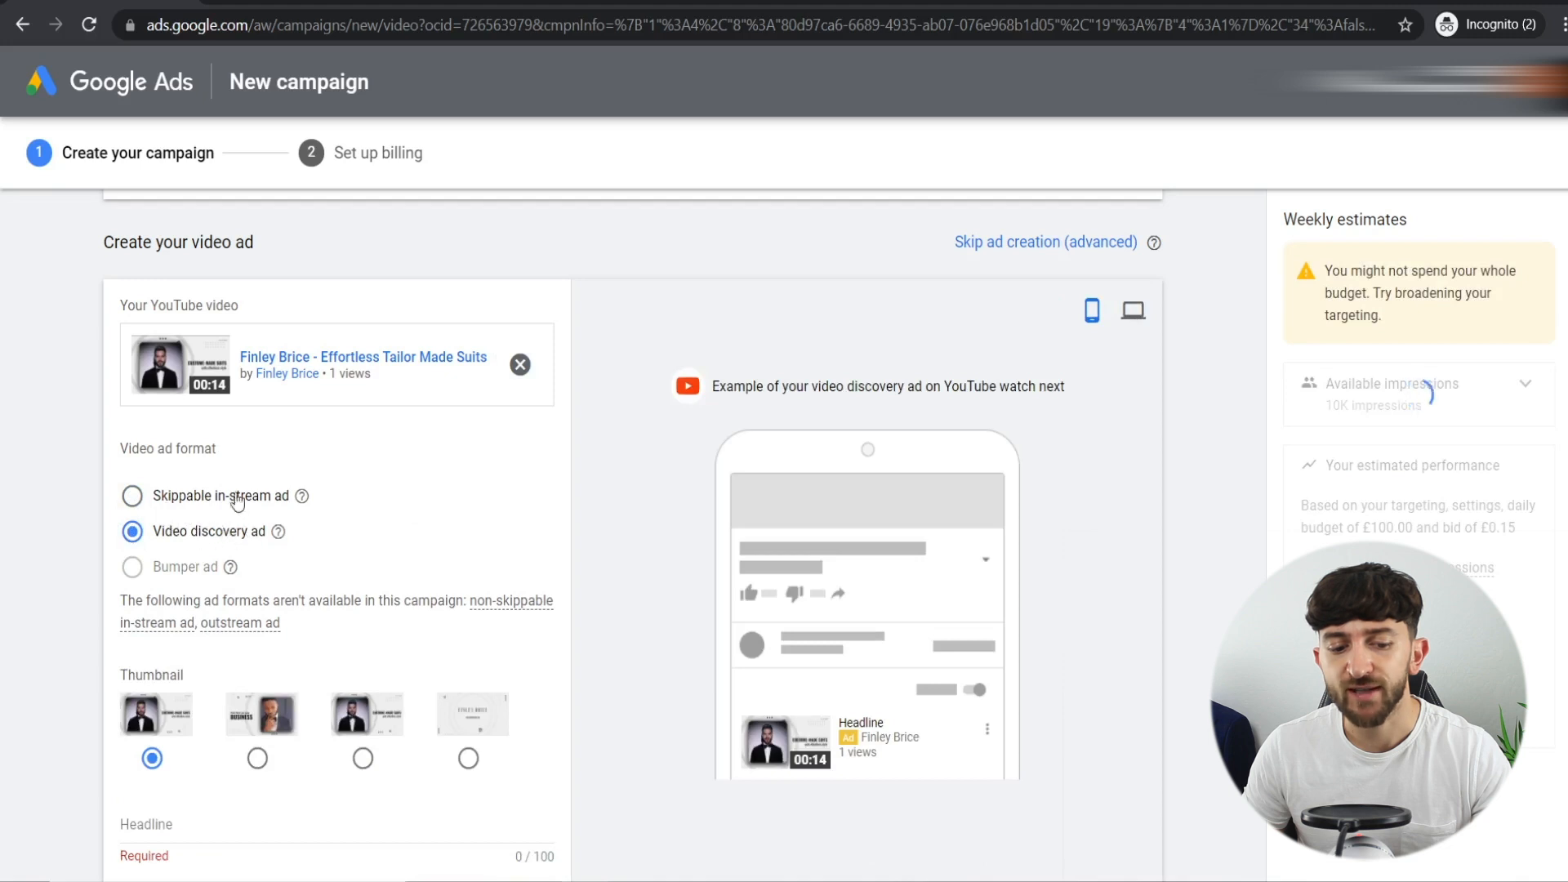
{"action": "mouse_move", "coordinate": [239, 574]}
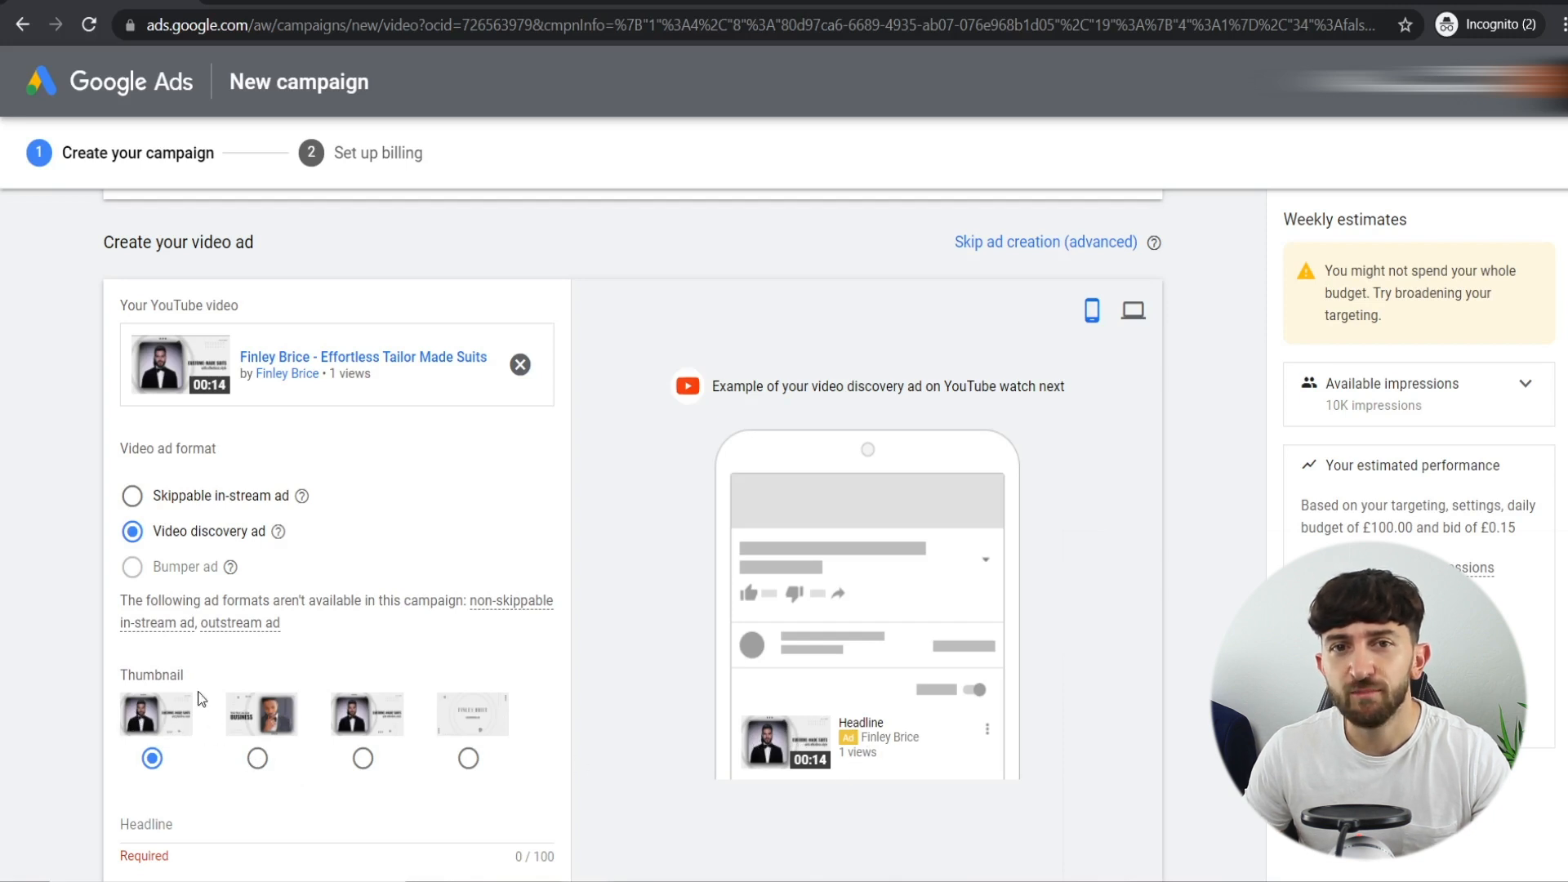
- Enter headline "Custom Made Suits like None Other", descriptions "Finley Brice - Effortless Style" and "Affordable x Class", and ad name "Finley Brice - Effortless Style"
{"action": "scroll", "coordinate": [310, 678], "scroll_direction": "down", "scroll_amount": 3}
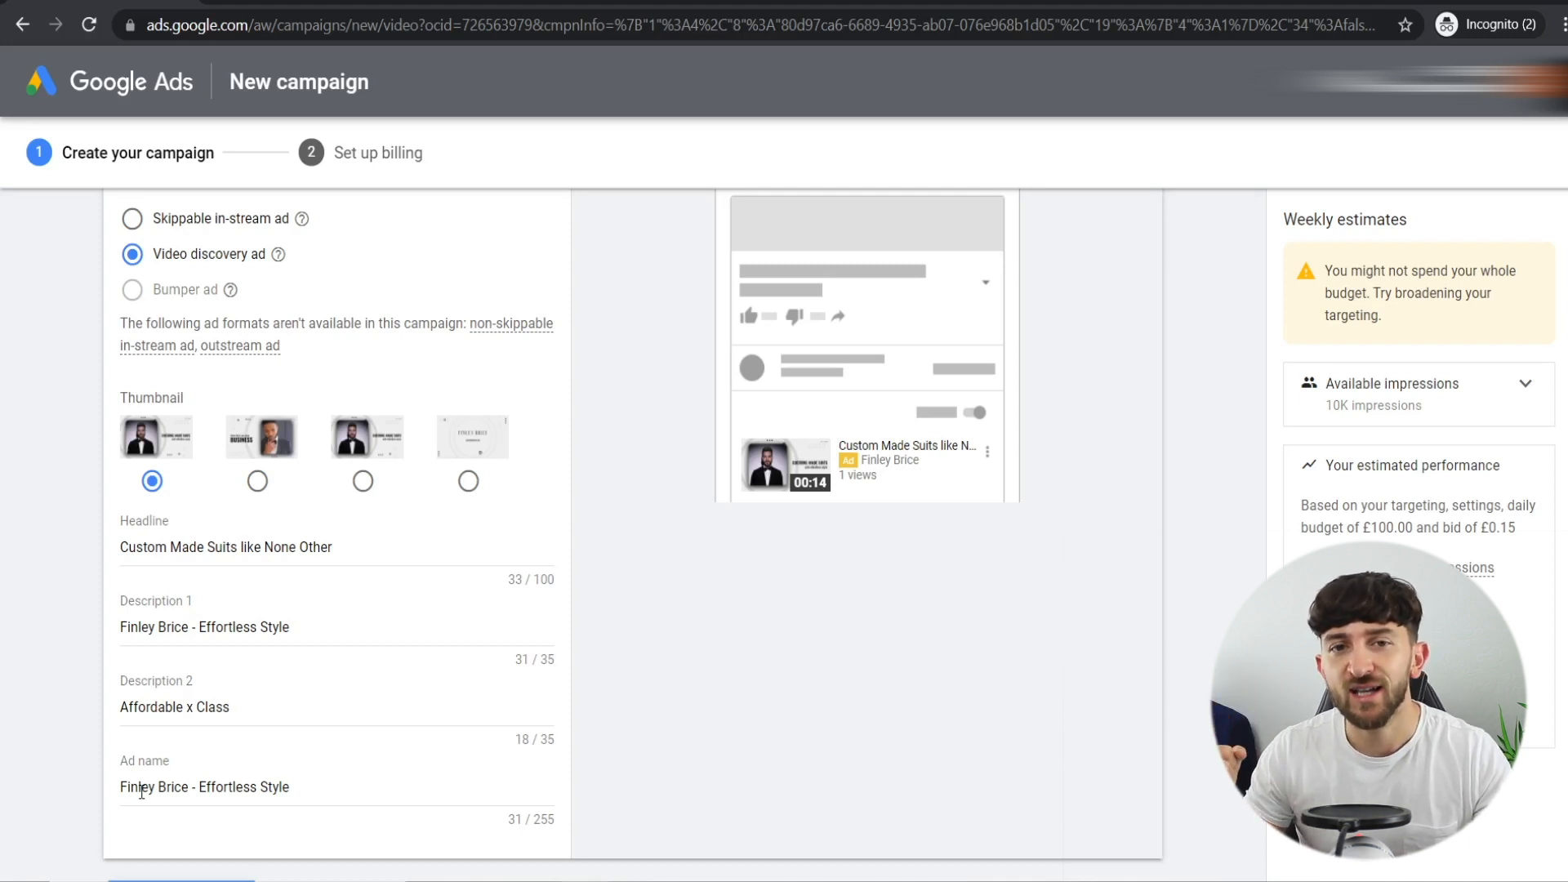
{"action": "scroll", "coordinate": [32, 636], "scroll_direction": "down", "scroll_amount": 2}
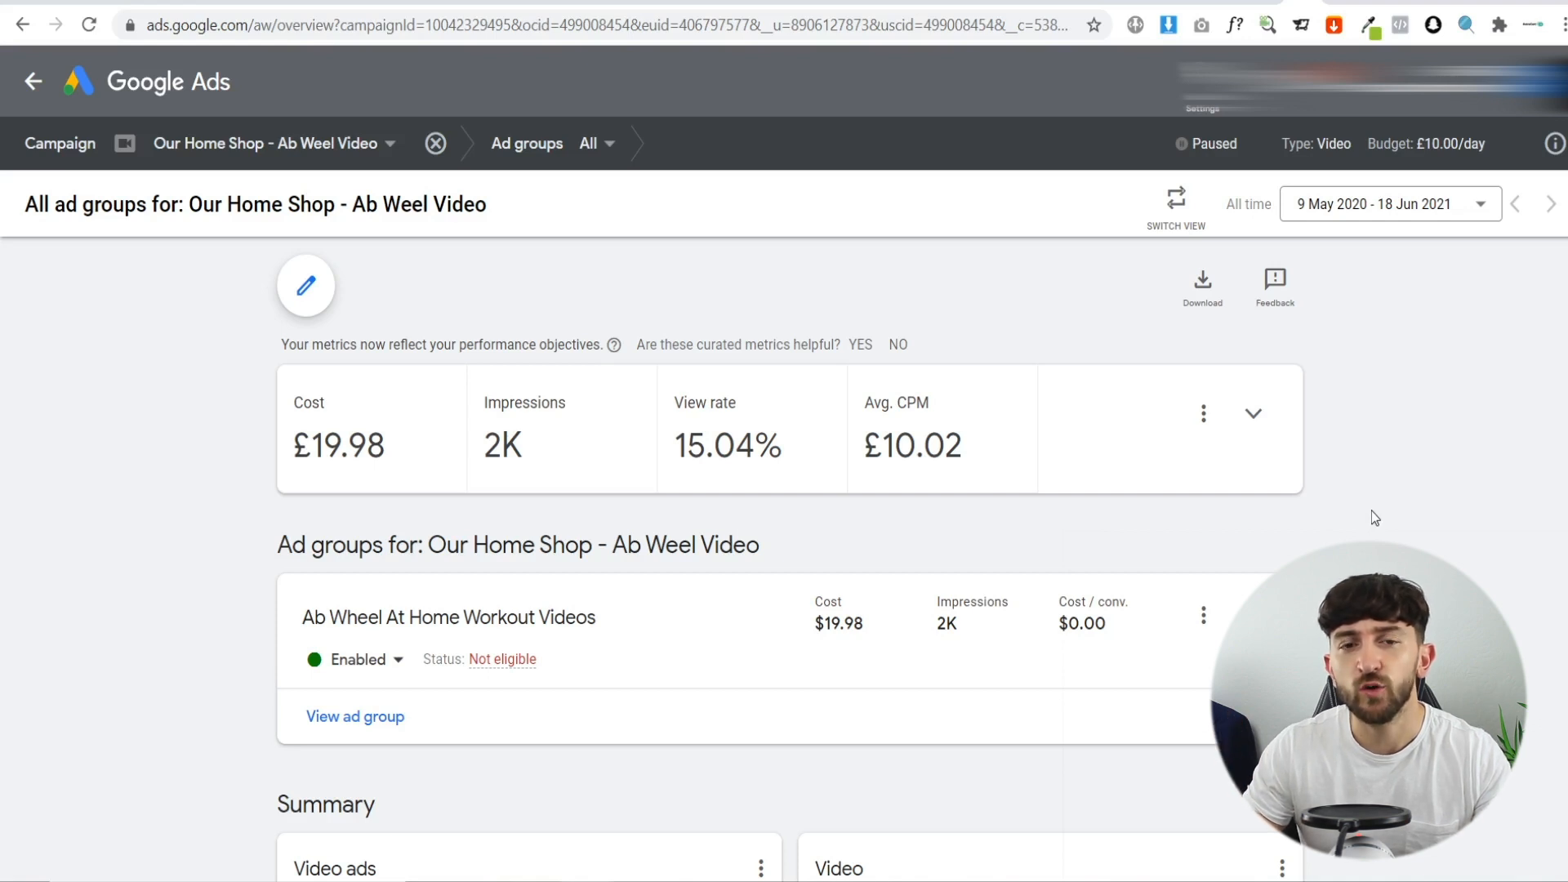
- Switch to the "Our Home Shop - Ab Weel Video" campaign overview and examine its video ad metrics, audience retention and placement costs
{"action": "scroll", "coordinate": [1388, 515], "scroll_direction": "down", "scroll_amount": 2}
{"action": "scroll", "coordinate": [1396, 523], "scroll_direction": "down", "scroll_amount": 4}
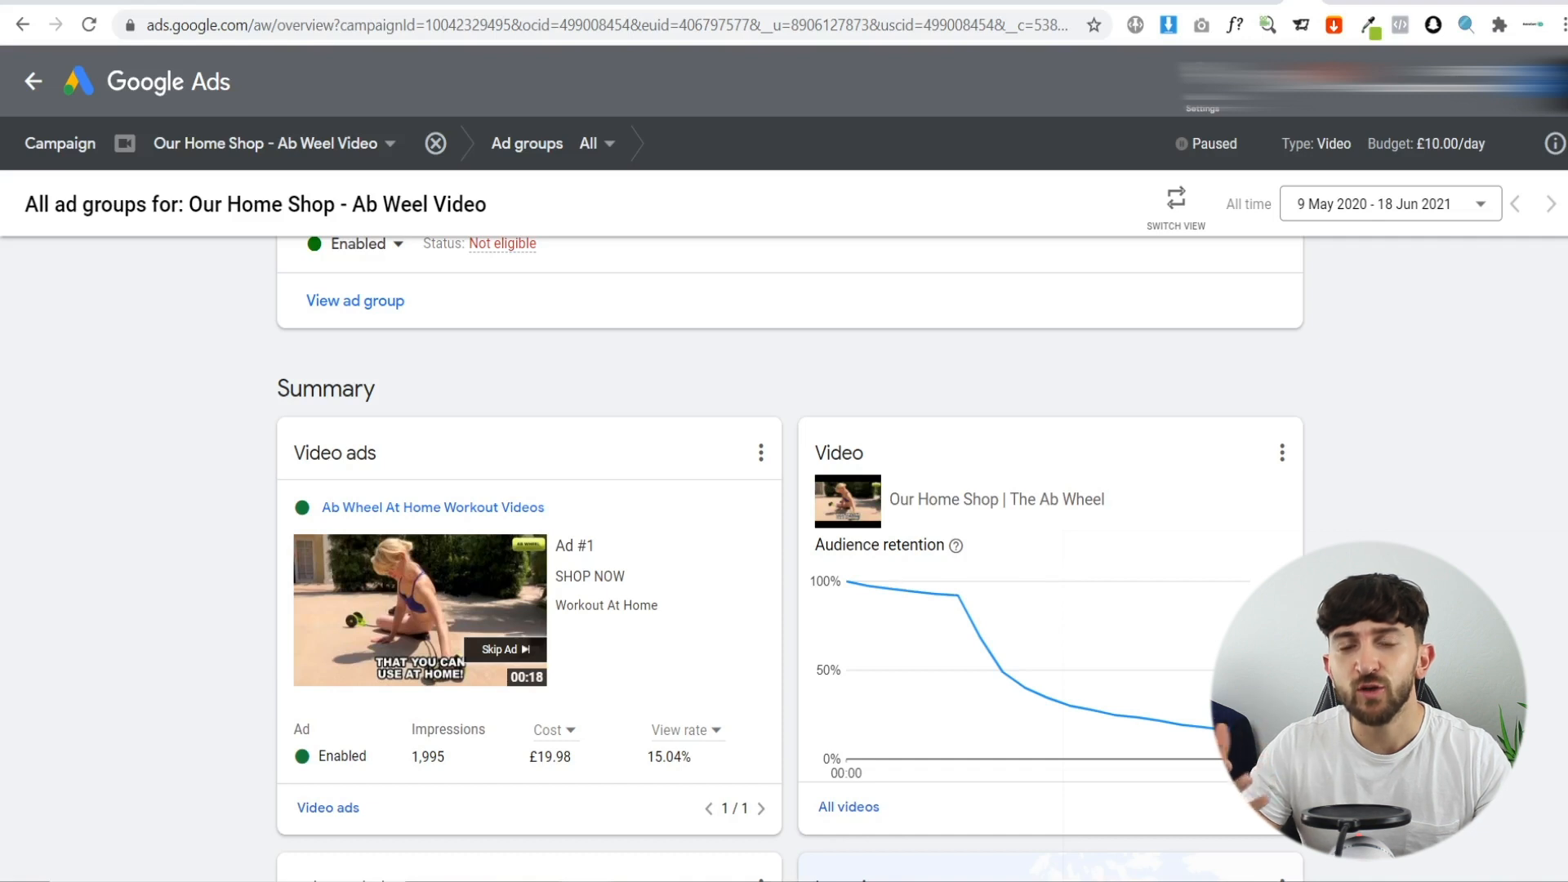
{"action": "mouse_move", "coordinate": [938, 629]}
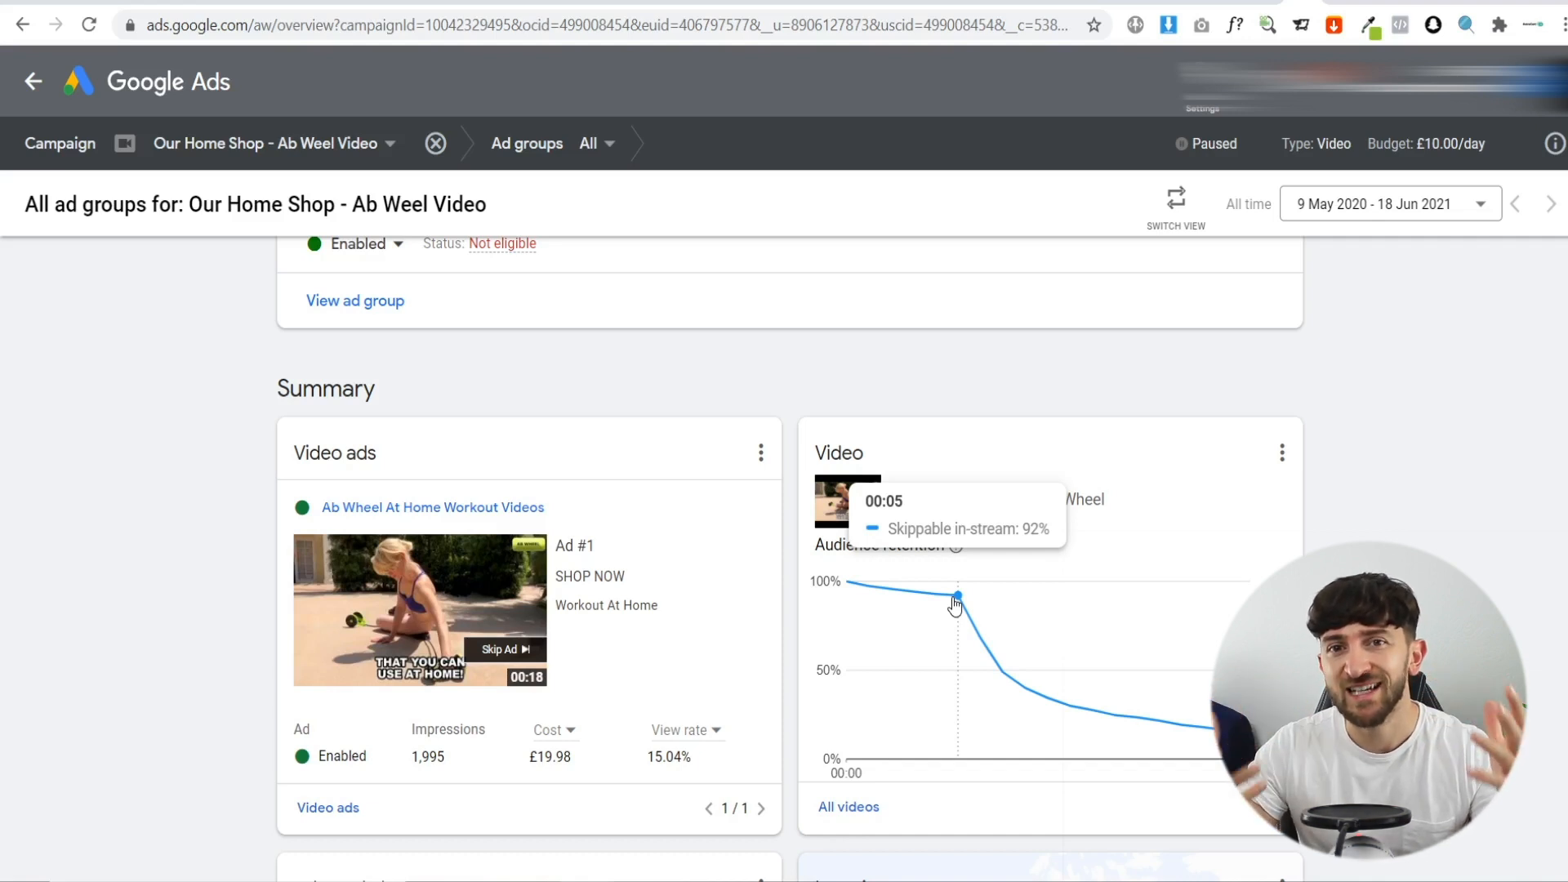
{"action": "scroll", "coordinate": [771, 689], "scroll_direction": "down", "scroll_amount": 2}
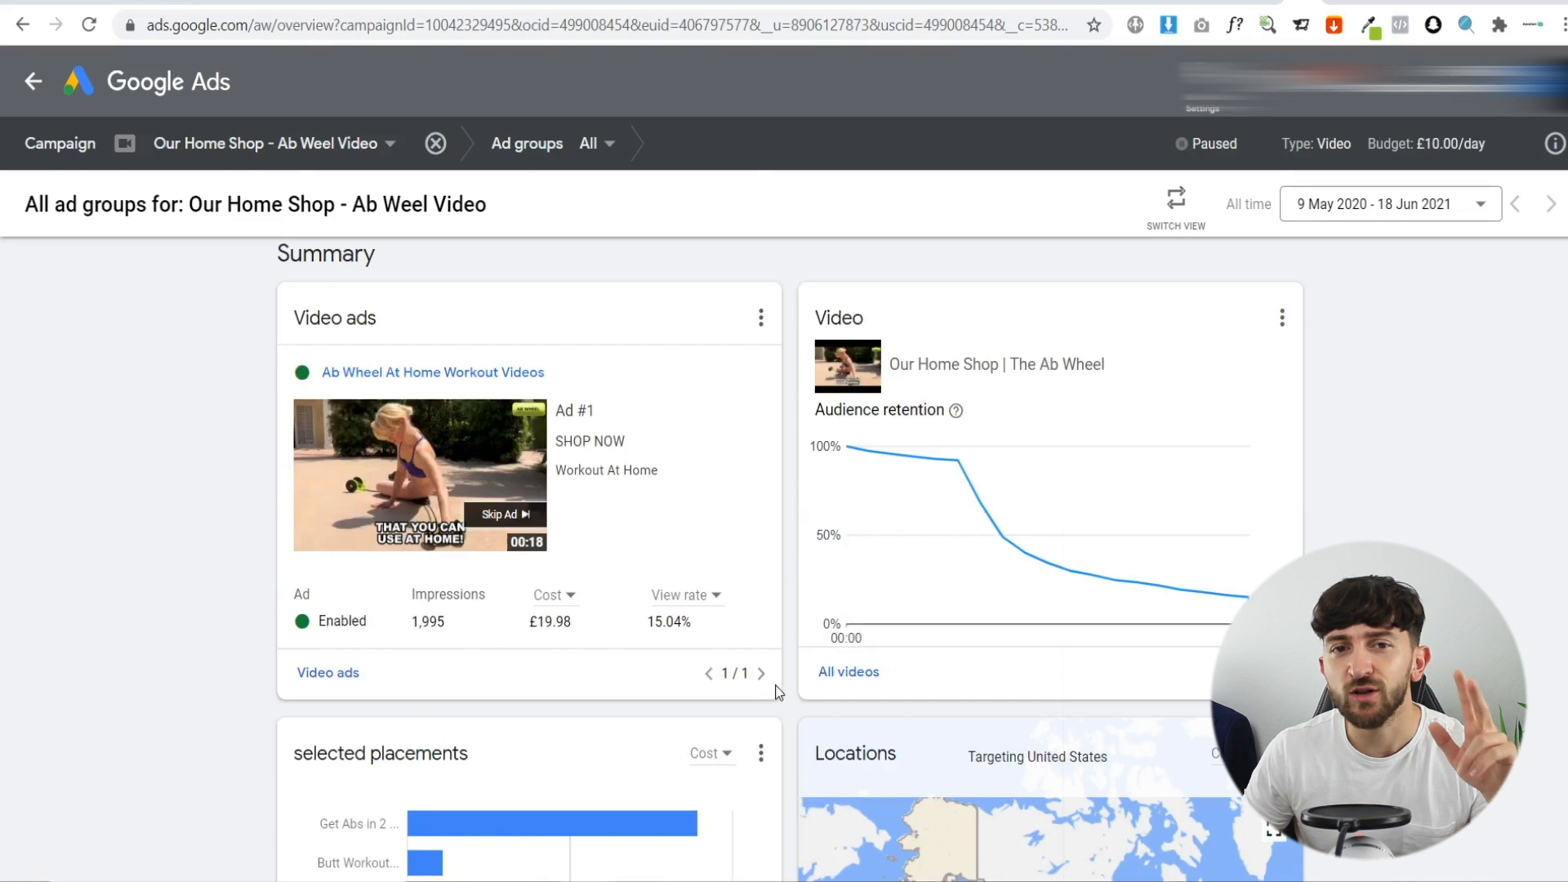
{"action": "scroll", "coordinate": [776, 693], "scroll_direction": "down", "scroll_amount": 3}
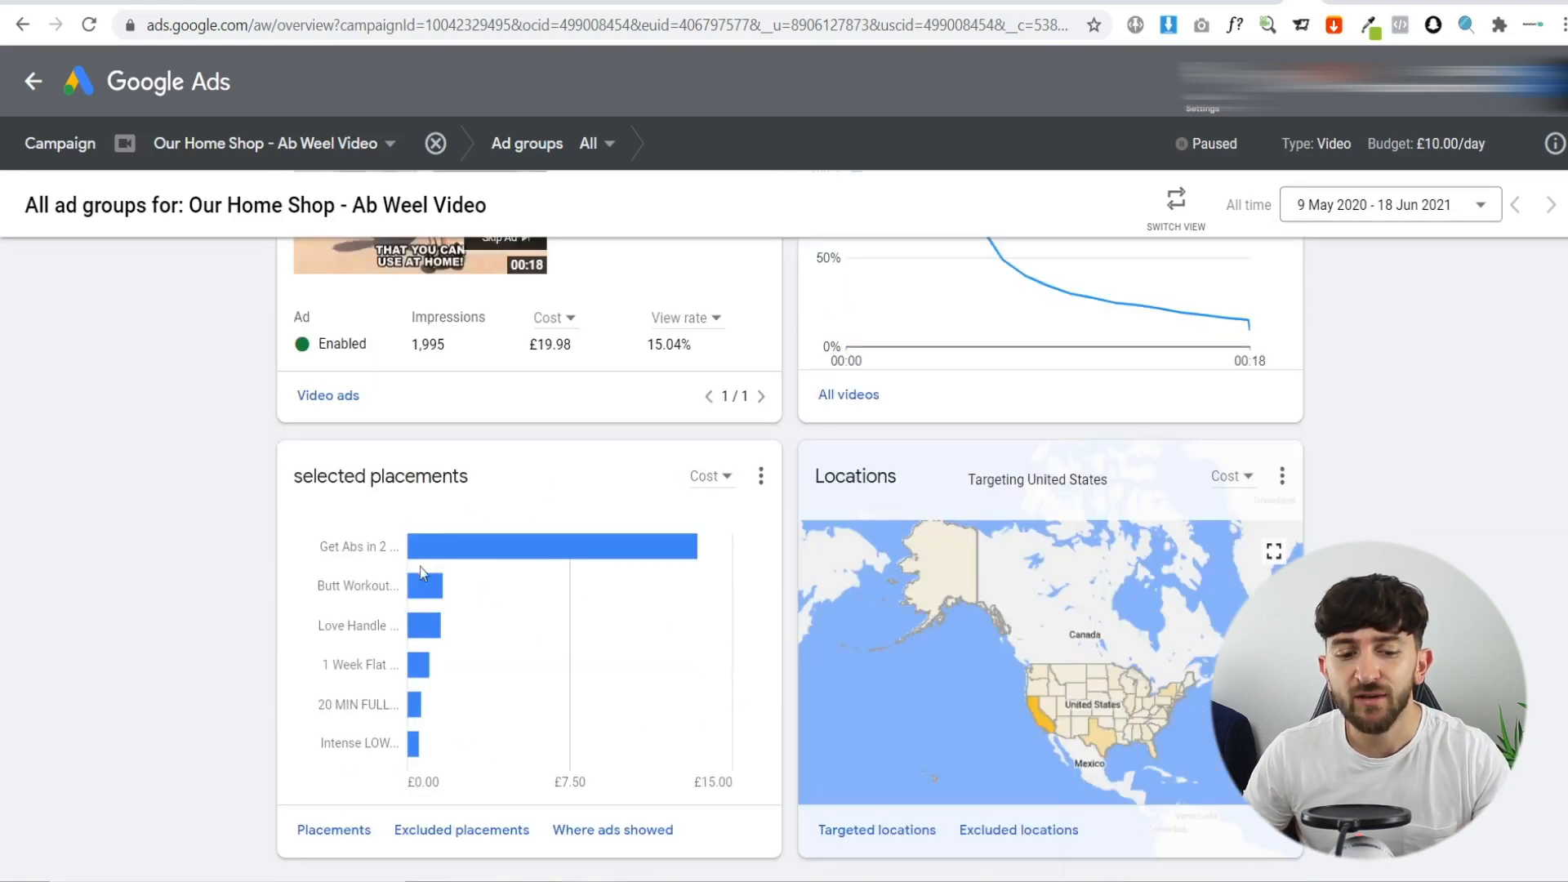
{"action": "mouse_move", "coordinate": [580, 668]}
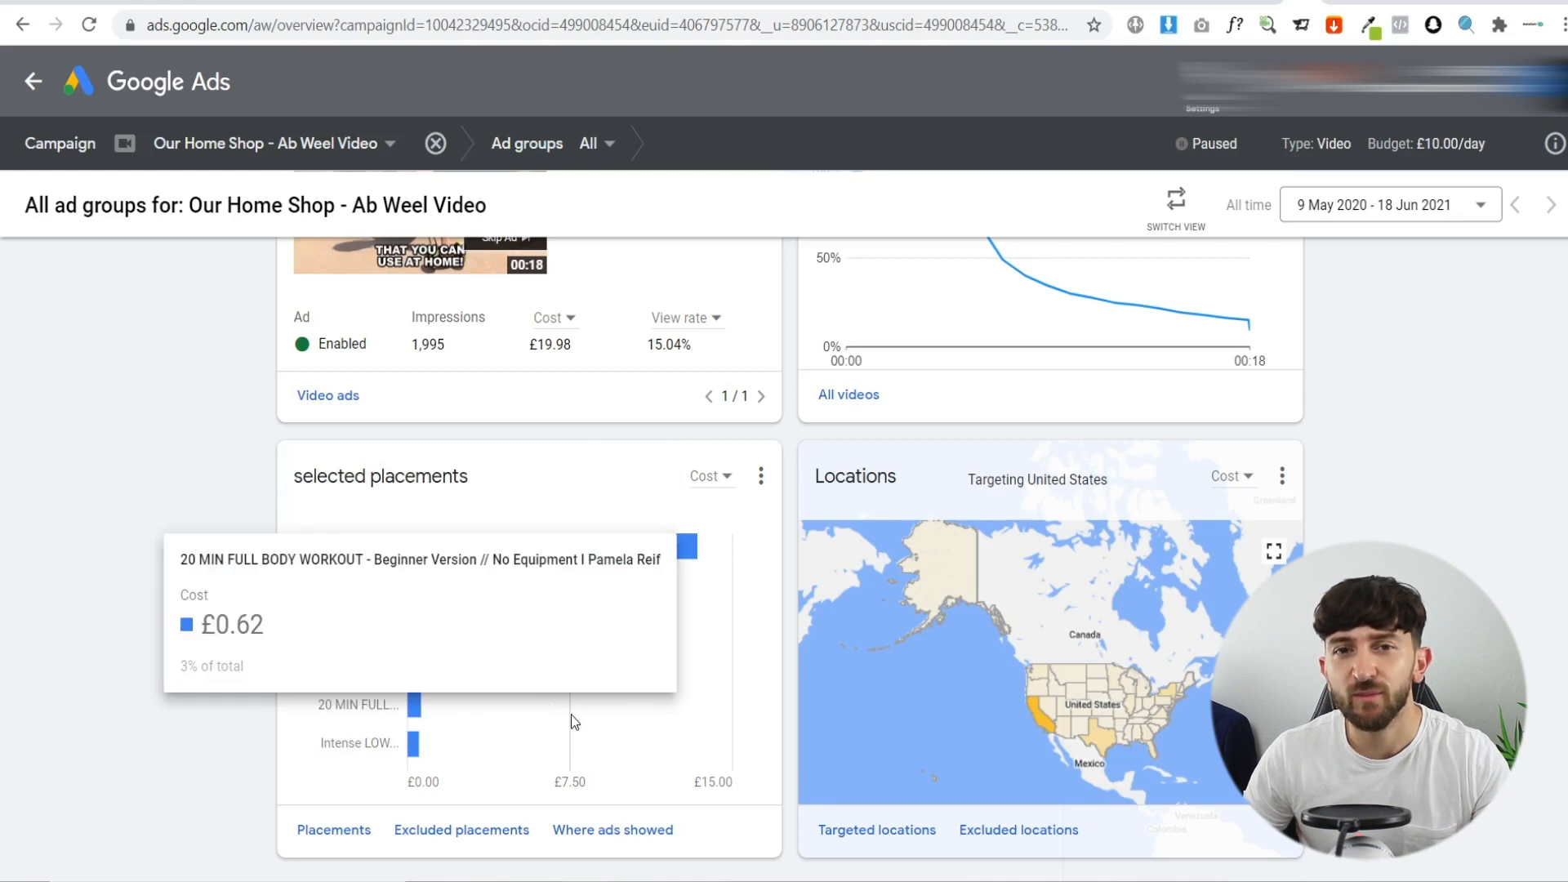
- Examine the campaign's detailed reports for its placements and targeted locations
{"action": "left_click", "coordinate": [336, 830]}
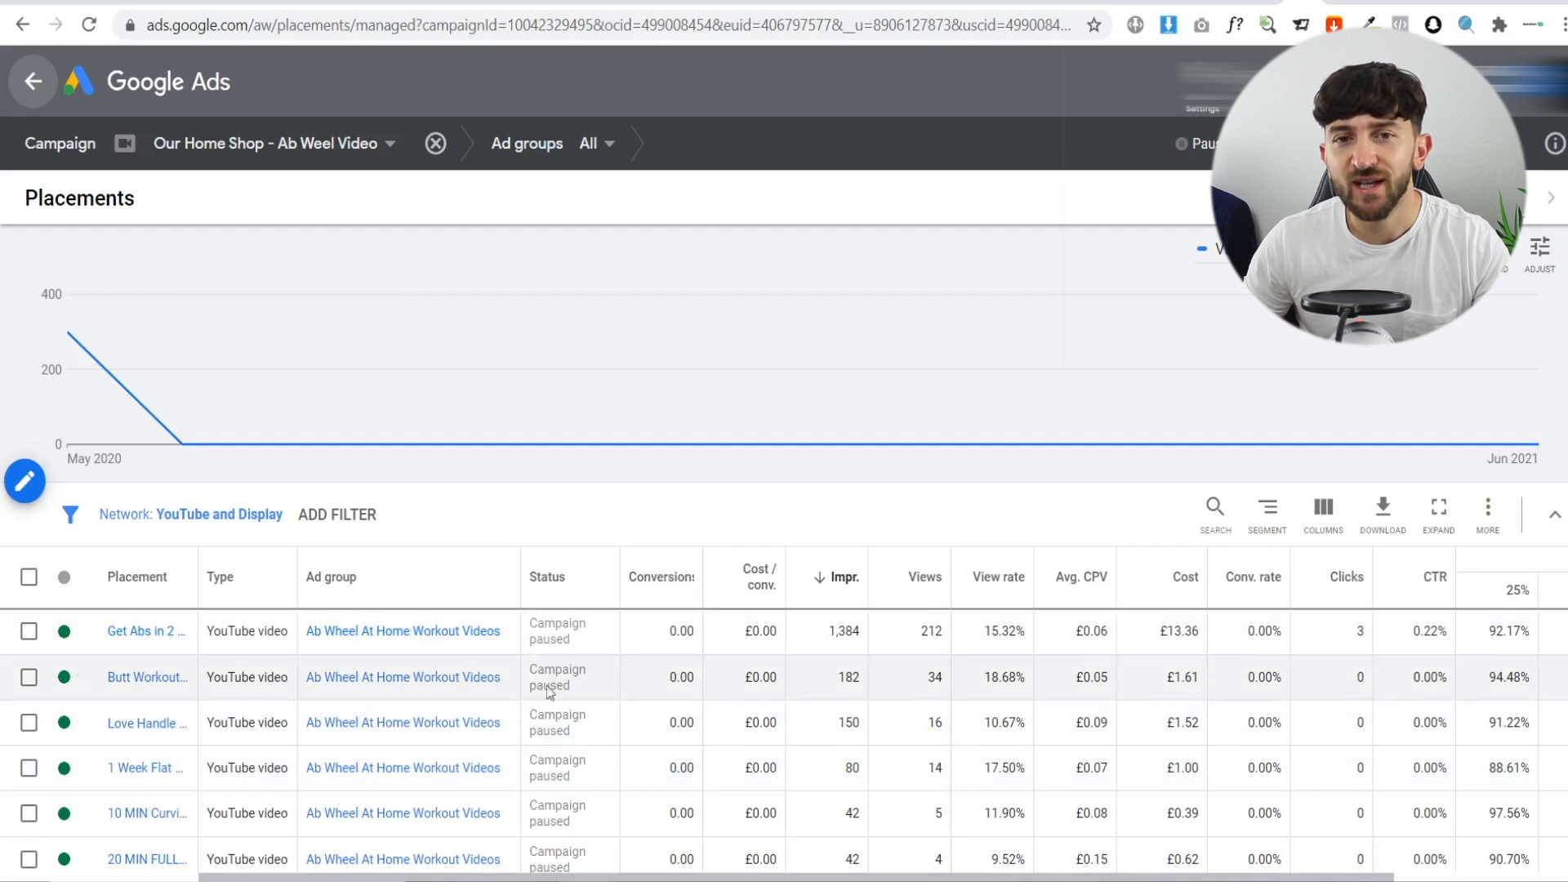
{"action": "scroll", "coordinate": [499, 728], "scroll_direction": "down", "scroll_amount": 2}
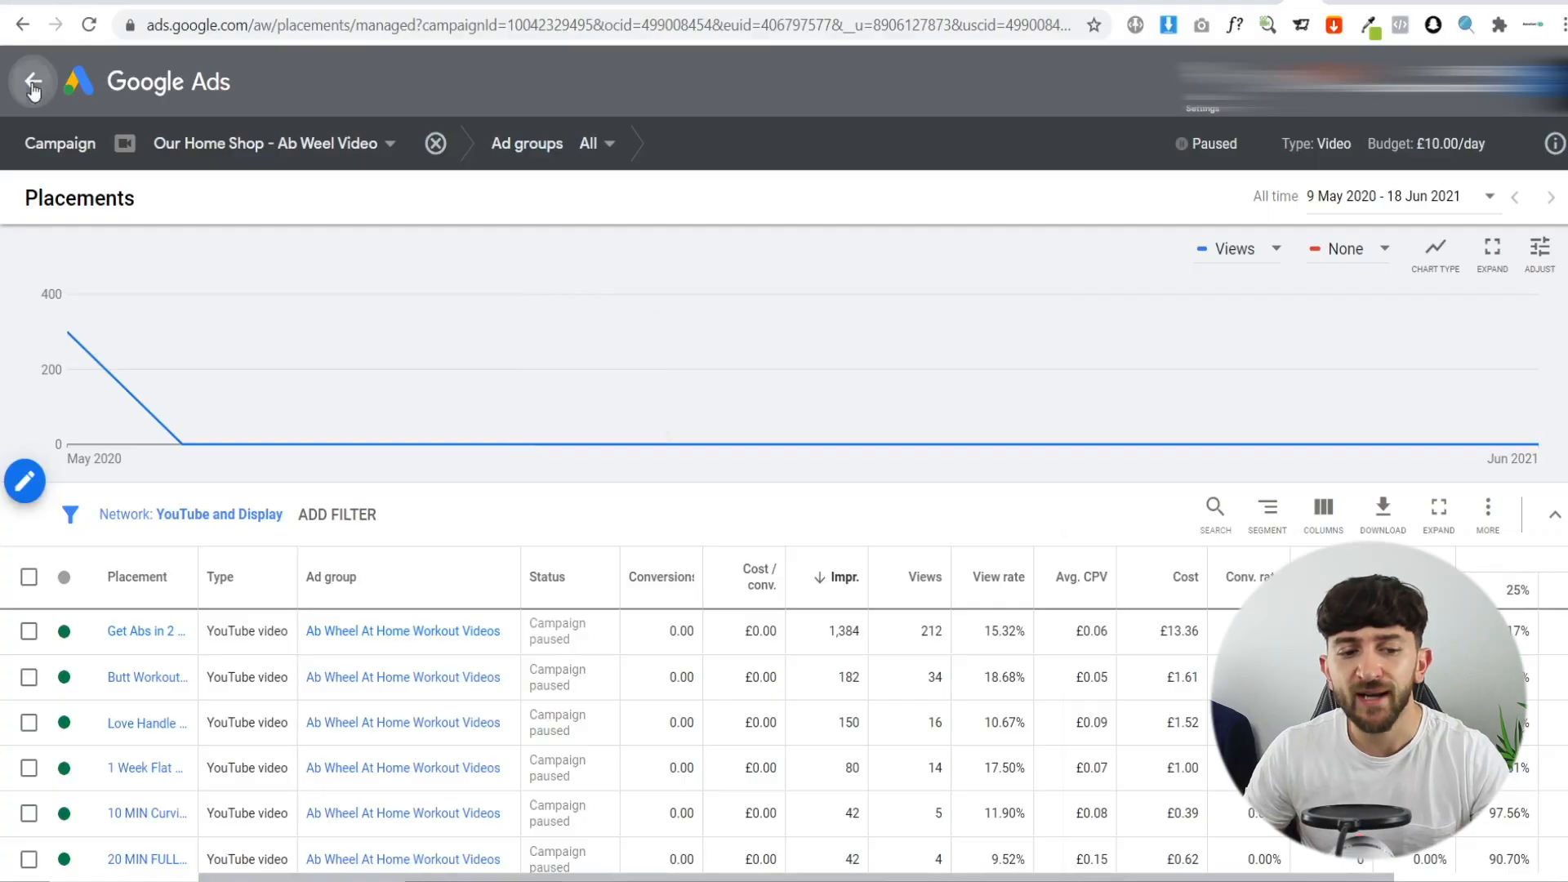
{"action": "left_click", "coordinate": [33, 81]}
{"action": "scroll", "coordinate": [701, 433], "scroll_direction": "down", "scroll_amount": 15}
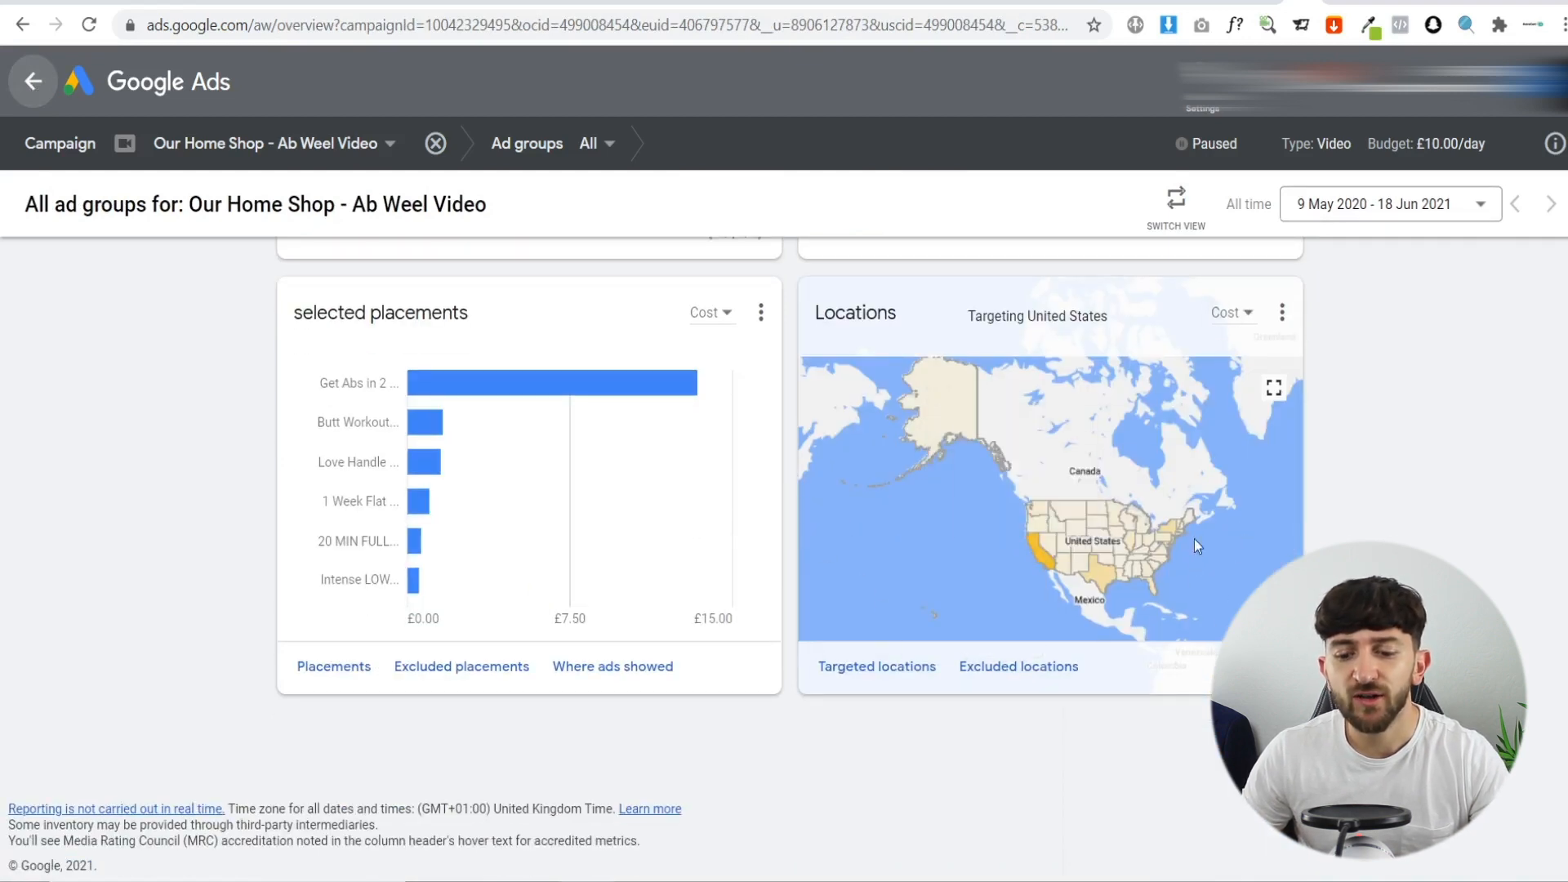
{"action": "left_click", "coordinate": [889, 667]}
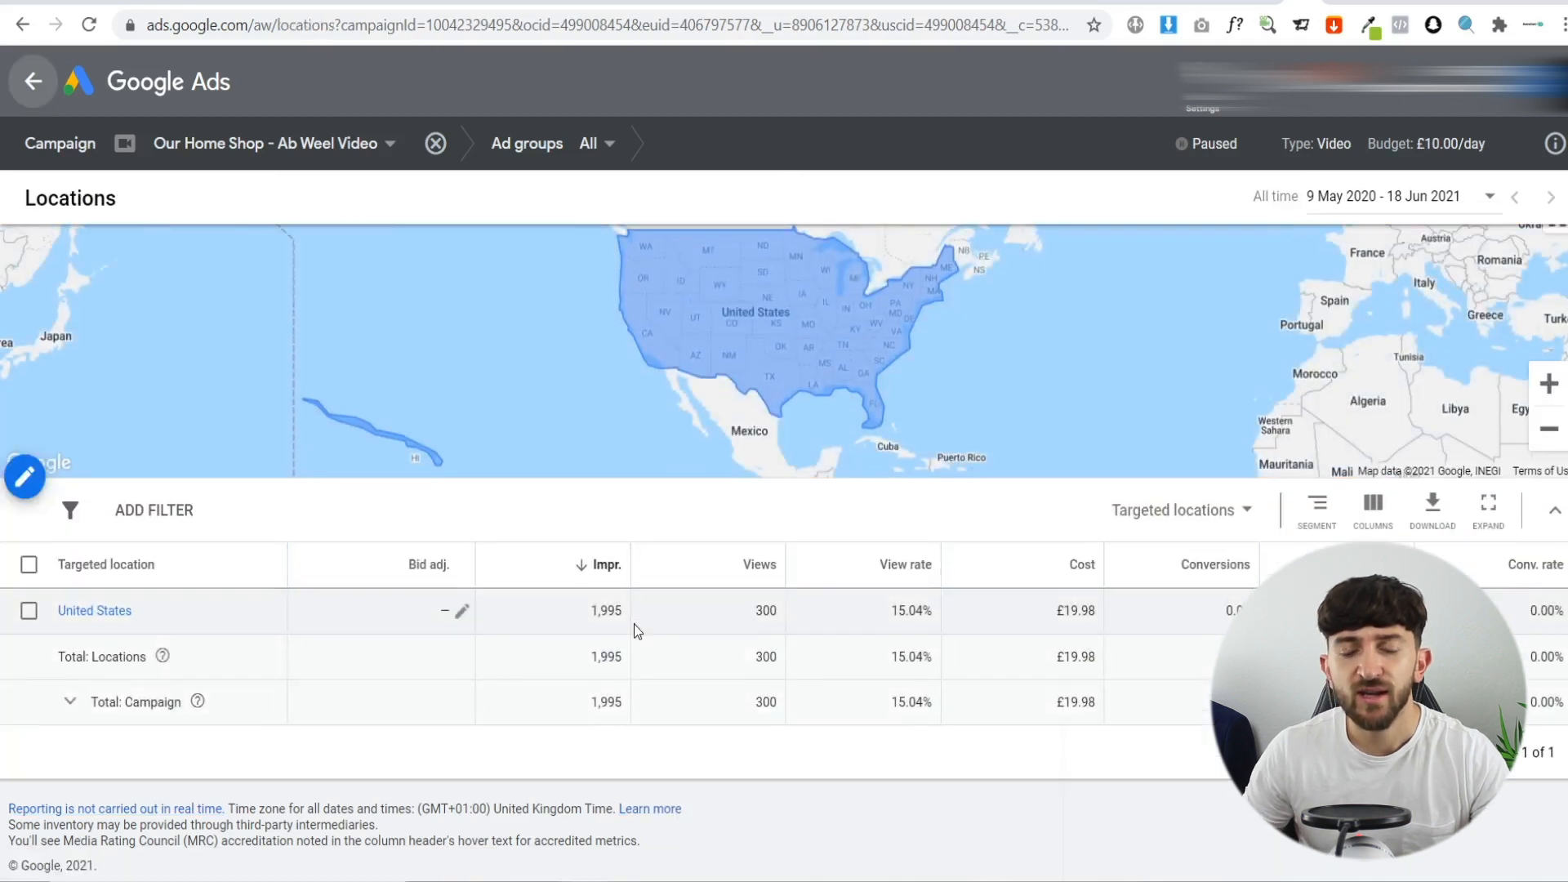